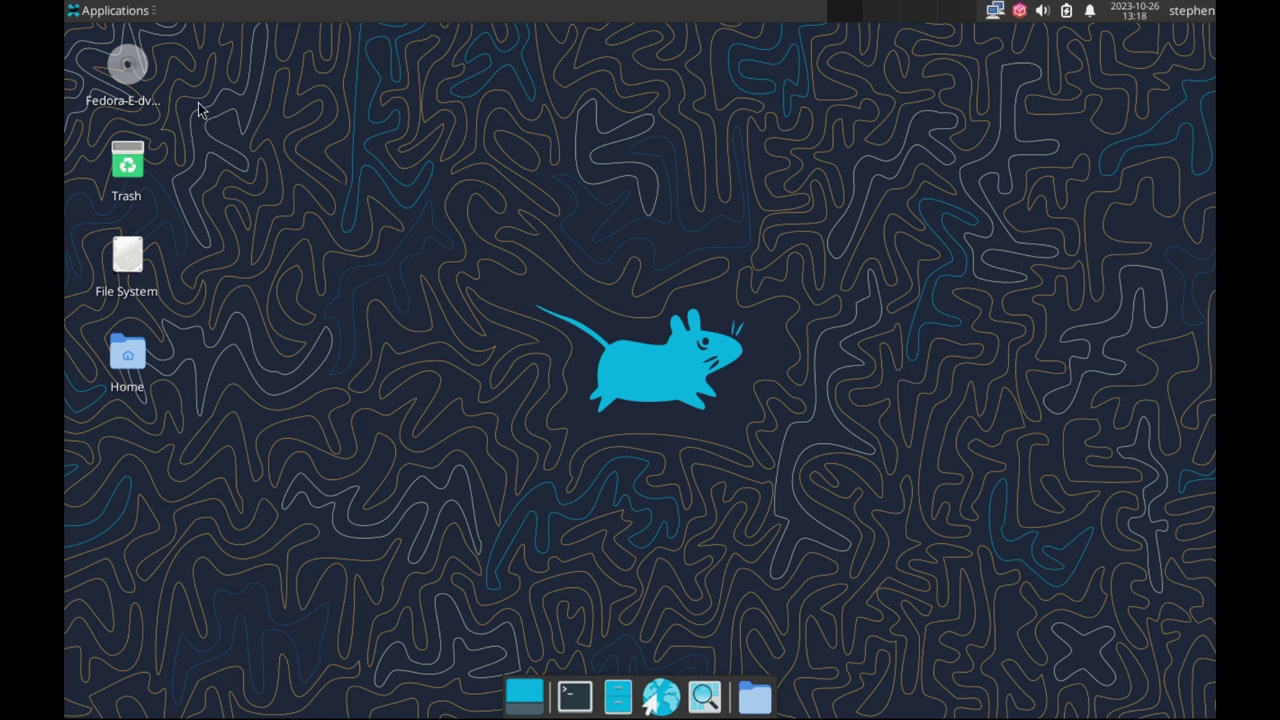
Check the About Xfce details (Fedora Linux 39, Xfce 4.18), then show the Settings menu
{"action": "left_click", "coordinate": [100, 12]}
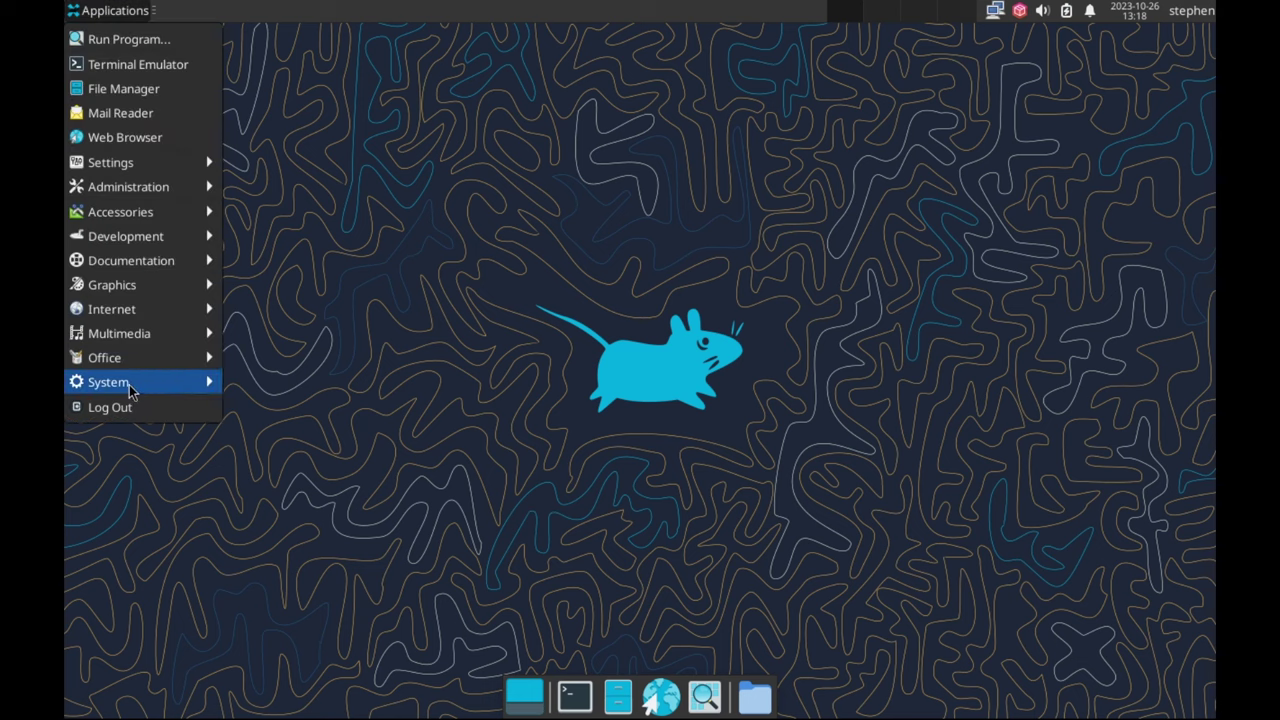
{"action": "mouse_move", "coordinate": [130, 386]}
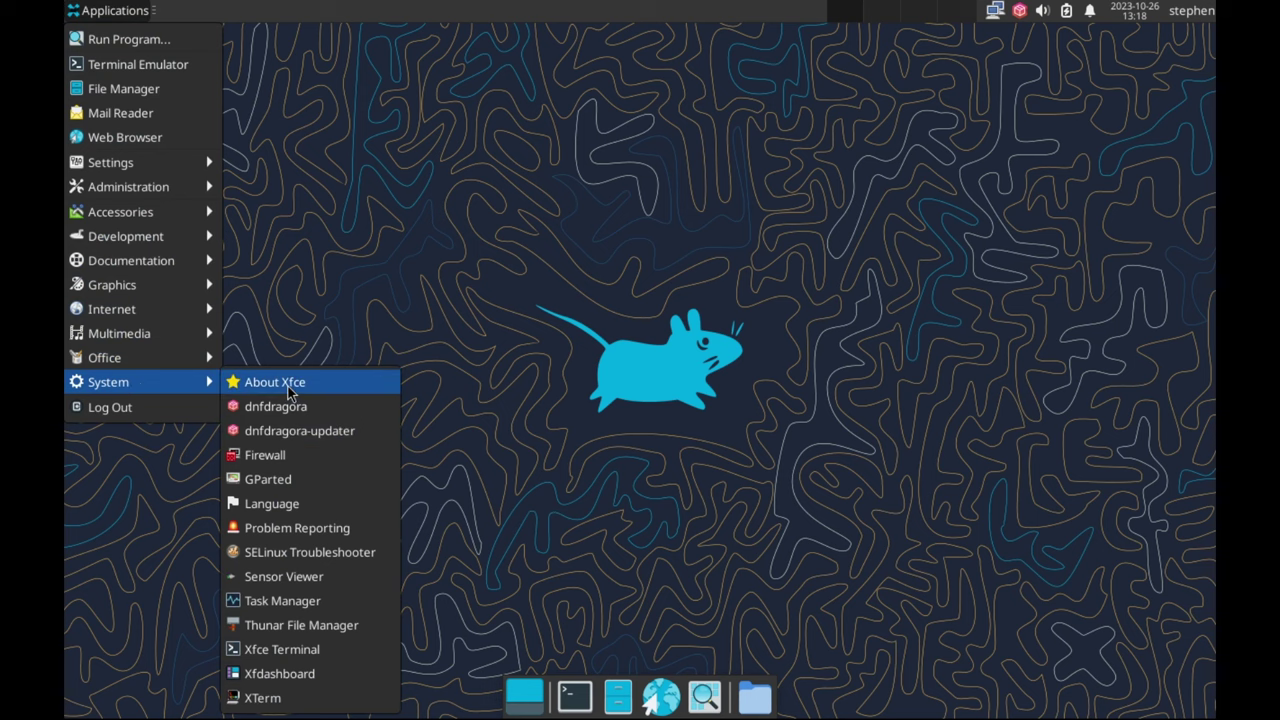
{"action": "left_click", "coordinate": [288, 390]}
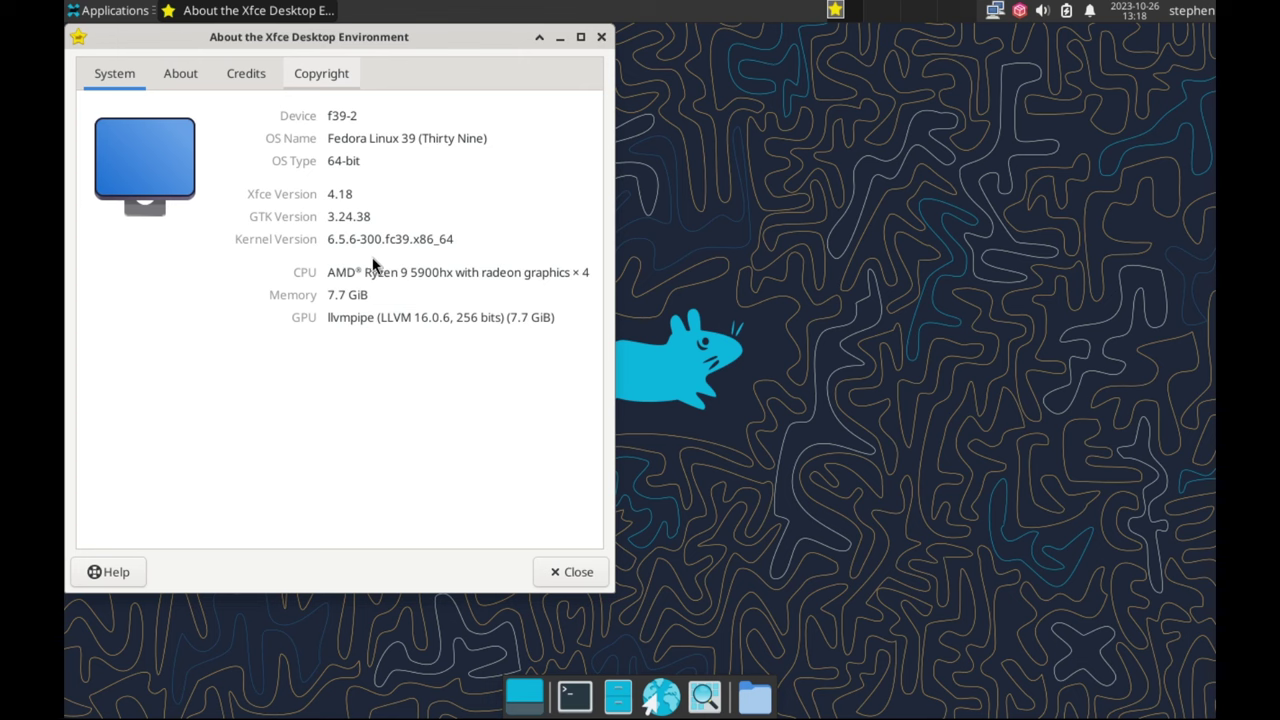
{"action": "left_click", "coordinate": [570, 573]}
{"action": "left_click", "coordinate": [117, 12]}
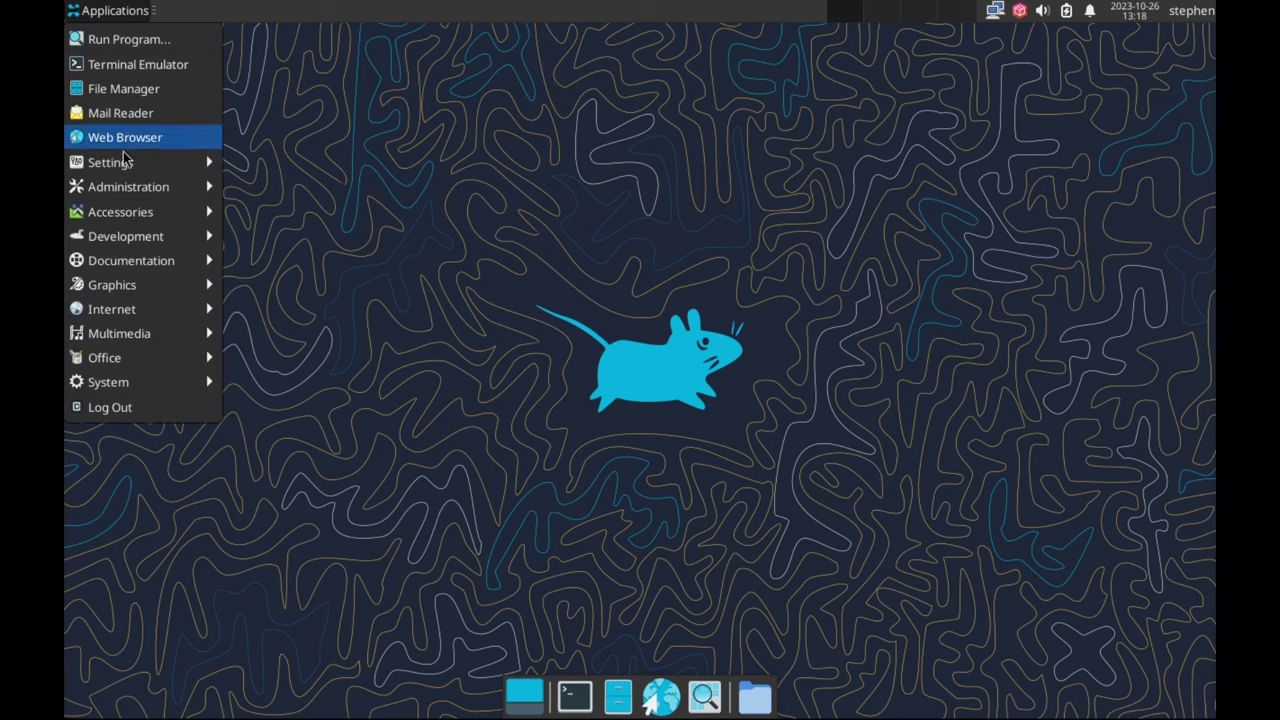
{"action": "mouse_move", "coordinate": [138, 168]}
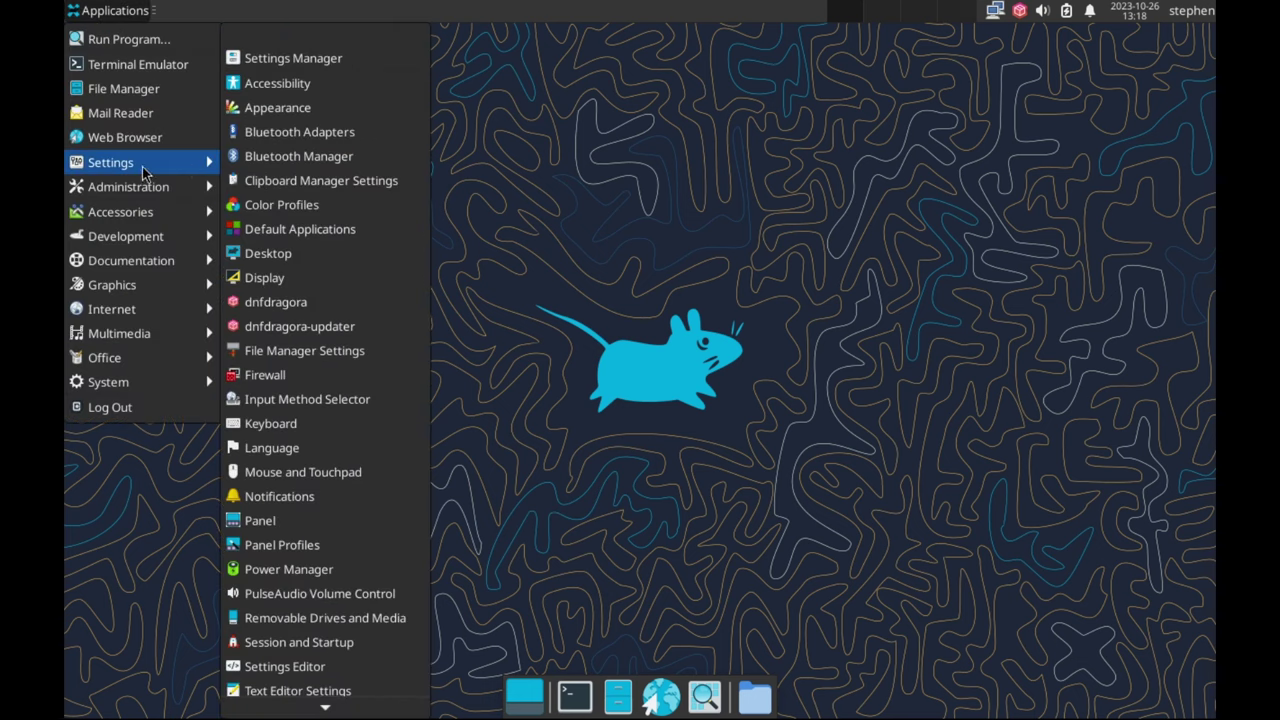
Set the display to 1920x1080 at 60 Hz and keep the new configuration
{"action": "left_click", "coordinate": [271, 59]}
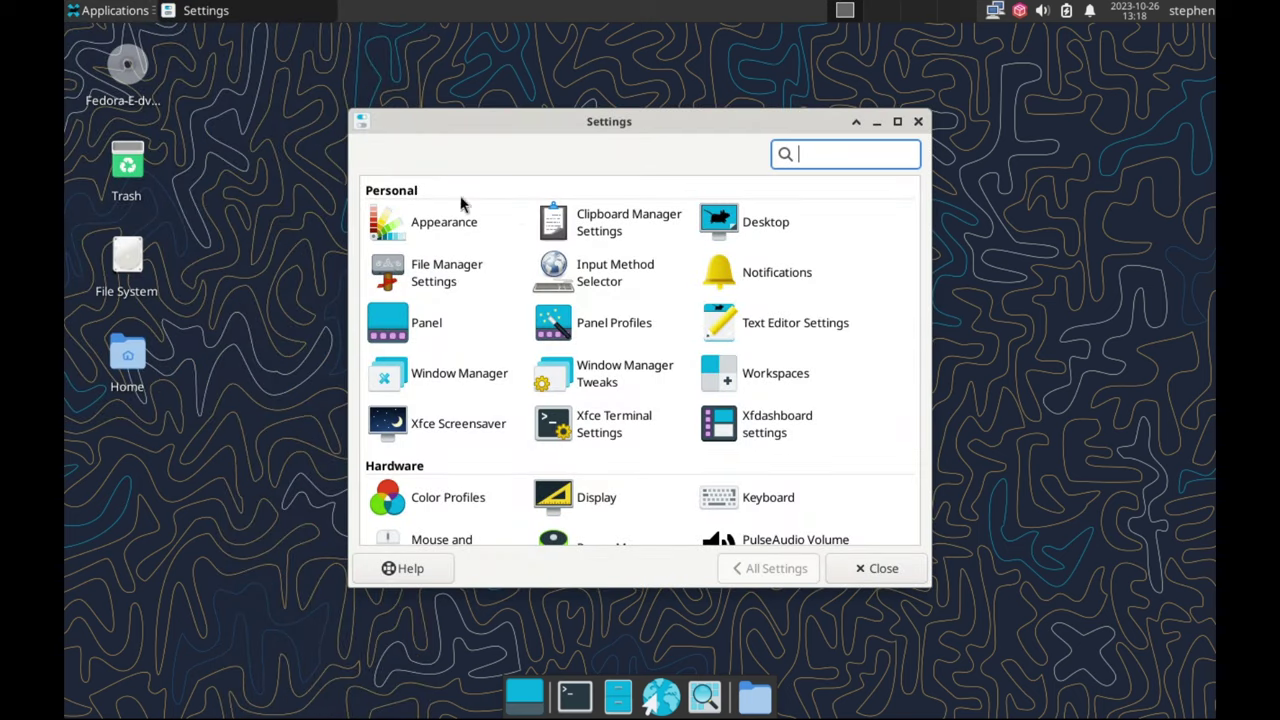
{"action": "left_click", "coordinate": [601, 501]}
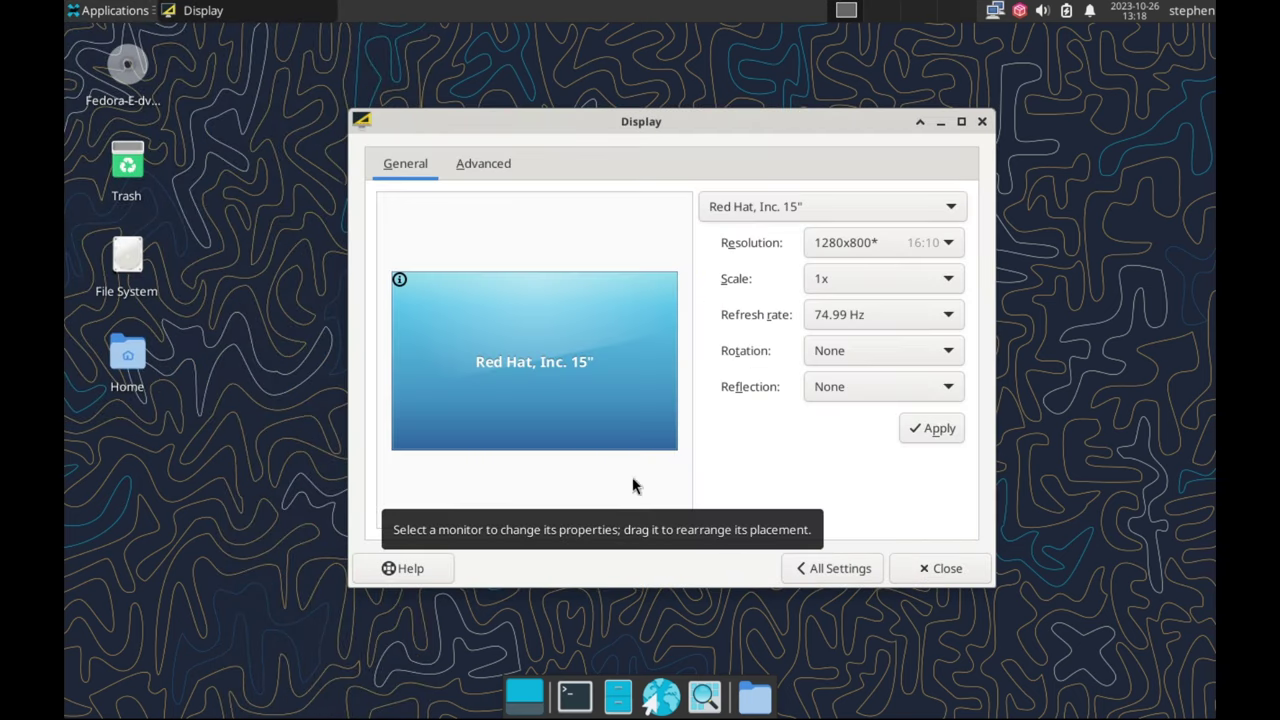
{"action": "left_click", "coordinate": [841, 240]}
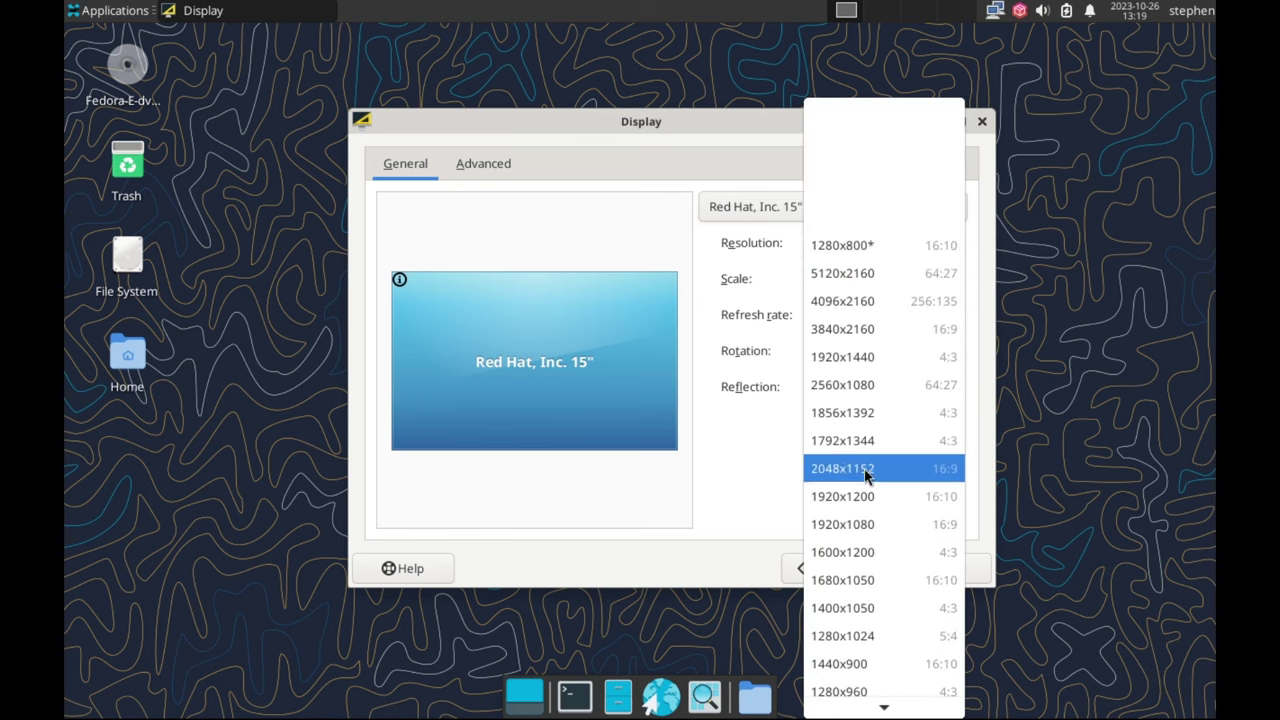
{"action": "left_click", "coordinate": [860, 522]}
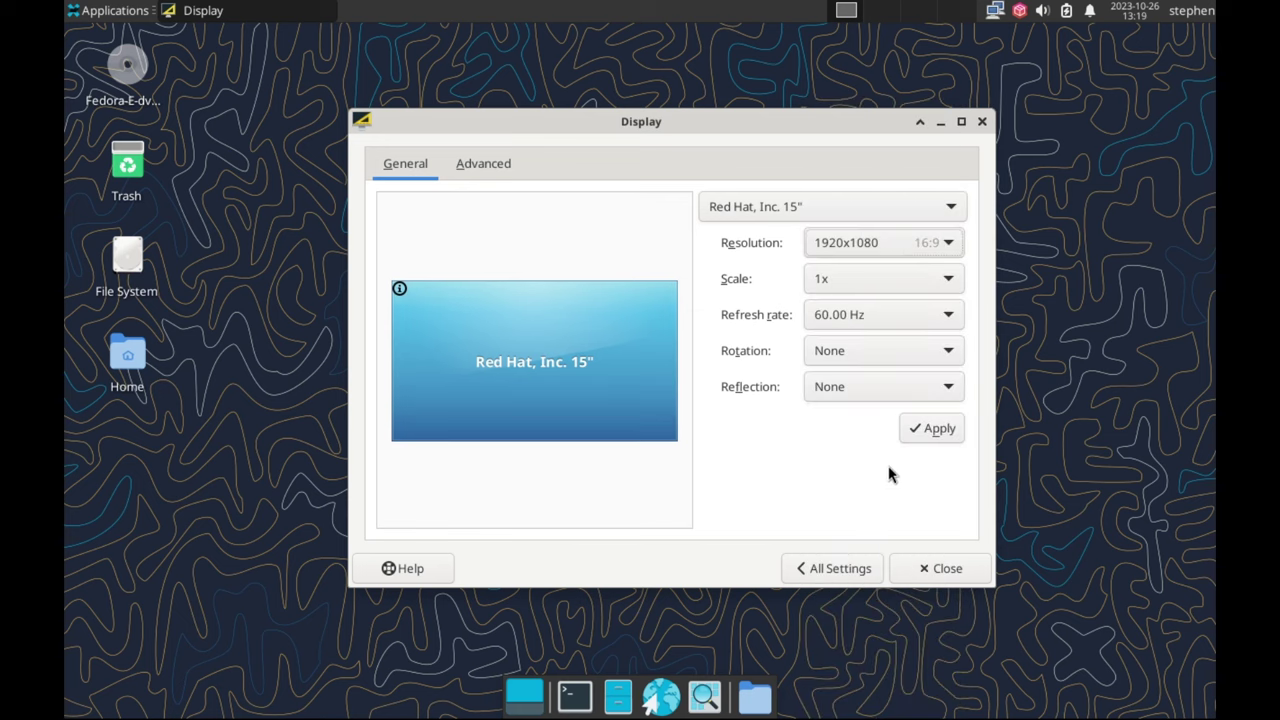
{"action": "left_click", "coordinate": [920, 430]}
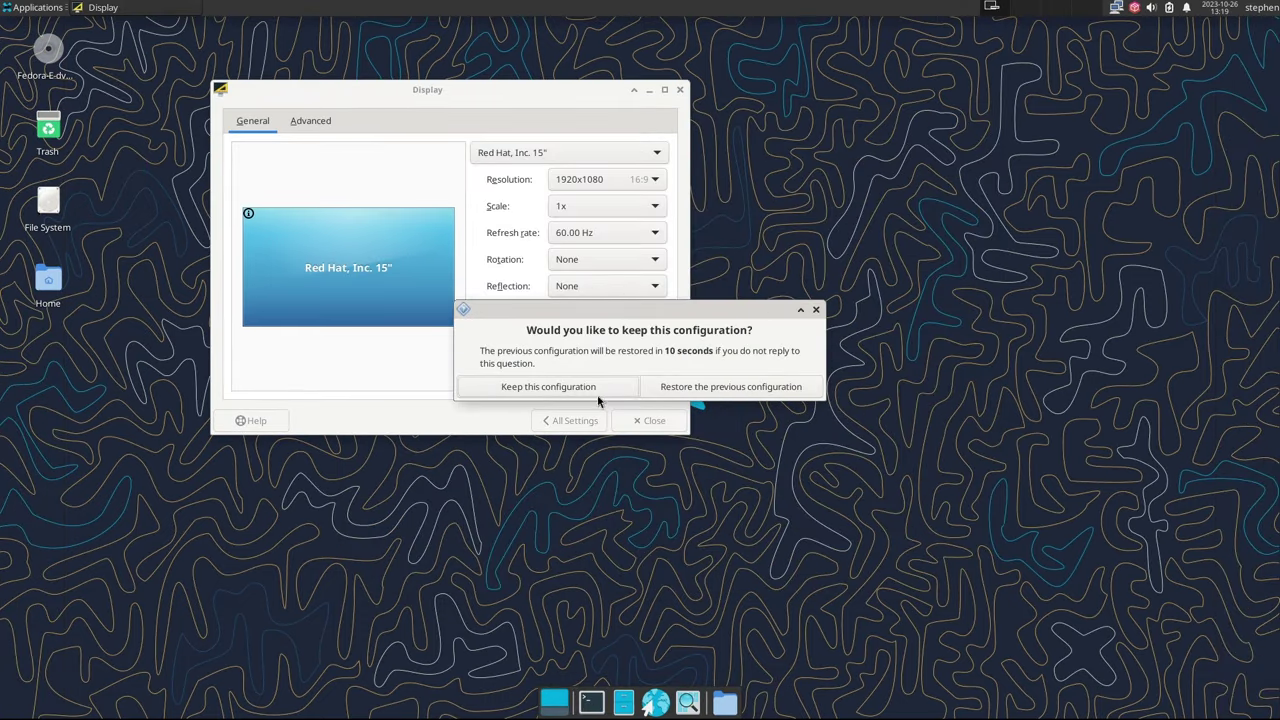
{"action": "left_click", "coordinate": [577, 389]}
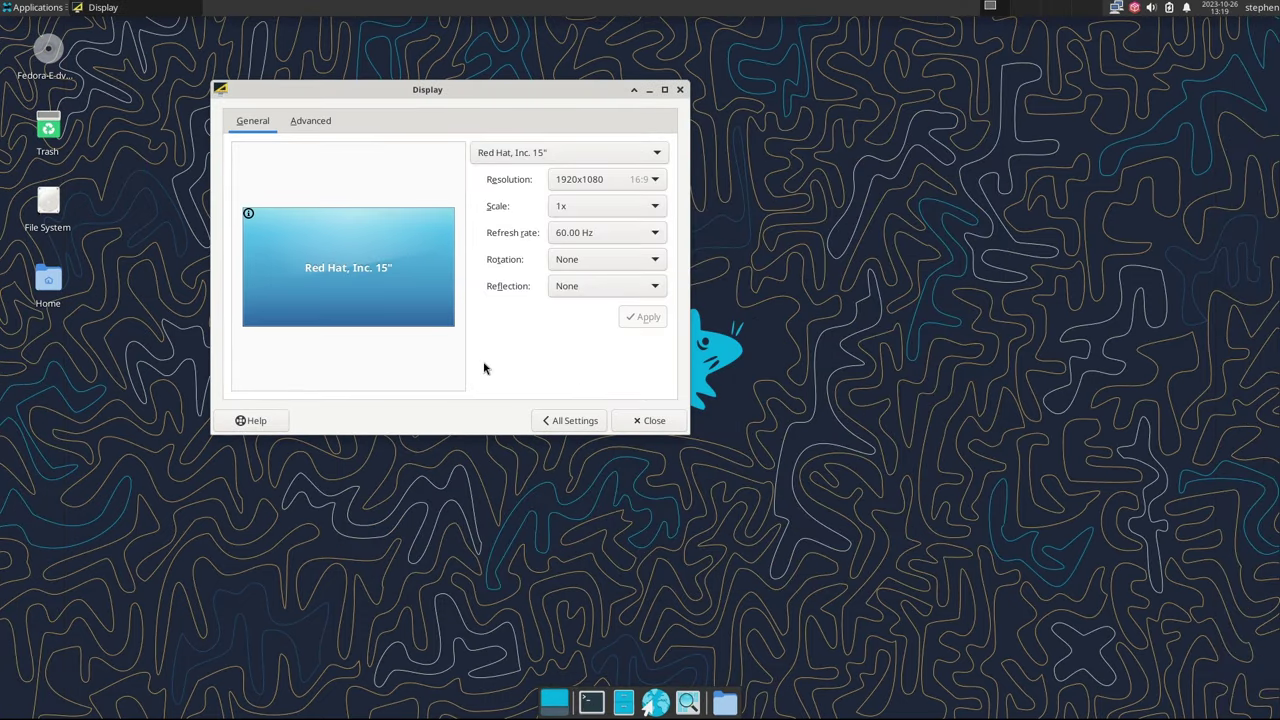
{"action": "left_click", "coordinate": [564, 424]}
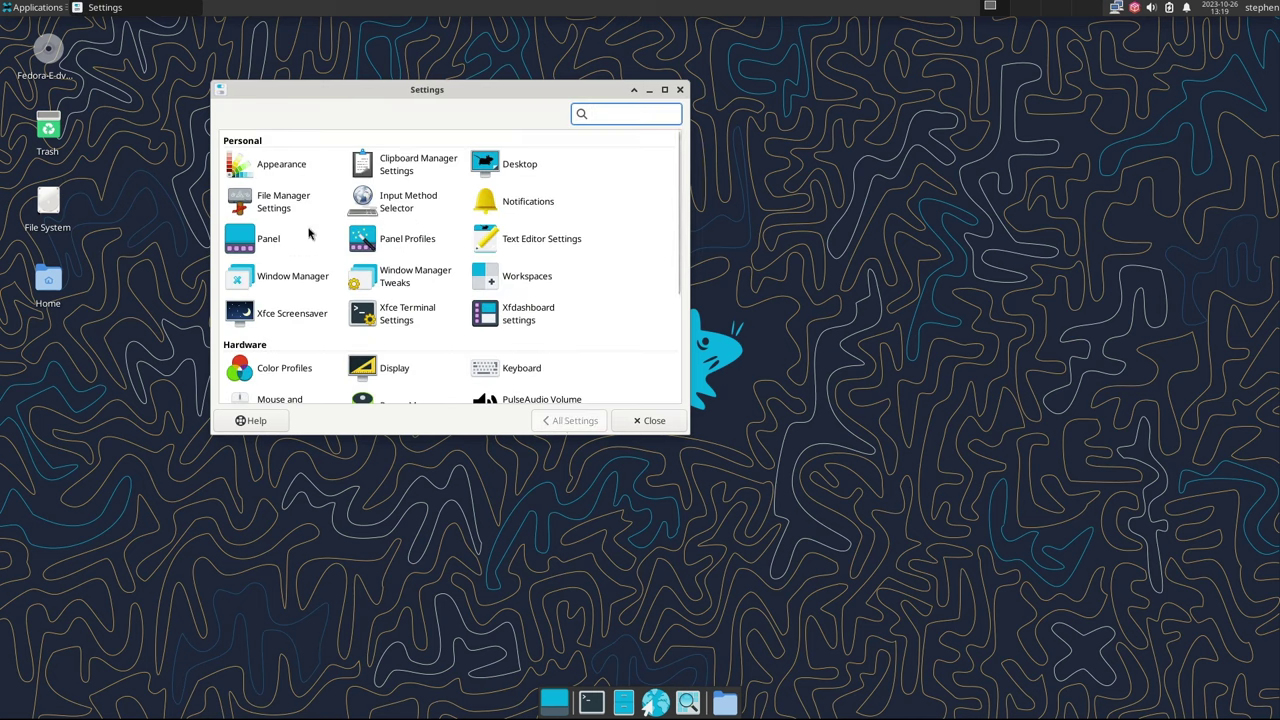
Set font hinting to Slight, sub-pixel order to RGB and custom DPI to 120
{"action": "left_click", "coordinate": [273, 170]}
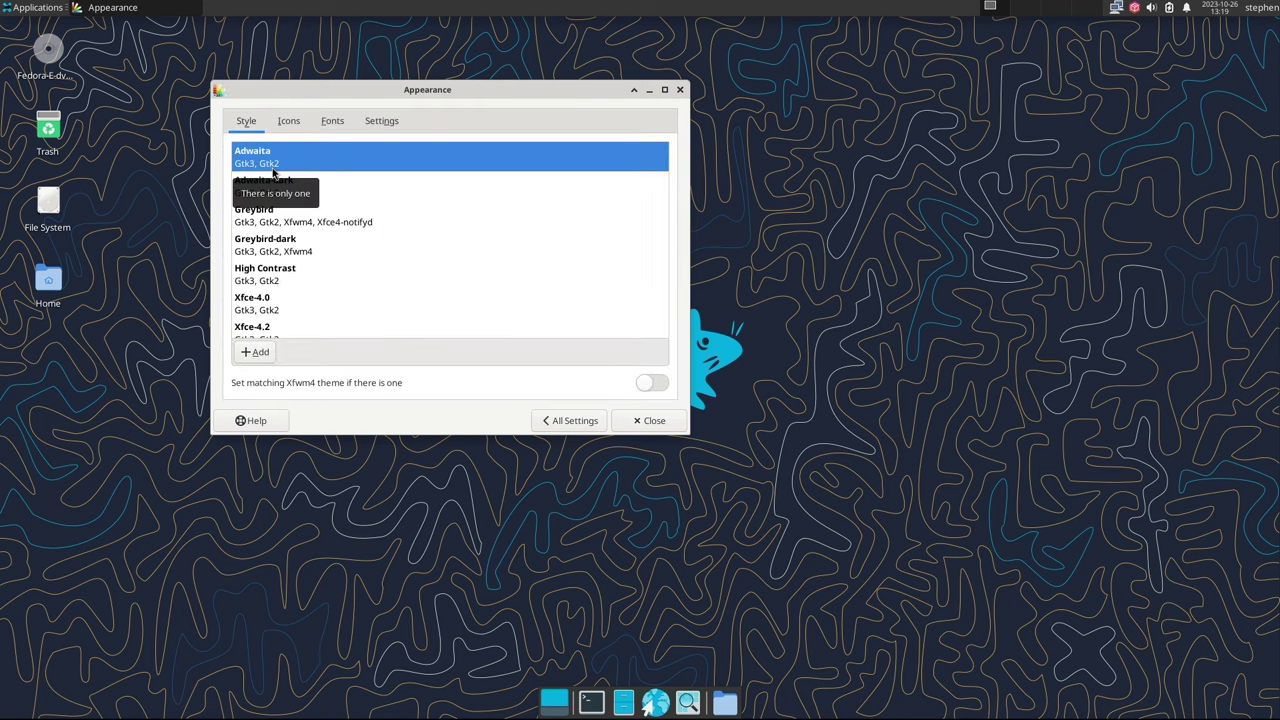
{"action": "left_click", "coordinate": [332, 121]}
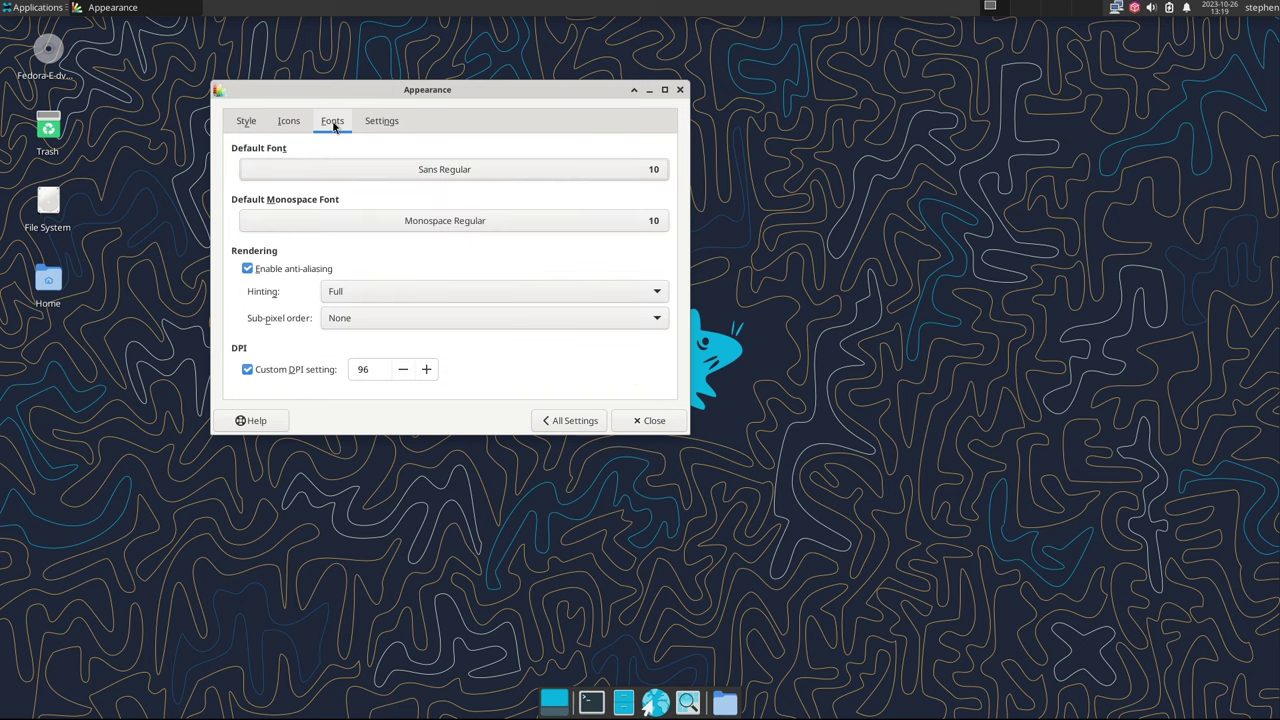
{"action": "left_click", "coordinate": [350, 292]}
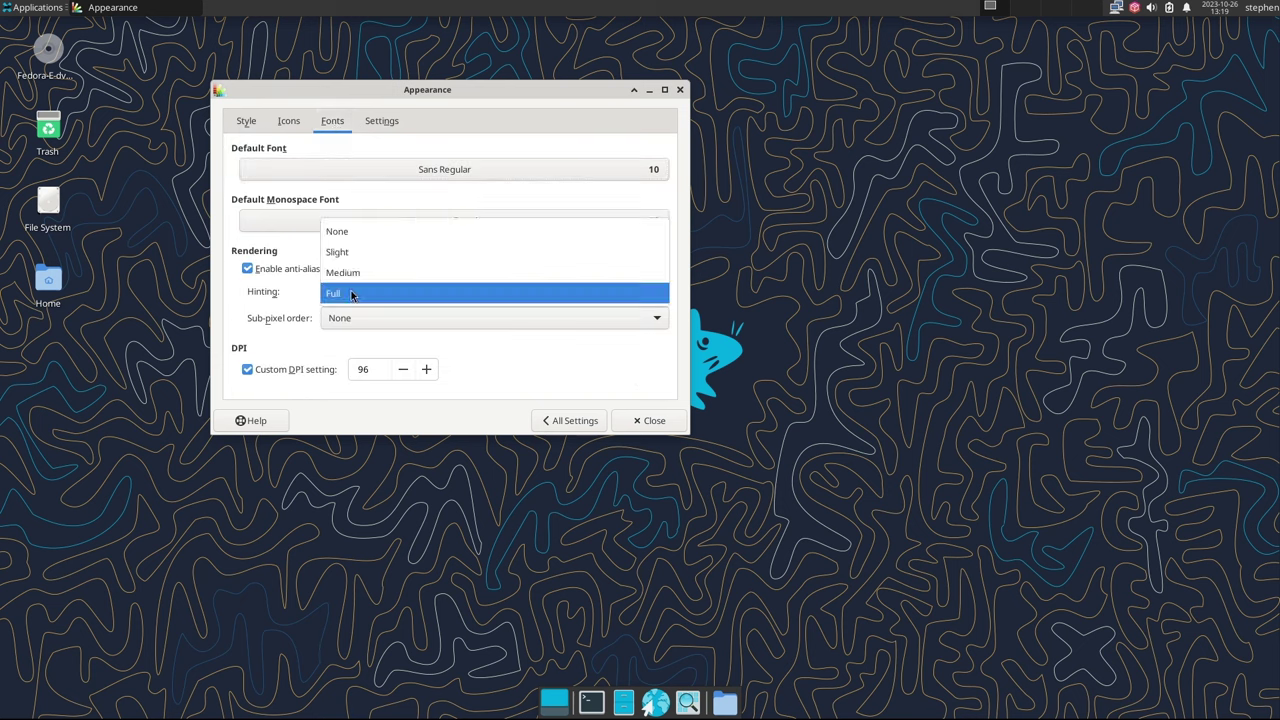
{"action": "left_click", "coordinate": [340, 252]}
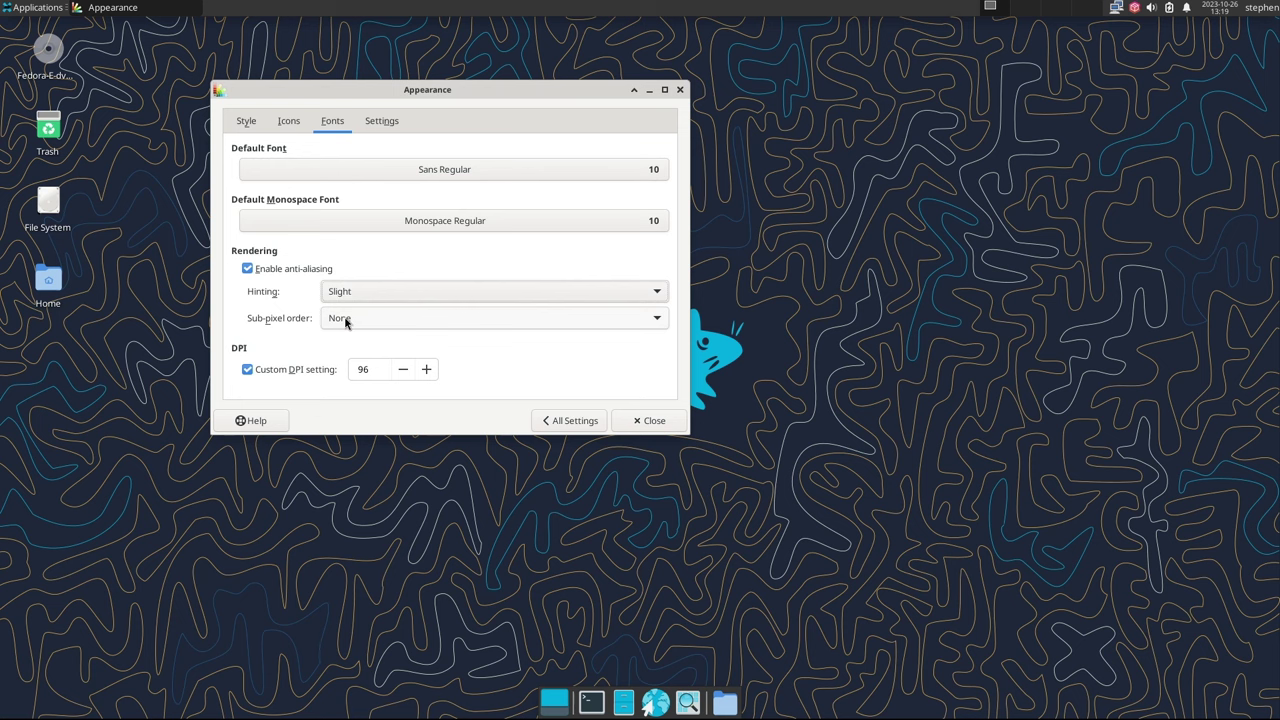
{"action": "left_click", "coordinate": [346, 319]}
{"action": "left_click", "coordinate": [346, 341]}
{"action": "double_click", "coordinate": [371, 369]}
{"action": "type", "text": "120"}
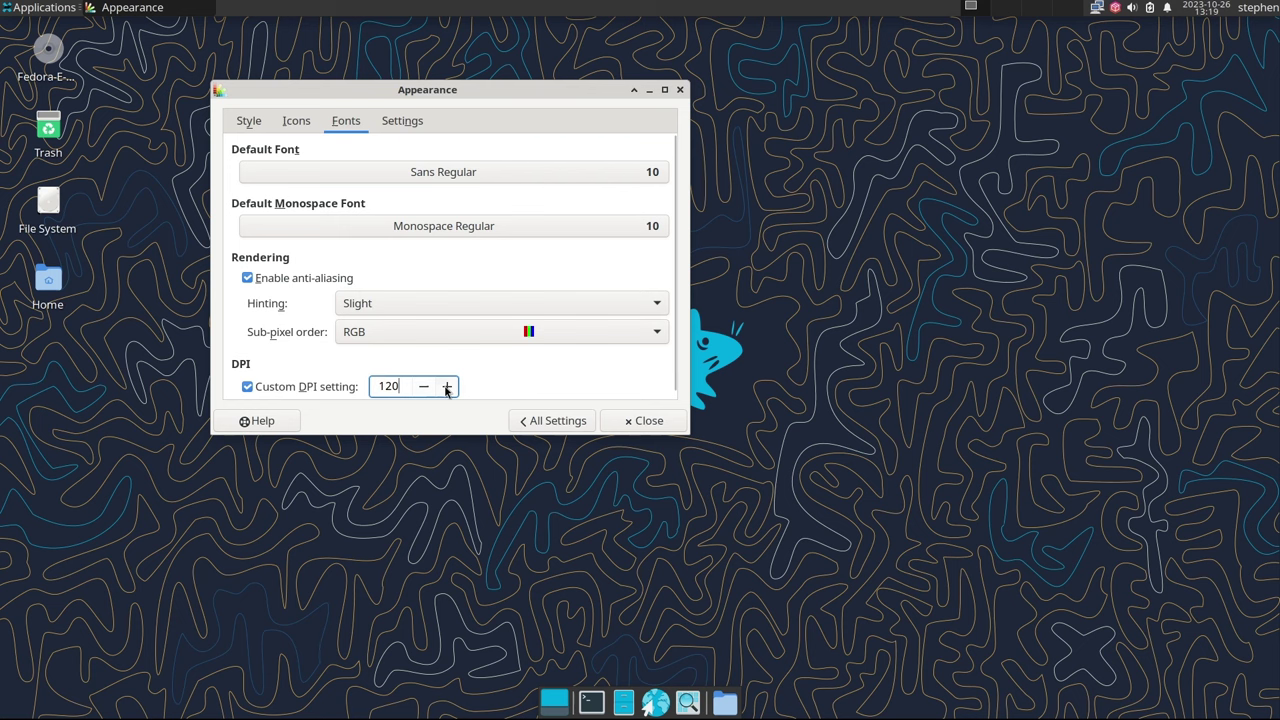
{"action": "left_click", "coordinate": [546, 428]}
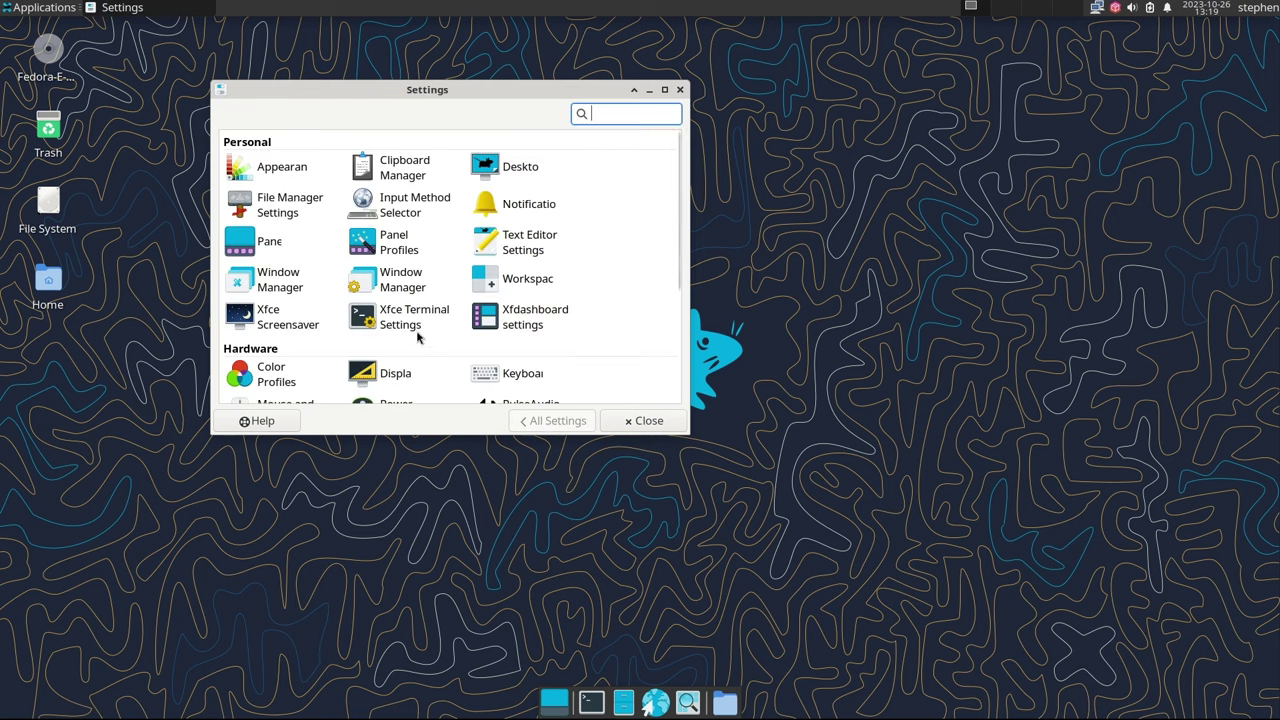
Disable display power management in Power Manager so the screen never blanks
{"action": "scroll", "coordinate": [413, 347], "scroll_direction": "down", "scroll_amount": 3}
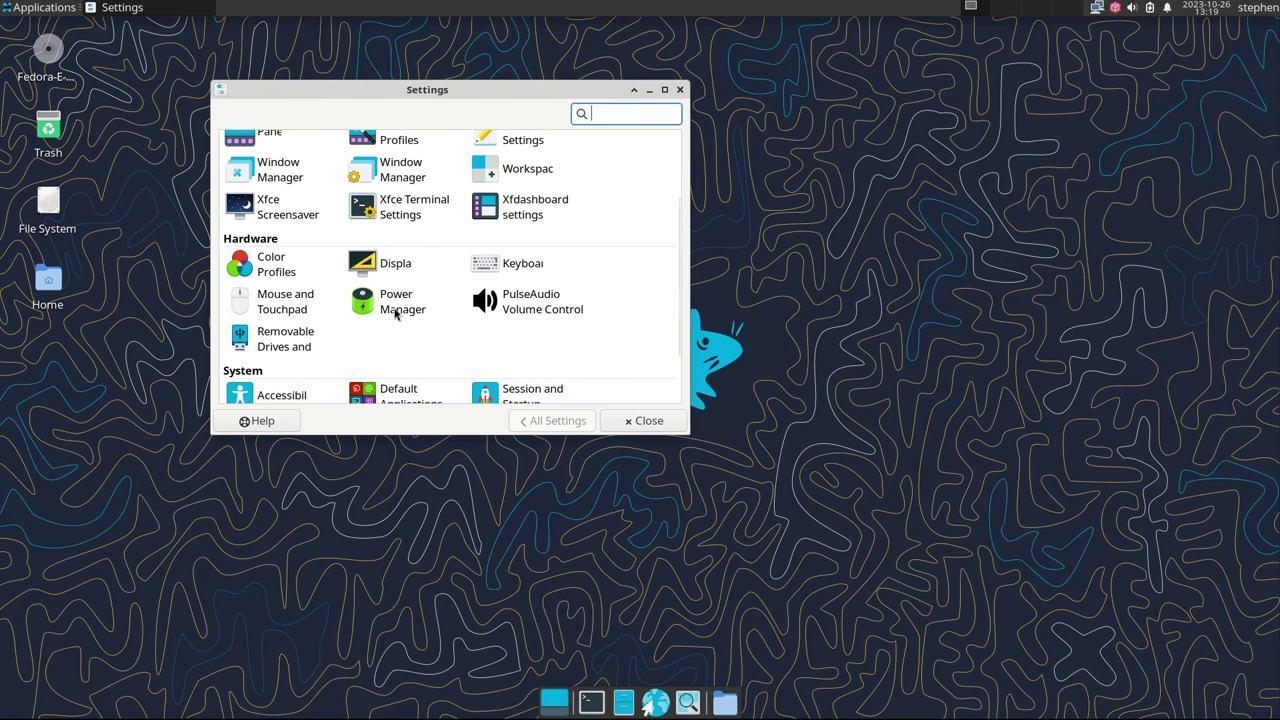
{"action": "left_click", "coordinate": [393, 306]}
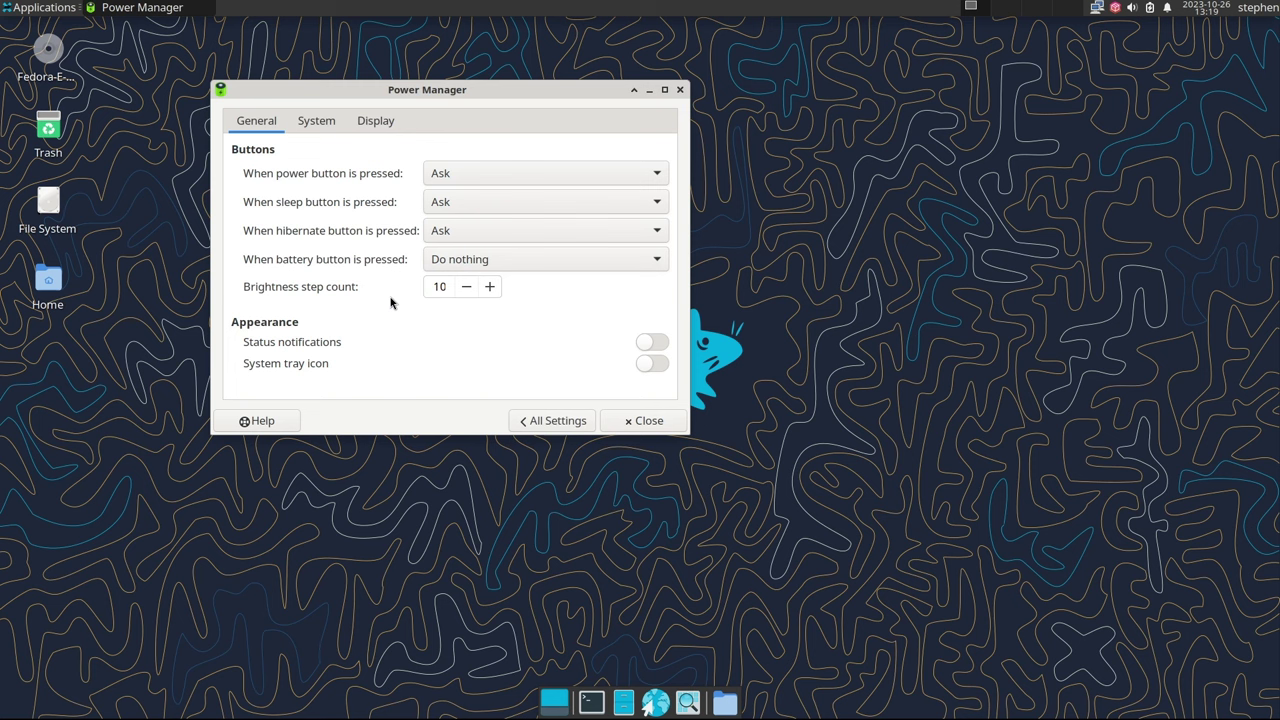
{"action": "left_click", "coordinate": [317, 121]}
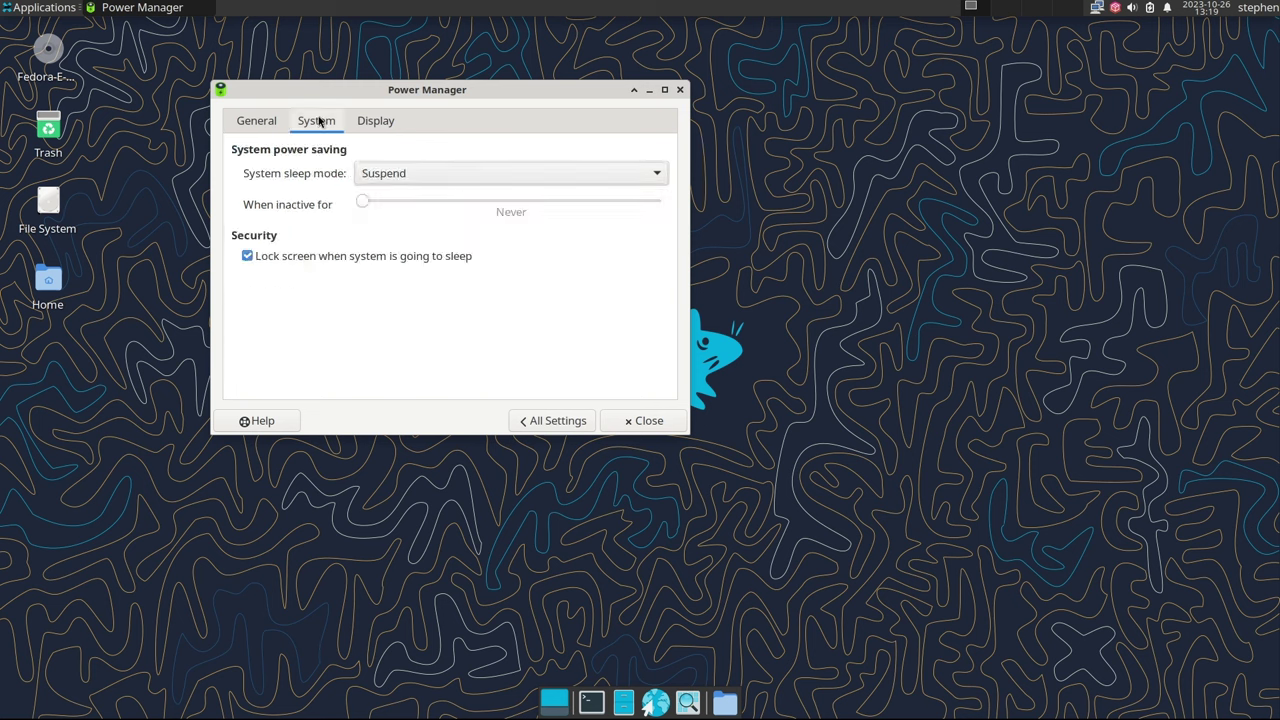
{"action": "left_click", "coordinate": [372, 123]}
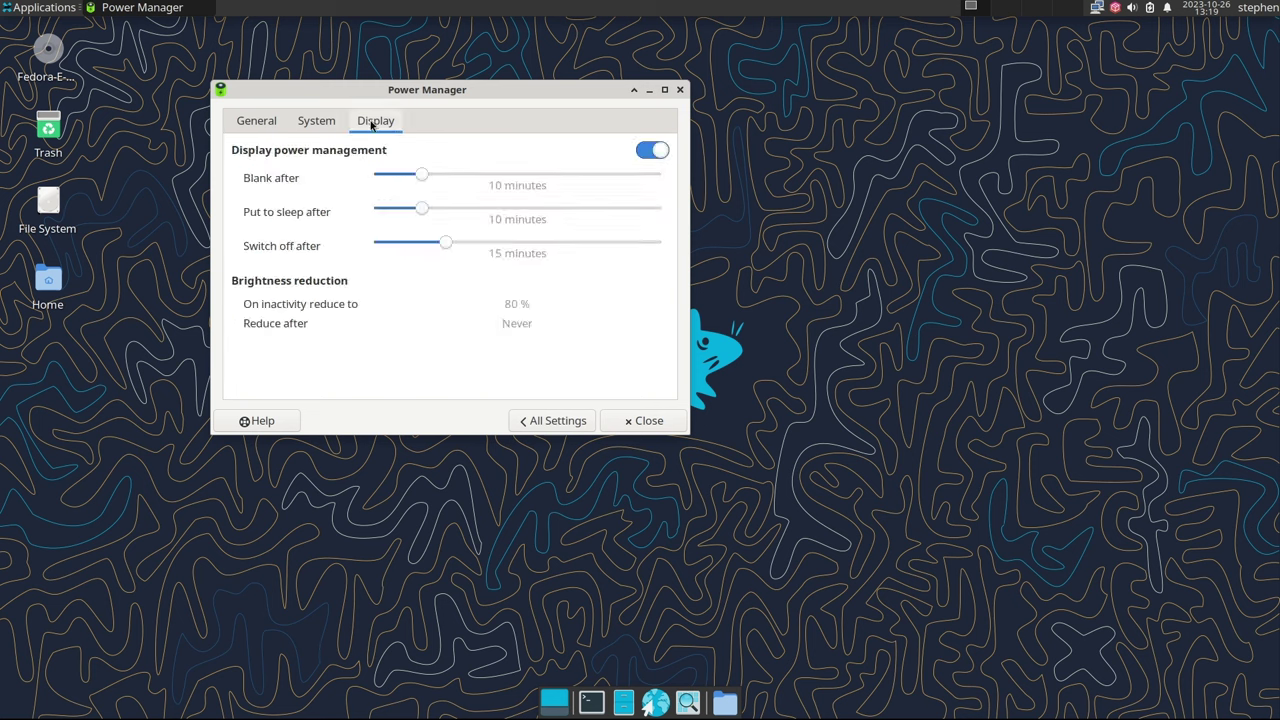
{"action": "left_click", "coordinate": [652, 150]}
{"action": "left_click_drag", "start_coordinate": [426, 177], "coordinate": [352, 184]}
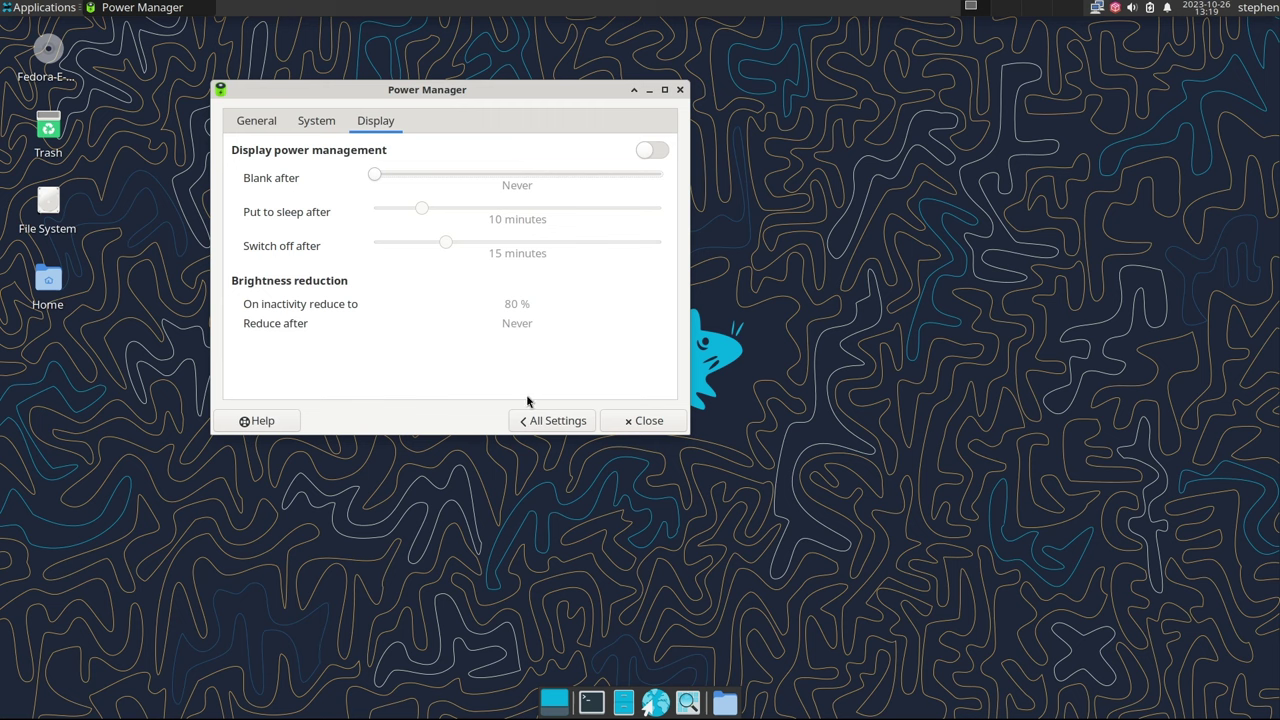
{"action": "left_click", "coordinate": [550, 420]}
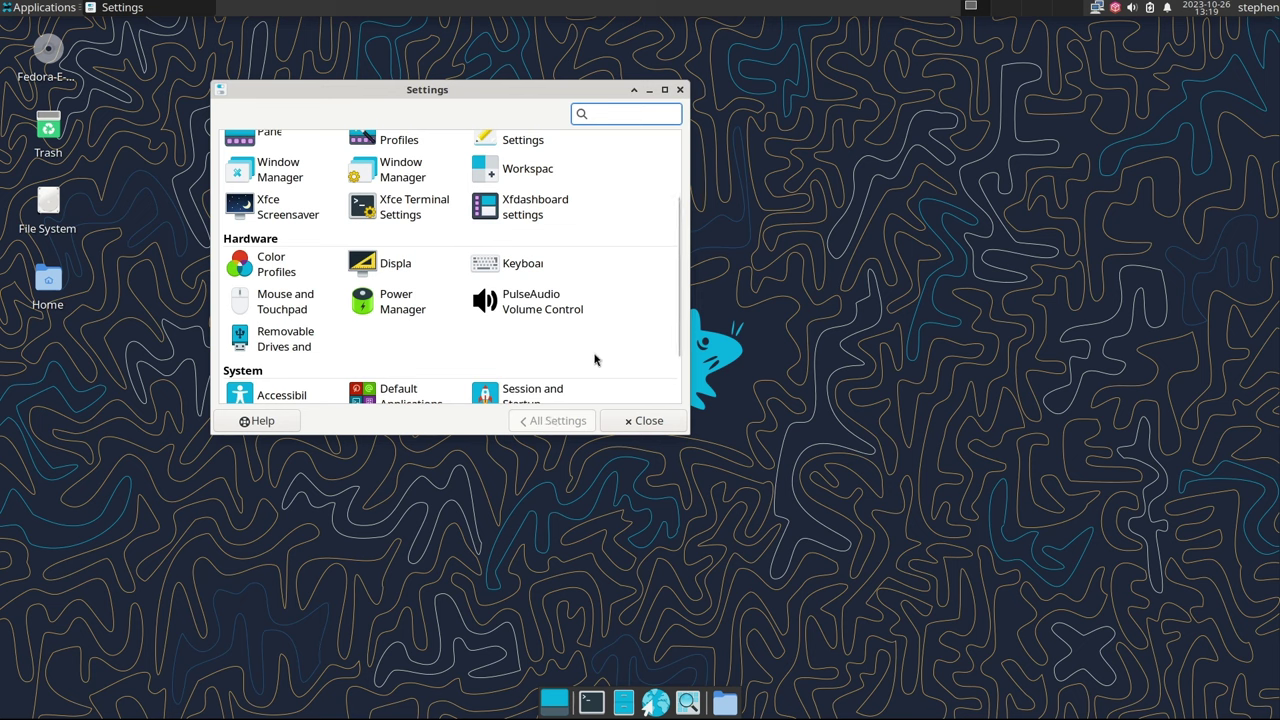
Turn off the screensaver in Xfce Screensaver after checking the lock screen options
{"action": "left_click", "coordinate": [270, 204]}
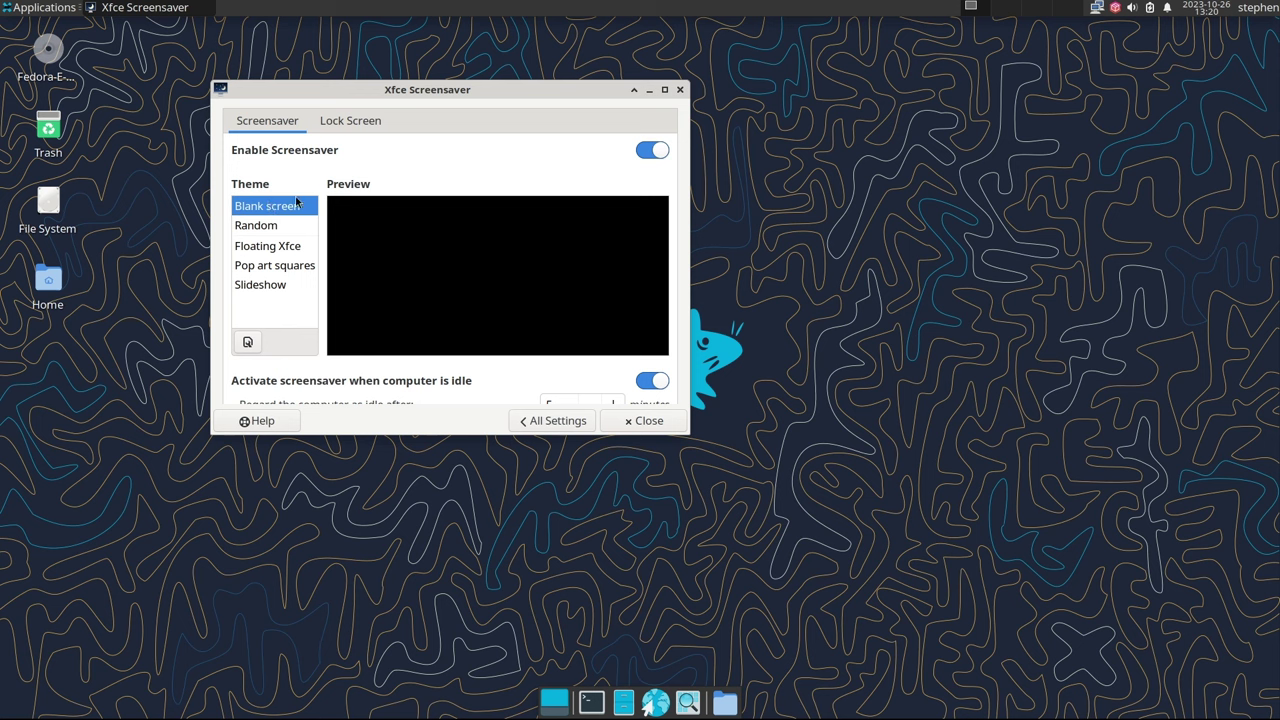
{"action": "left_click", "coordinate": [650, 152]}
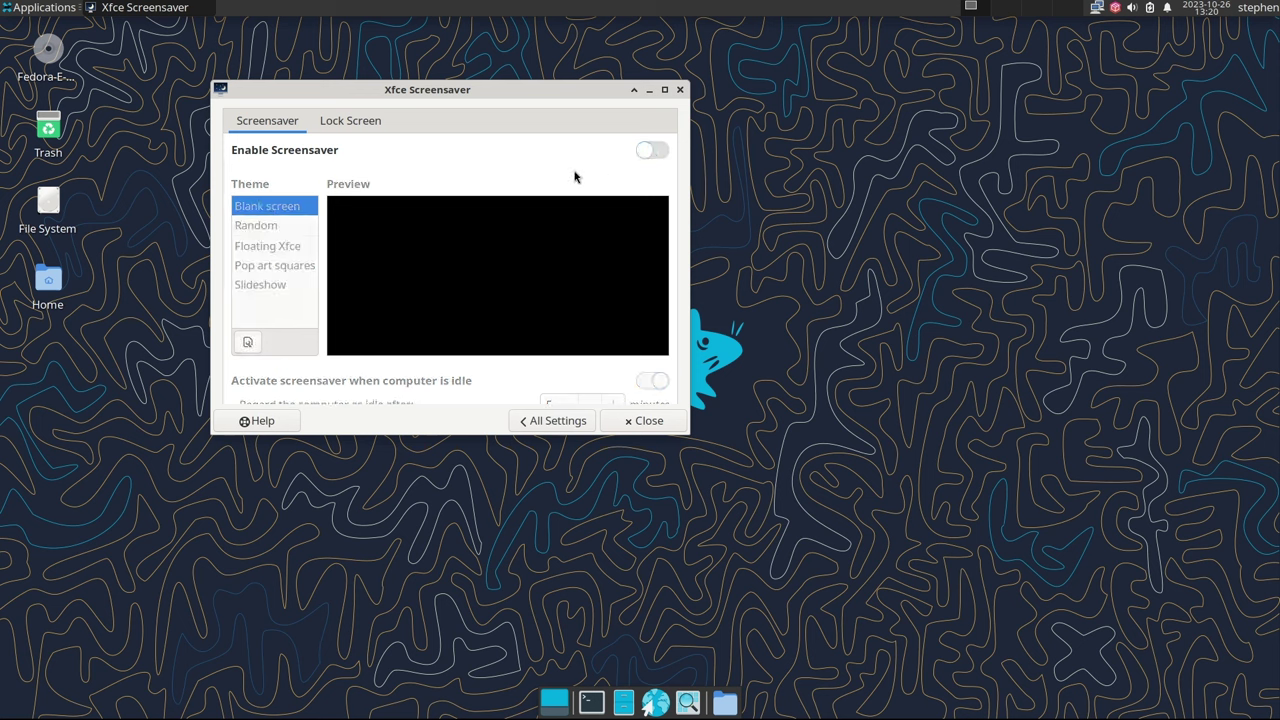
{"action": "left_click", "coordinate": [354, 126]}
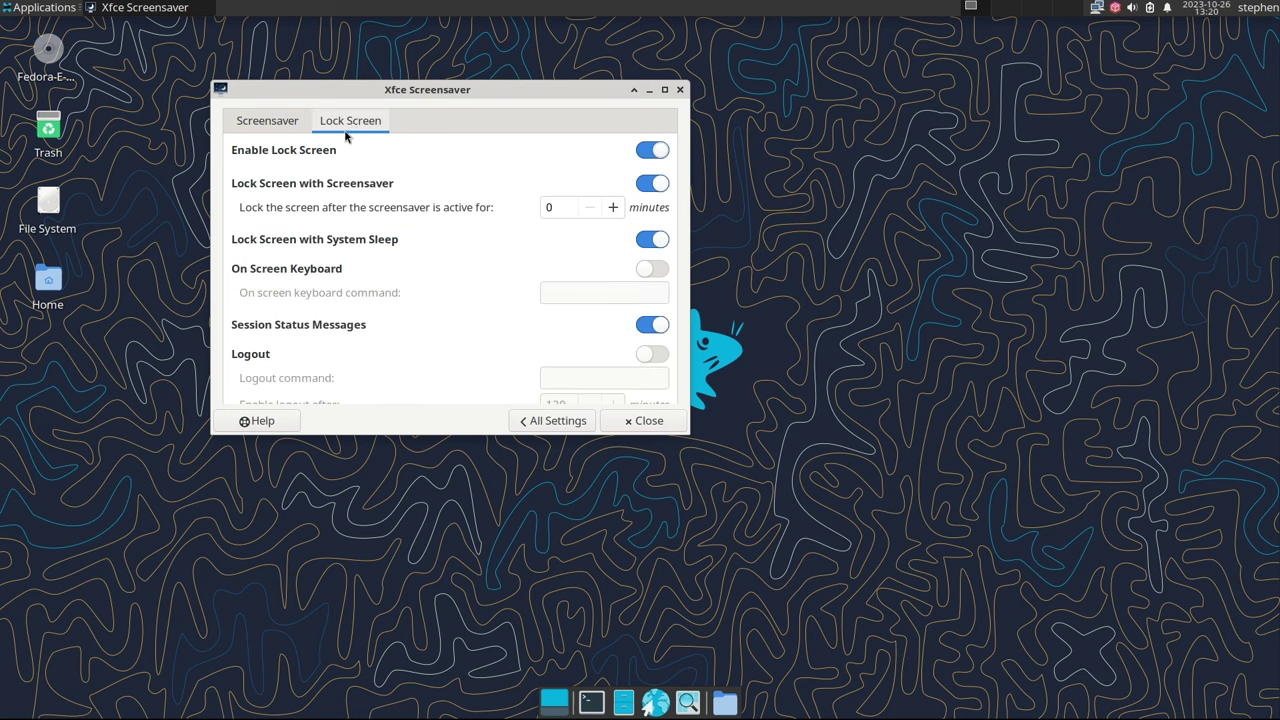
{"action": "left_click", "coordinate": [268, 122]}
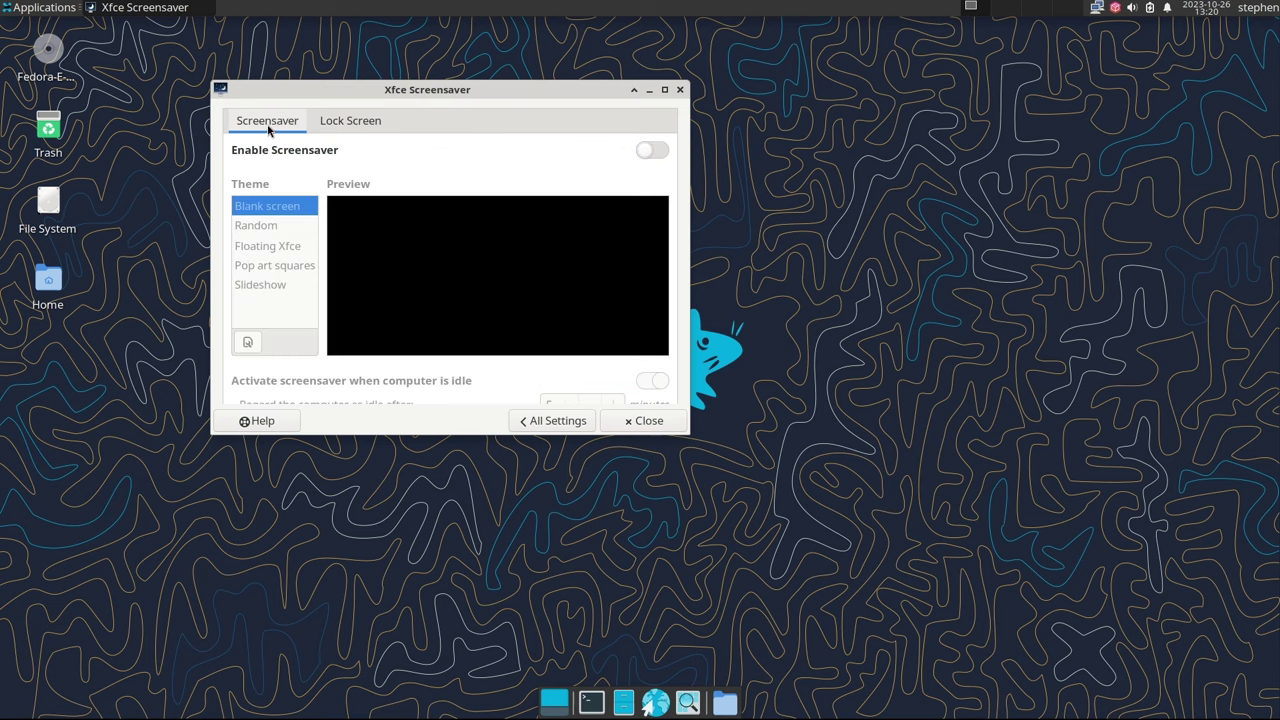
{"action": "left_click", "coordinate": [543, 423]}
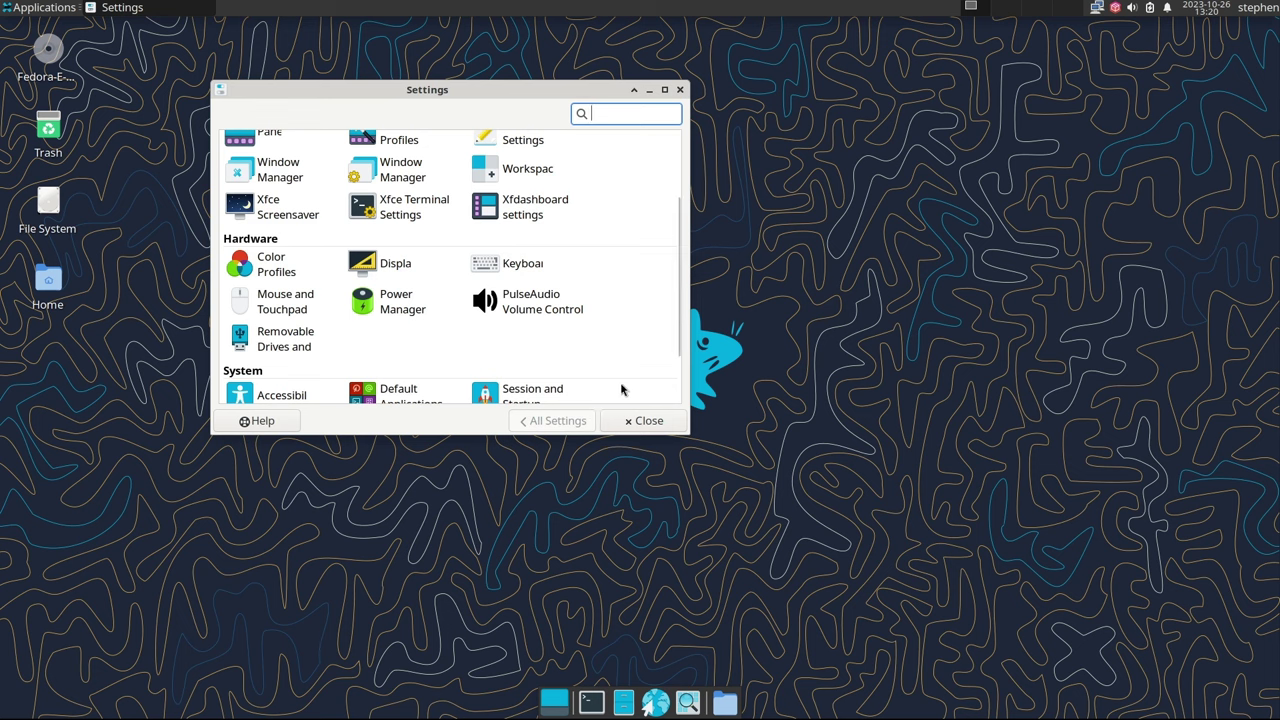
Use the second image from the backgrounds folder, the dark bubbles, as the wallpaper
{"action": "scroll", "coordinate": [615, 362], "scroll_direction": "up", "scroll_amount": 5}
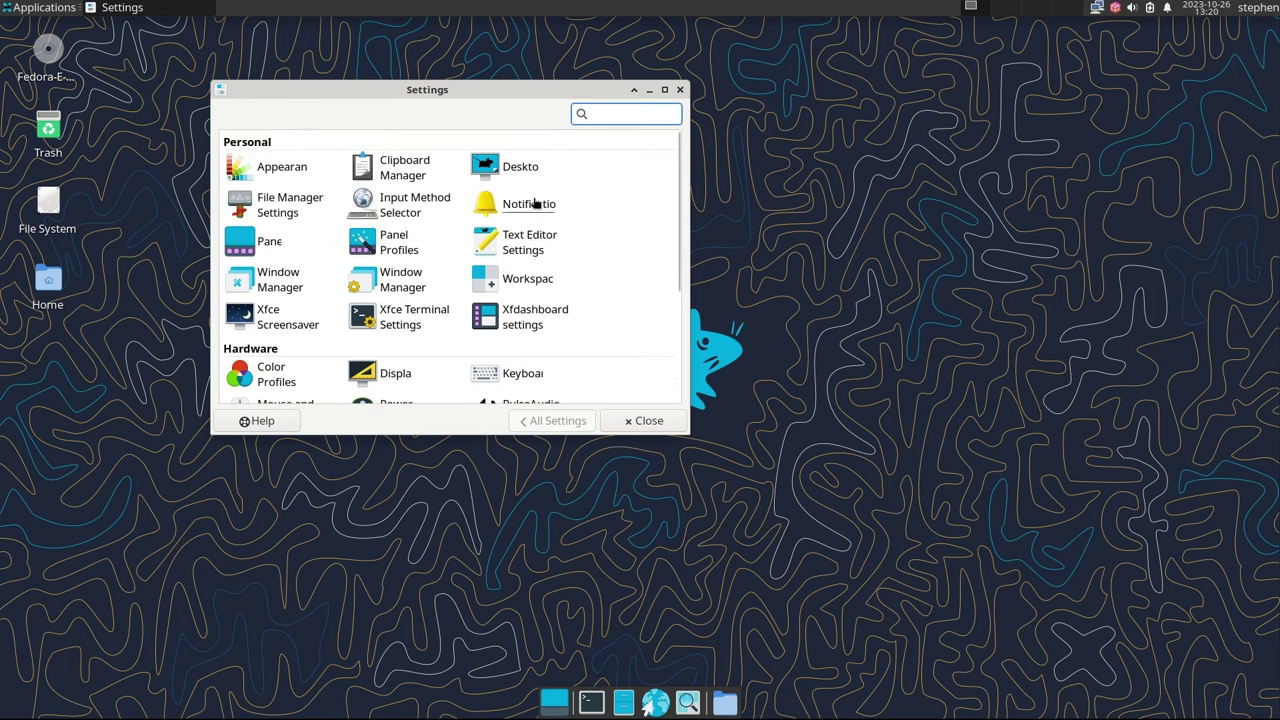
{"action": "left_click", "coordinate": [520, 177]}
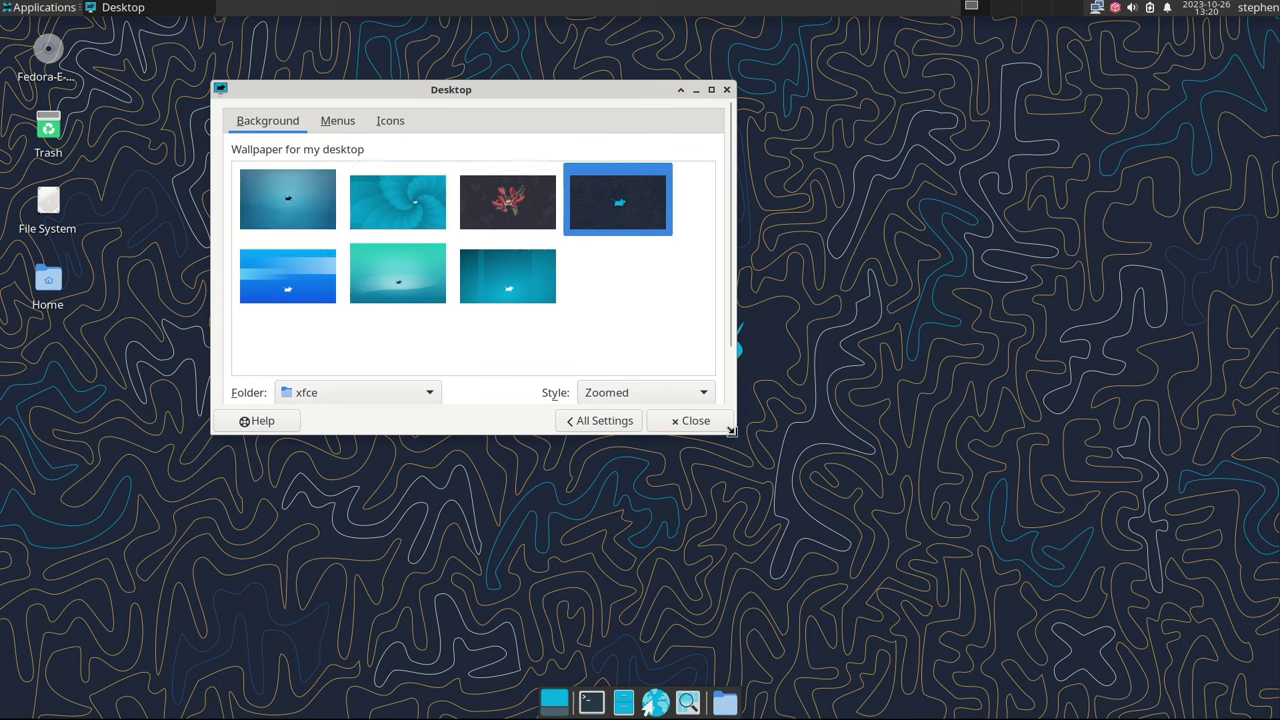
{"action": "left_click_drag", "start_coordinate": [736, 434], "coordinate": [851, 549]}
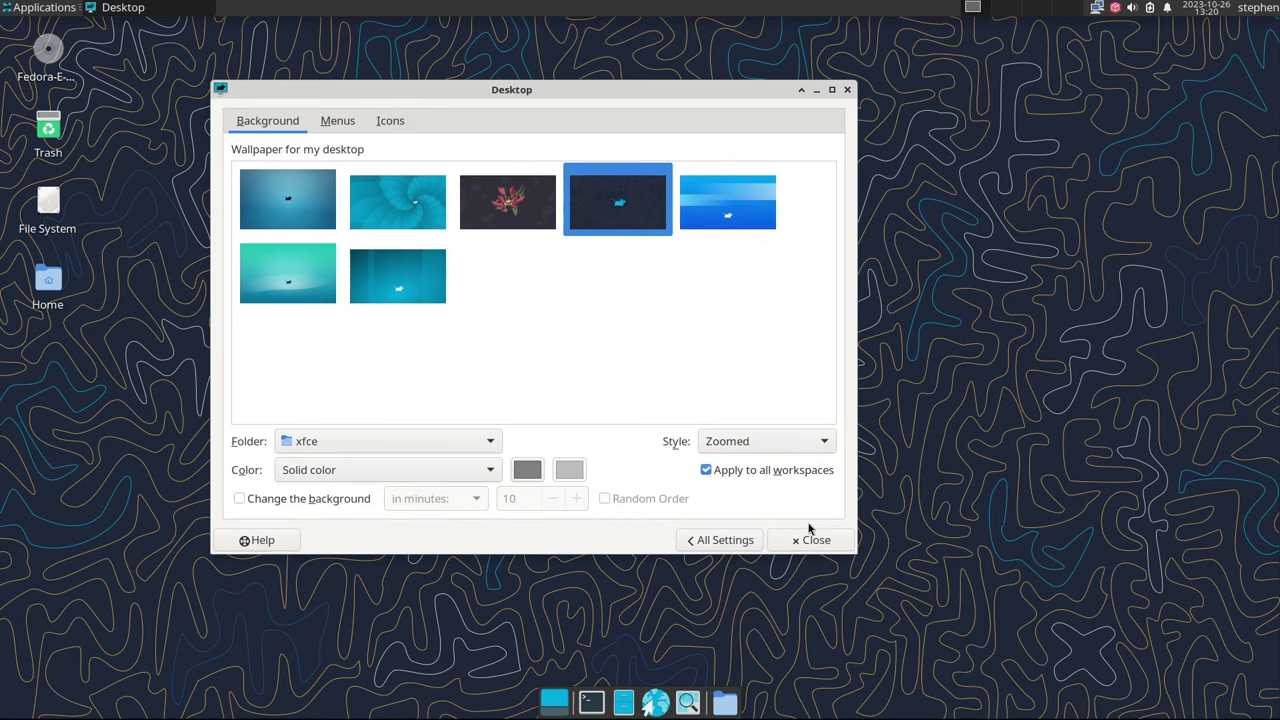
{"action": "left_click", "coordinate": [313, 444]}
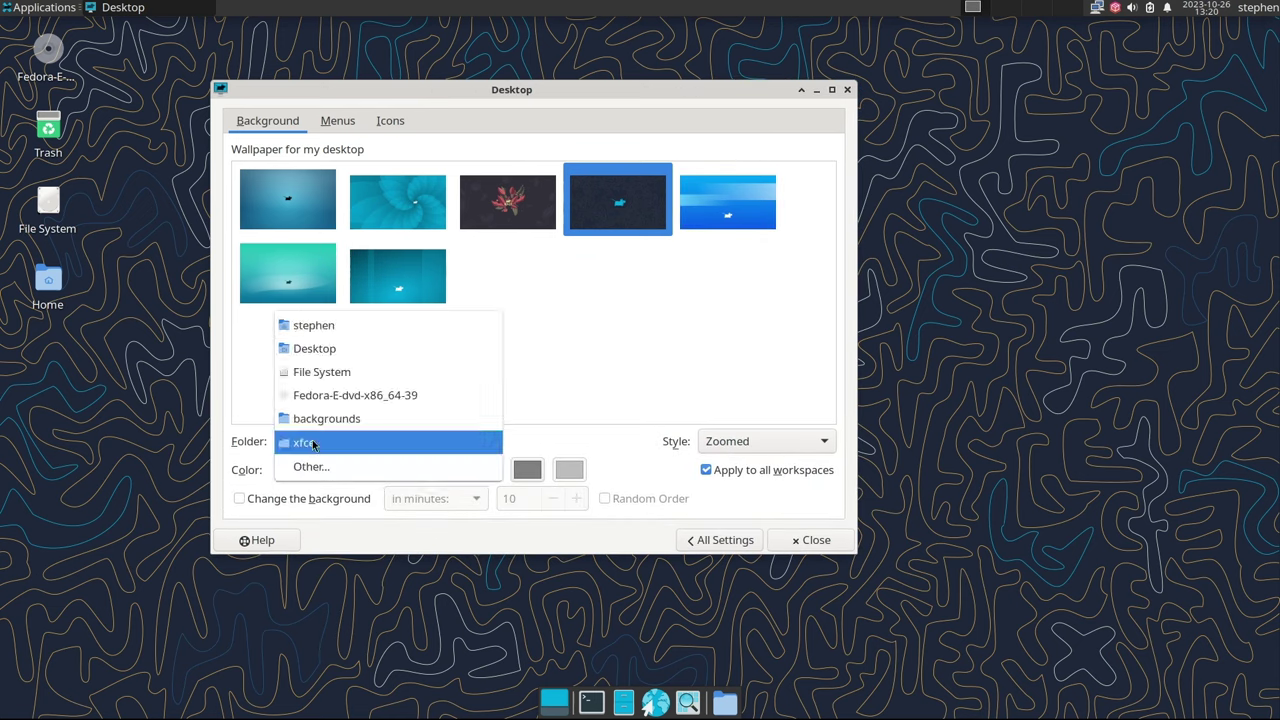
{"action": "left_click", "coordinate": [318, 418]}
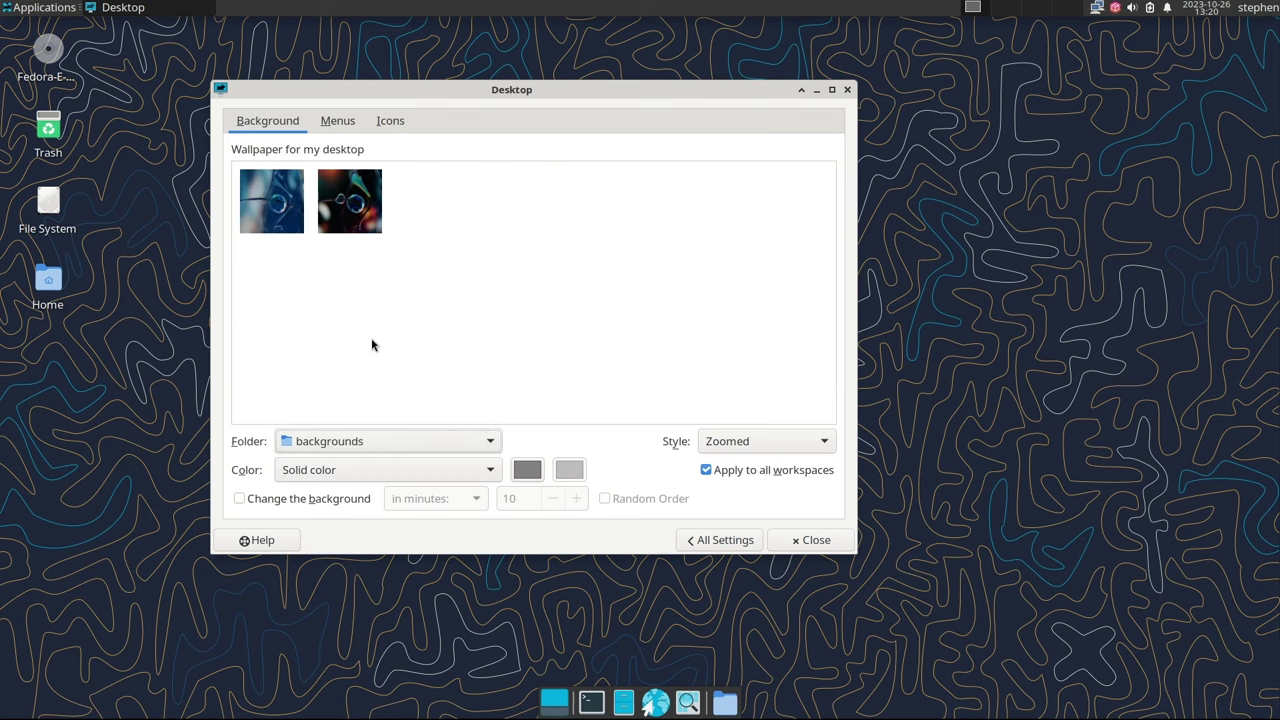
{"action": "left_click", "coordinate": [348, 205]}
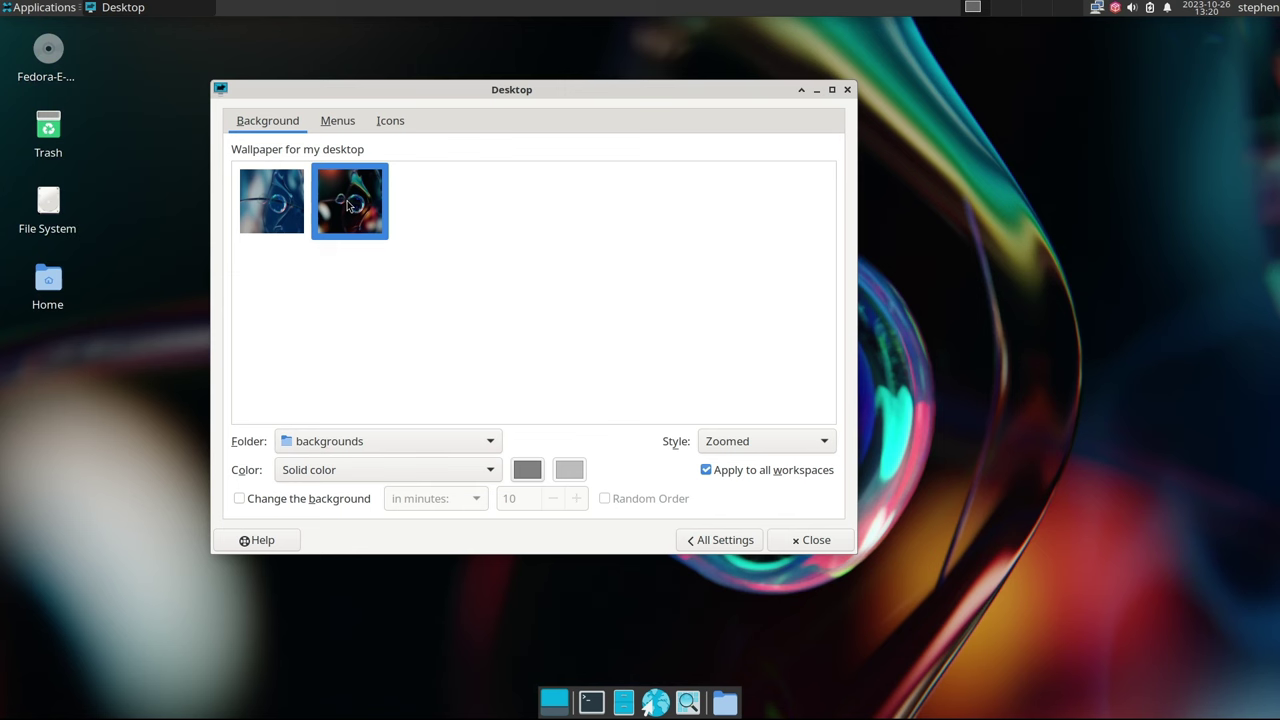
{"action": "left_click", "coordinate": [718, 541]}
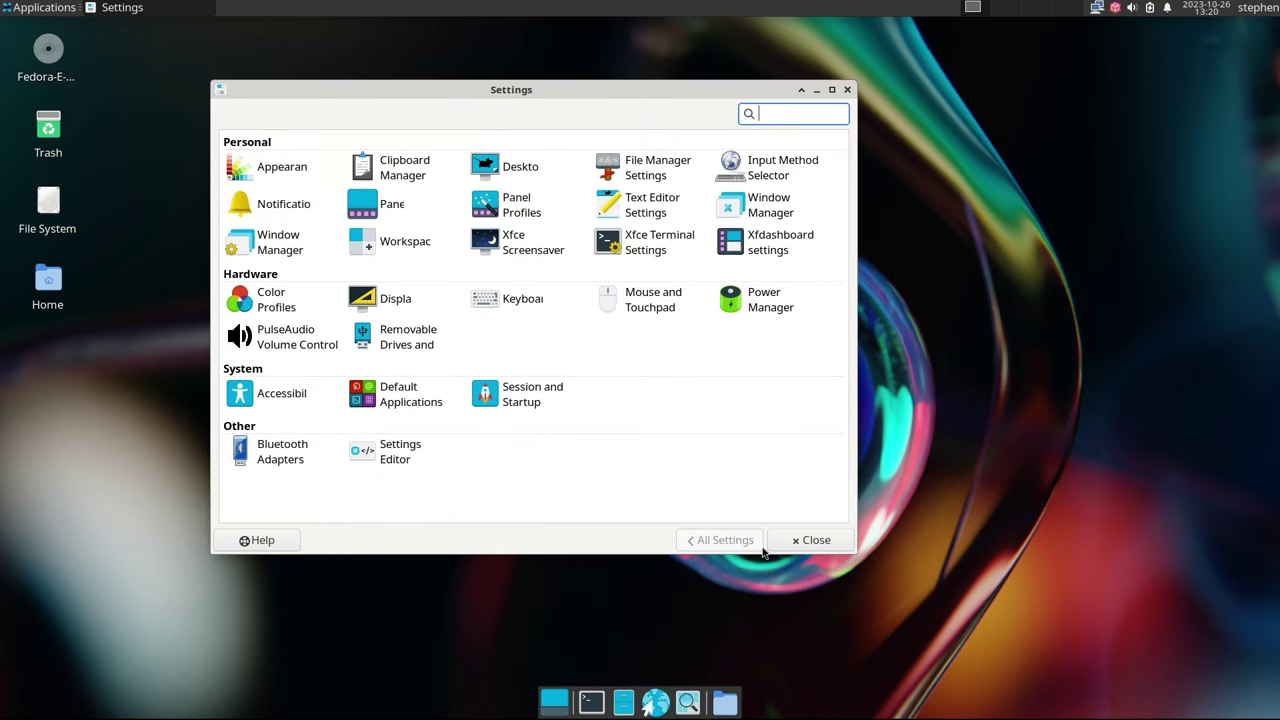
Log out without saving the session and log back in with the account password
{"action": "left_click", "coordinate": [813, 541]}
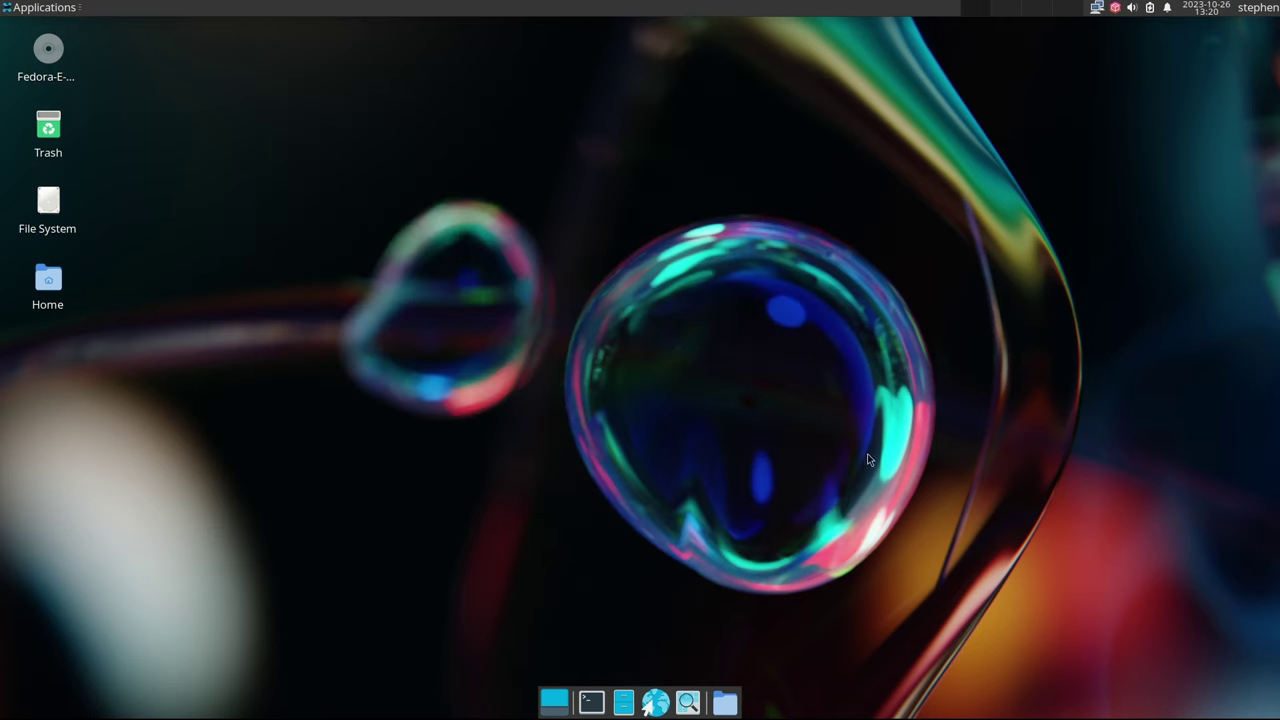
{"action": "left_click", "coordinate": [1256, 8]}
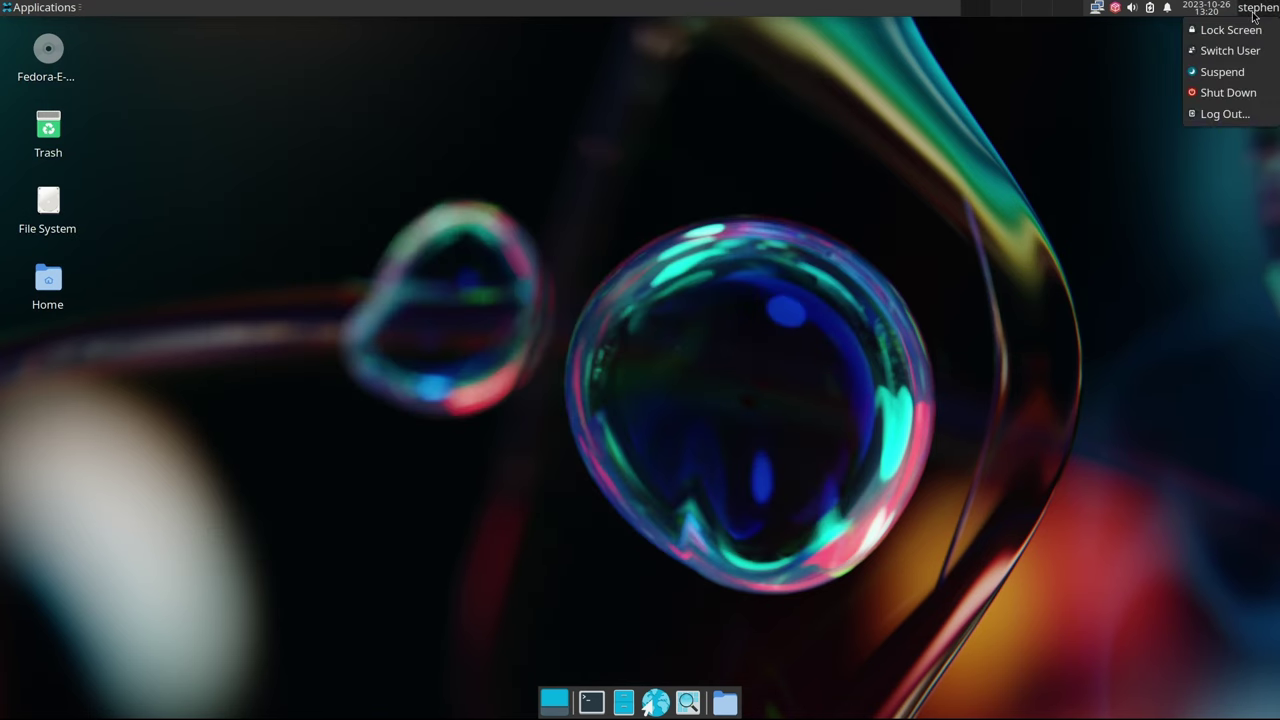
{"action": "left_click", "coordinate": [1208, 114]}
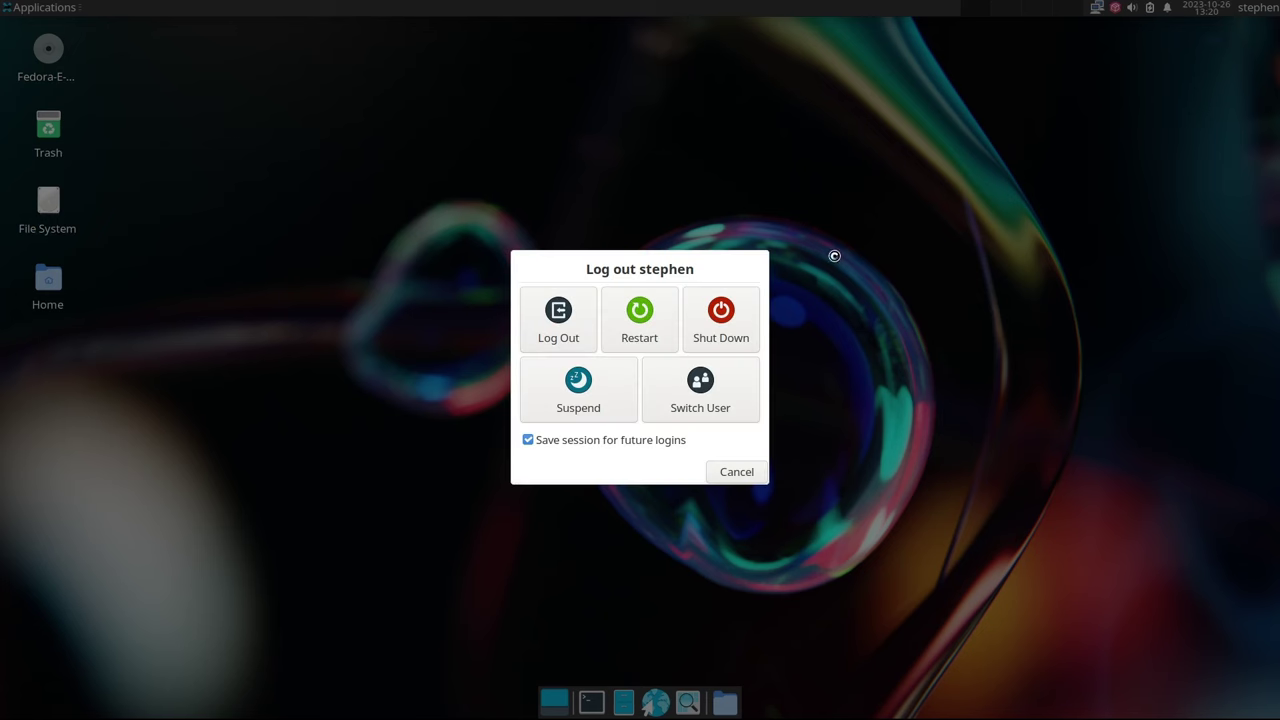
{"action": "left_click", "coordinate": [528, 440]}
{"action": "left_click", "coordinate": [557, 326]}
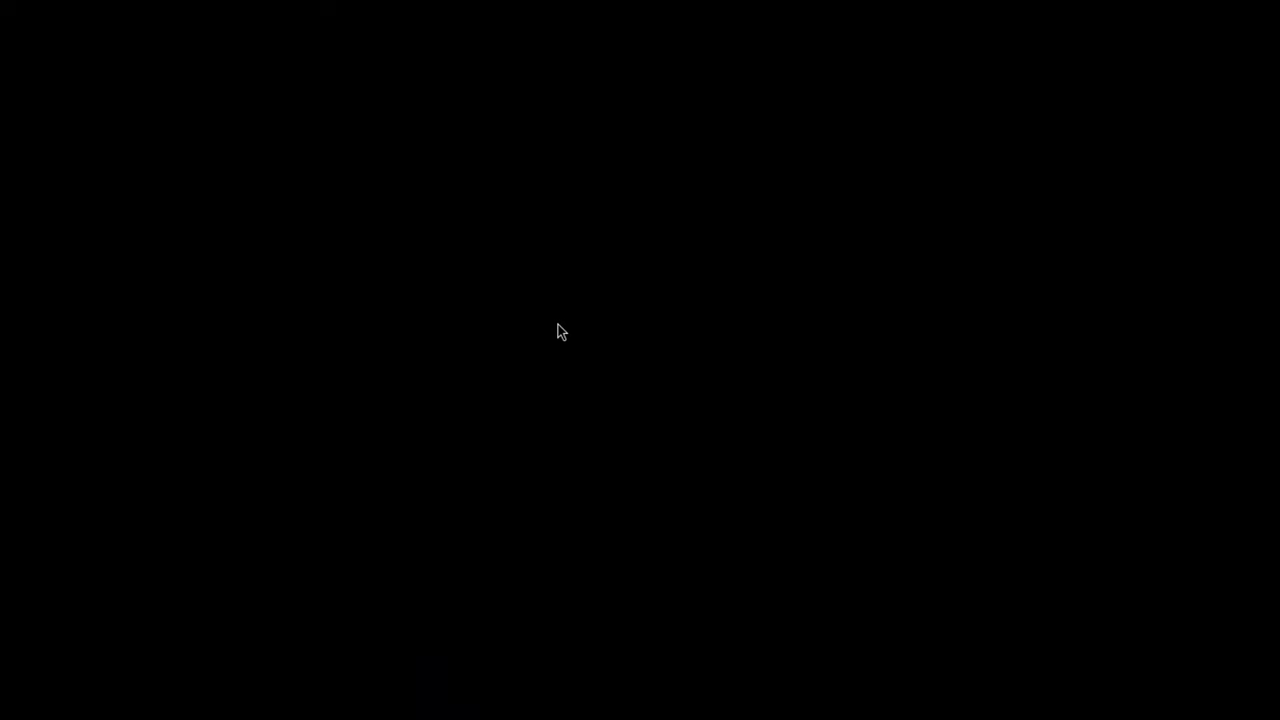
{"action": "type", "text": "•••••••••"}
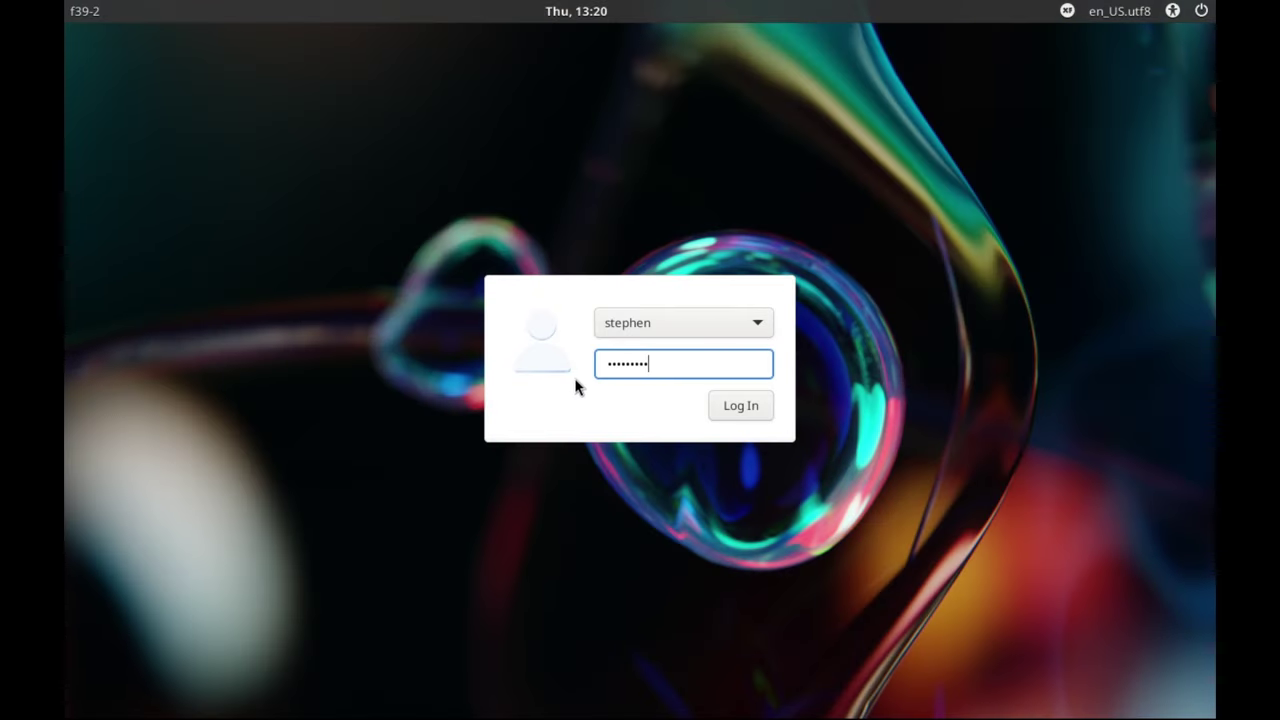
{"action": "key", "text": "Return"}
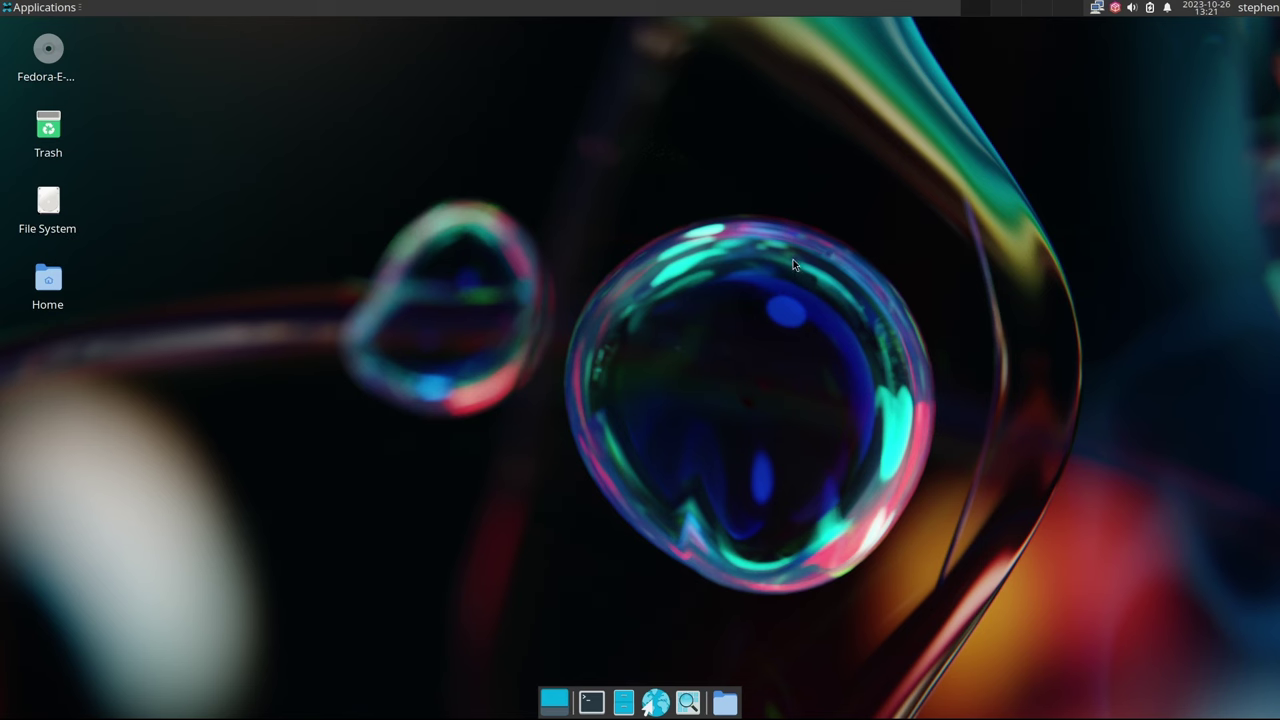
Browse the Applications menu categories and launch dnfdragora from System
{"action": "left_click", "coordinate": [31, 10]}
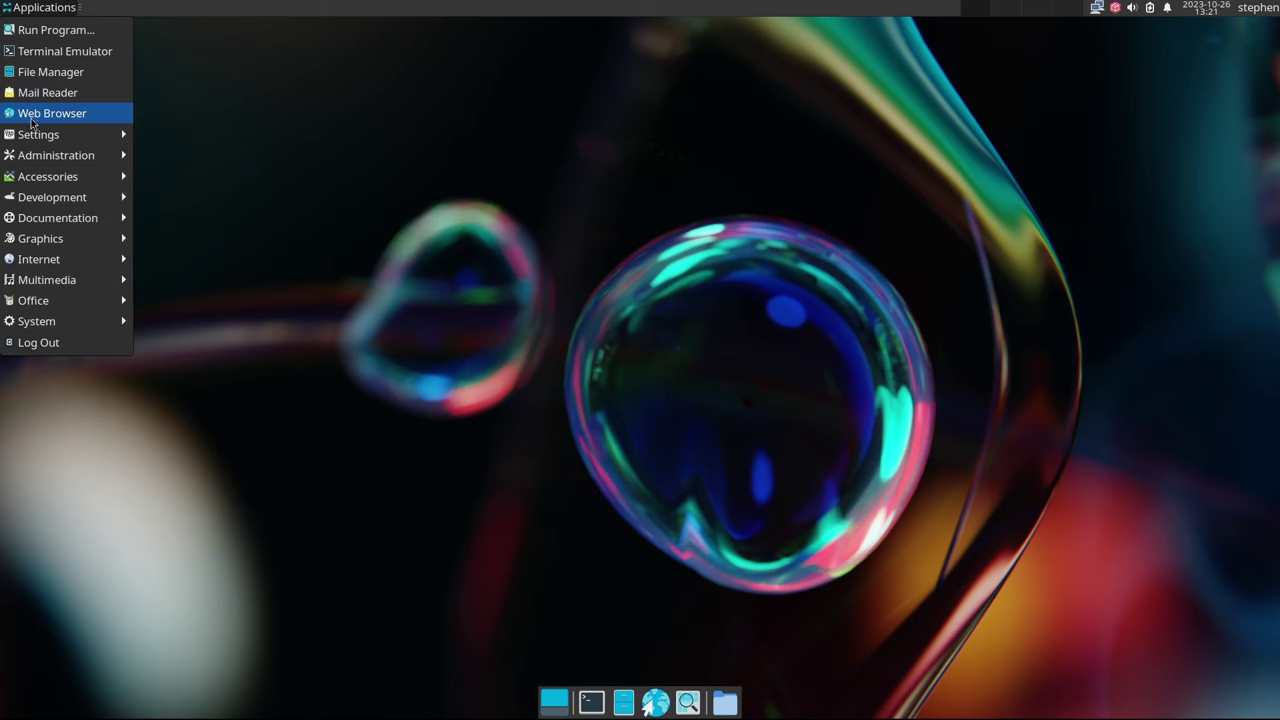
{"action": "mouse_move", "coordinate": [29, 140]}
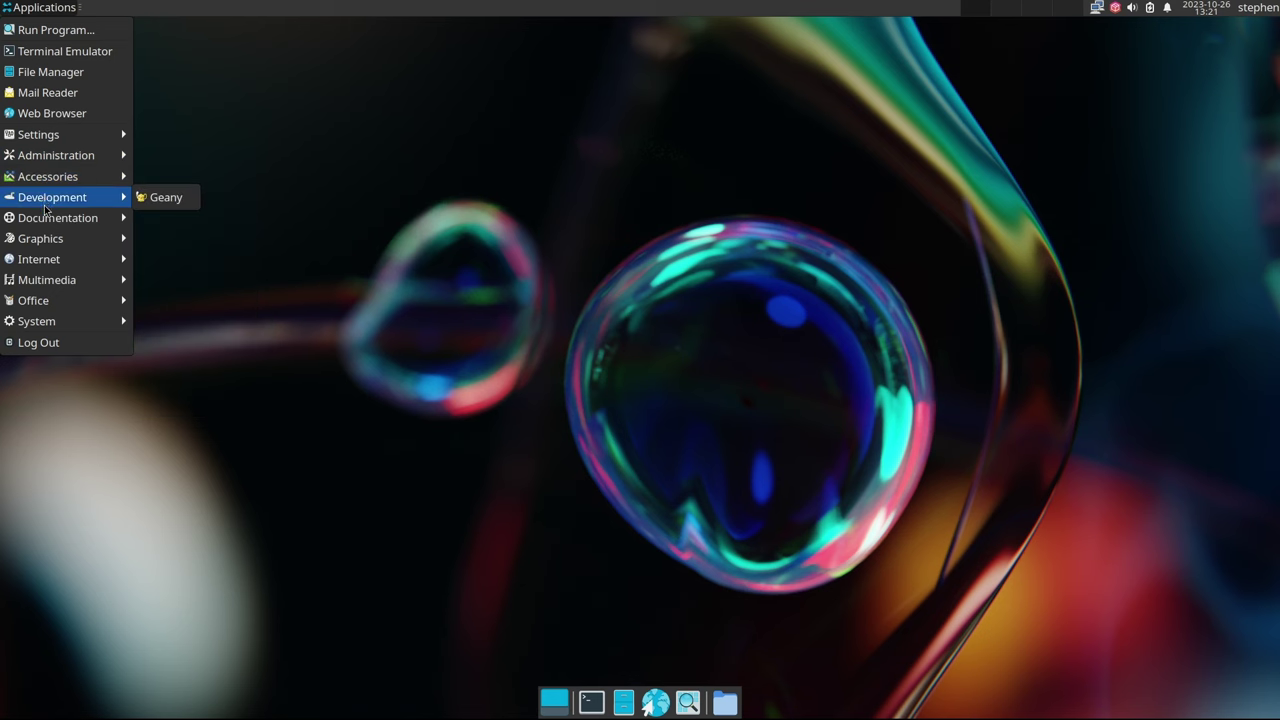
{"action": "mouse_move", "coordinate": [47, 222]}
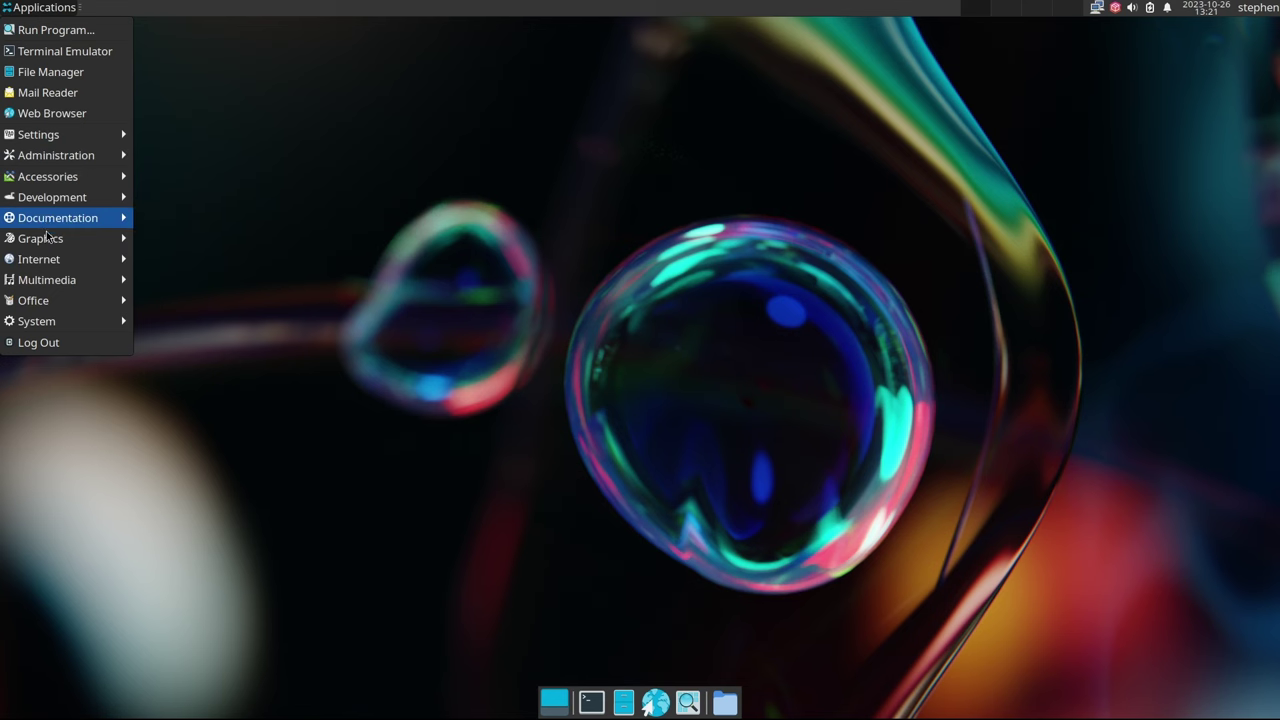
{"action": "mouse_move", "coordinate": [47, 263]}
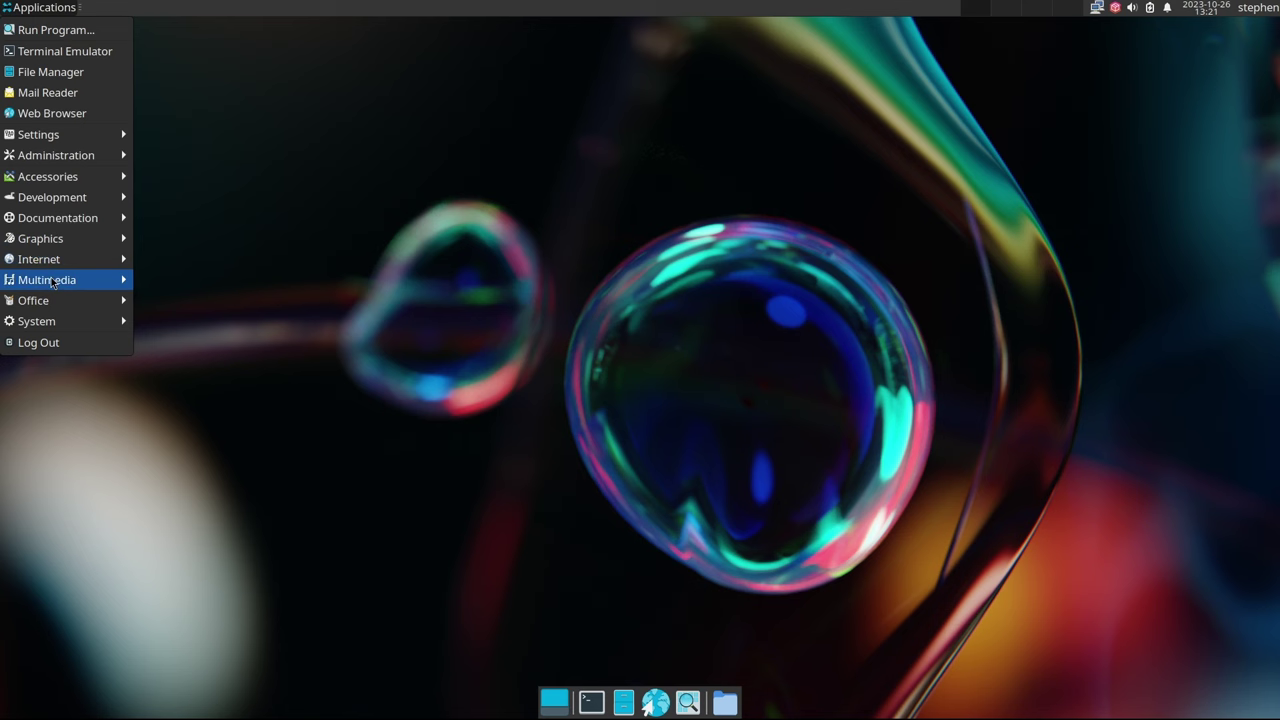
{"action": "mouse_move", "coordinate": [50, 286]}
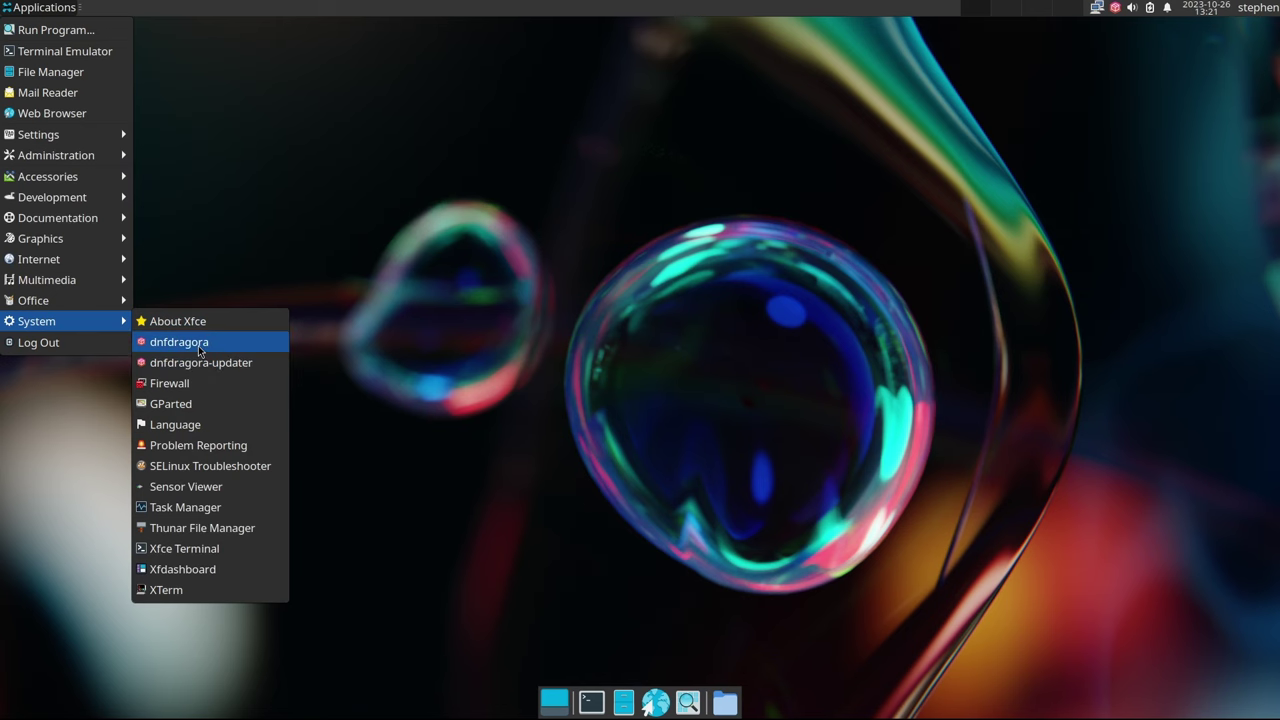
{"action": "left_click", "coordinate": [198, 345]}
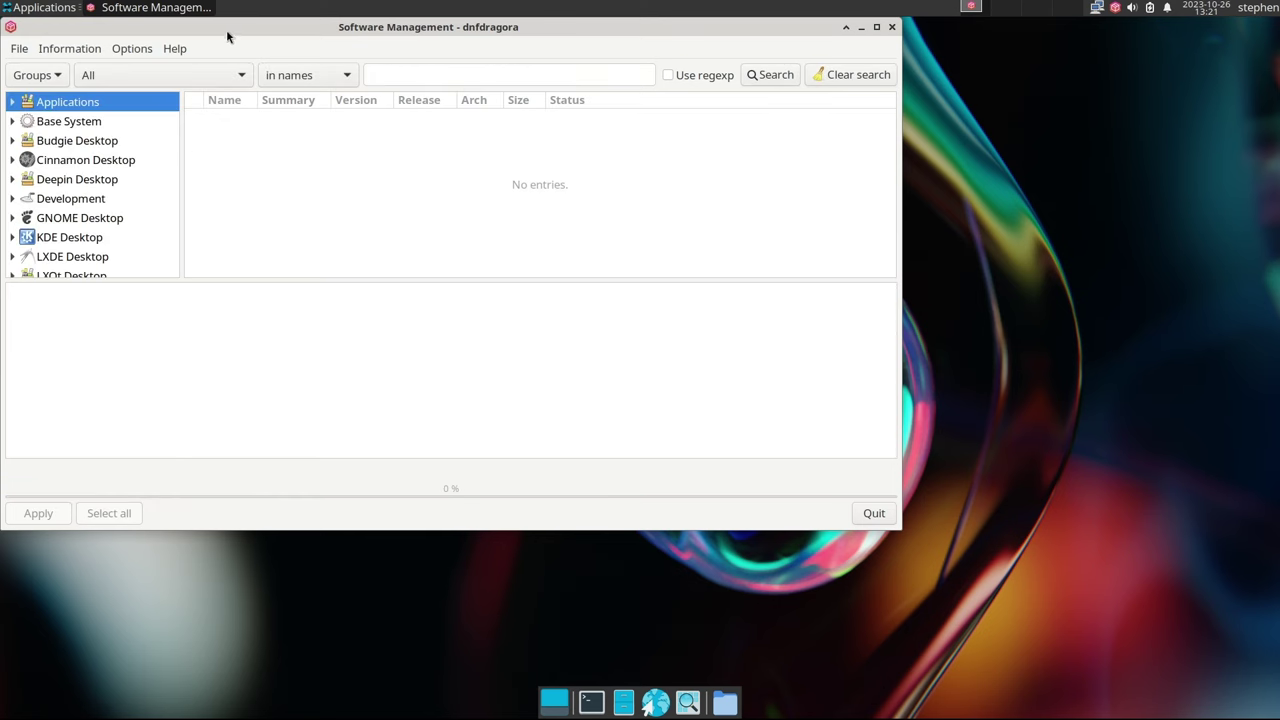
Centre the dnfdragora window and inspect the enabled repositories without changing any
{"action": "left_click_drag", "start_coordinate": [229, 34], "coordinate": [381, 84]}
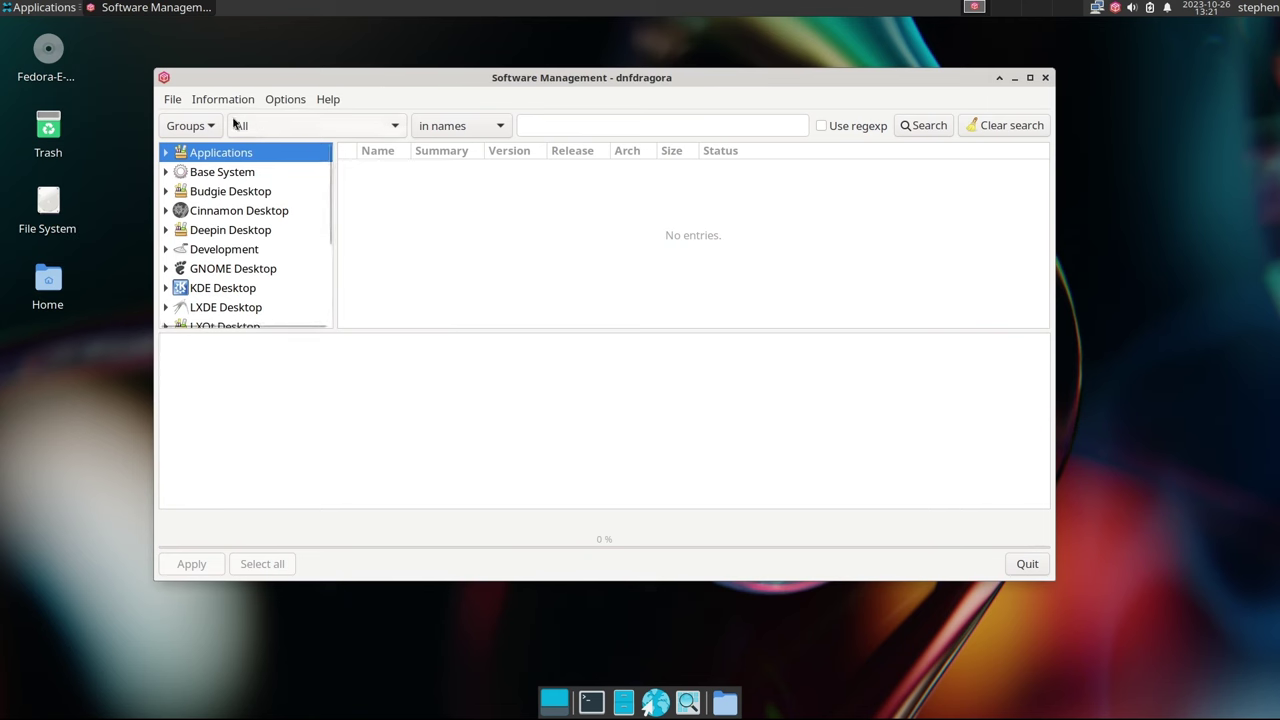
{"action": "left_click", "coordinate": [172, 101]}
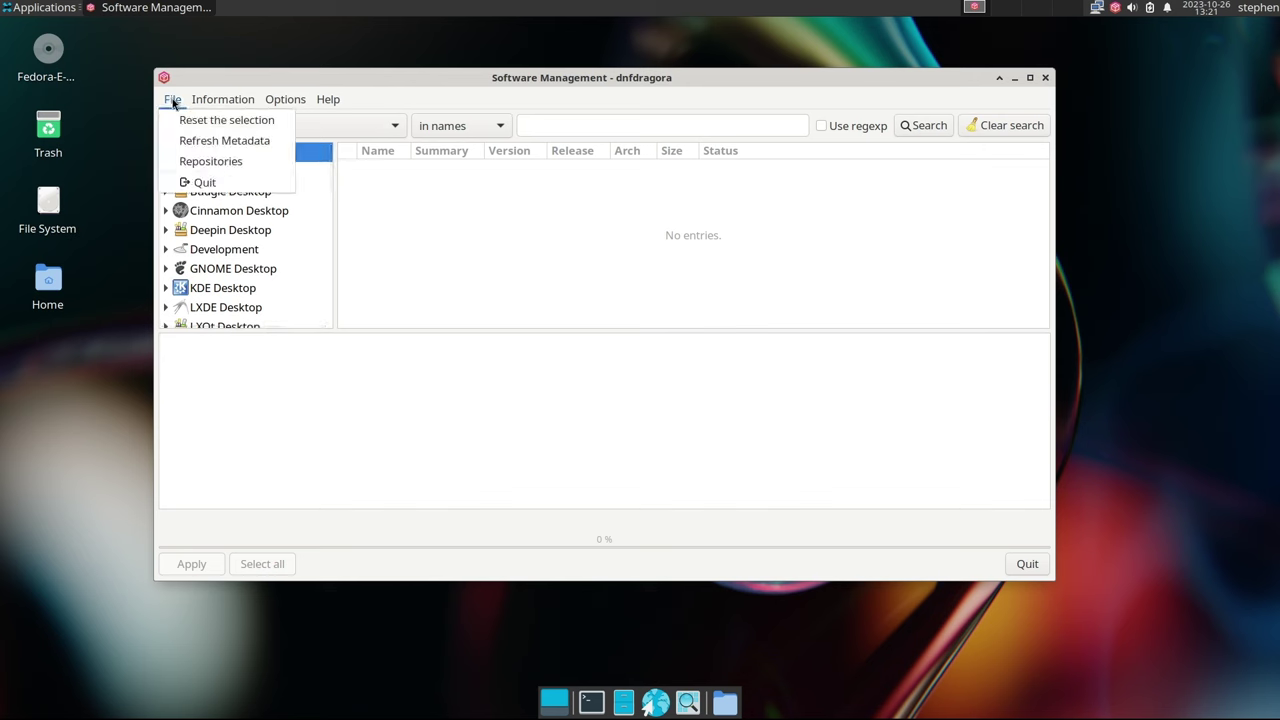
{"action": "left_click", "coordinate": [192, 163]}
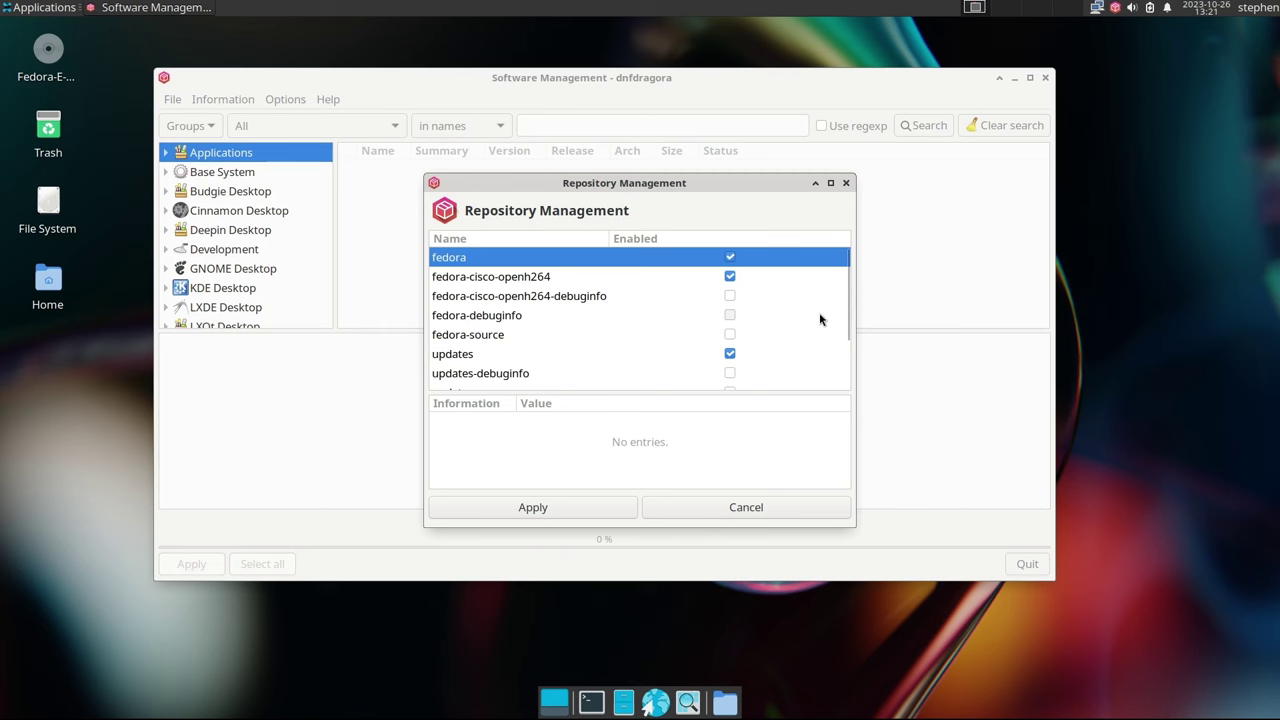
{"action": "scroll", "coordinate": [820, 318], "scroll_direction": "down", "scroll_amount": 3}
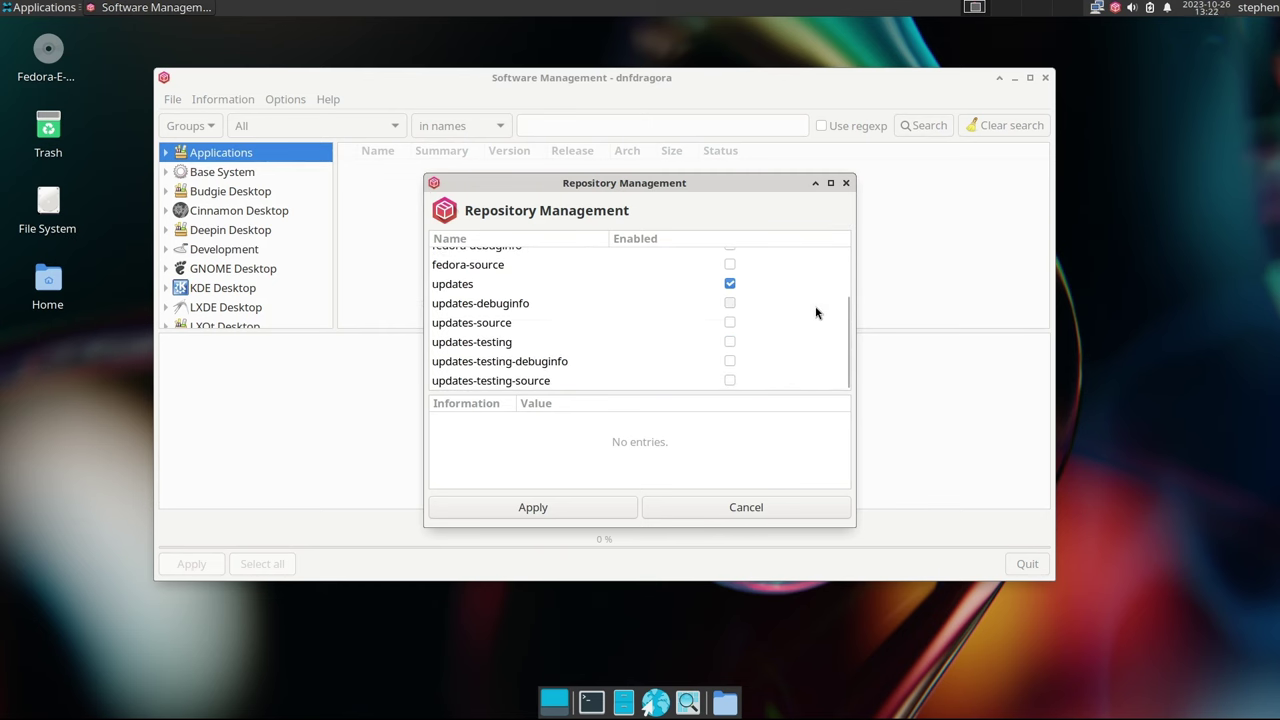
{"action": "scroll", "coordinate": [814, 313], "scroll_direction": "up", "scroll_amount": 3}
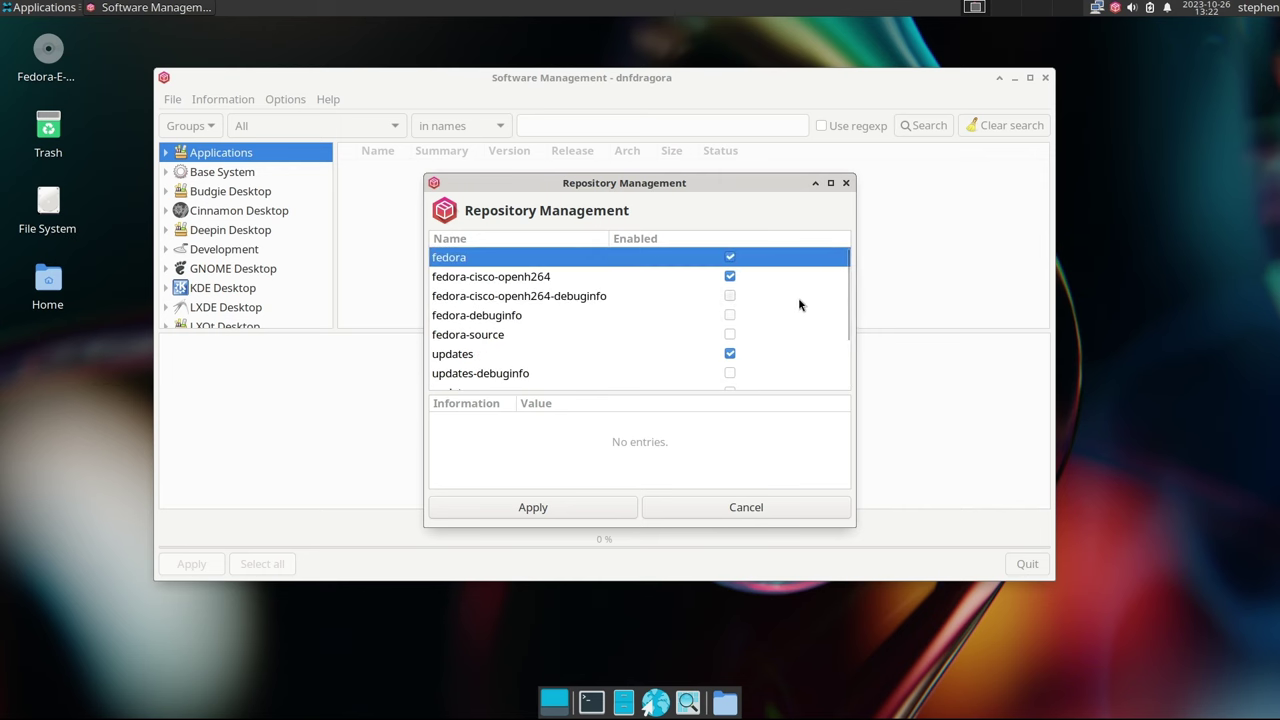
{"action": "left_click", "coordinate": [729, 510]}
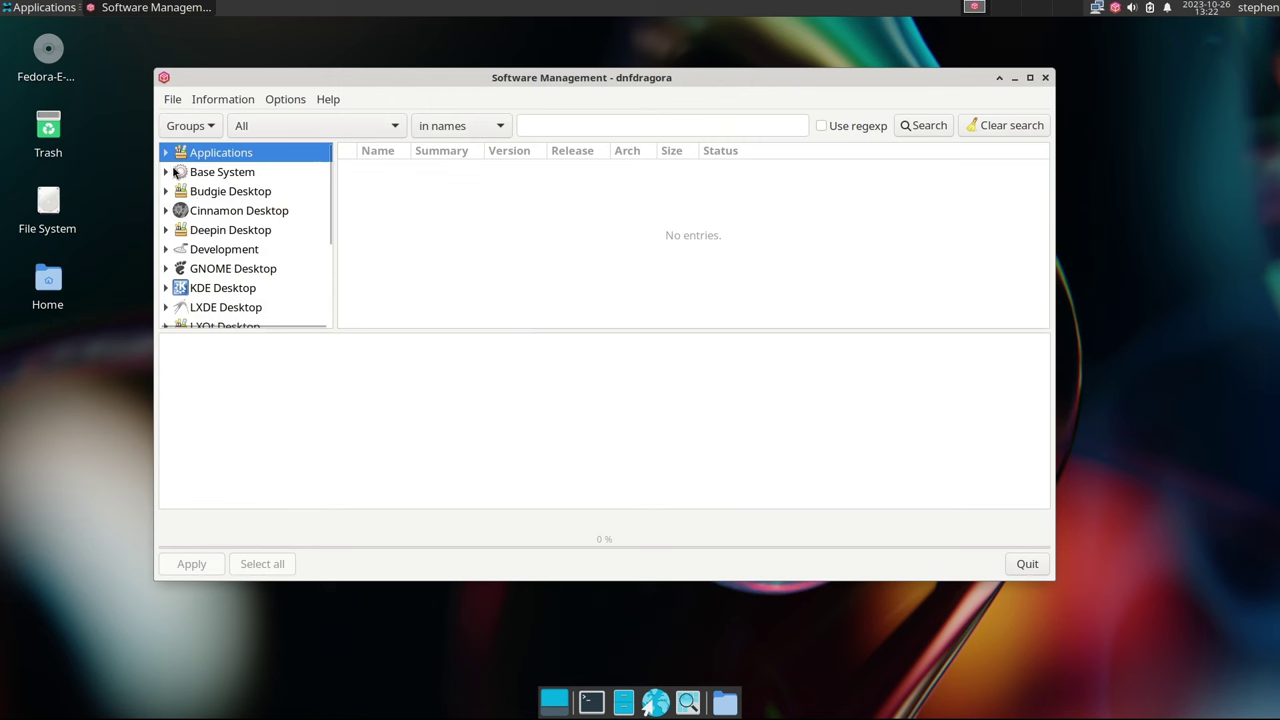
{"action": "left_click", "coordinate": [166, 172]}
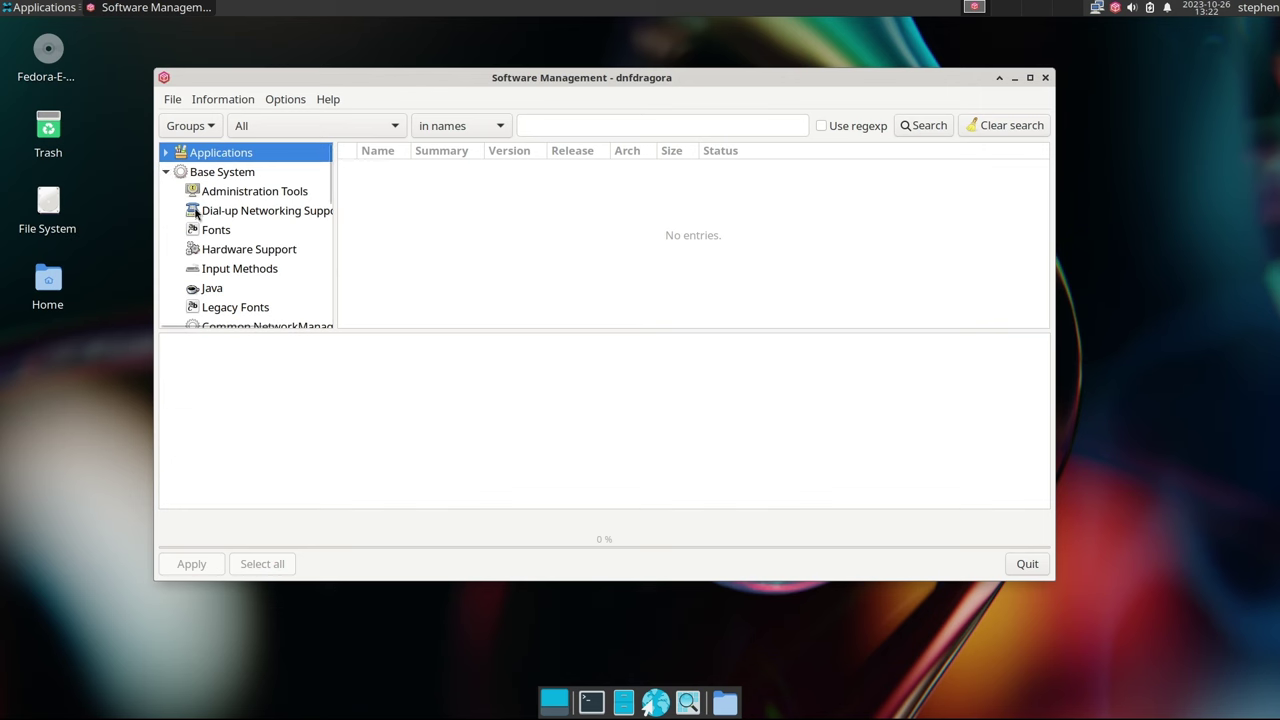
{"action": "scroll", "coordinate": [250, 249], "scroll_direction": "down", "scroll_amount": 2}
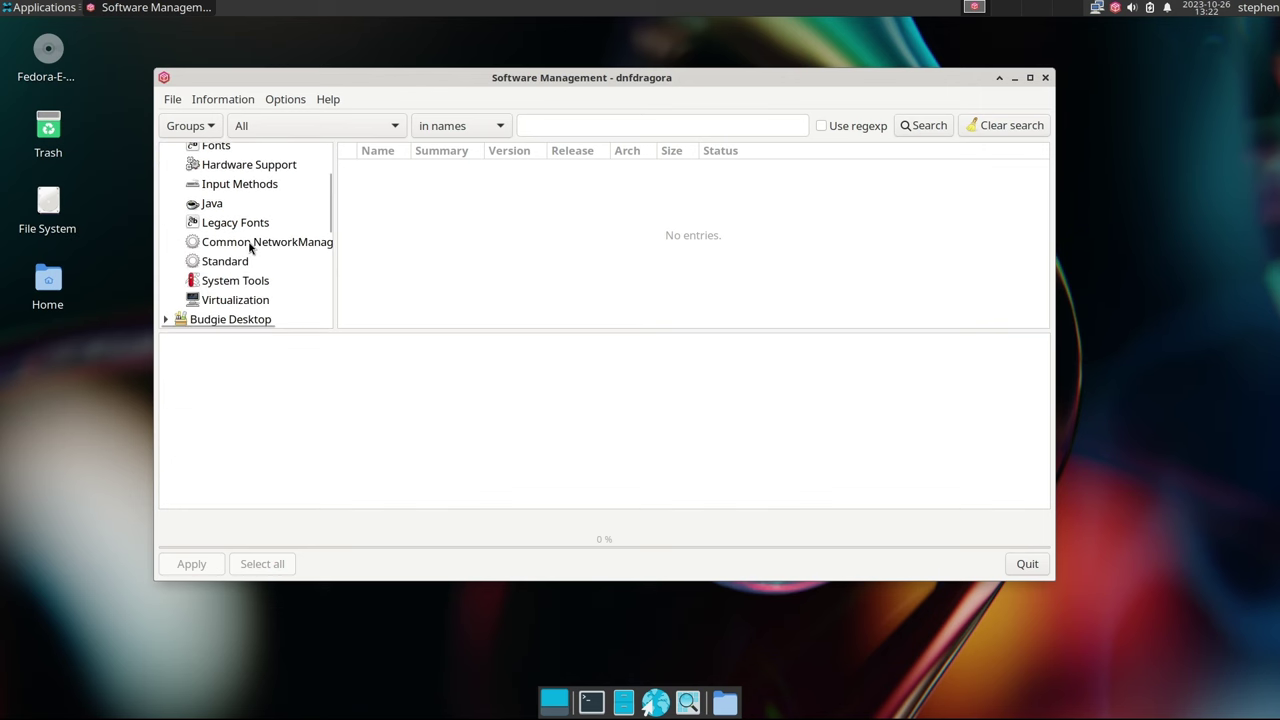
{"action": "scroll", "coordinate": [250, 249], "scroll_direction": "up", "scroll_amount": 2}
{"action": "left_click", "coordinate": [216, 236]}
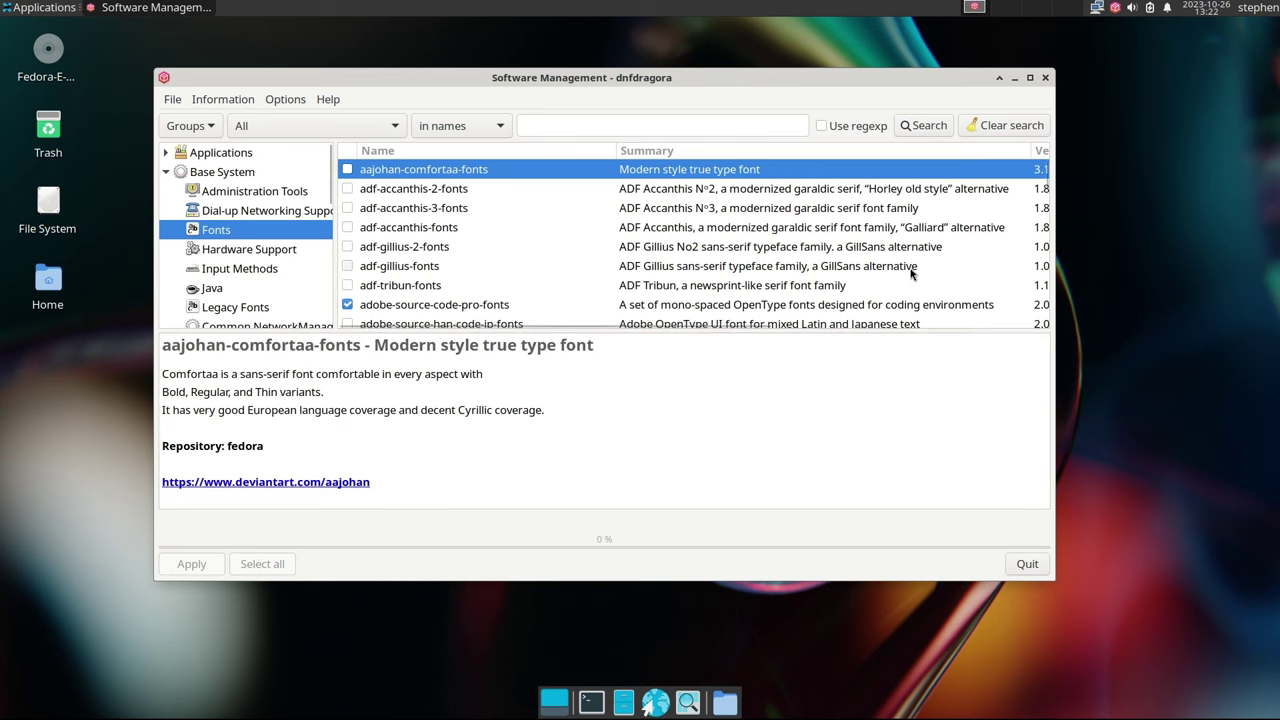
{"action": "scroll", "coordinate": [912, 271], "scroll_direction": "down", "scroll_amount": 5}
{"action": "scroll", "coordinate": [920, 271], "scroll_direction": "down", "scroll_amount": 9}
{"action": "scroll", "coordinate": [922, 268], "scroll_direction": "down", "scroll_amount": 12}
{"action": "scroll", "coordinate": [932, 250], "scroll_direction": "down", "scroll_amount": 15}
{"action": "scroll", "coordinate": [937, 238], "scroll_direction": "down", "scroll_amount": 12}
{"action": "scroll", "coordinate": [942, 233], "scroll_direction": "down", "scroll_amount": 12}
{"action": "scroll", "coordinate": [945, 229], "scroll_direction": "down", "scroll_amount": 15}
{"action": "scroll", "coordinate": [952, 221], "scroll_direction": "down", "scroll_amount": 15}
{"action": "scroll", "coordinate": [954, 215], "scroll_direction": "down", "scroll_amount": 15}
{"action": "scroll", "coordinate": [967, 200], "scroll_direction": "down", "scroll_amount": 15}
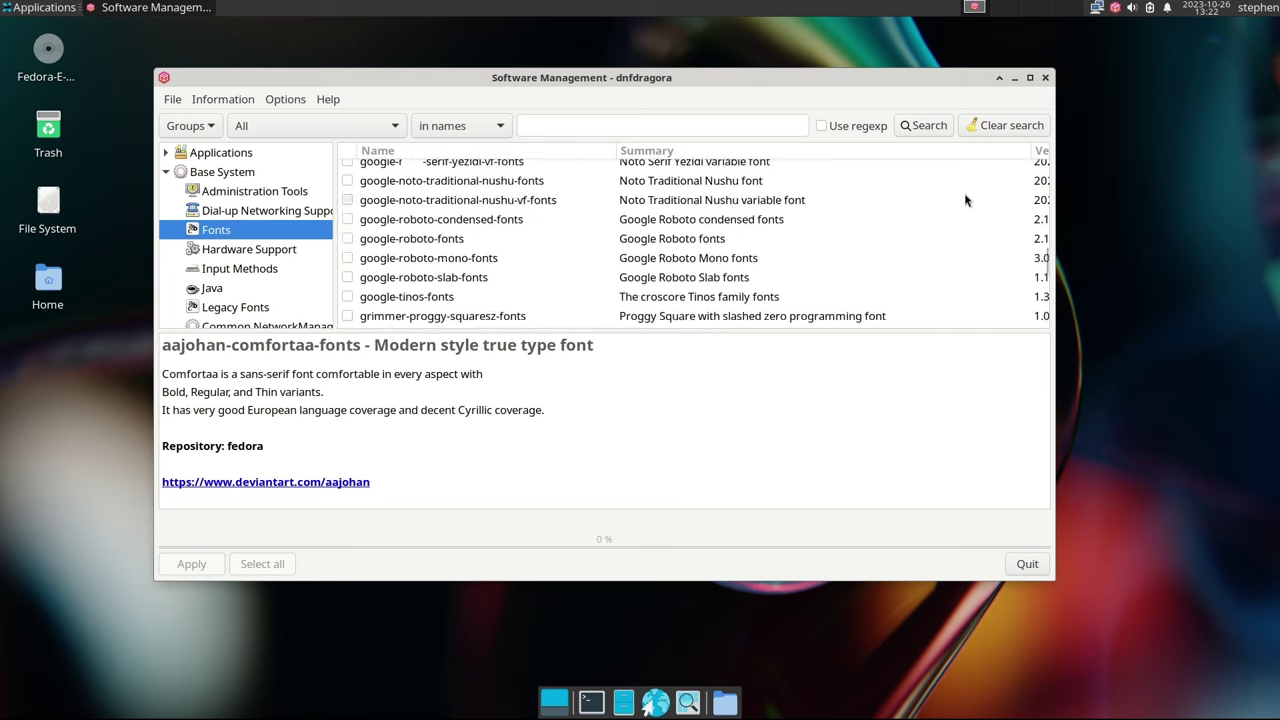
{"action": "scroll", "coordinate": [966, 200], "scroll_direction": "down", "scroll_amount": 5}
{"action": "scroll", "coordinate": [967, 200], "scroll_direction": "down", "scroll_amount": 15}
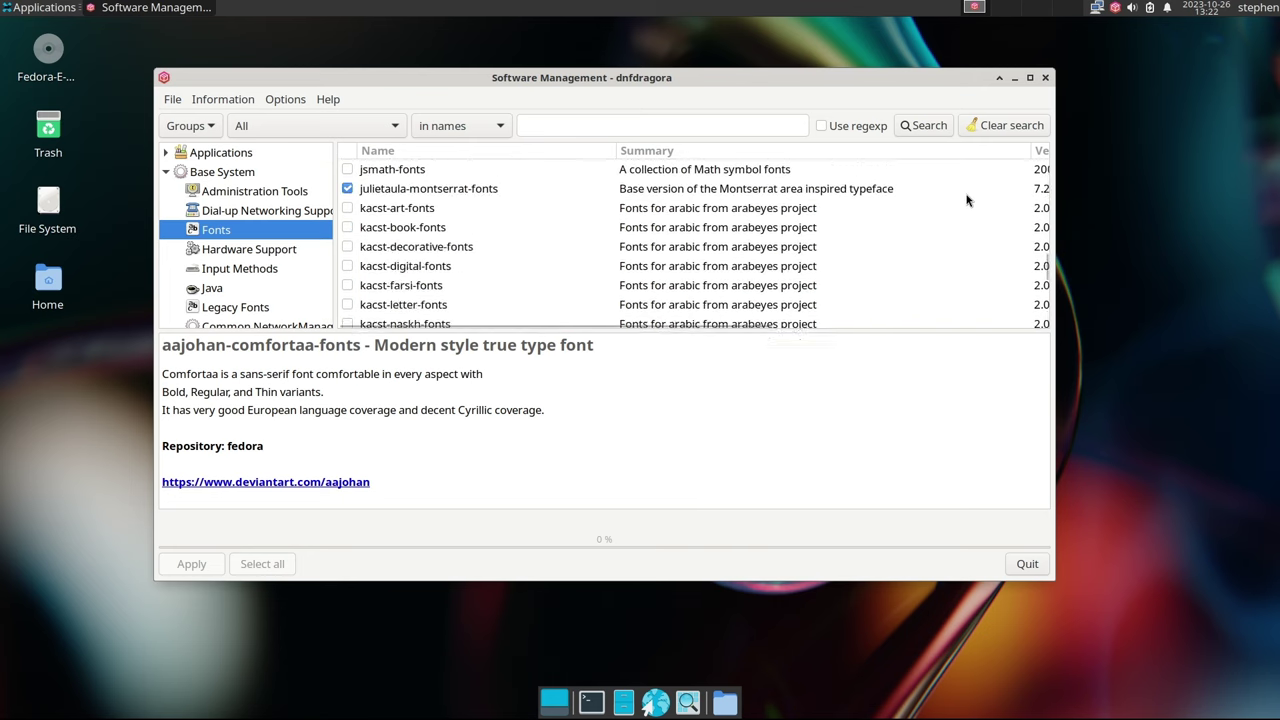
{"action": "scroll", "coordinate": [967, 200], "scroll_direction": "down", "scroll_amount": 15}
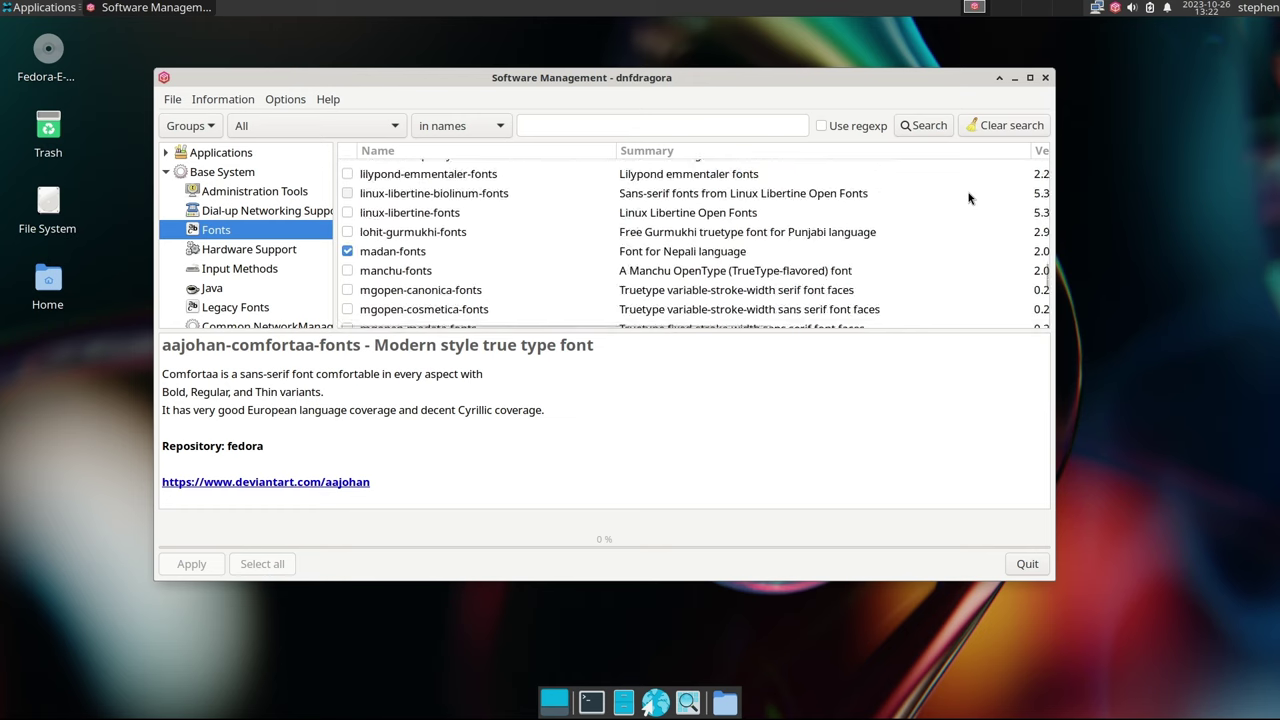
{"action": "scroll", "coordinate": [967, 198], "scroll_direction": "down", "scroll_amount": 15}
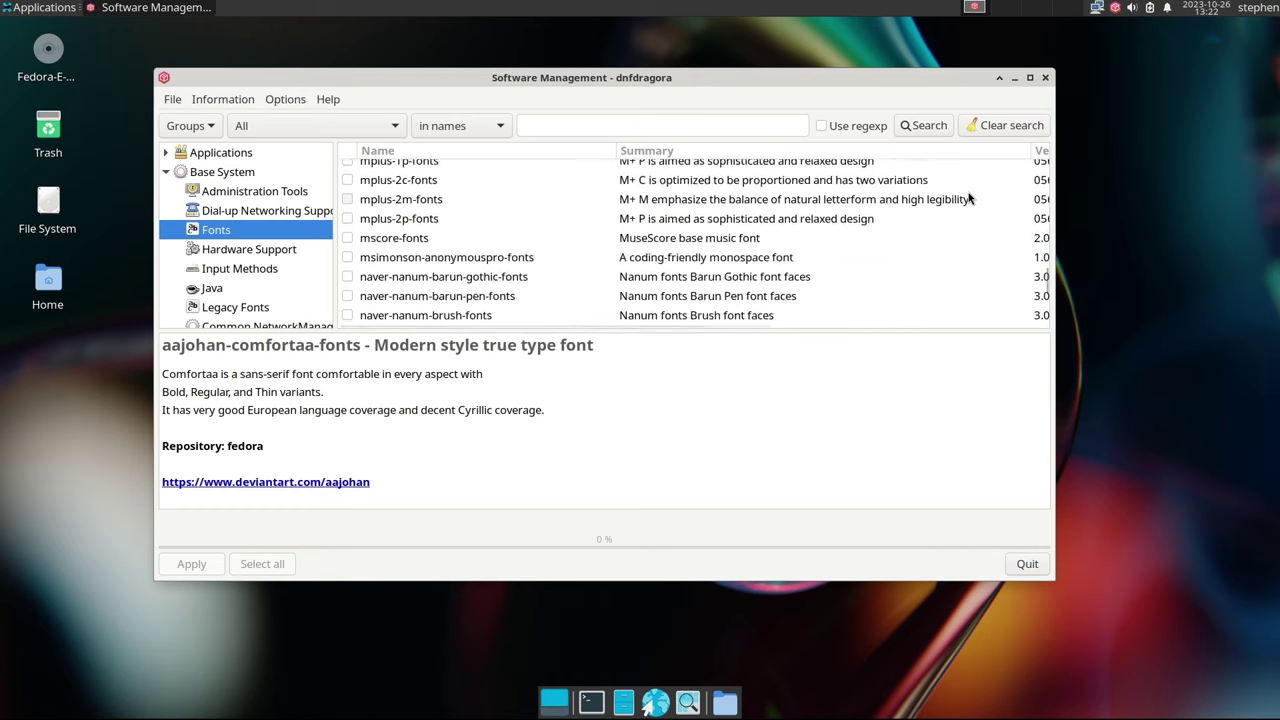
{"action": "scroll", "coordinate": [967, 198], "scroll_direction": "down", "scroll_amount": 15}
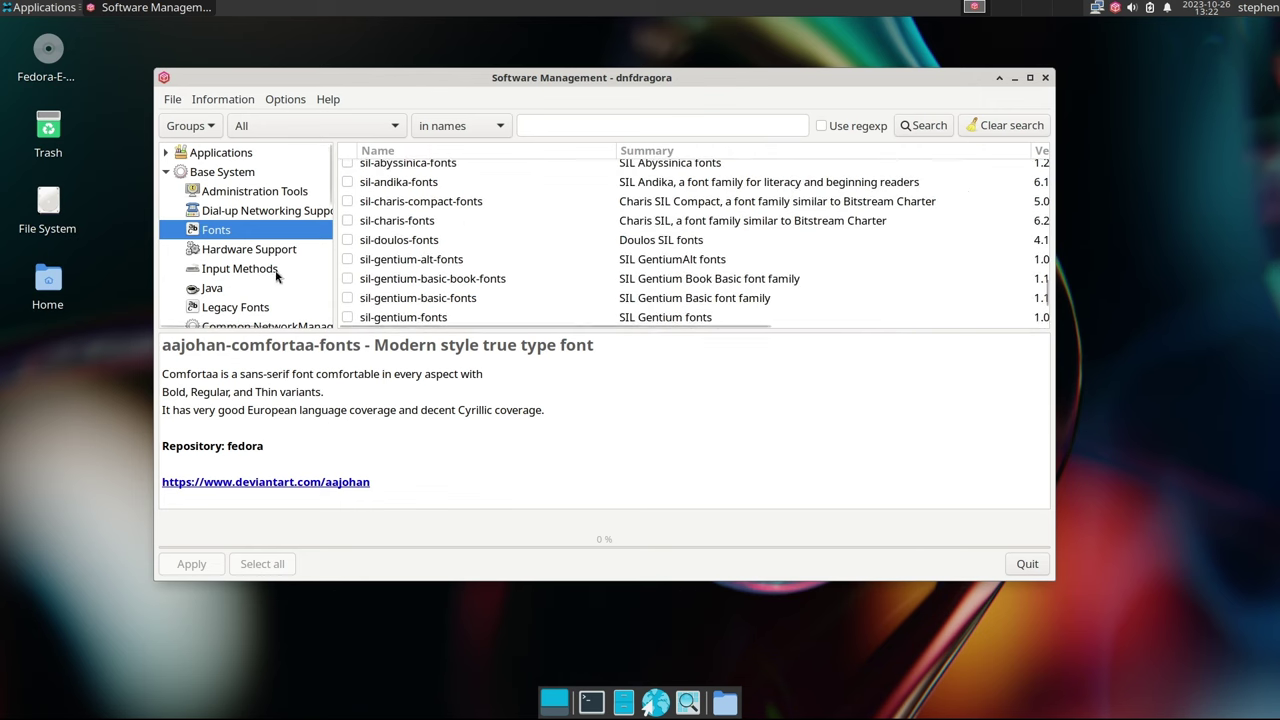
{"action": "scroll", "coordinate": [252, 270], "scroll_direction": "down", "scroll_amount": 1}
{"action": "scroll", "coordinate": [252, 270], "scroll_direction": "down", "scroll_amount": 1}
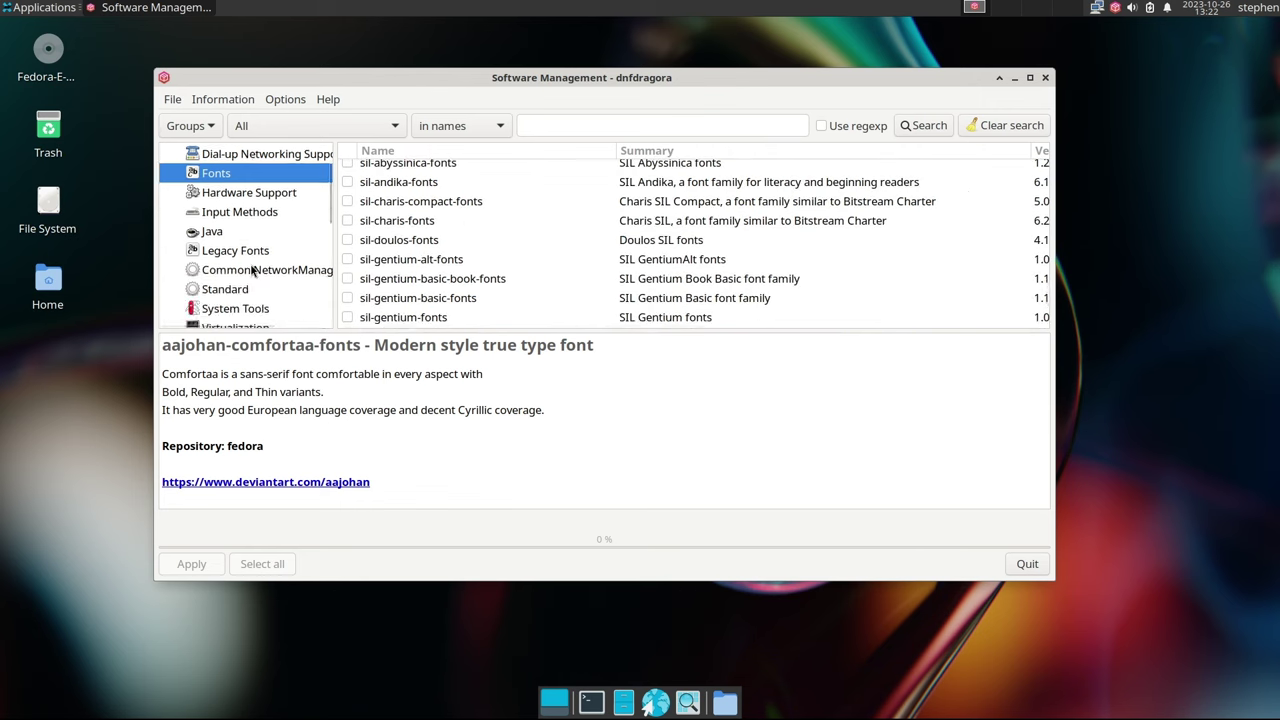
{"action": "scroll", "coordinate": [252, 270], "scroll_direction": "down", "scroll_amount": 7}
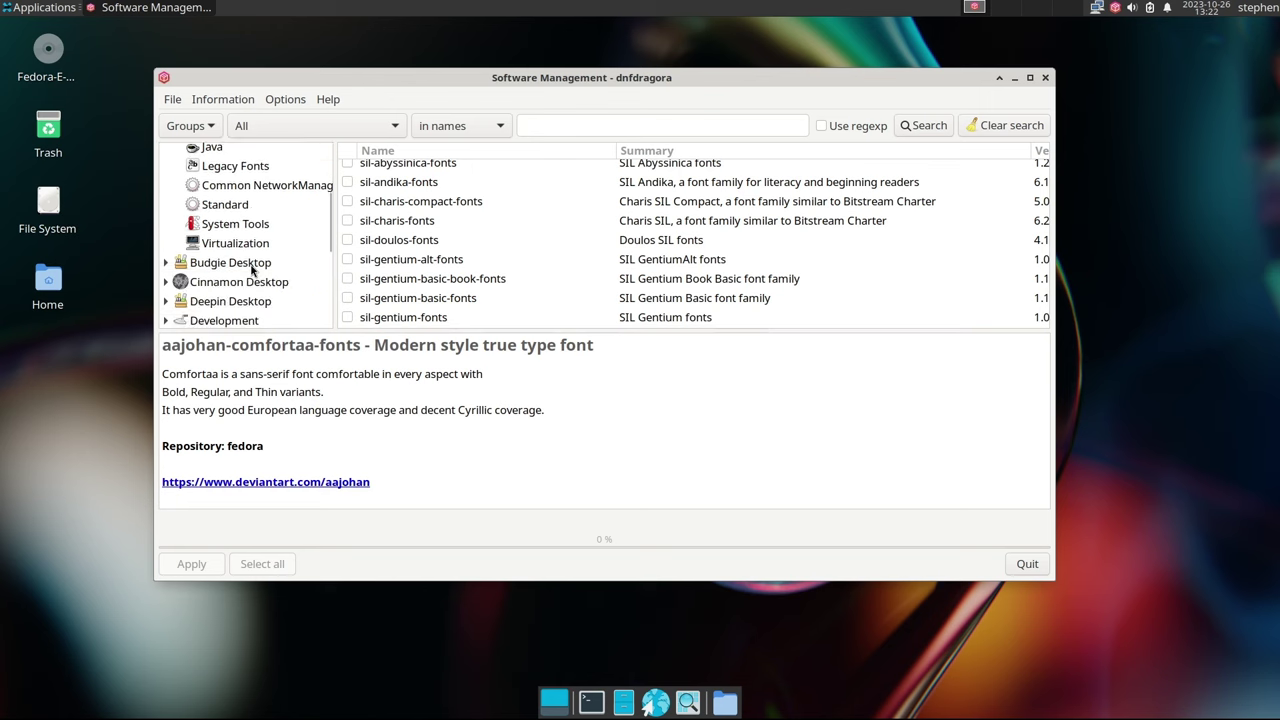
{"action": "scroll", "coordinate": [254, 268], "scroll_direction": "down", "scroll_amount": 4}
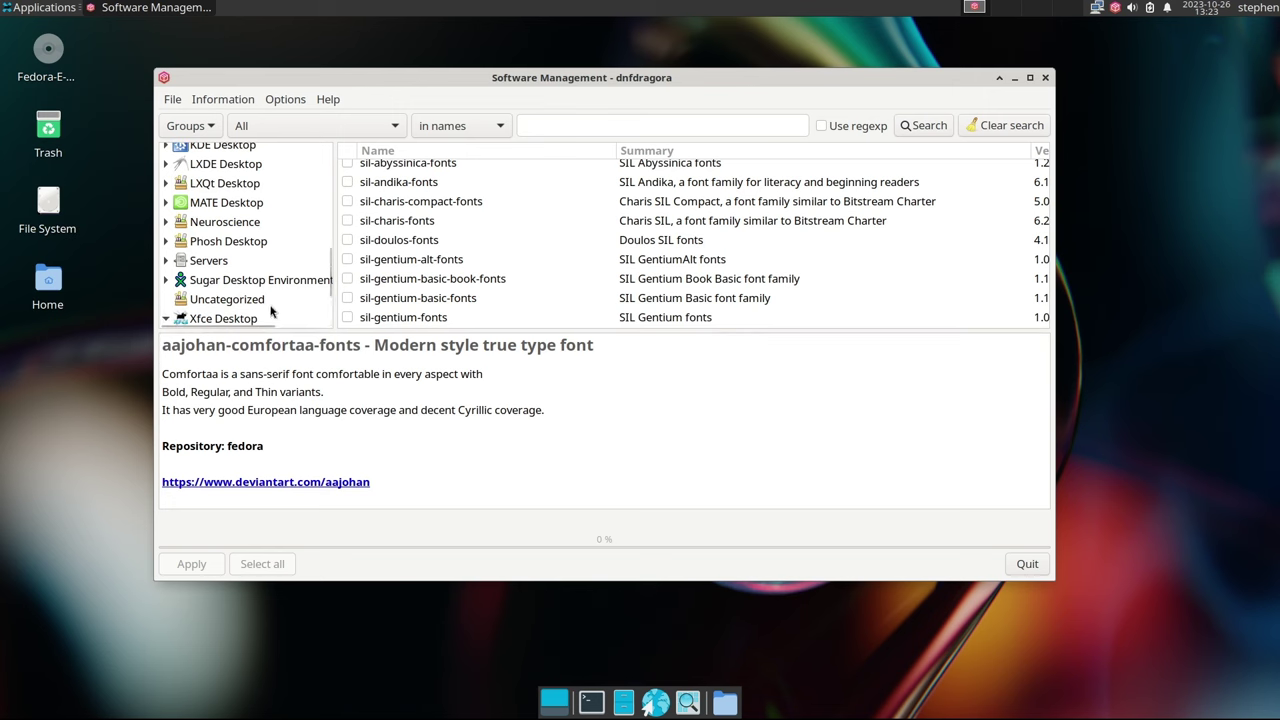
Expand Xfce Desktop and browse the applications and Xfce subgroup package lists
{"action": "double_click", "coordinate": [274, 313]}
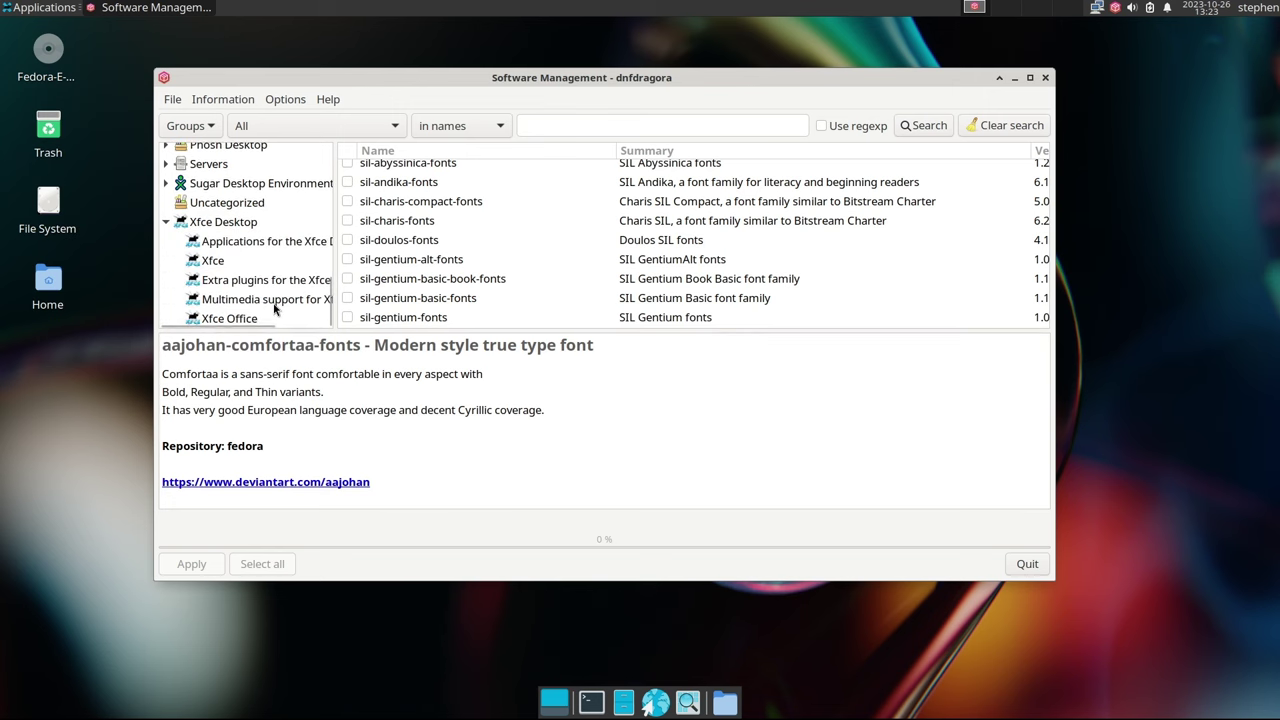
{"action": "left_click", "coordinate": [228, 243]}
{"action": "scroll", "coordinate": [617, 245], "scroll_direction": "down", "scroll_amount": 5}
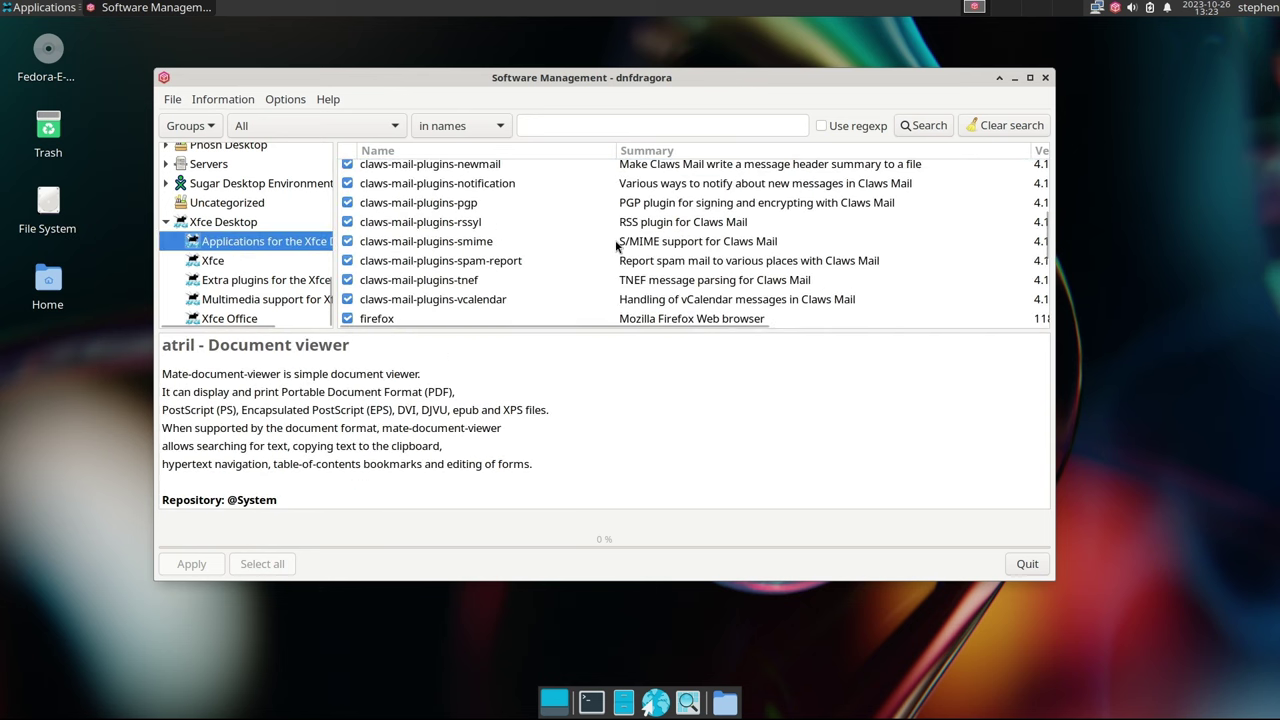
{"action": "scroll", "coordinate": [619, 240], "scroll_direction": "up", "scroll_amount": 3}
{"action": "left_click", "coordinate": [236, 262]}
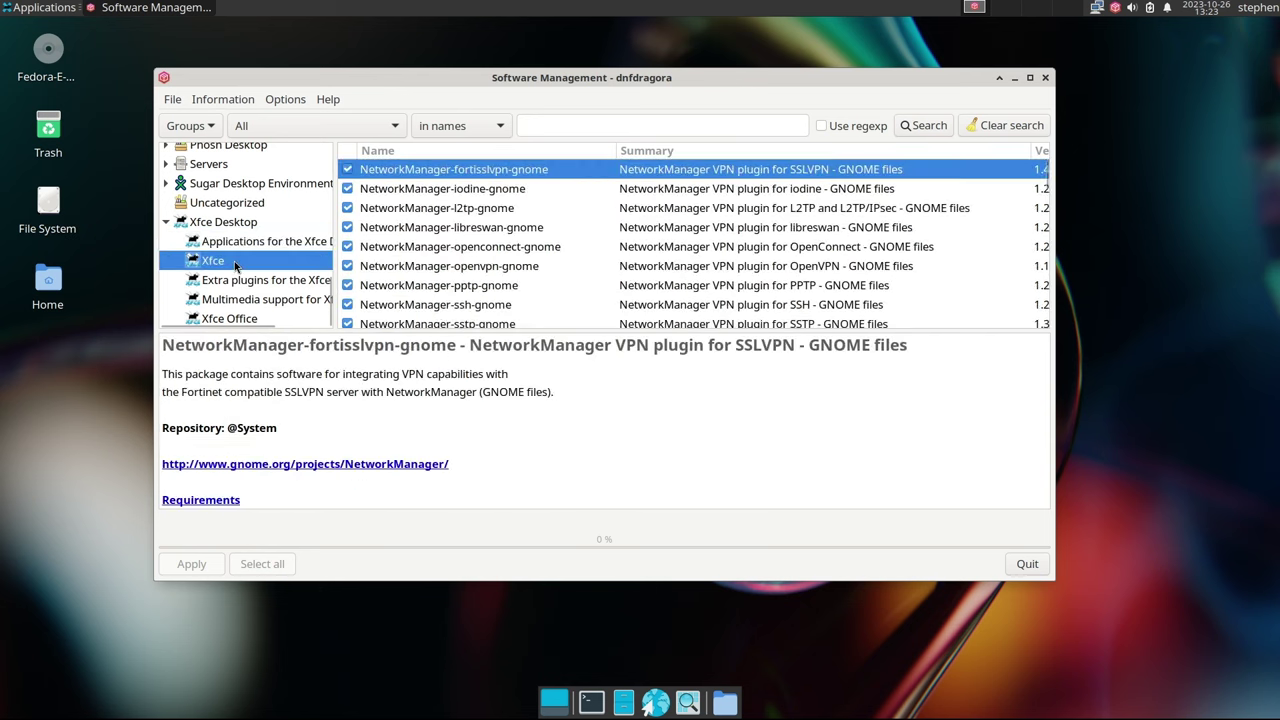
{"action": "scroll", "coordinate": [557, 243], "scroll_direction": "down", "scroll_amount": 4}
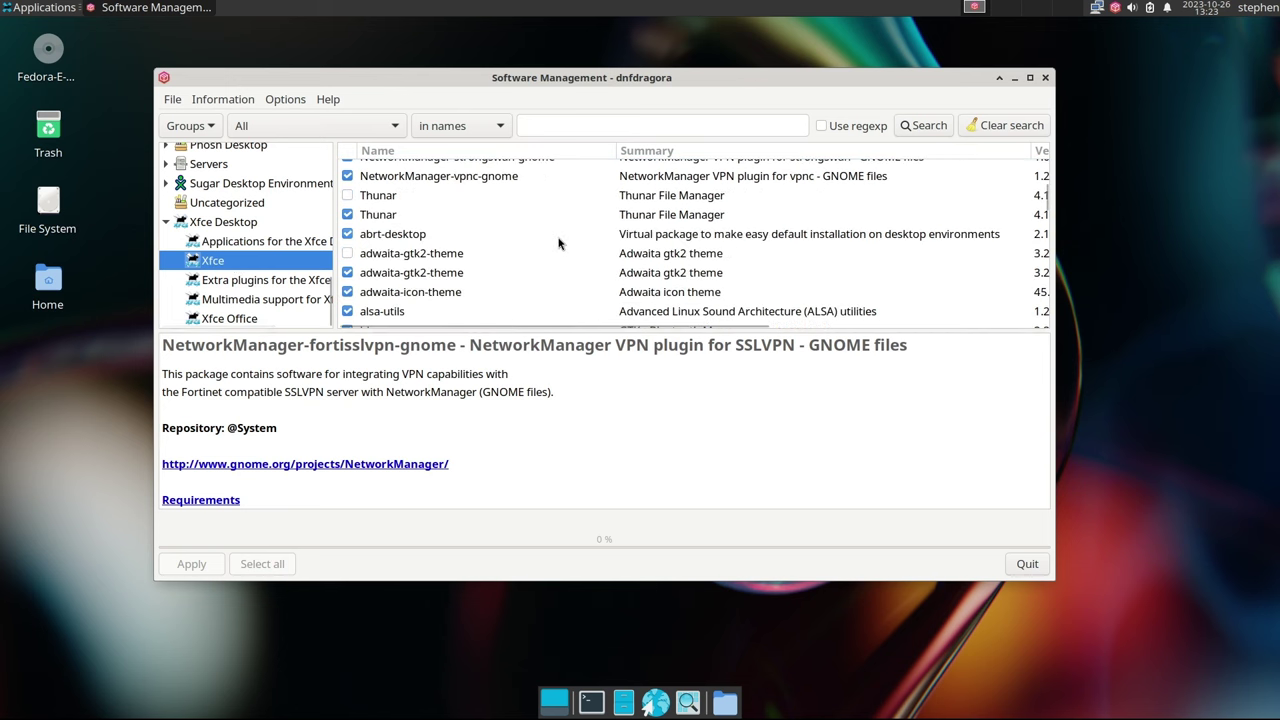
{"action": "scroll", "coordinate": [557, 243], "scroll_direction": "down", "scroll_amount": 4}
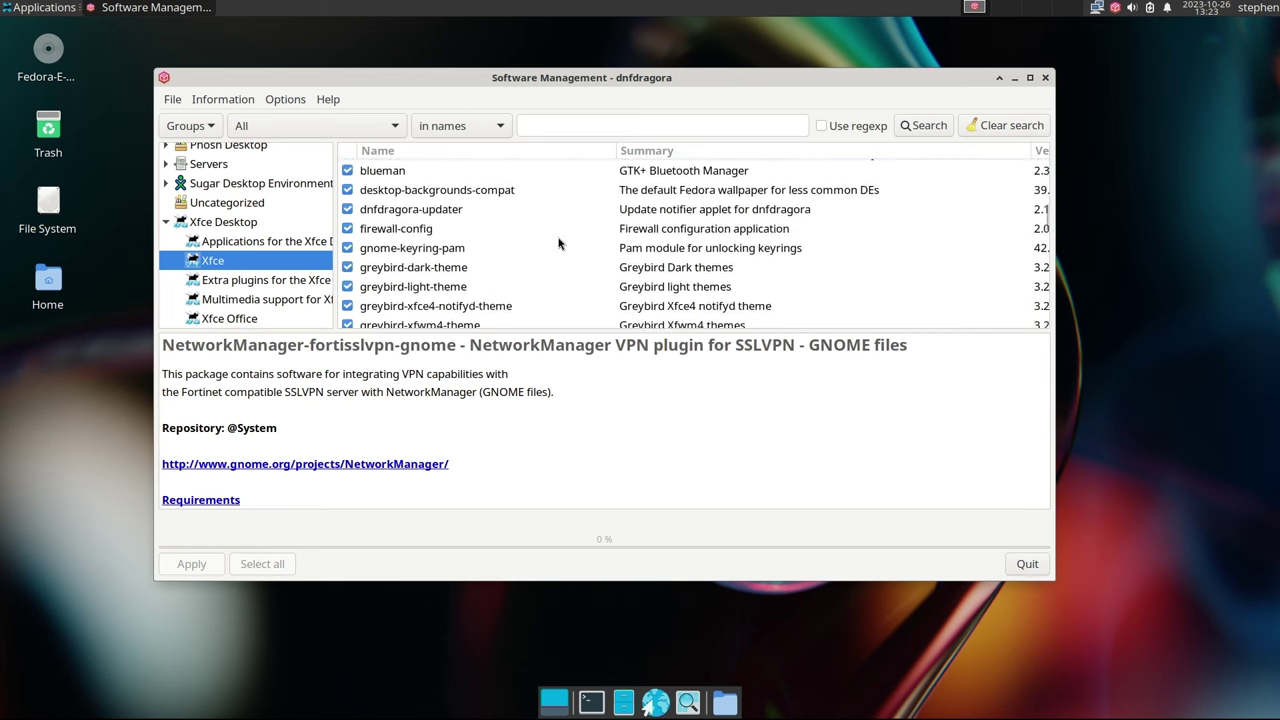
{"action": "scroll", "coordinate": [557, 243], "scroll_direction": "down", "scroll_amount": 3}
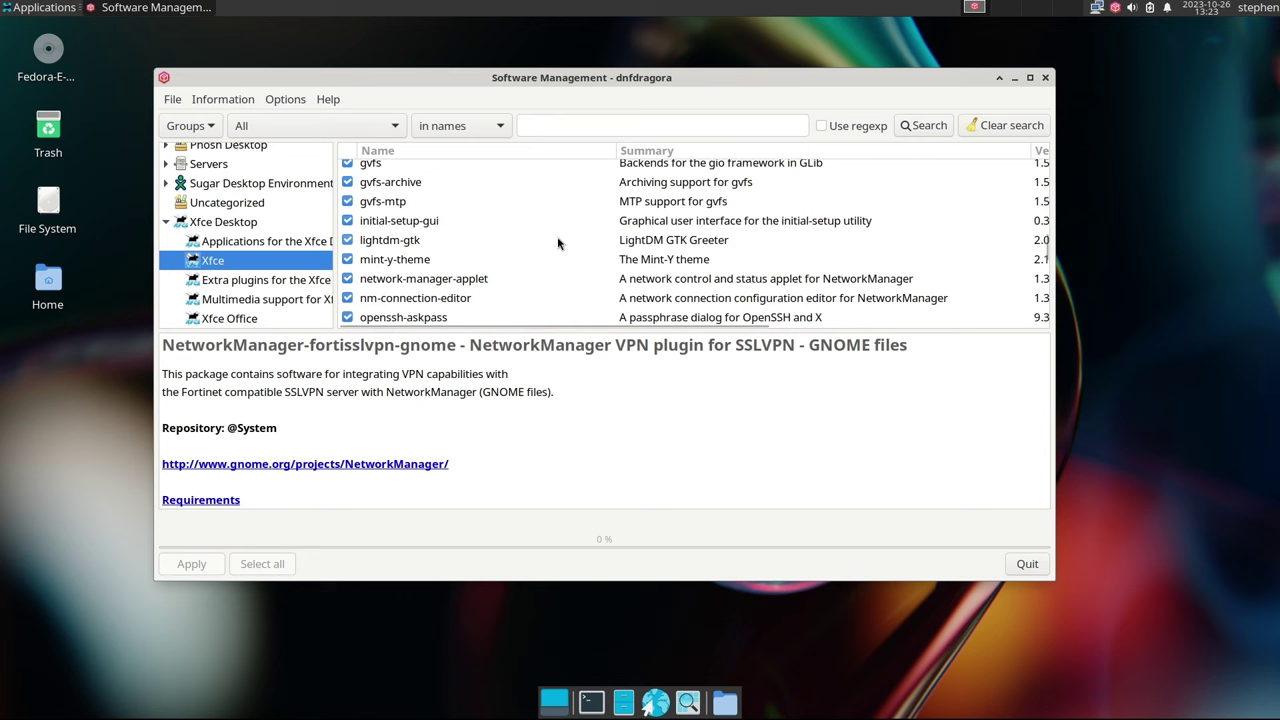
{"action": "scroll", "coordinate": [558, 243], "scroll_direction": "down", "scroll_amount": 2}
{"action": "scroll", "coordinate": [560, 247], "scroll_direction": "down", "scroll_amount": 5}
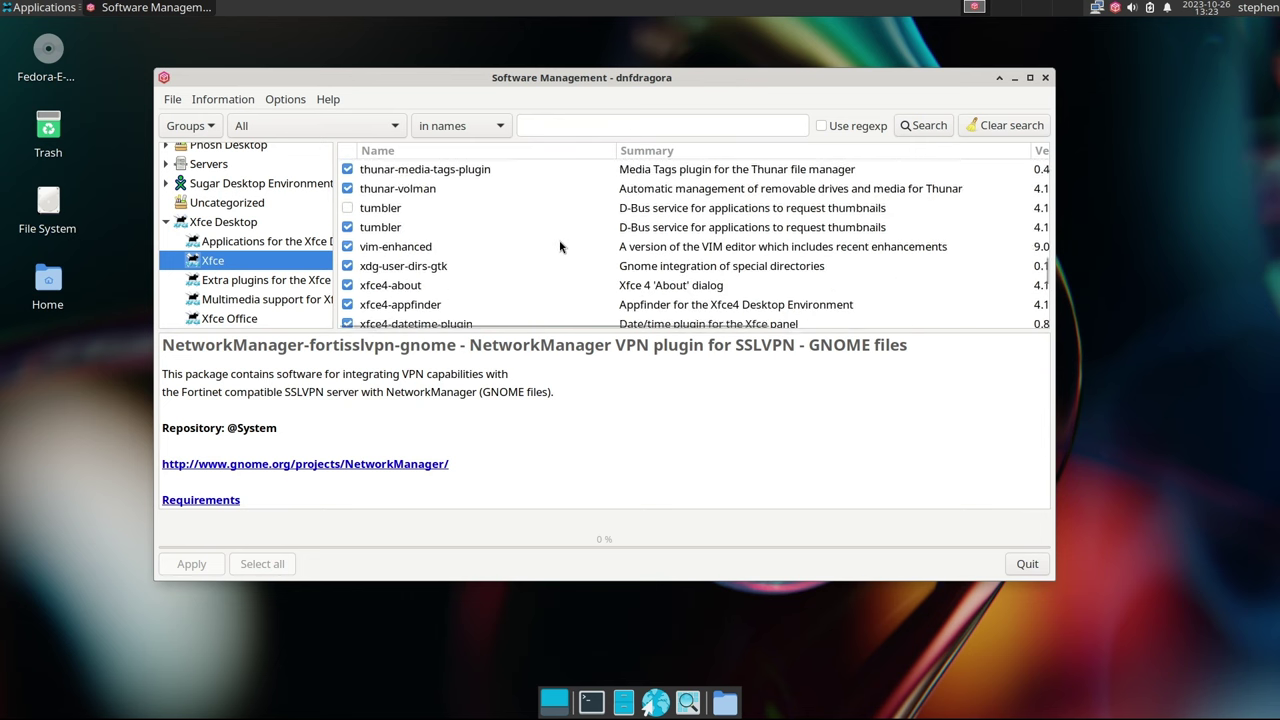
{"action": "scroll", "coordinate": [564, 242], "scroll_direction": "down", "scroll_amount": 4}
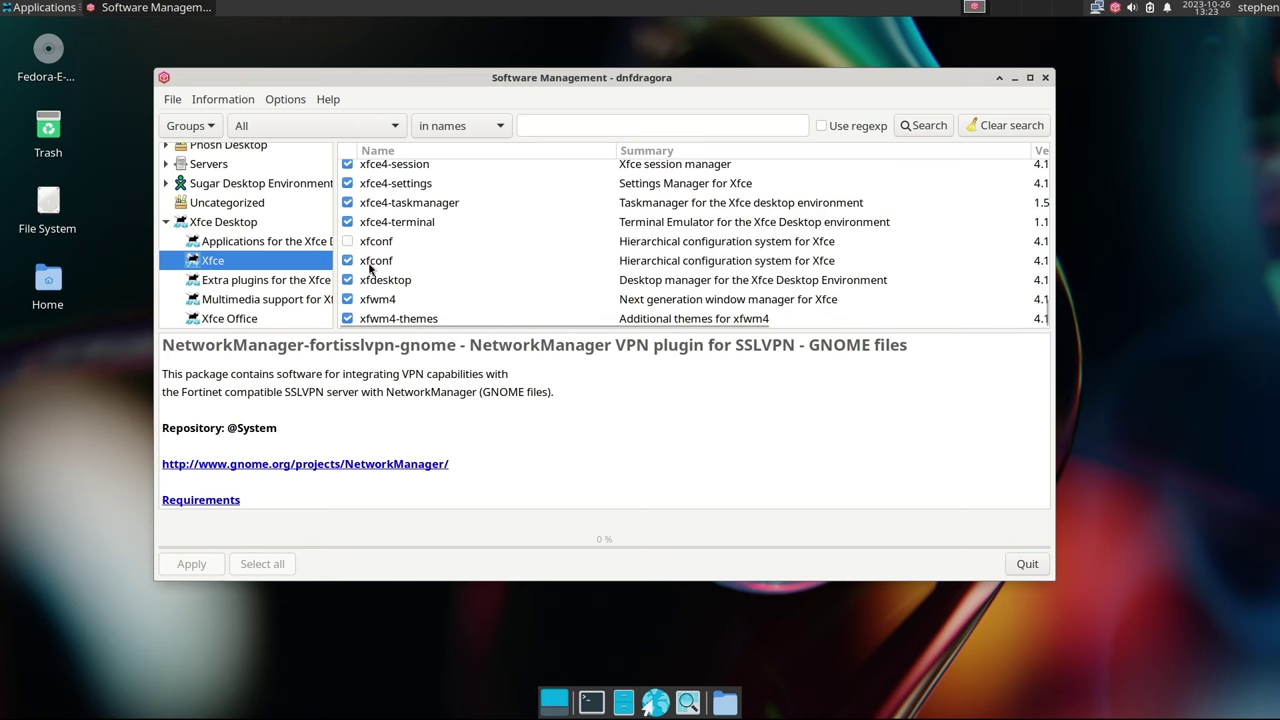
Browse the extra plugins, multimedia and Office subgroups, then close dnfdragora
{"action": "left_click", "coordinate": [249, 283]}
{"action": "scroll", "coordinate": [628, 248], "scroll_direction": "down", "scroll_amount": 1}
{"action": "scroll", "coordinate": [628, 248], "scroll_direction": "down", "scroll_amount": 2}
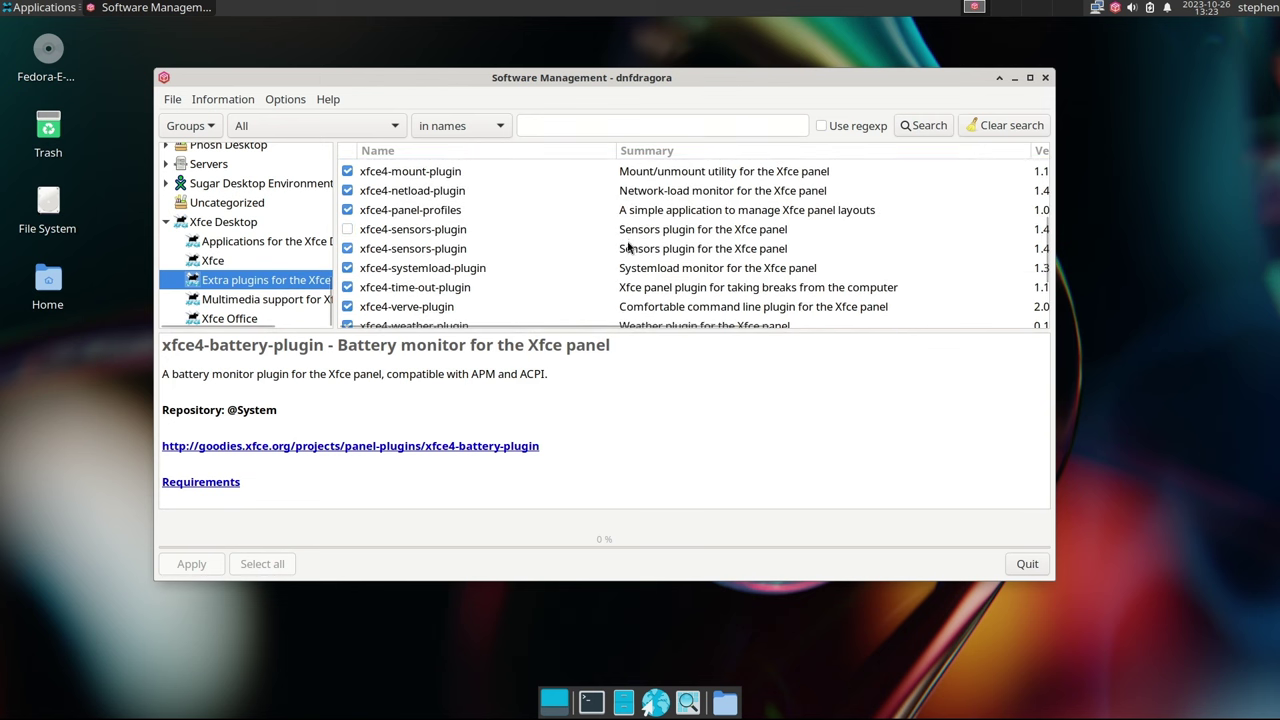
{"action": "scroll", "coordinate": [628, 245], "scroll_direction": "down", "scroll_amount": 3}
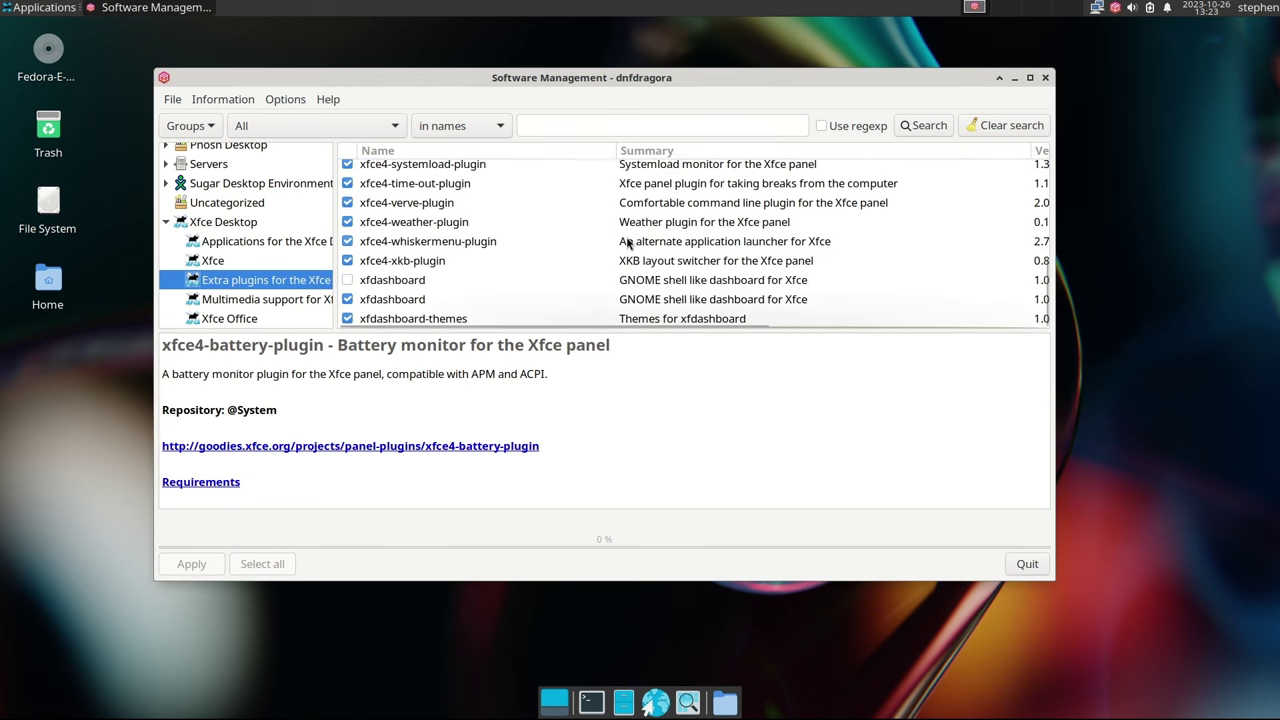
{"action": "scroll", "coordinate": [630, 240], "scroll_direction": "up", "scroll_amount": 1}
{"action": "scroll", "coordinate": [630, 240], "scroll_direction": "up", "scroll_amount": 5}
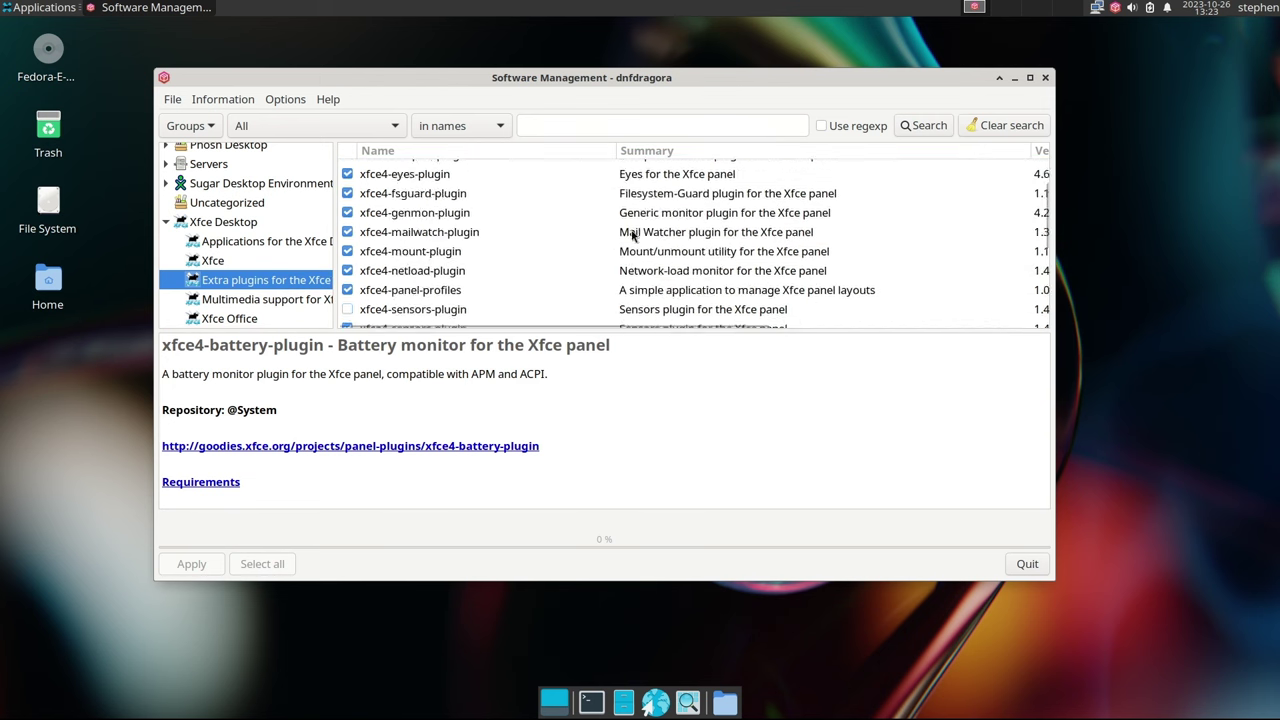
{"action": "left_click", "coordinate": [292, 306]}
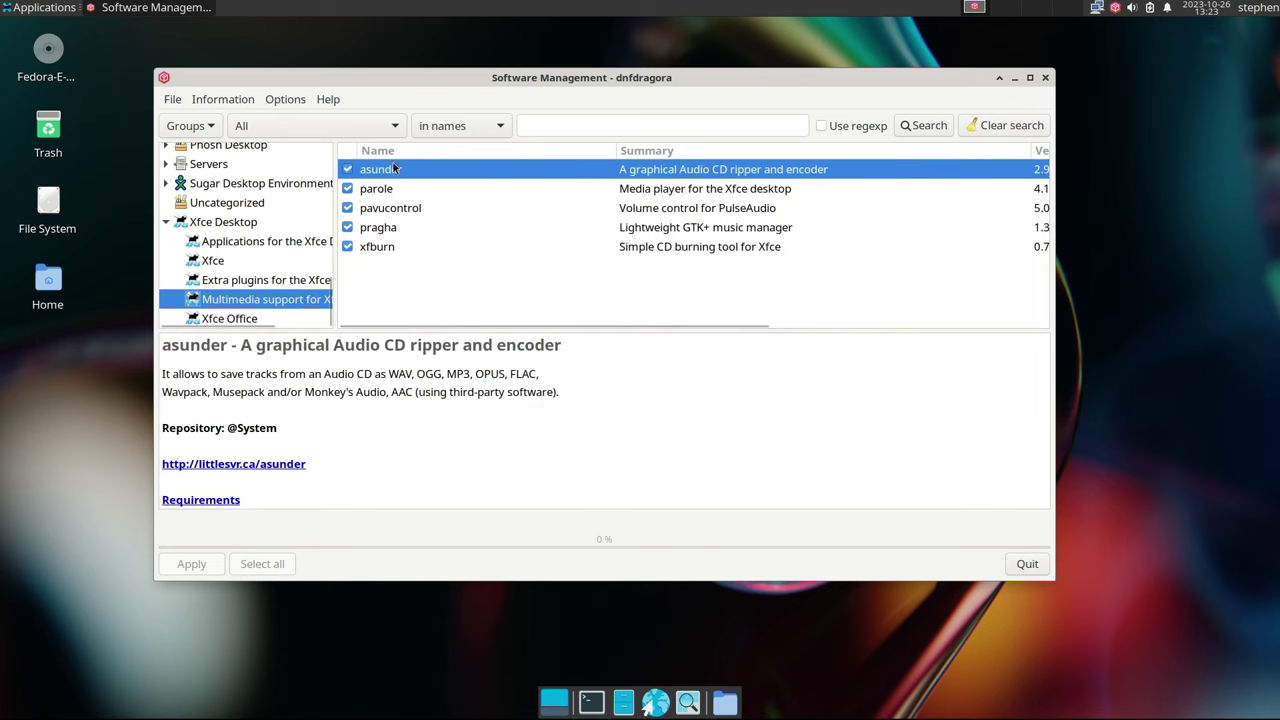
{"action": "left_click", "coordinate": [240, 319]}
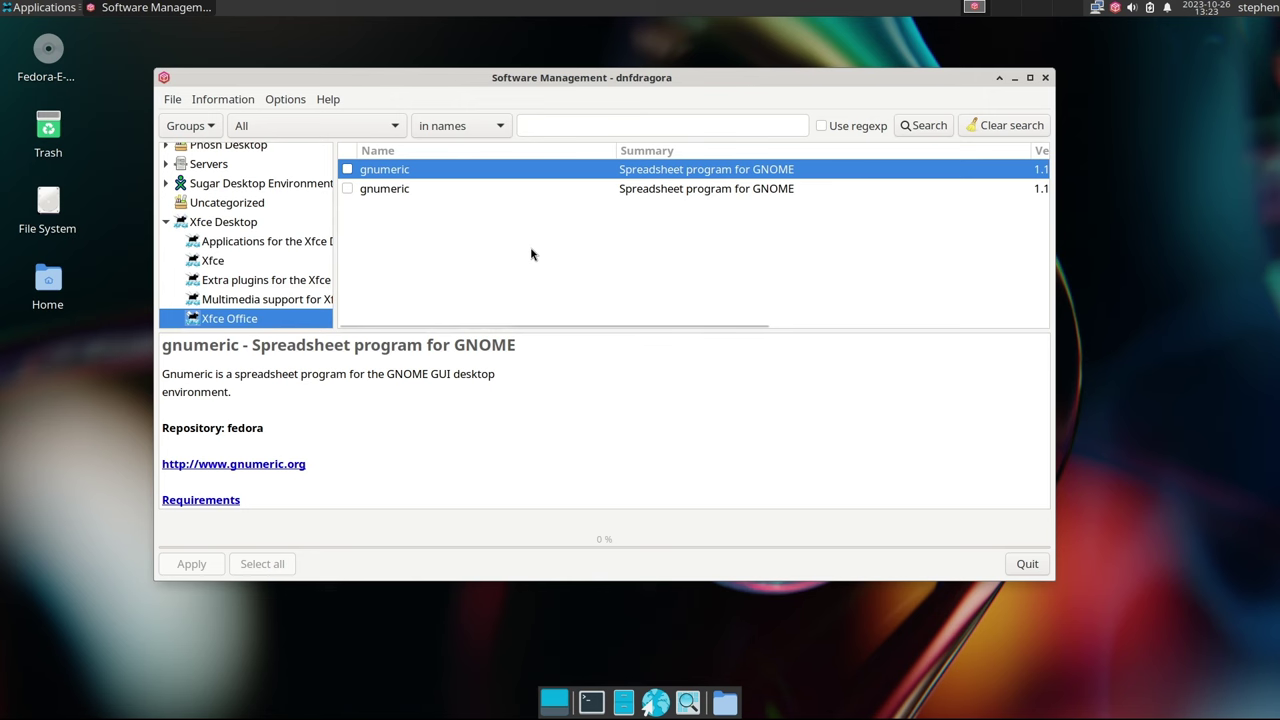
{"action": "left_click", "coordinate": [1045, 79]}
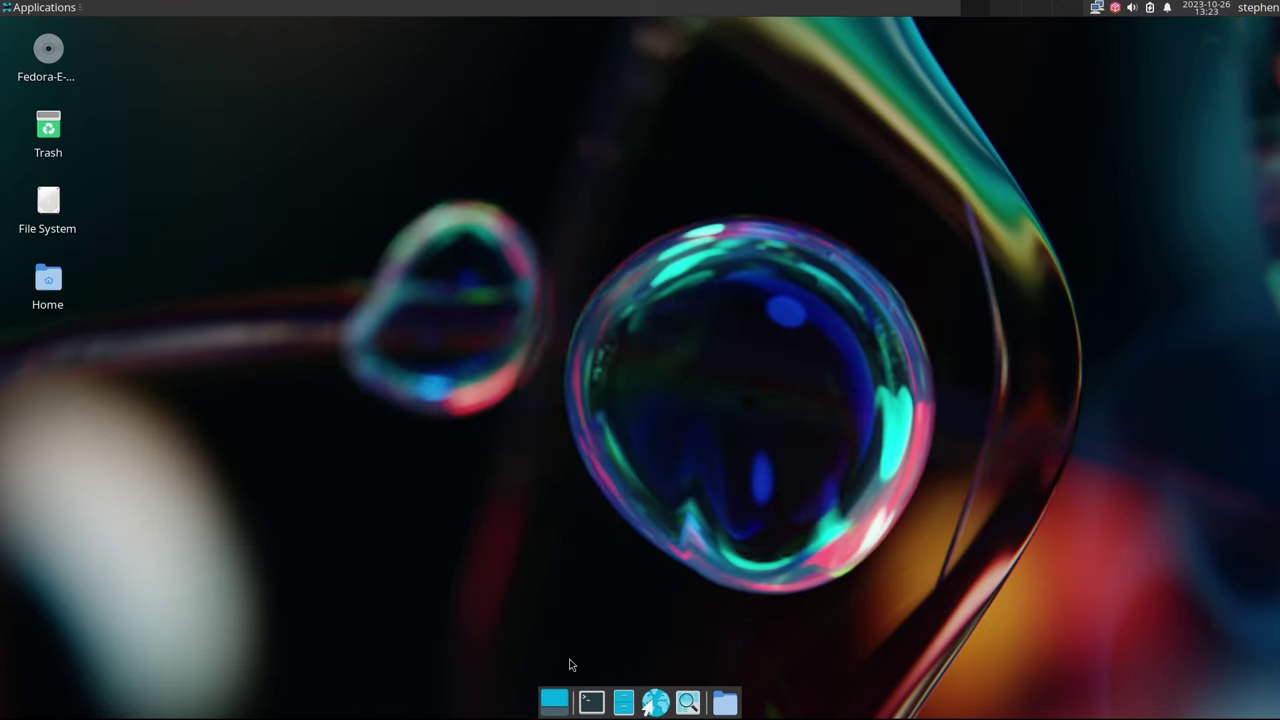
In a new terminal window, run 'sudo dnf offline-upgrade download' and enter the sudo password
{"action": "left_click", "coordinate": [590, 704]}
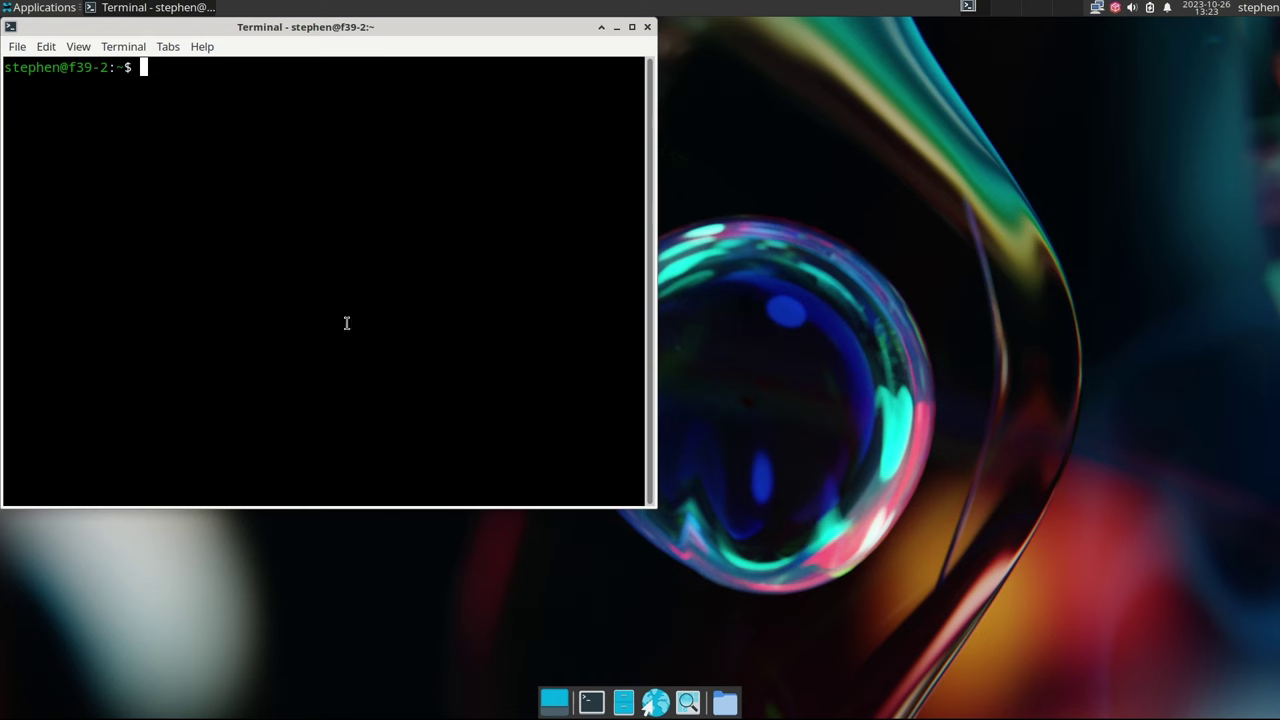
{"action": "left_click_drag", "start_coordinate": [178, 28], "coordinate": [314, 58]}
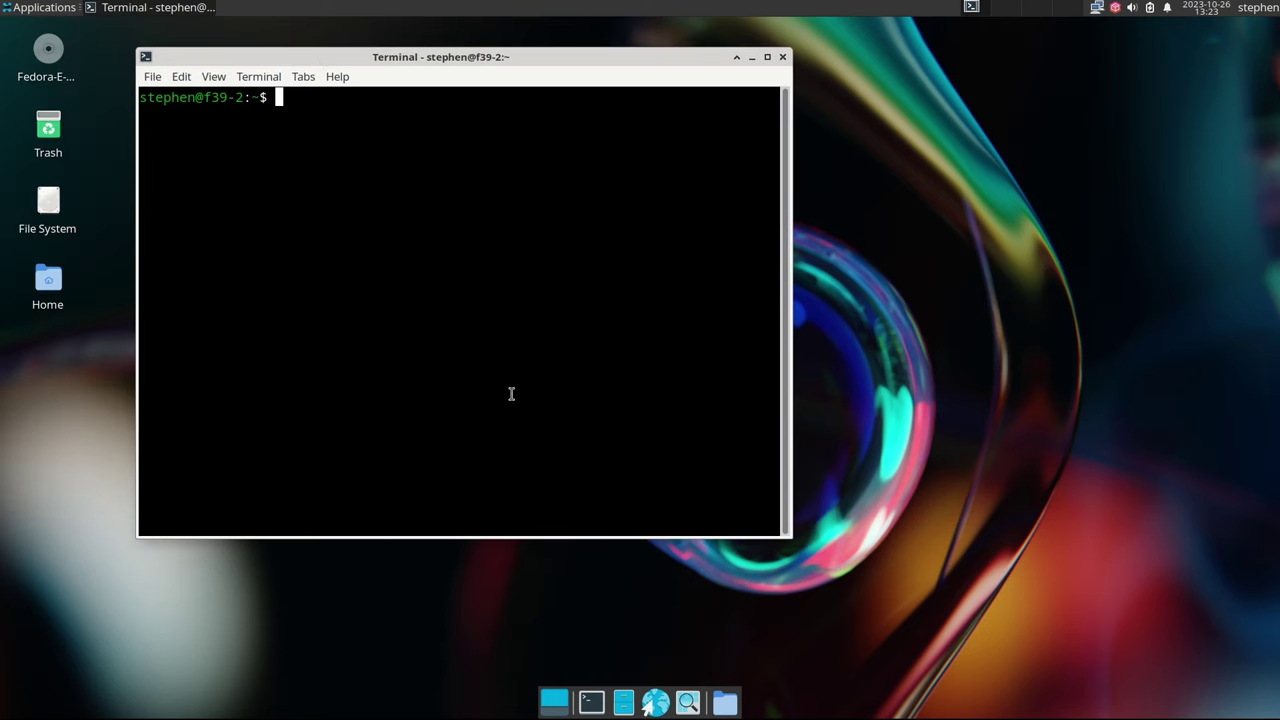
{"action": "type", "text": "sudo dnf offline-upgrade download"}
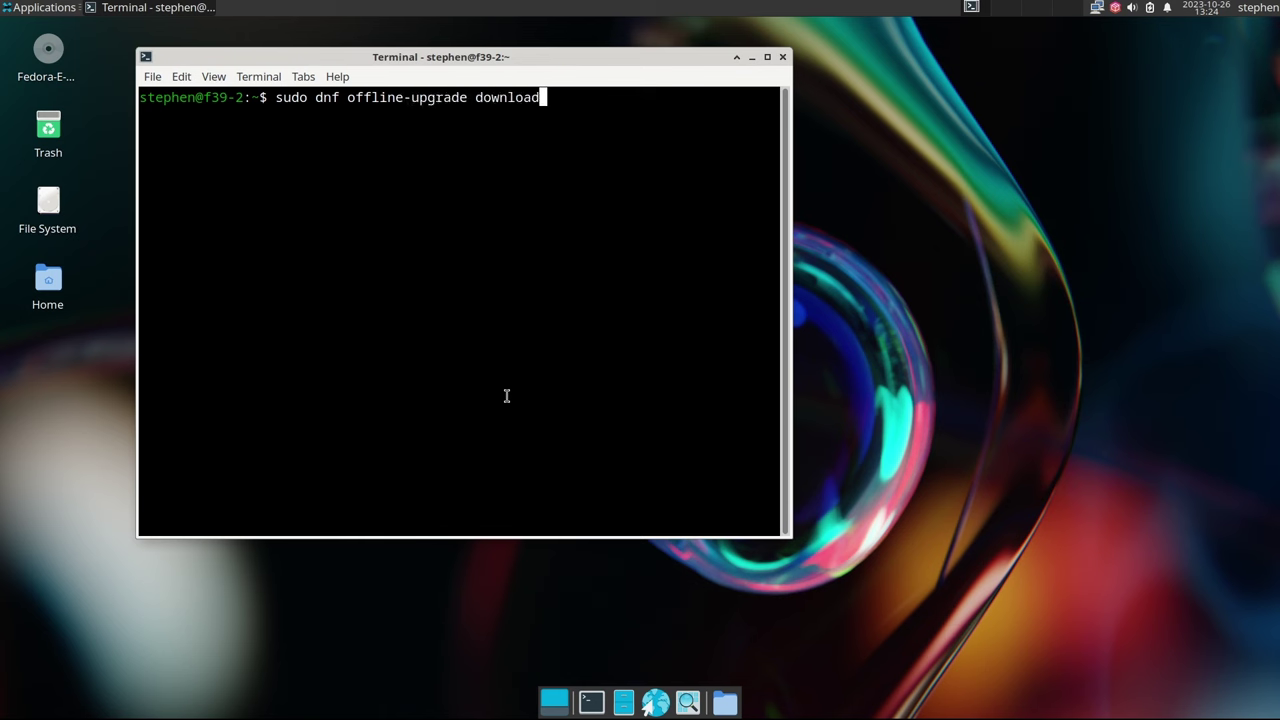
{"action": "key", "text": "Return"}
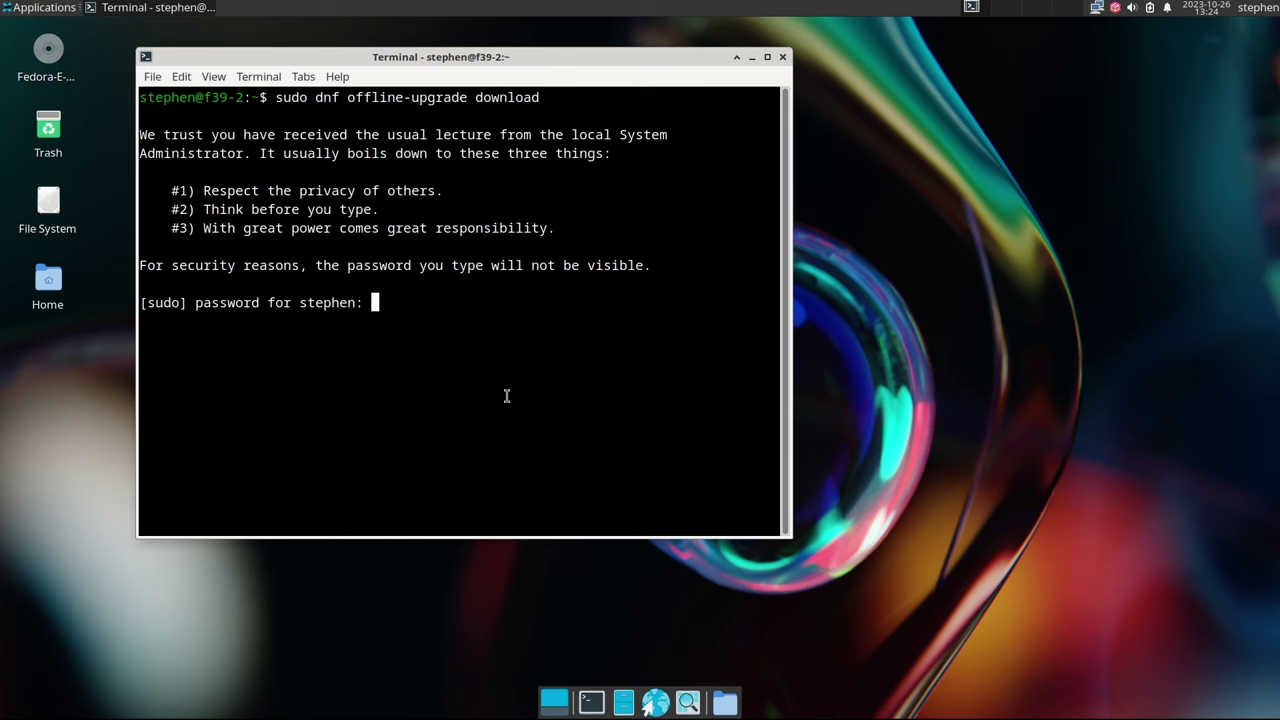
{"action": "key", "text": "Return"}
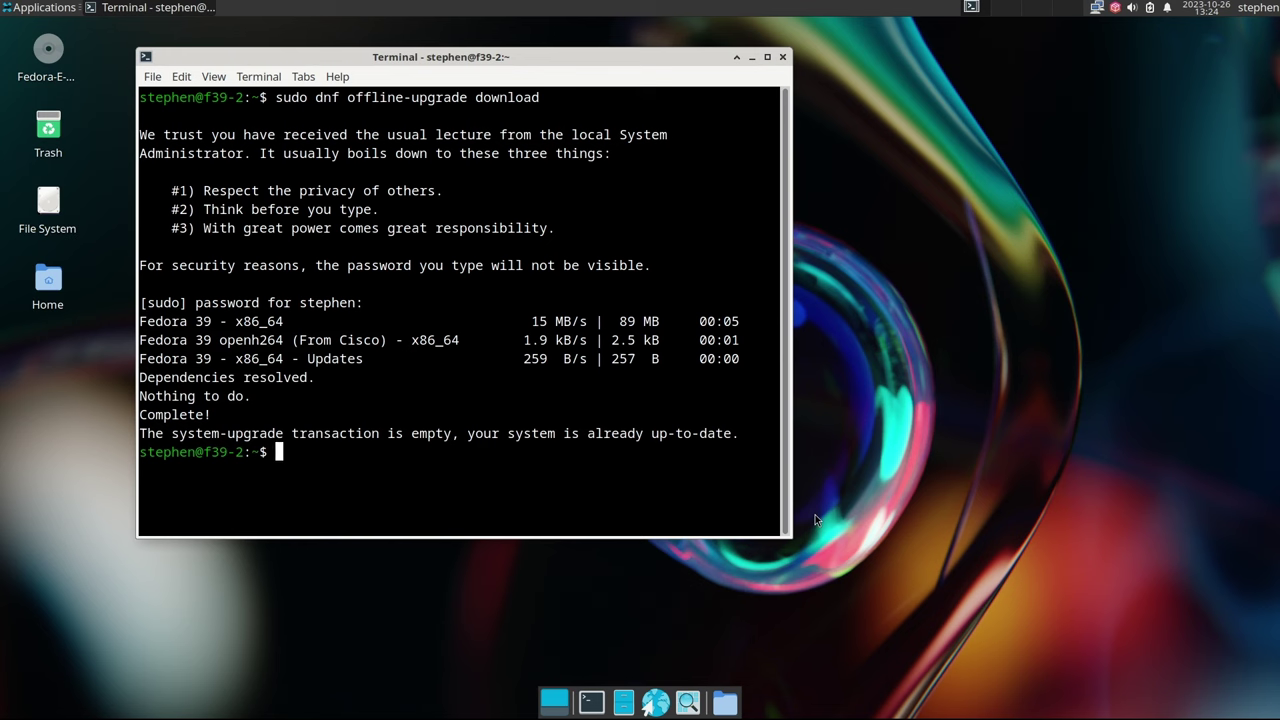
Confirm the system is already up to date, discard the reboot/clean command edits, and clear the screen
{"action": "left_click_drag", "start_coordinate": [583, 433], "coordinate": [736, 433]}
{"action": "left_click", "coordinate": [731, 469]}
{"action": "key", "text": "Up"}
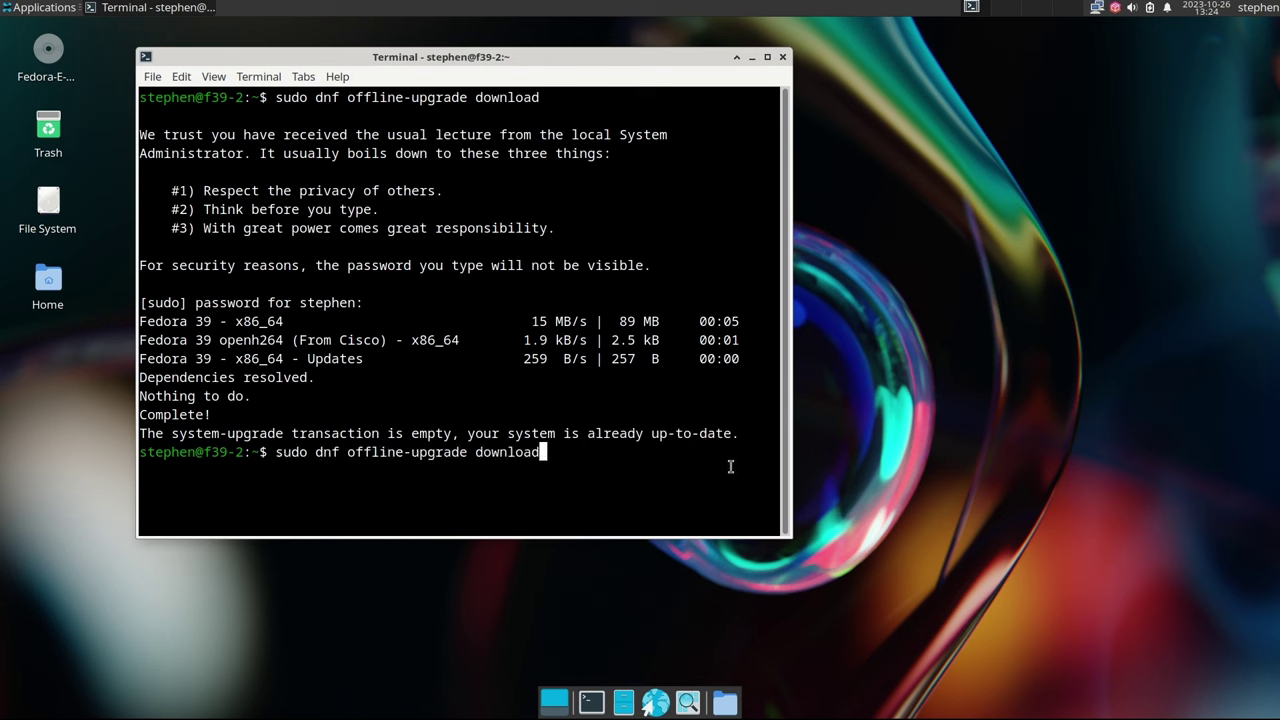
{"action": "key", "text": "BackSpace"}
{"action": "key", "text": "BackSpace"}
{"action": "key", "text": "BackSpace"}
{"action": "key", "text": "BackSpace"}
{"action": "key", "text": "BackSpace"}
{"action": "key", "text": "BackSpace"}
{"action": "key", "text": "BackSpace"}
{"action": "key", "text": "BackSpace"}
{"action": "type", "text": "reboot"}
{"action": "key", "text": "BackSpace"}
{"action": "key", "text": "BackSpace"}
{"action": "key", "text": "BackSpace"}
{"action": "key", "text": "BackSpace"}
{"action": "key", "text": "BackSpace"}
{"action": "key", "text": "BackSpace"}
{"action": "type", "text": "clean"}
{"action": "key", "text": "BackSpace"}
{"action": "key", "text": "BackSpace"}
{"action": "key", "text": "BackSpace"}
{"action": "key", "text": "BackSpace"}
{"action": "key", "text": "BackSpace"}
{"action": "key", "text": "BackSpace"}
{"action": "key", "text": "BackSpace"}
{"action": "key", "text": "BackSpace"}
{"action": "key", "text": "BackSpace"}
{"action": "key", "text": "BackSpace"}
{"action": "key", "text": "BackSpace"}
{"action": "key", "text": "BackSpace"}
{"action": "key", "text": "BackSpace"}
{"action": "key", "text": "BackSpace"}
{"action": "key", "text": "BackSpace"}
{"action": "key", "text": "BackSpace"}
{"action": "key", "text": "BackSpace"}
{"action": "key", "text": "BackSpace"}
{"action": "key", "text": "BackSpace"}
{"action": "key", "text": "BackSpace"}
{"action": "key", "text": "BackSpace"}
{"action": "key", "text": "BackSpace"}
{"action": "key", "text": "BackSpace"}
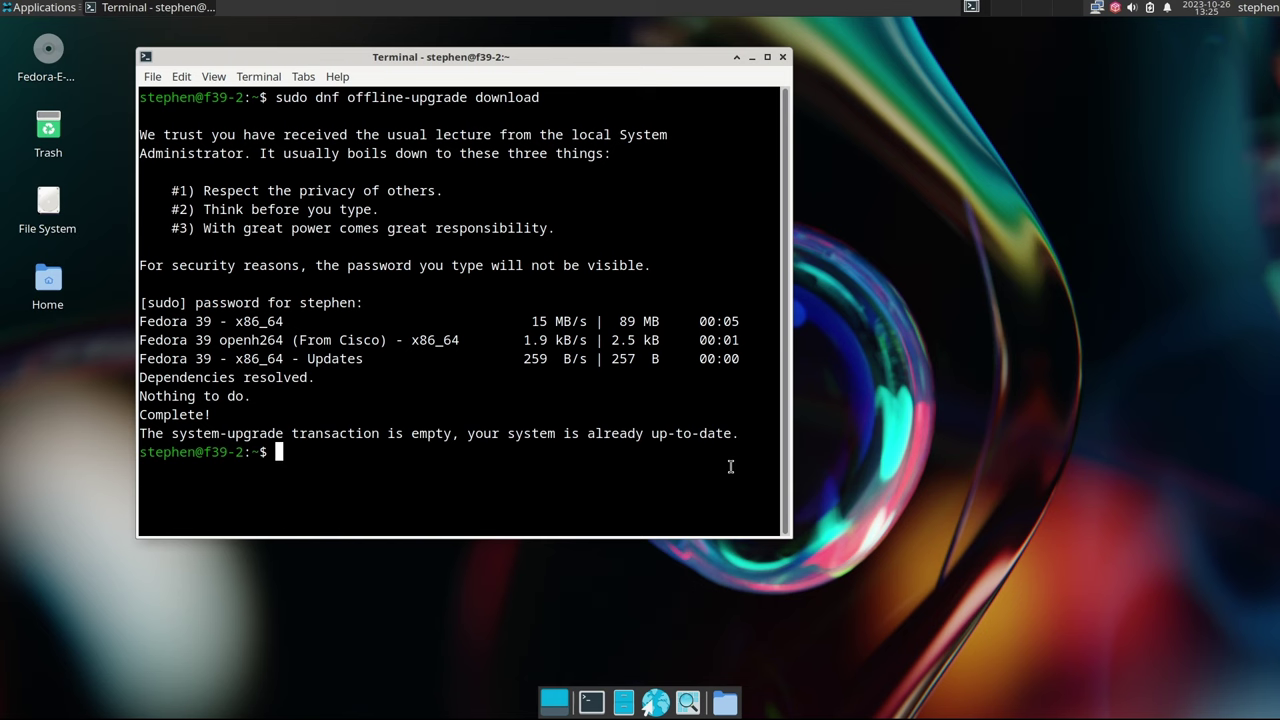
{"action": "key", "text": "ctrl+l"}
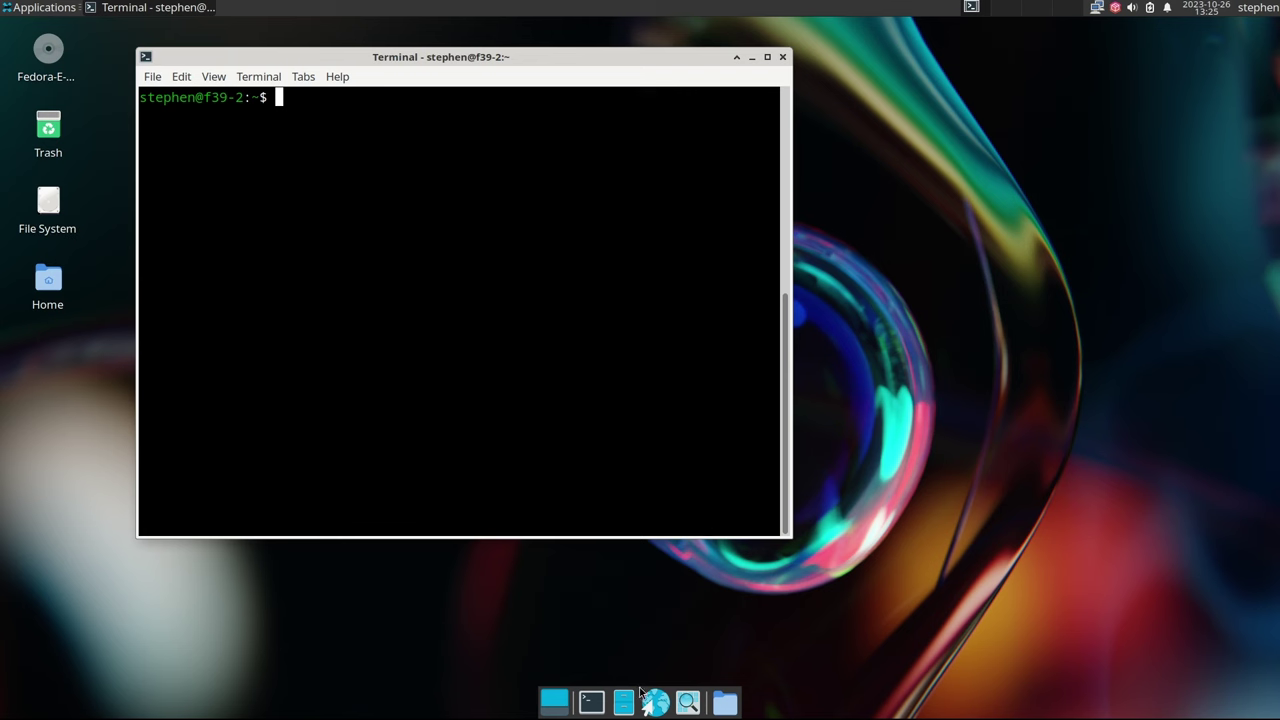
Remove Panel 2 in Panel Preferences, then unlock Panel 1 and drag it to the bottom edge
{"action": "right_click", "coordinate": [256, 12]}
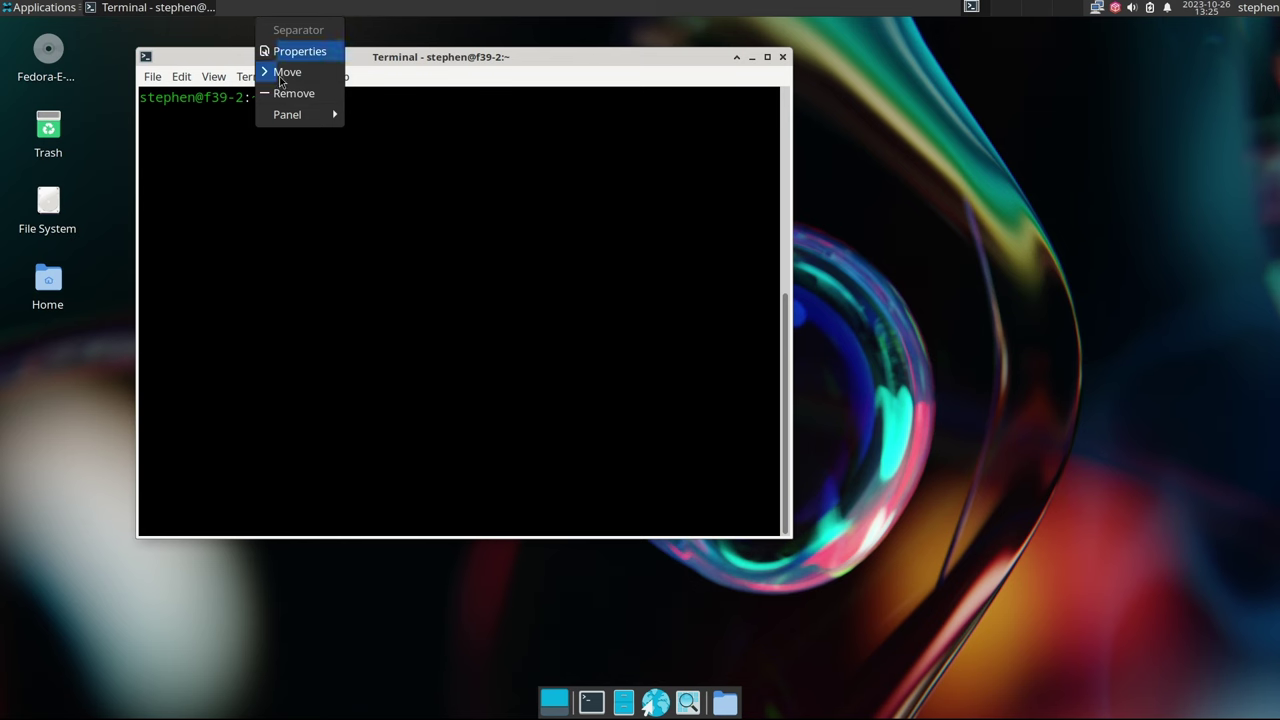
{"action": "mouse_move", "coordinate": [291, 118]}
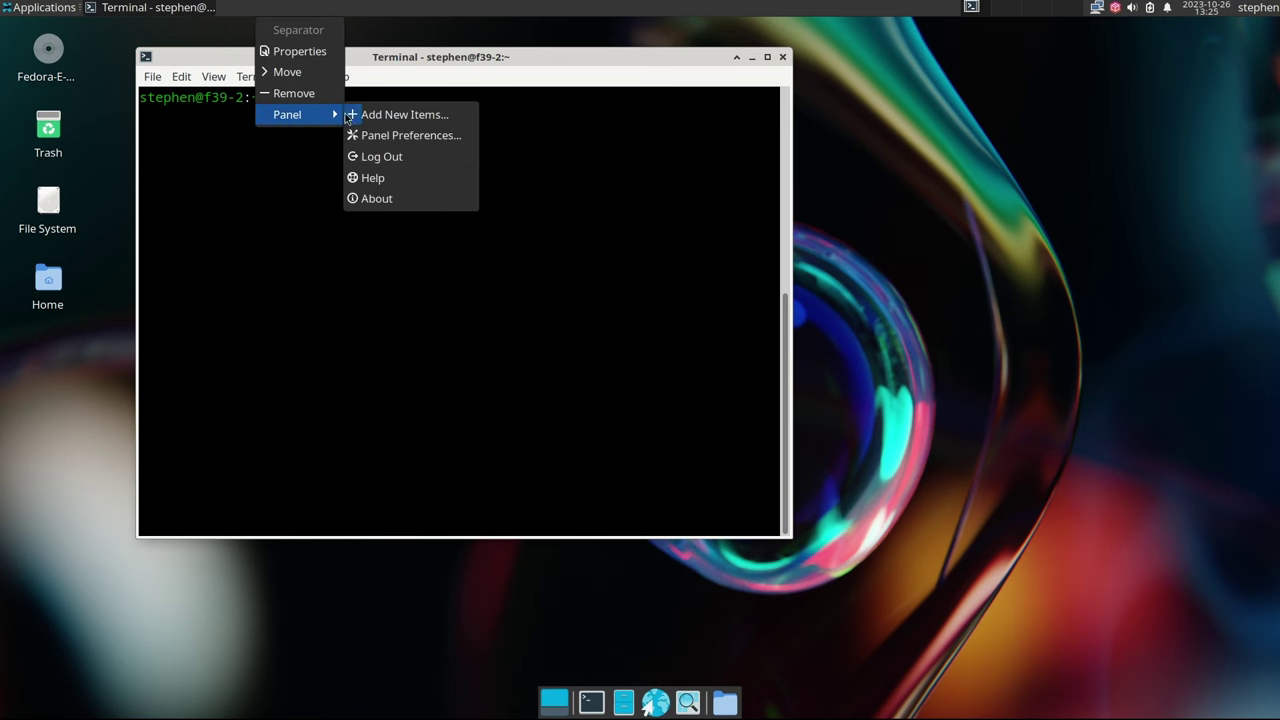
{"action": "left_click", "coordinate": [399, 135]}
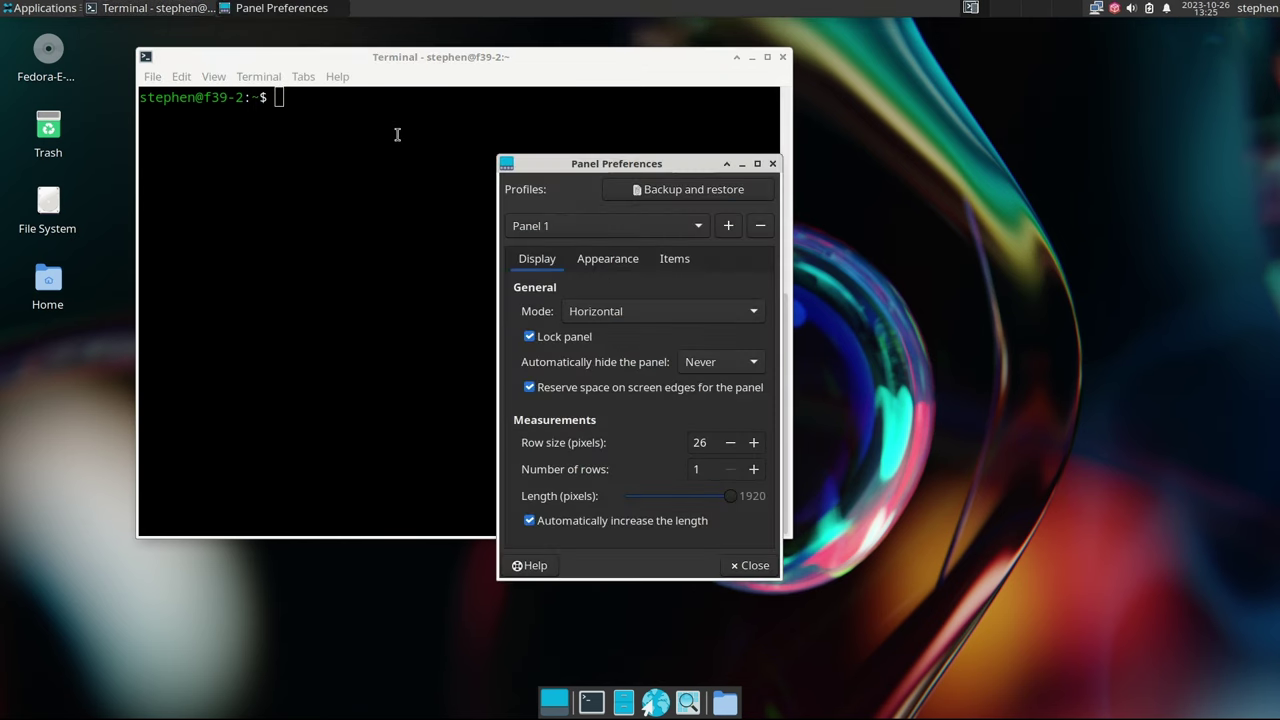
{"action": "left_click", "coordinate": [701, 224]}
{"action": "left_click", "coordinate": [648, 251]}
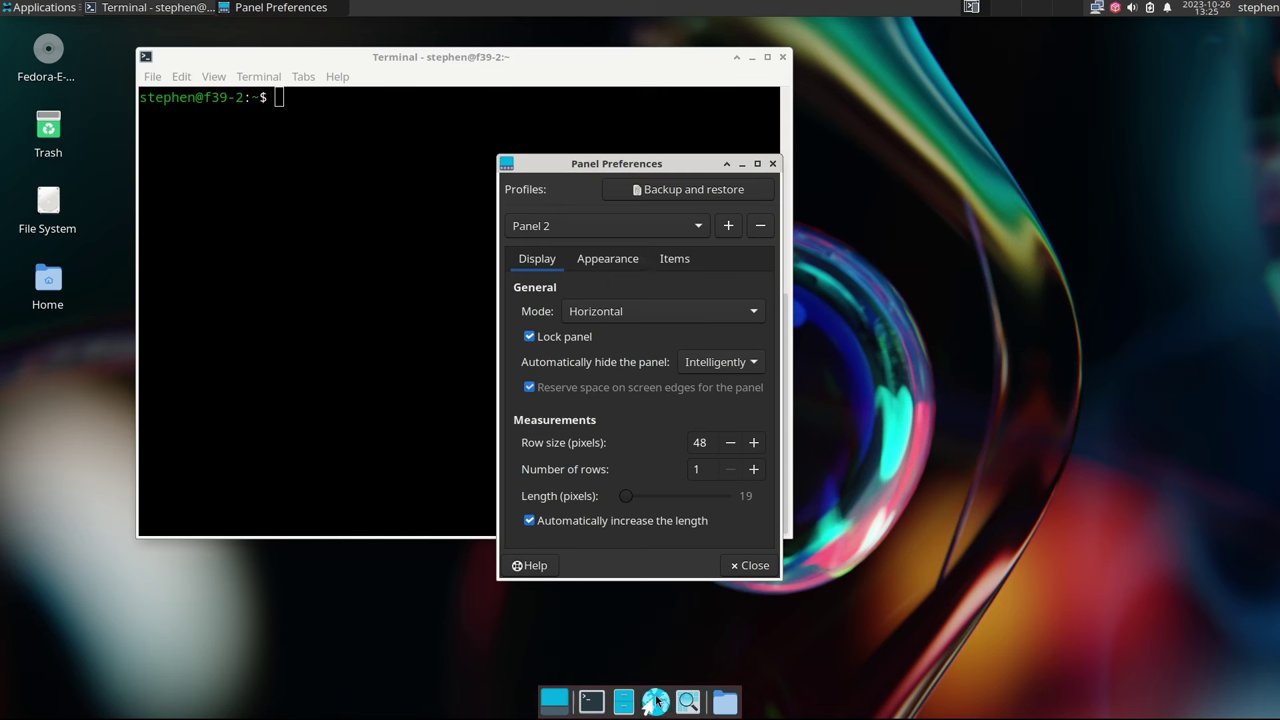
{"action": "left_click", "coordinate": [759, 228]}
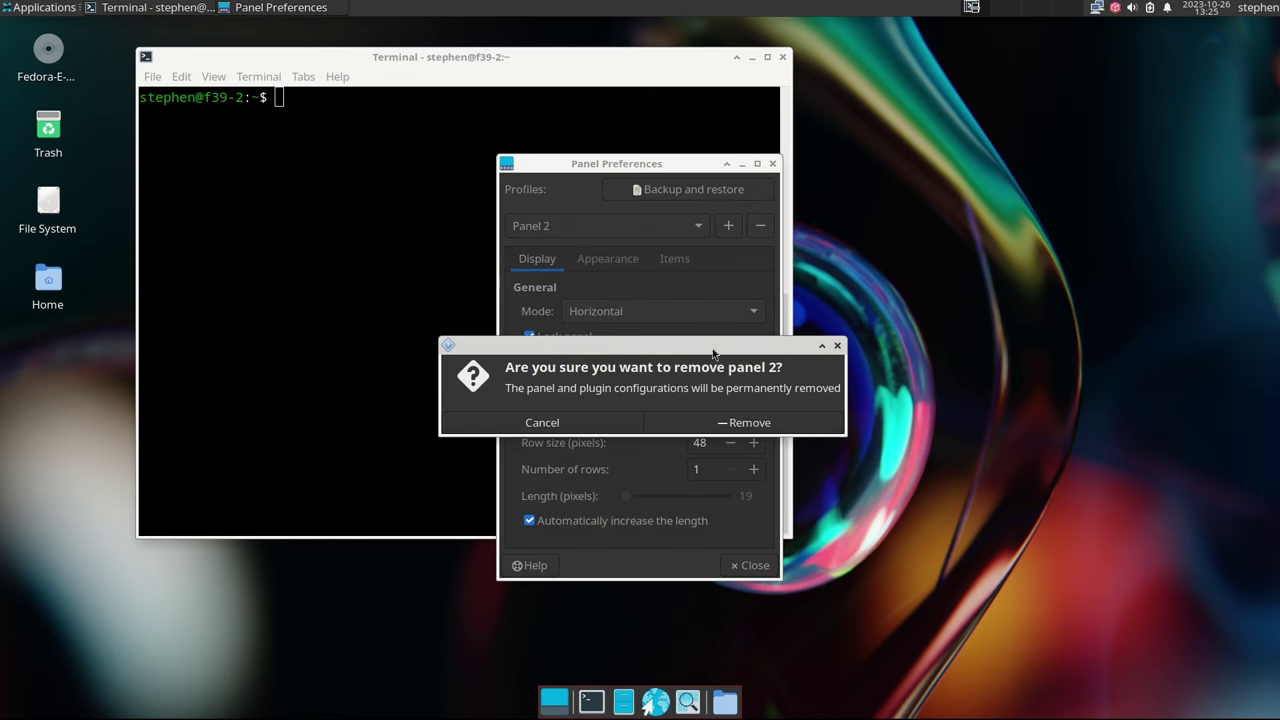
{"action": "left_click", "coordinate": [745, 422]}
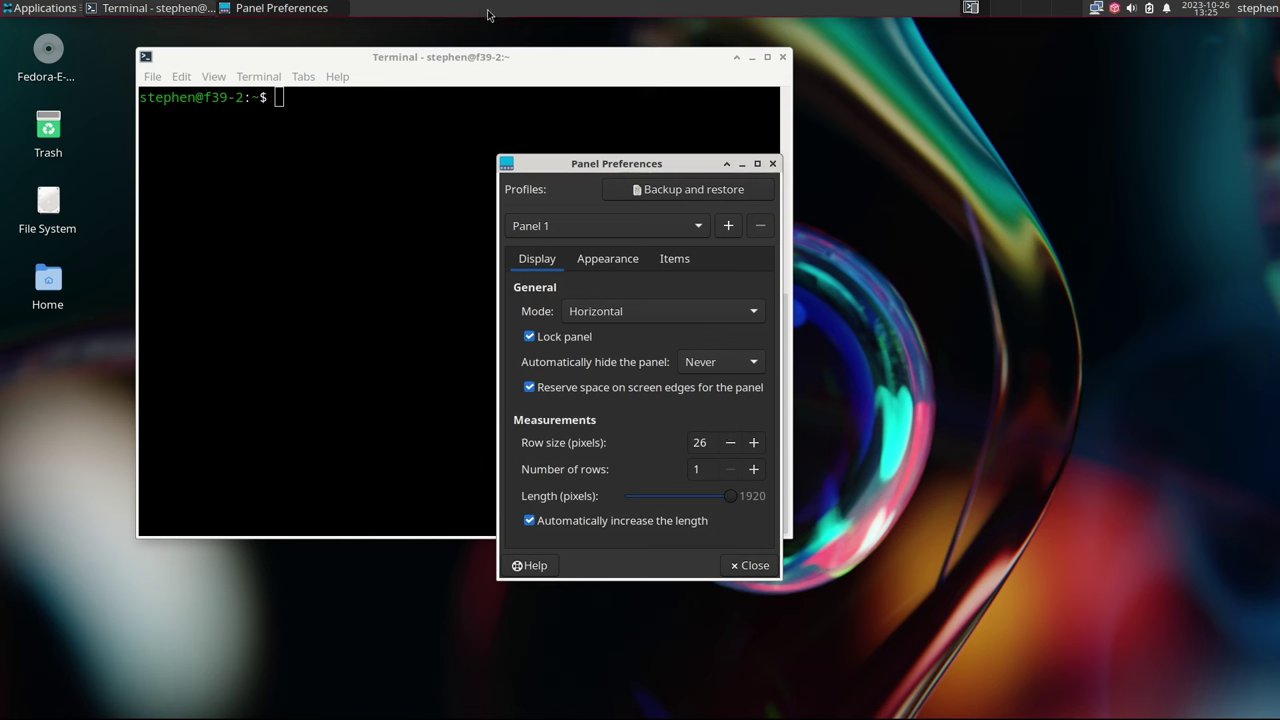
{"action": "left_click", "coordinate": [530, 338]}
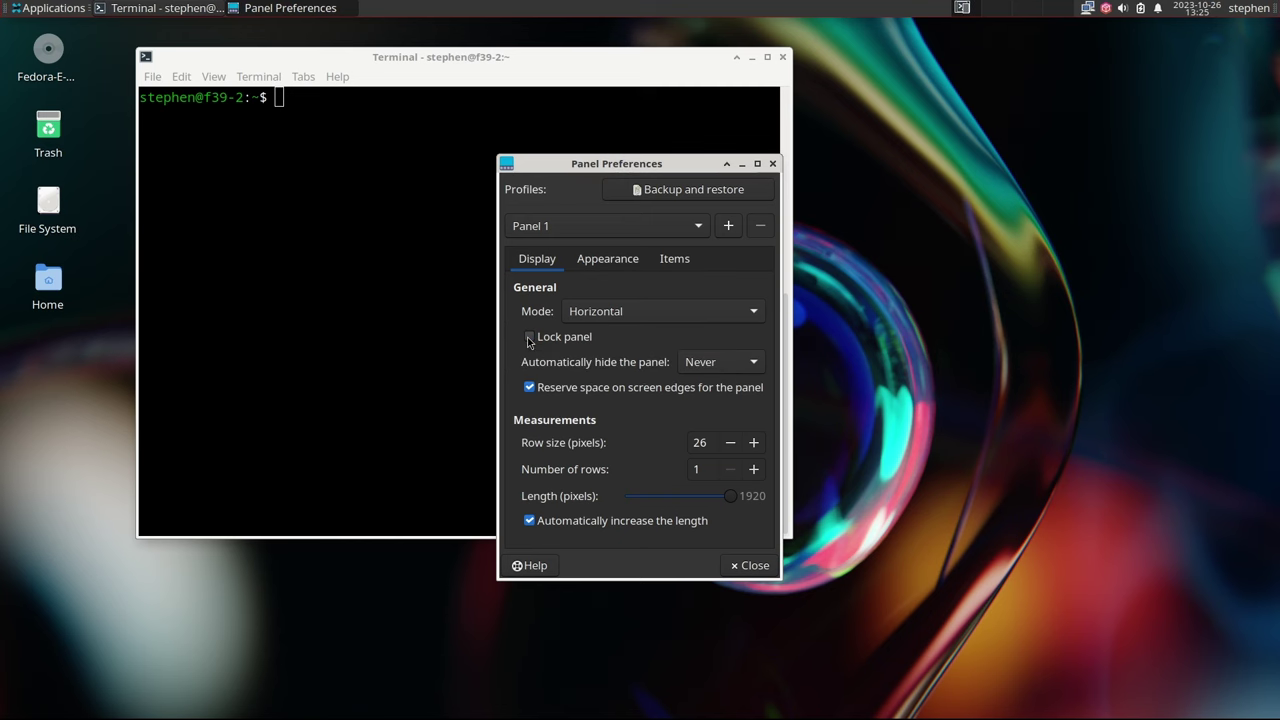
{"action": "left_click_drag", "start_coordinate": [4, 8], "coordinate": [22, 704]}
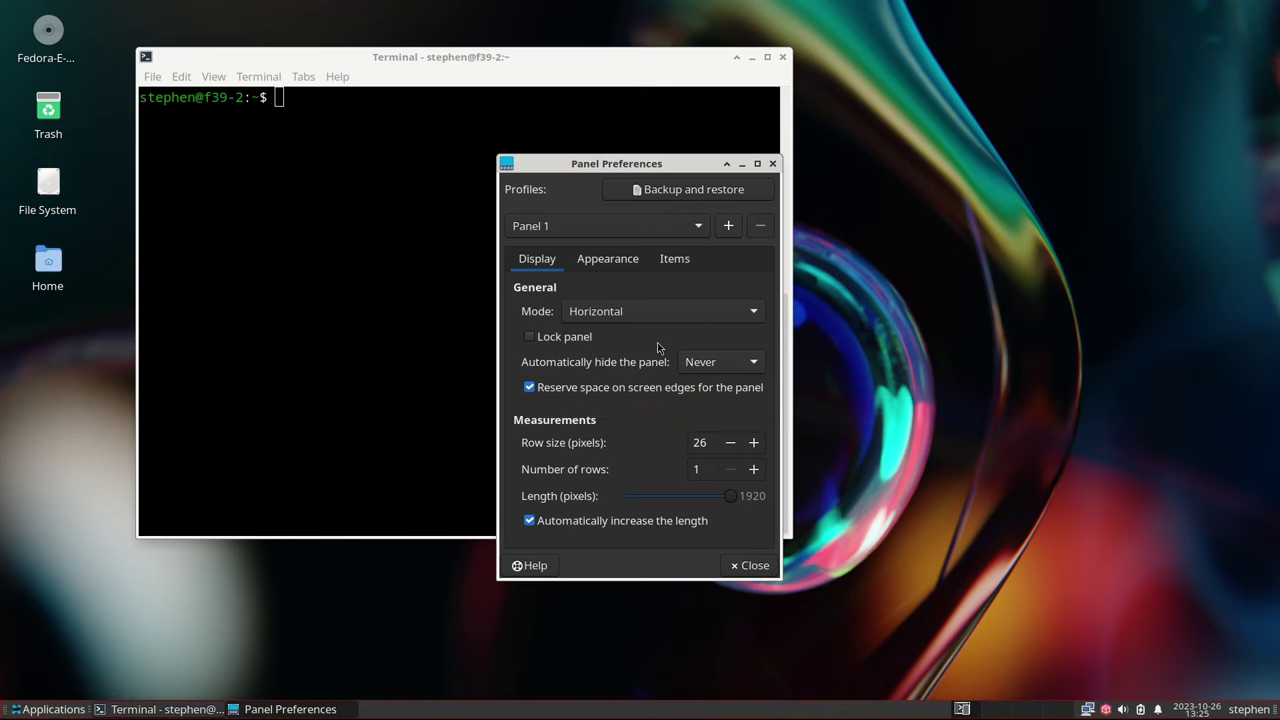
Lock Panel 1, set row size 40 and fixed icon size 24, then close Panel Preferences
{"action": "left_click", "coordinate": [530, 337]}
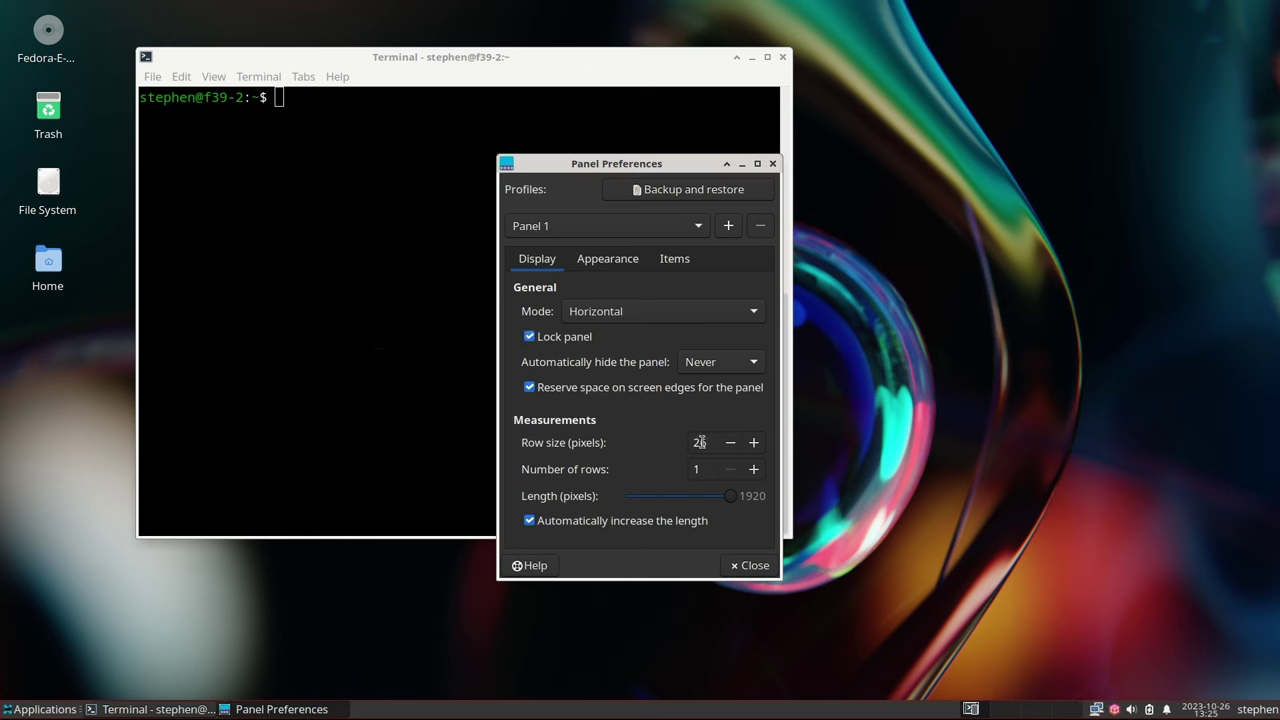
{"action": "double_click", "coordinate": [702, 442]}
{"action": "type", "text": "40"}
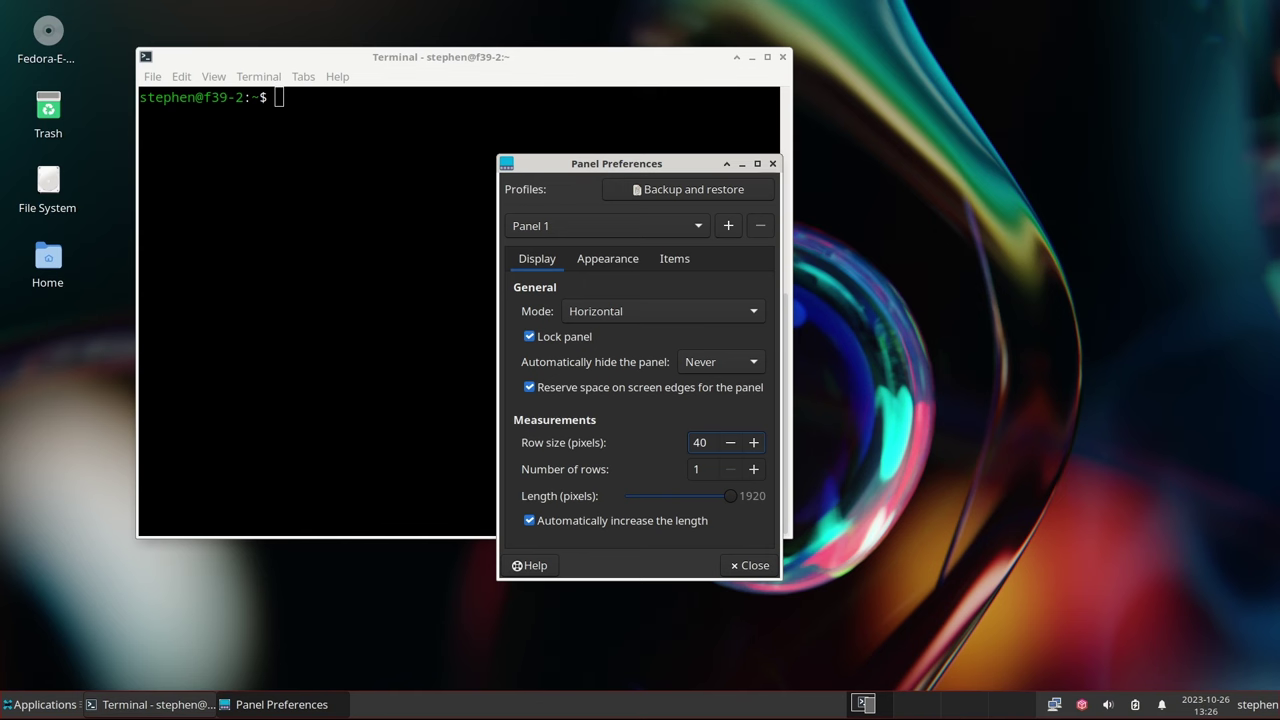
{"action": "left_click", "coordinate": [603, 262]}
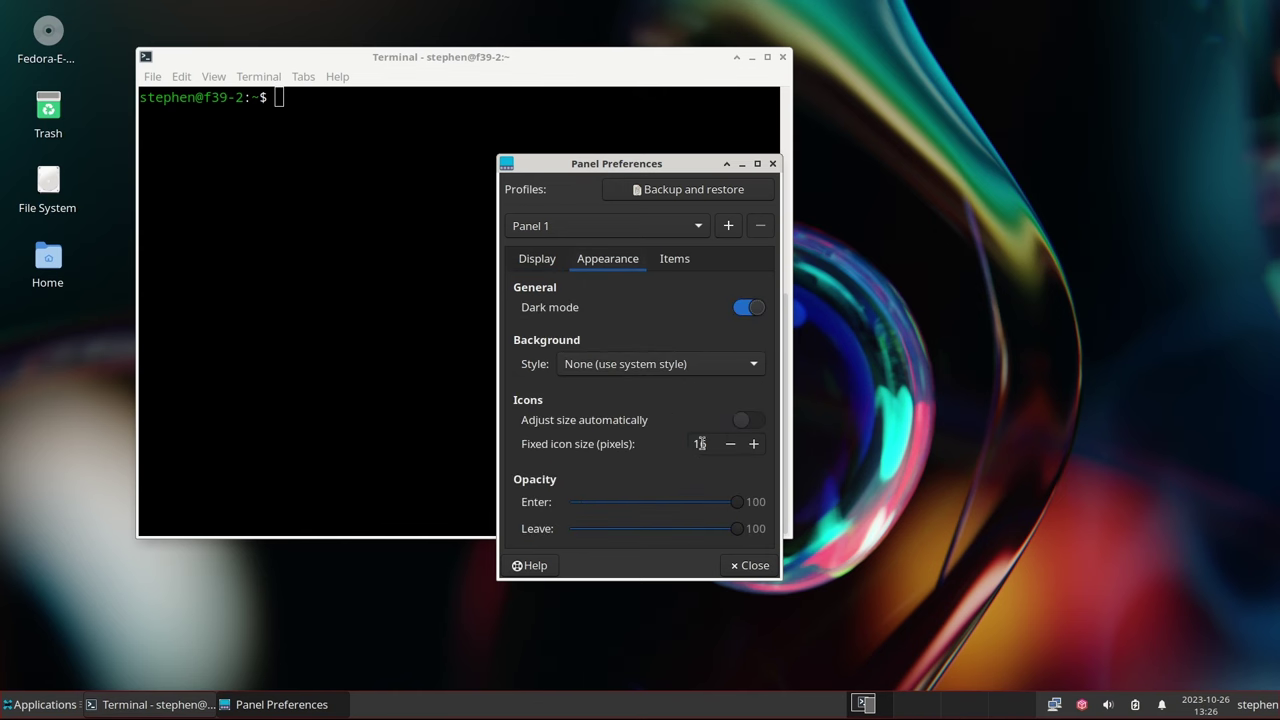
{"action": "double_click", "coordinate": [700, 443]}
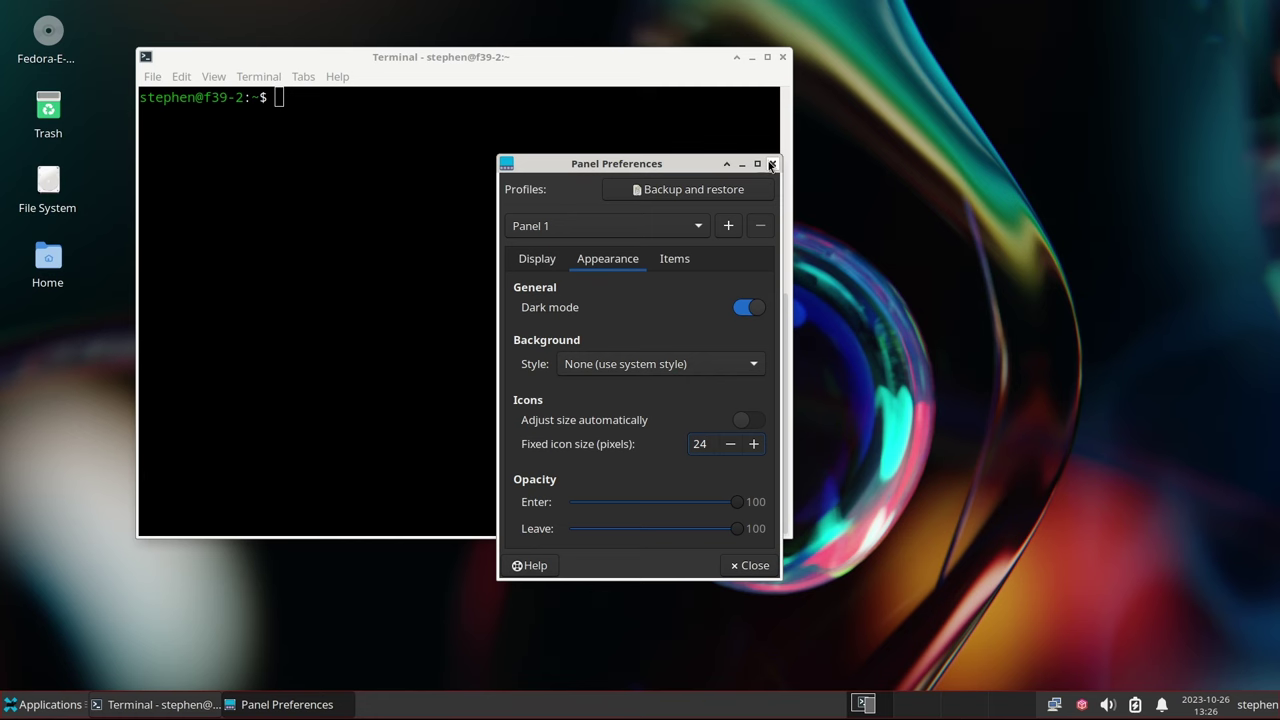
{"action": "left_click", "coordinate": [771, 166]}
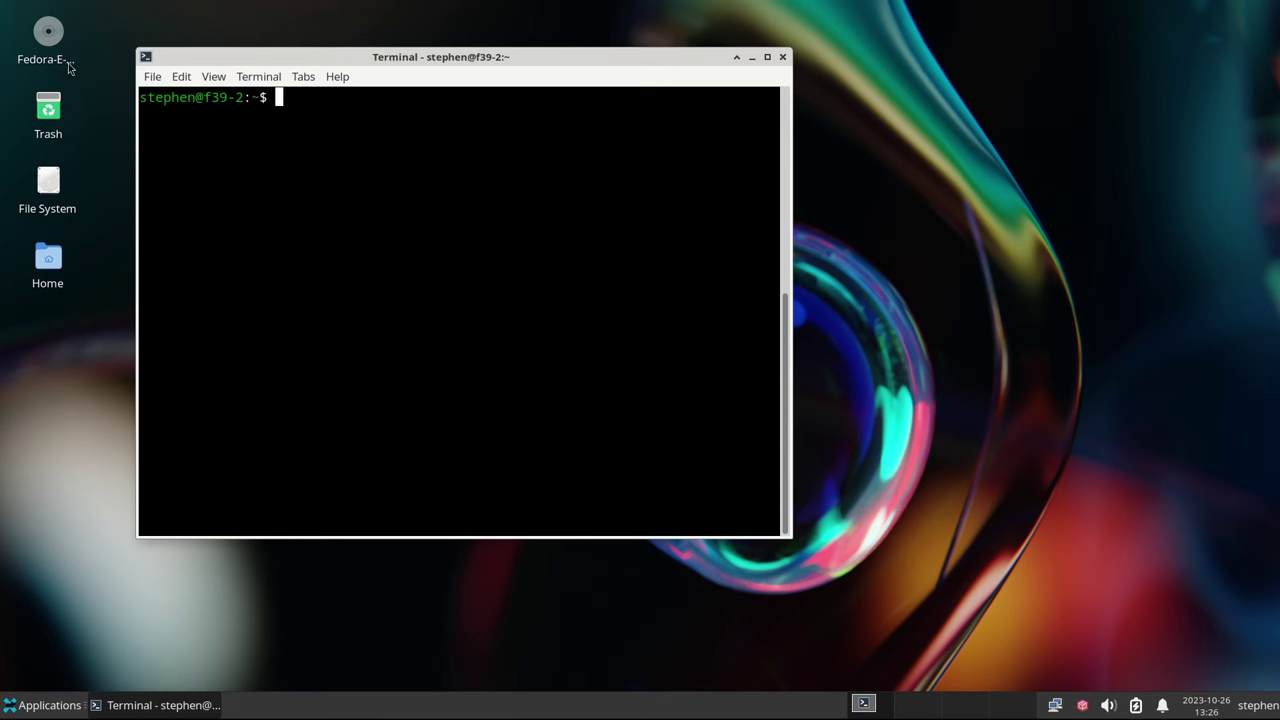
Apply the Adwaita-dark style and Mint-X-Aqua icon theme in Appearance settings, then close it
{"action": "left_click", "coordinate": [38, 706]}
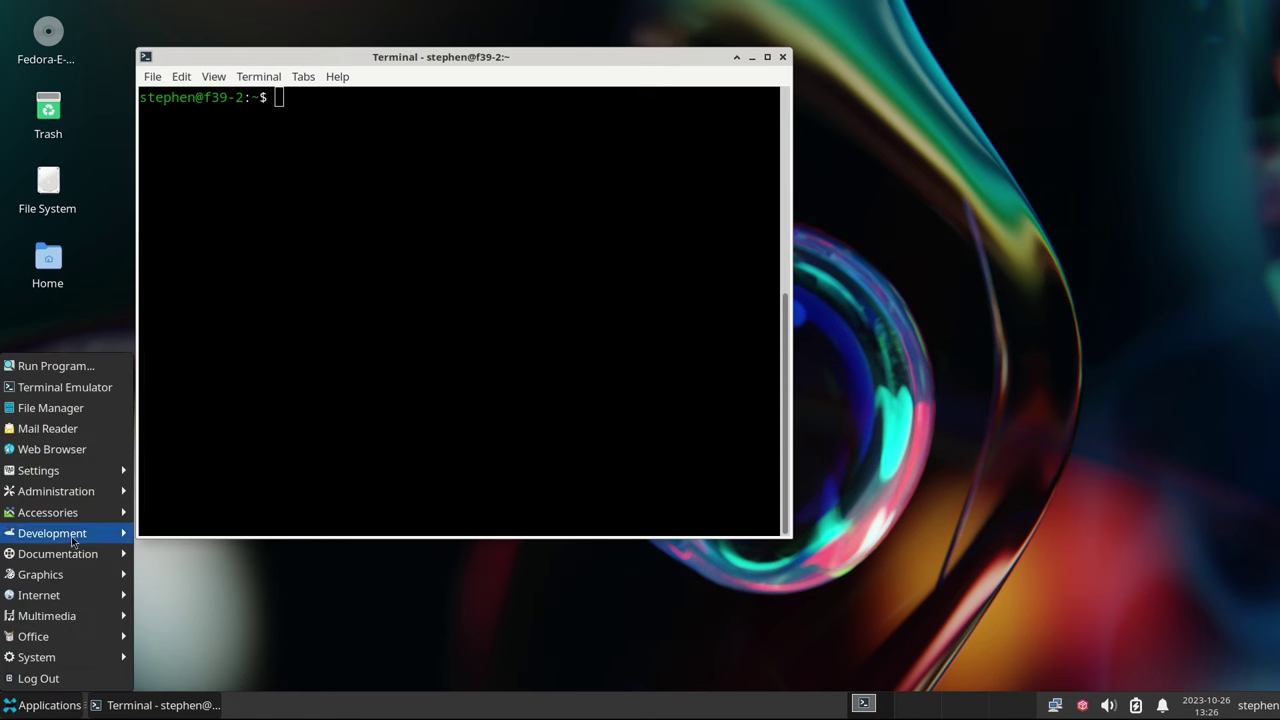
{"action": "mouse_move", "coordinate": [76, 474]}
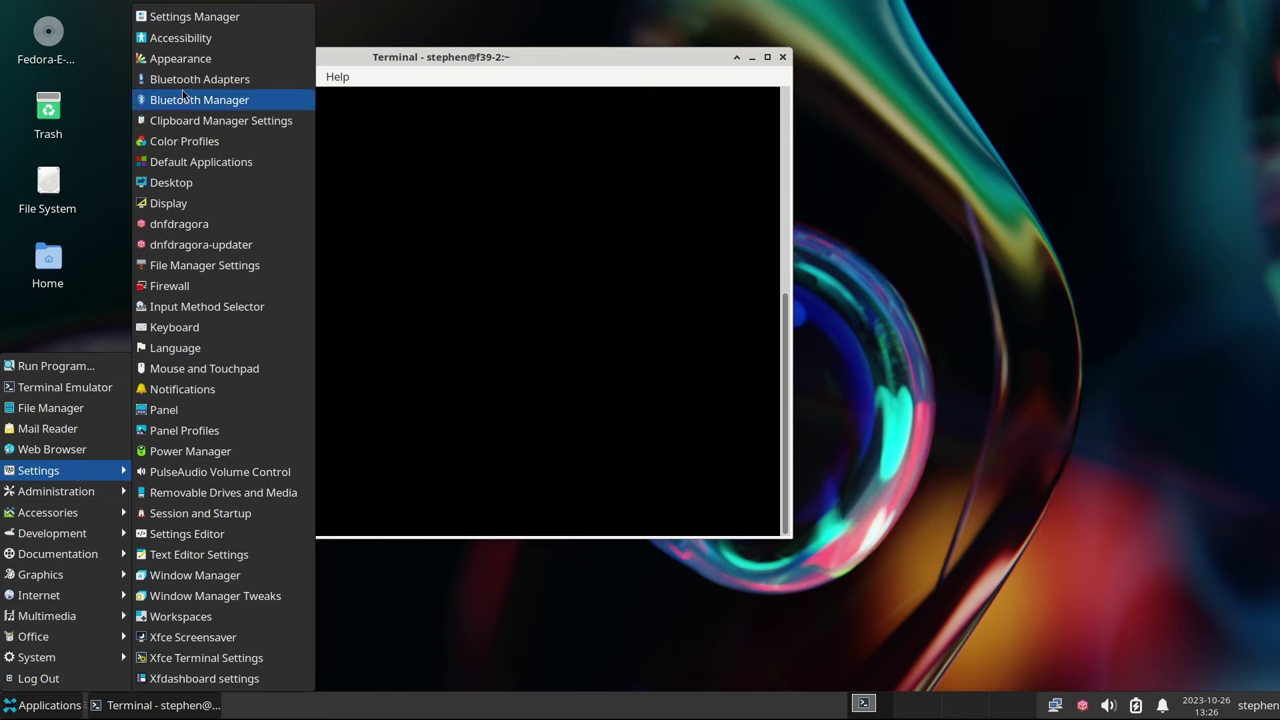
{"action": "left_click", "coordinate": [184, 59]}
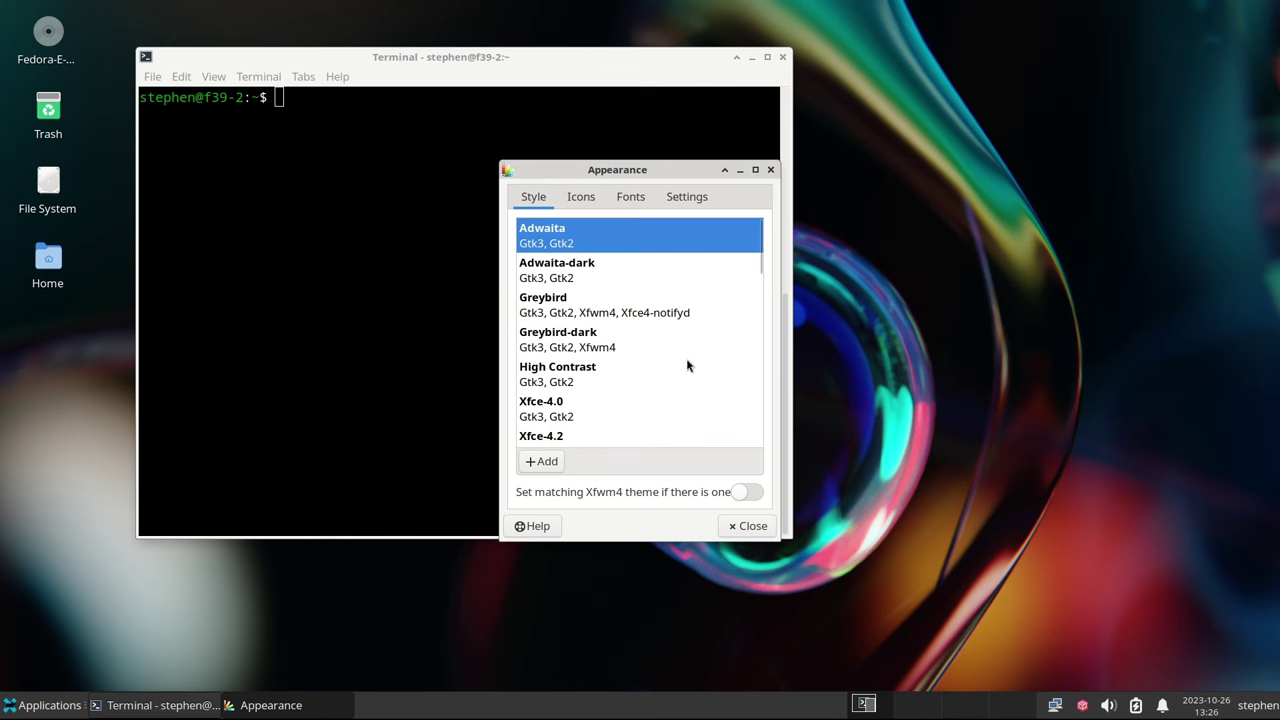
{"action": "left_click", "coordinate": [587, 277]}
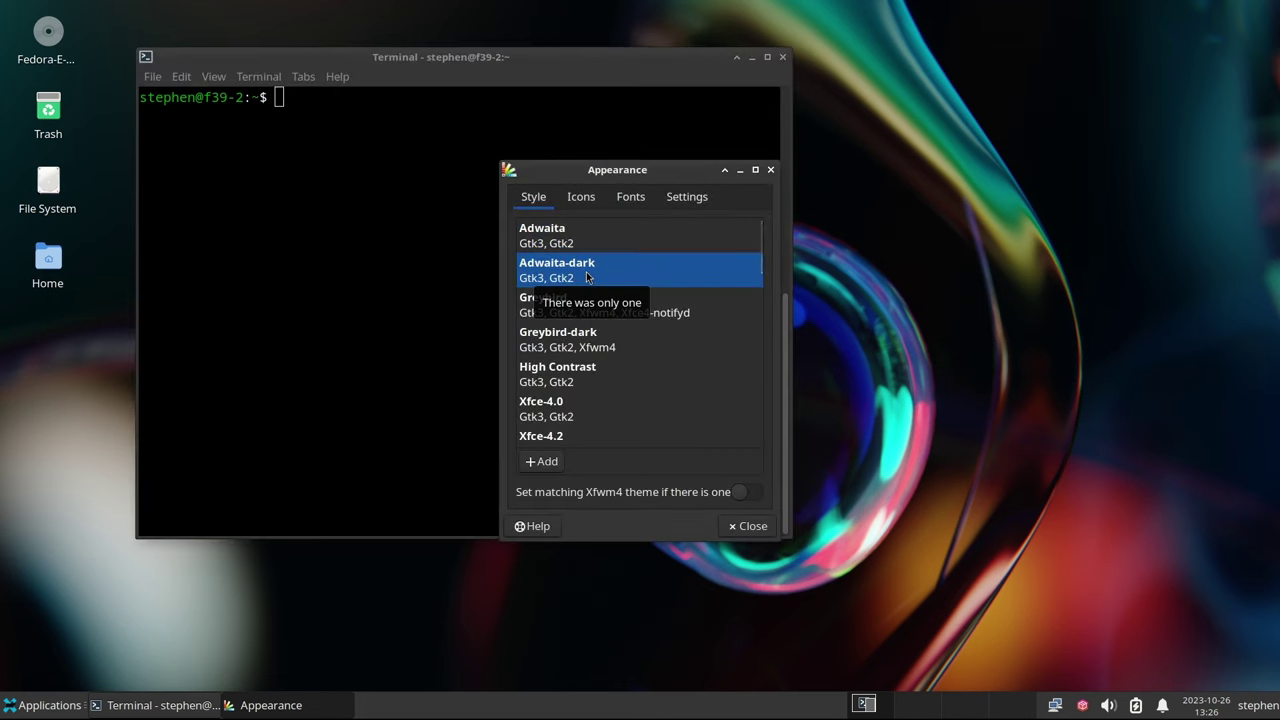
{"action": "left_click", "coordinate": [578, 199]}
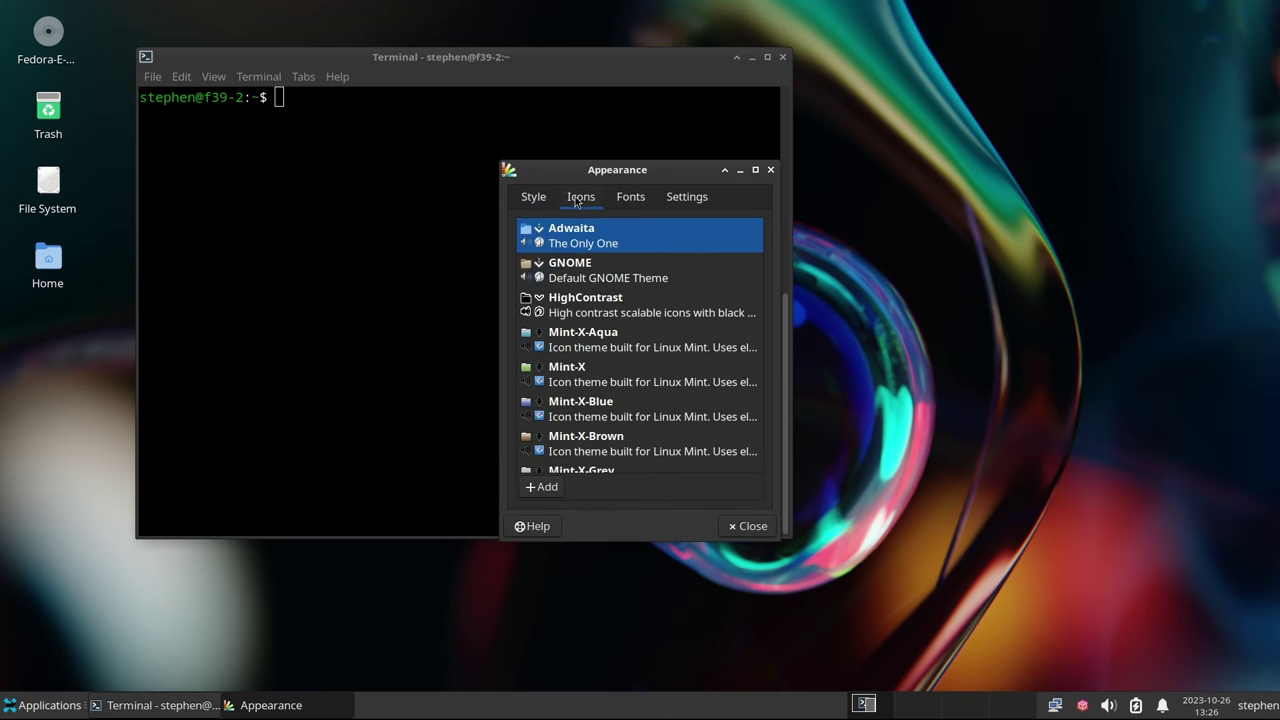
{"action": "left_click", "coordinate": [599, 345]}
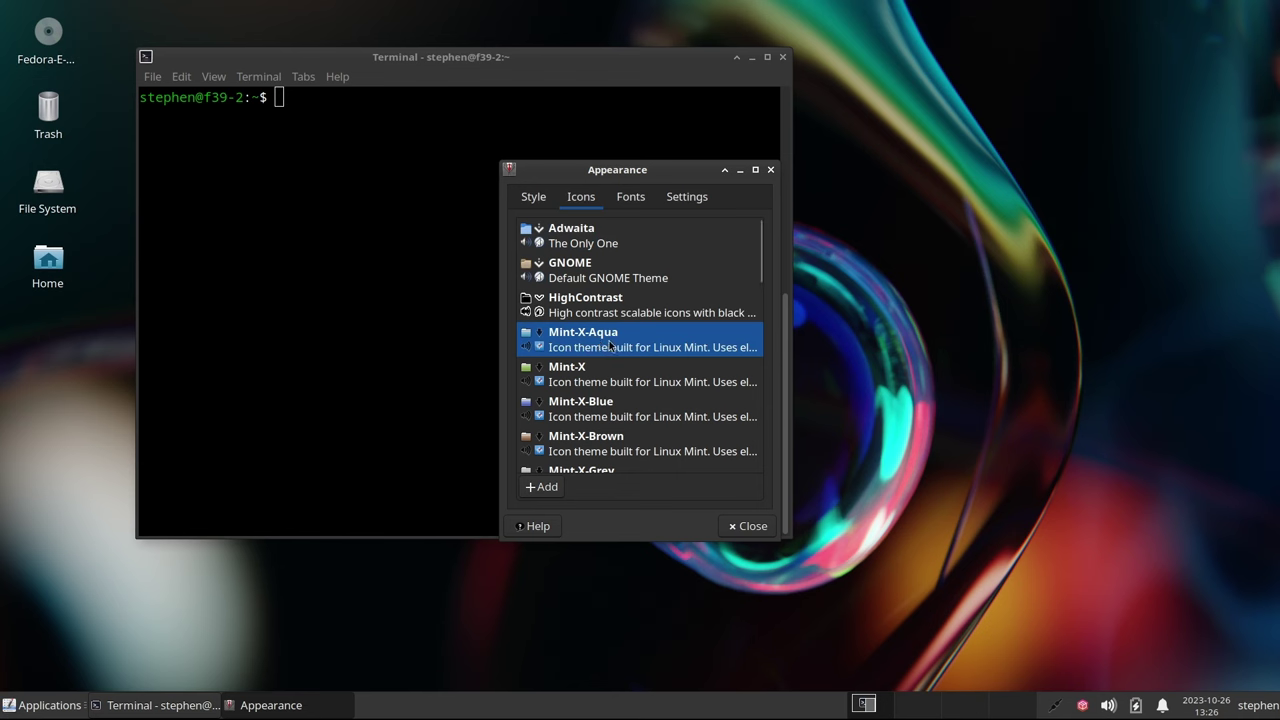
{"action": "left_click", "coordinate": [745, 527]}
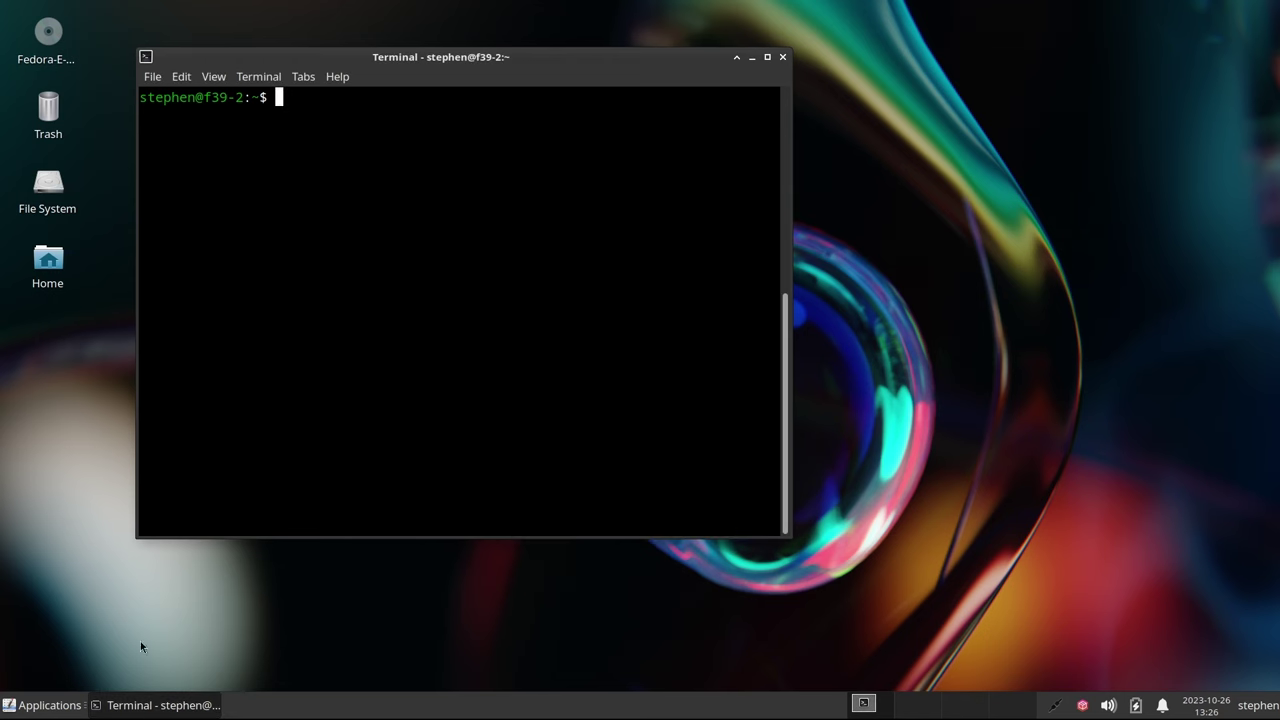
Remove the existing Applications Menu item from the panel
{"action": "right_click", "coordinate": [42, 710]}
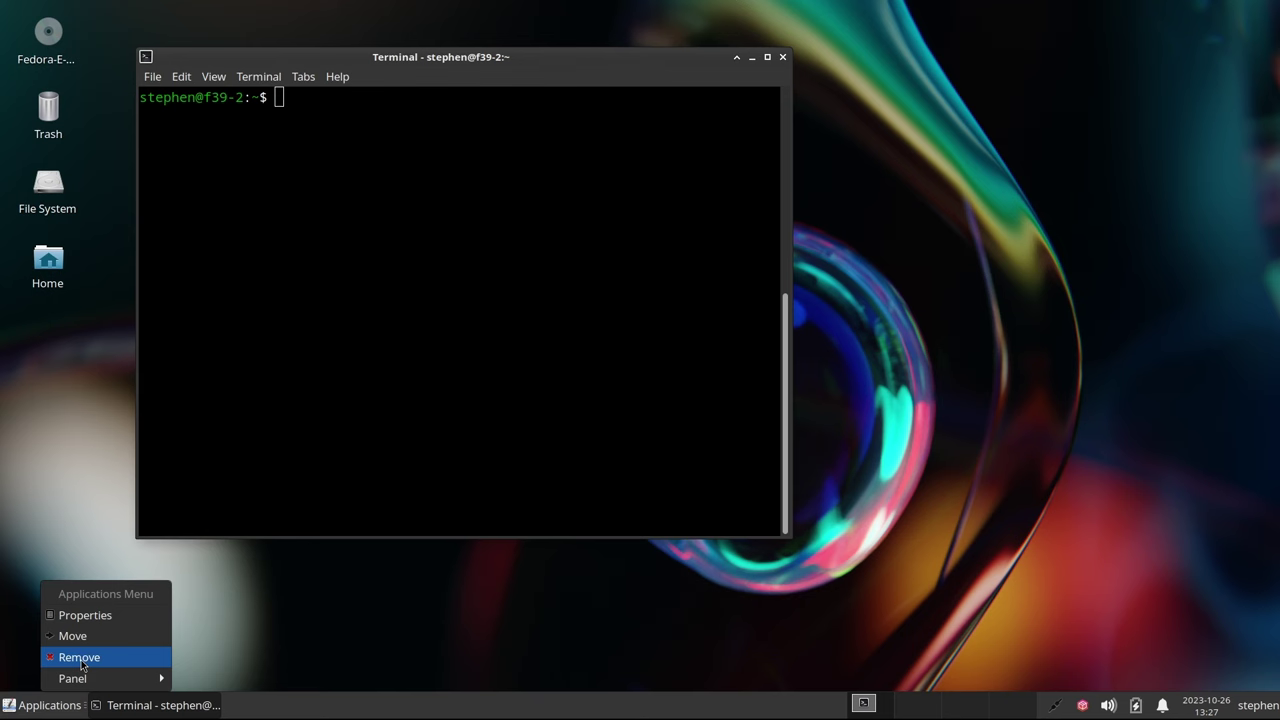
{"action": "left_click", "coordinate": [82, 664]}
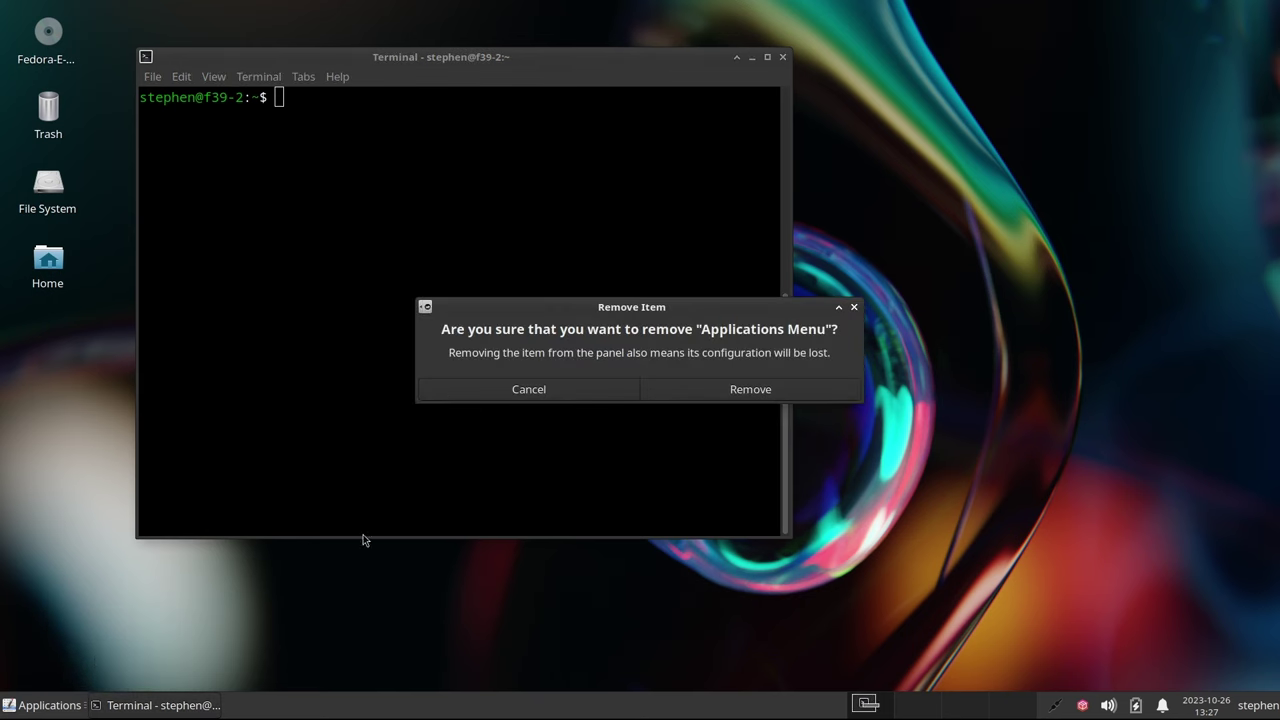
{"action": "left_click", "coordinate": [700, 390]}
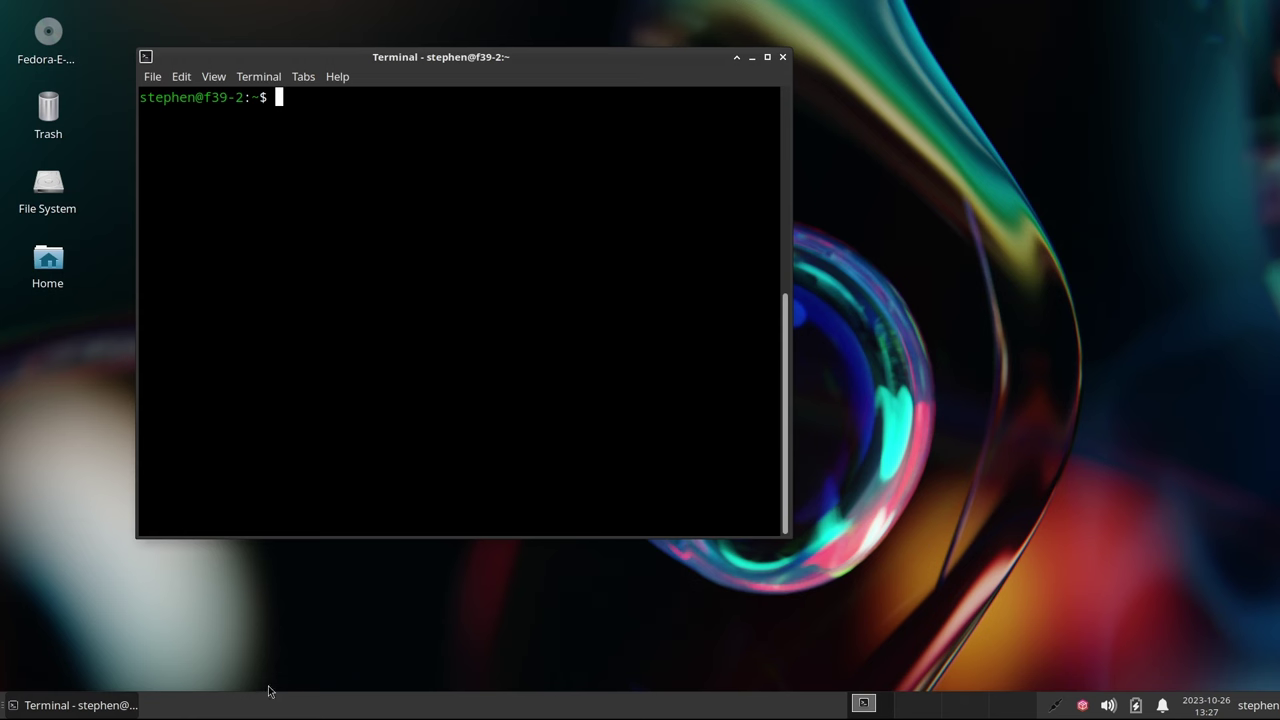
Add a Whisker Menu item to the panel from the Add New Items list
{"action": "right_click", "coordinate": [171, 709]}
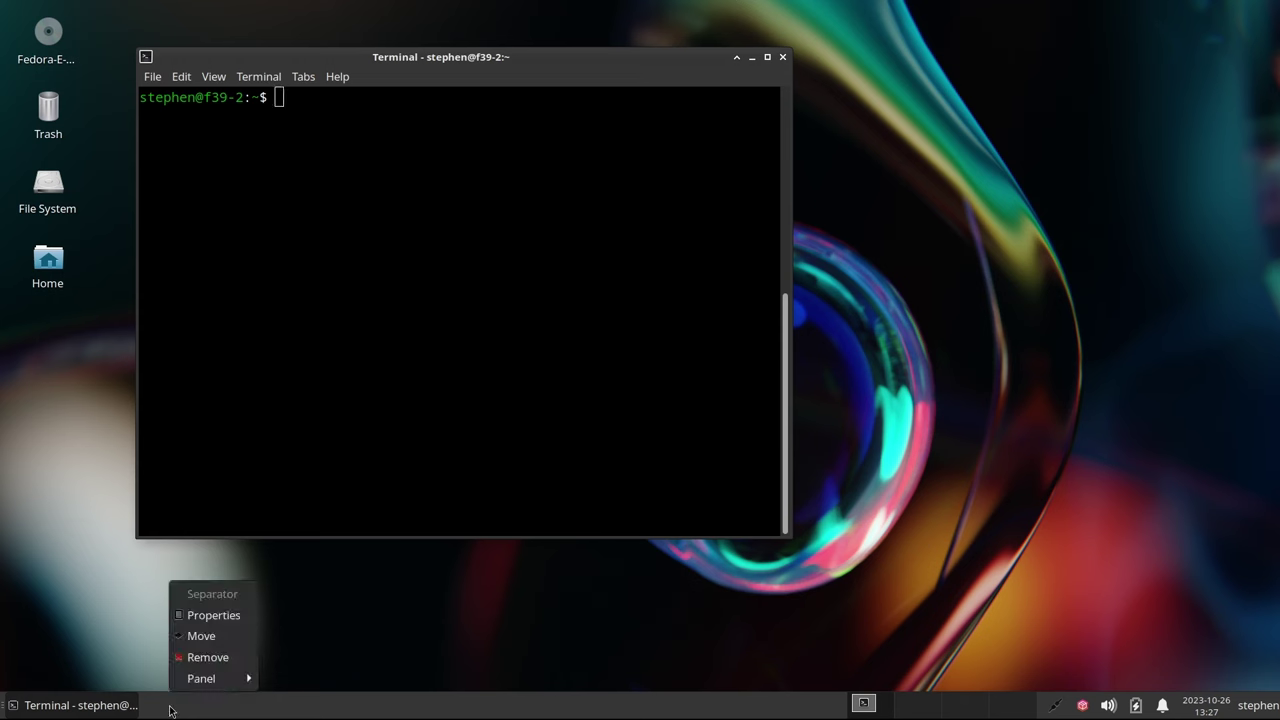
{"action": "mouse_move", "coordinate": [209, 685]}
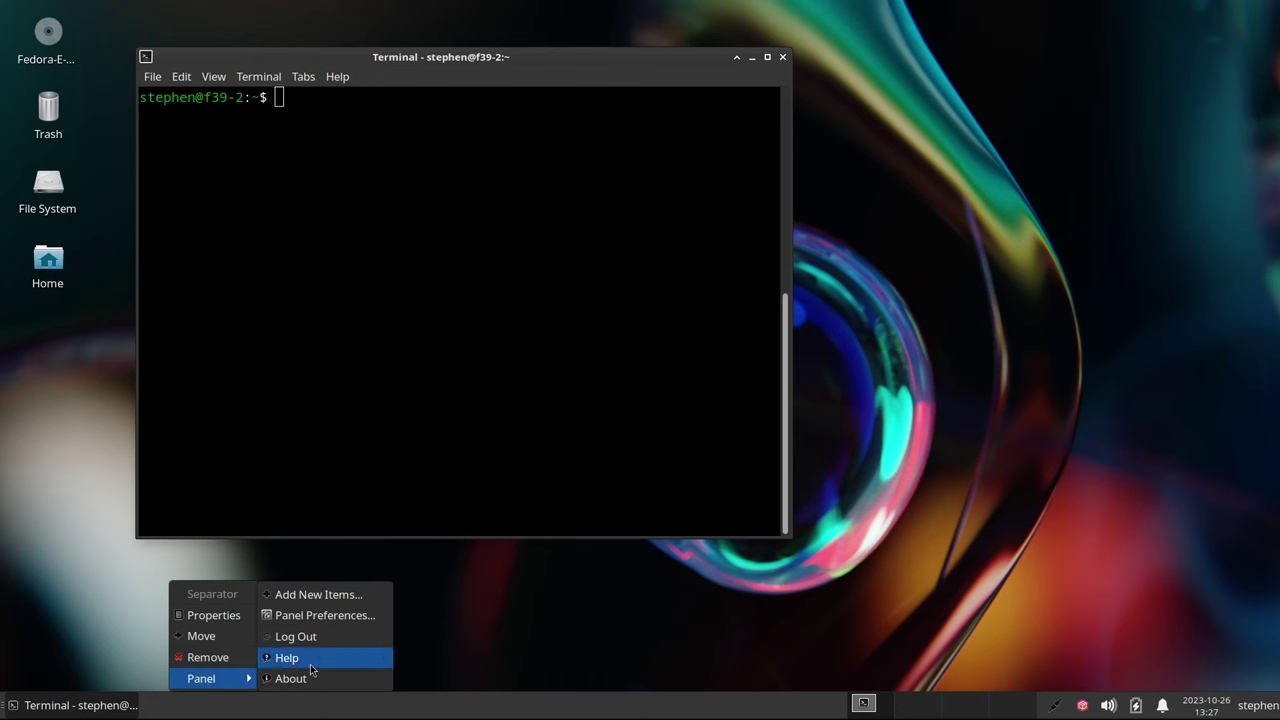
{"action": "left_click", "coordinate": [323, 597]}
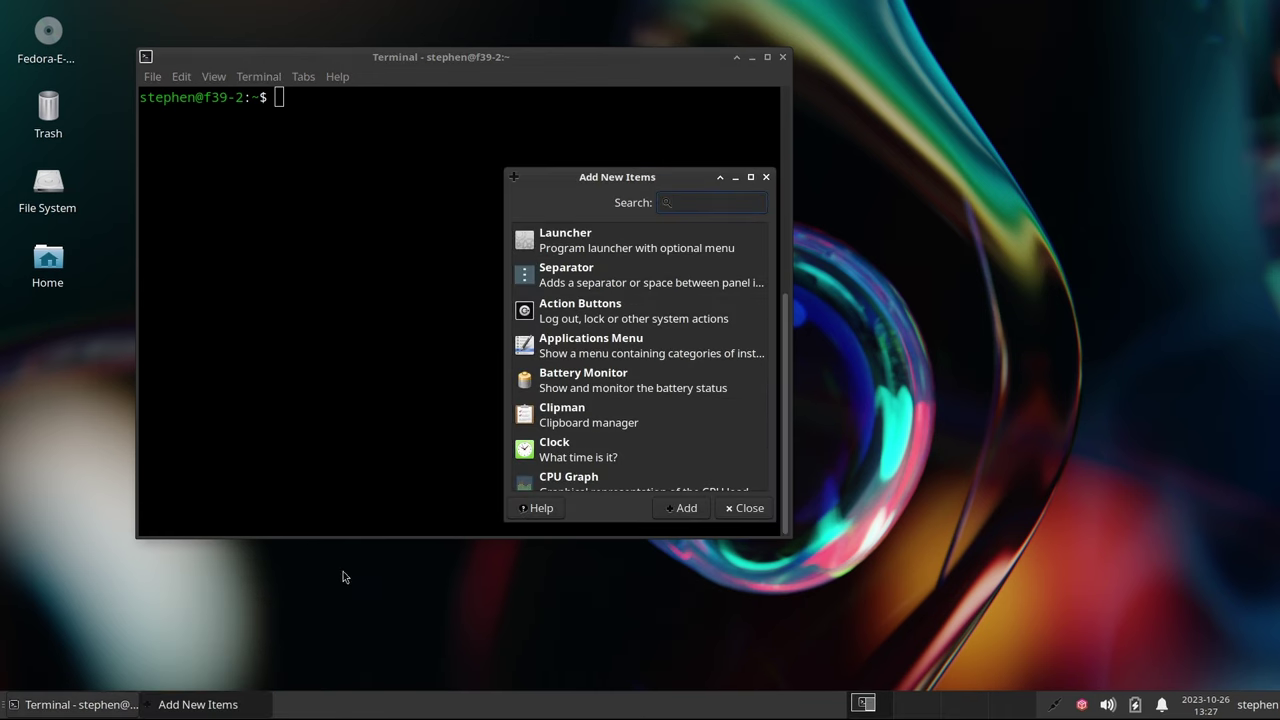
{"action": "scroll", "coordinate": [621, 424], "scroll_direction": "down", "scroll_amount": 15}
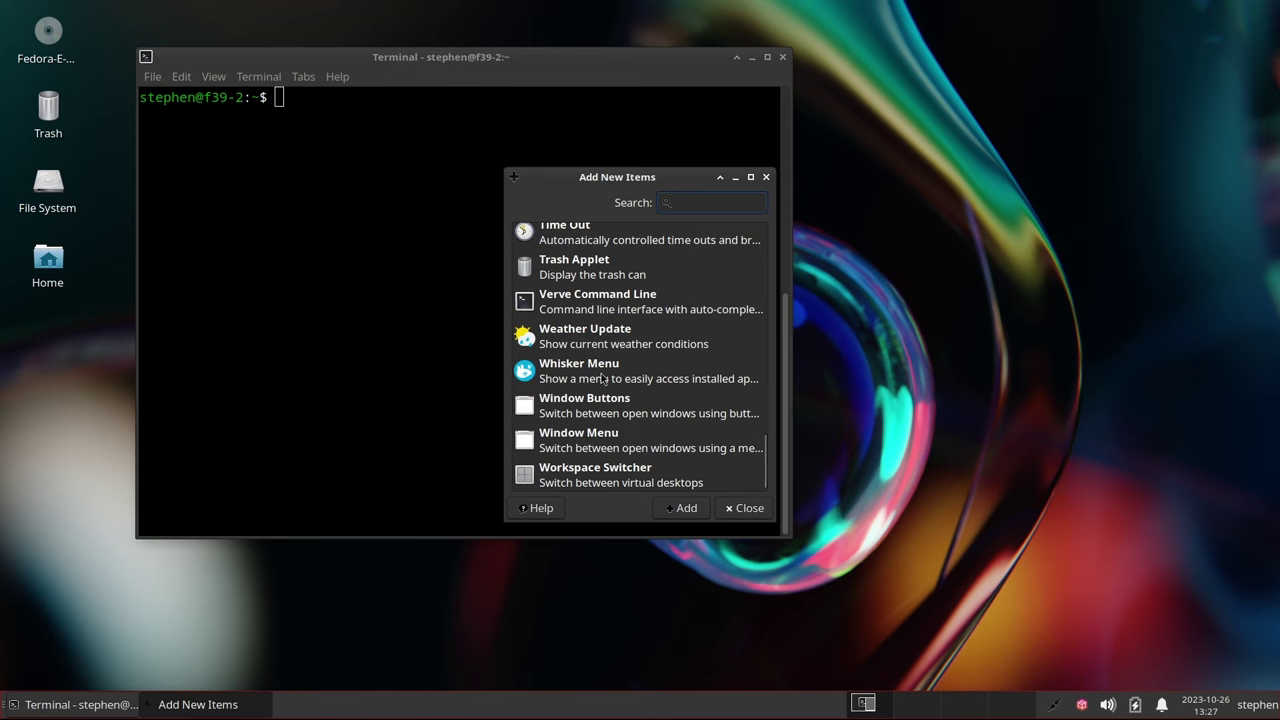
{"action": "left_click", "coordinate": [603, 378]}
{"action": "left_click", "coordinate": [682, 510]}
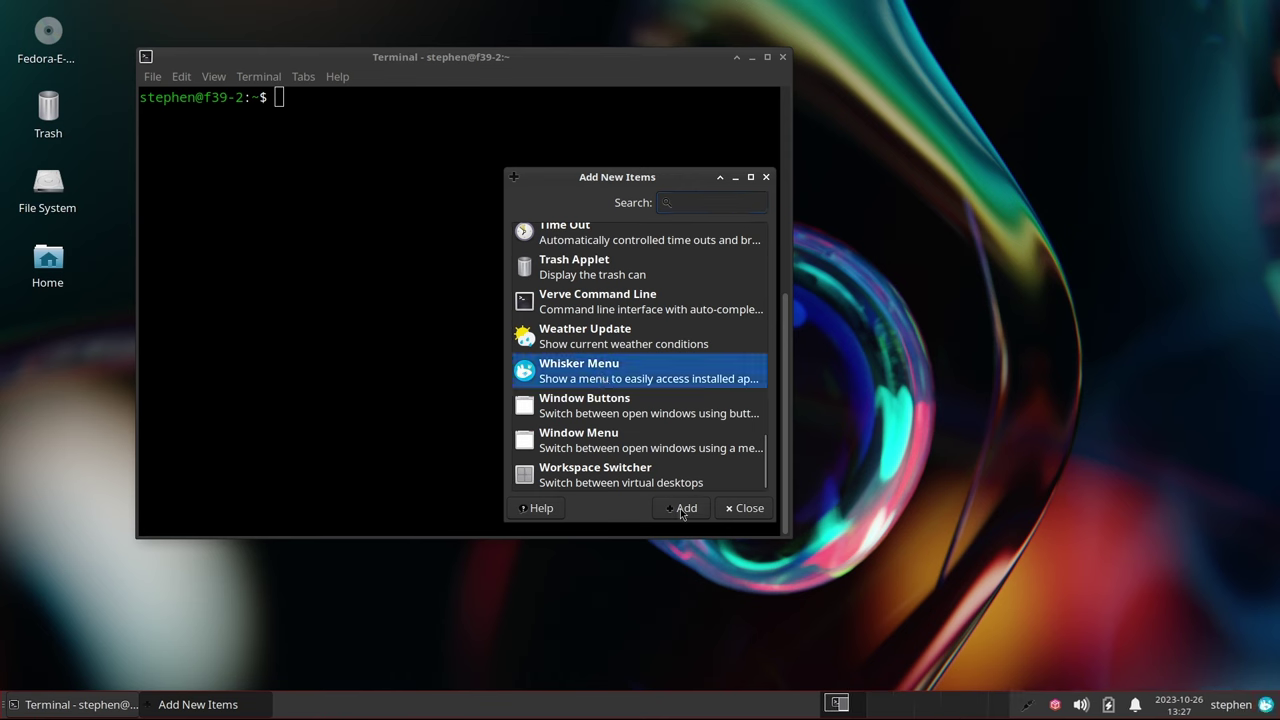
{"action": "left_click", "coordinate": [746, 508]}
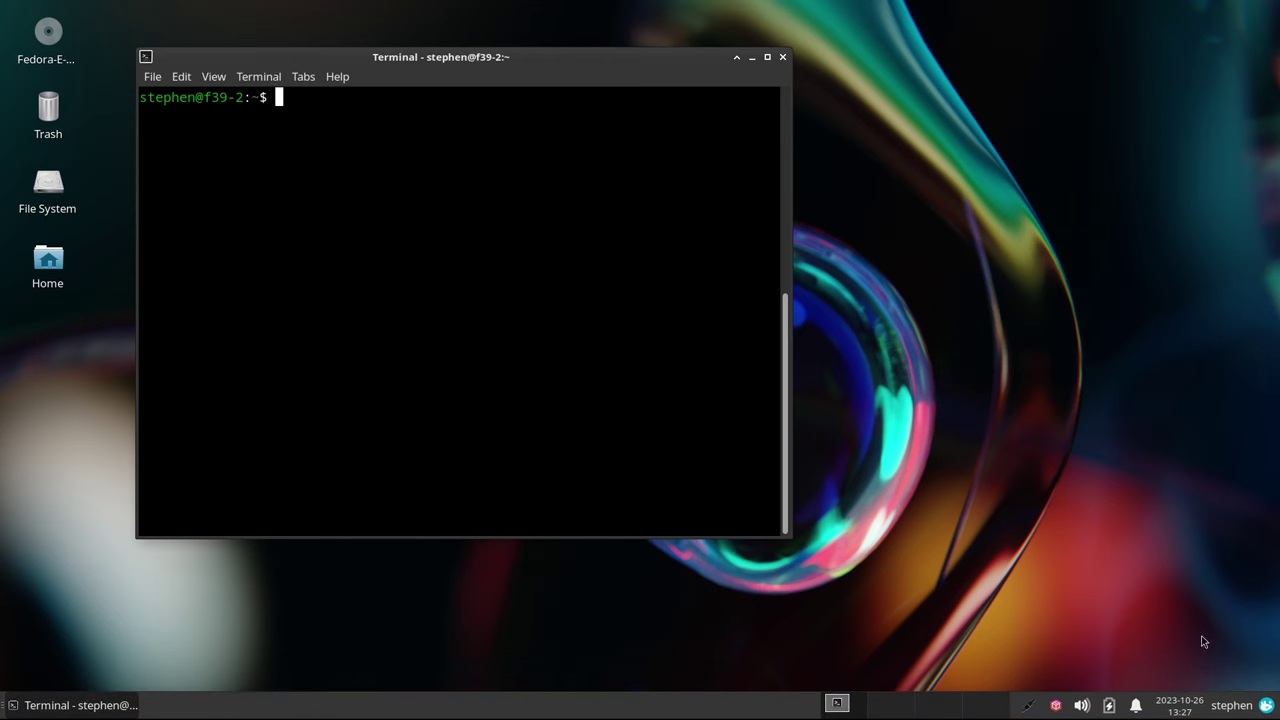
Move the Whisker Menu button from the right end to the panel's far left end
{"action": "right_click", "coordinate": [1266, 705]}
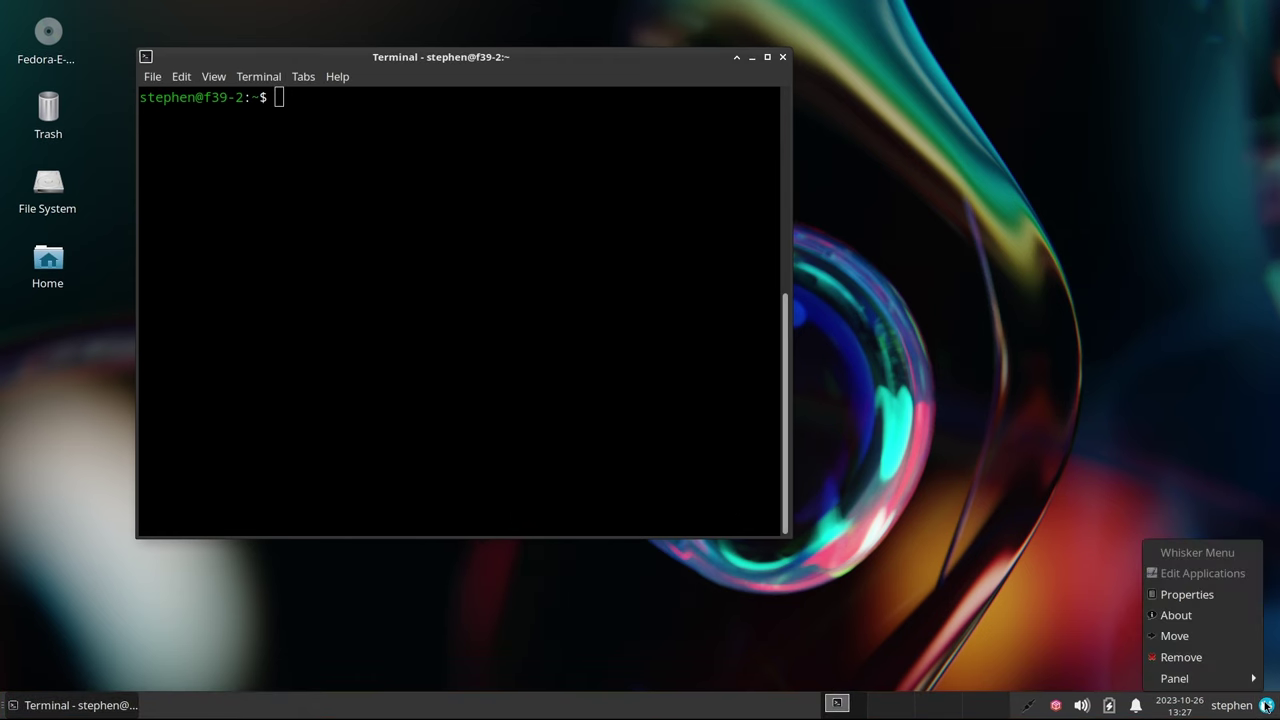
{"action": "left_click", "coordinate": [1199, 637]}
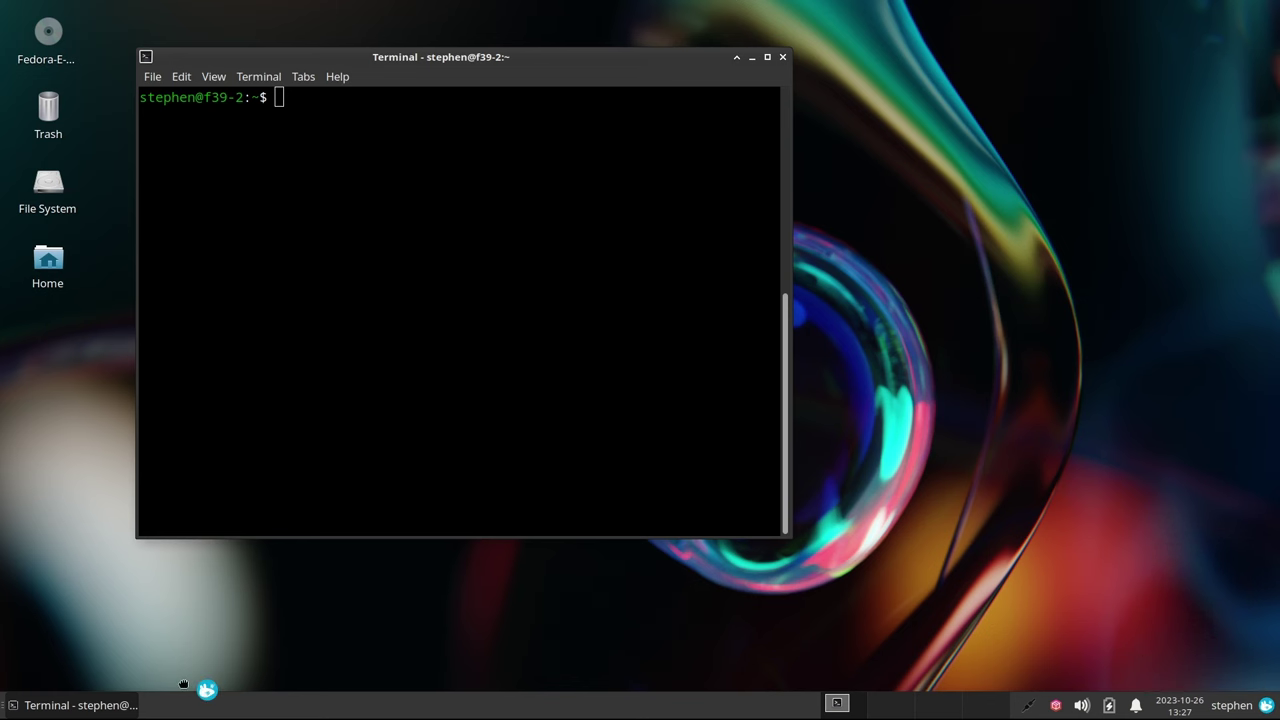
{"action": "left_click", "coordinate": [4, 696]}
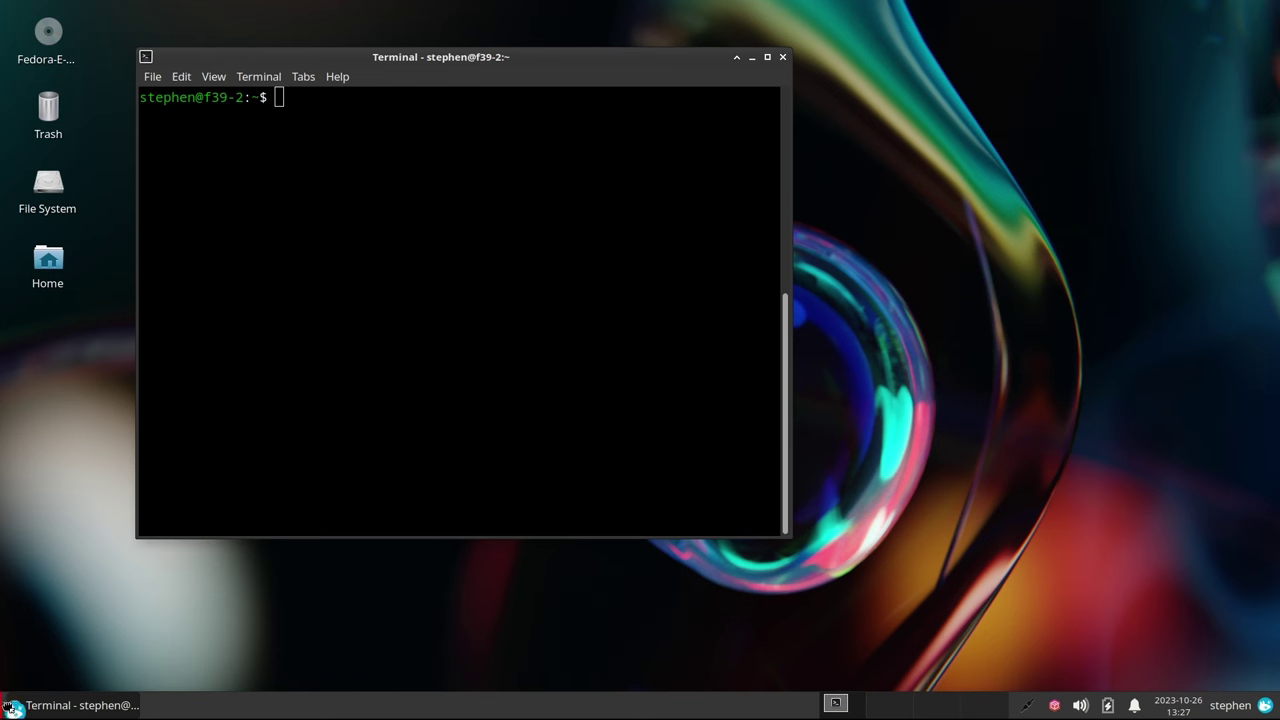
{"action": "left_click", "coordinate": [8, 703]}
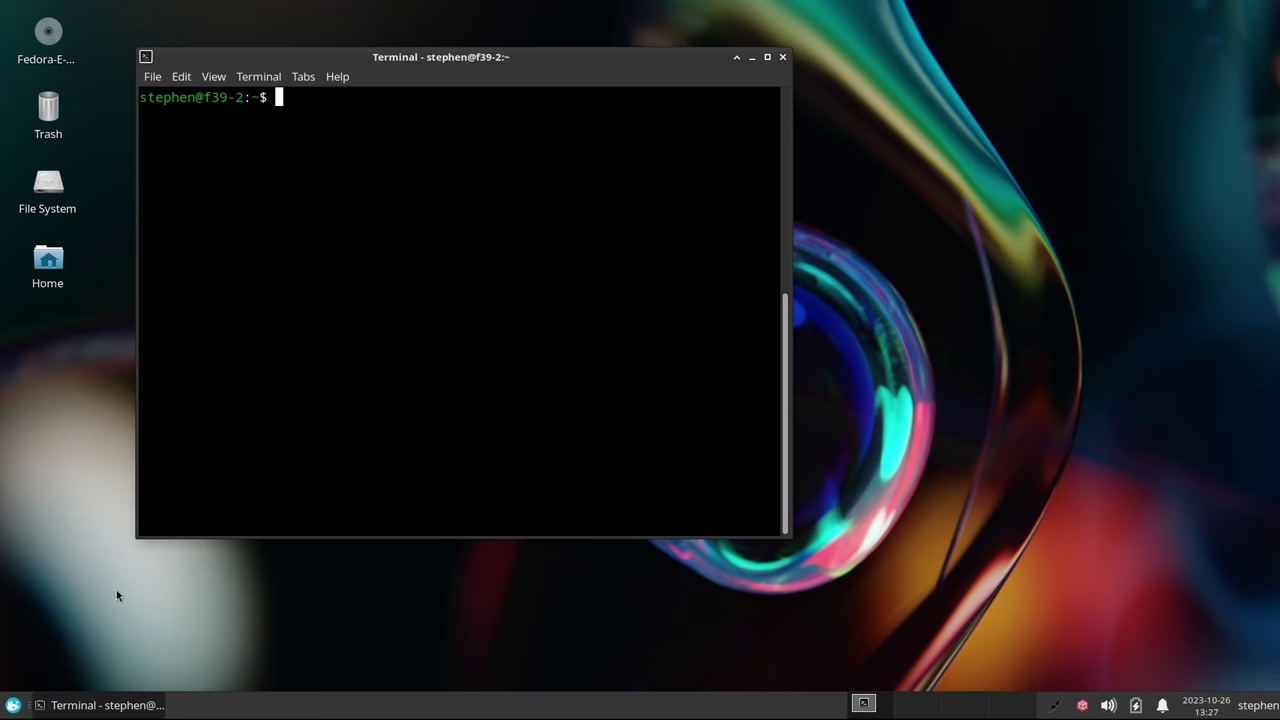
In Whisker Menu properties, set icon size Smaller and opacity 80, preview, then open the icon chooser
{"action": "right_click", "coordinate": [12, 705]}
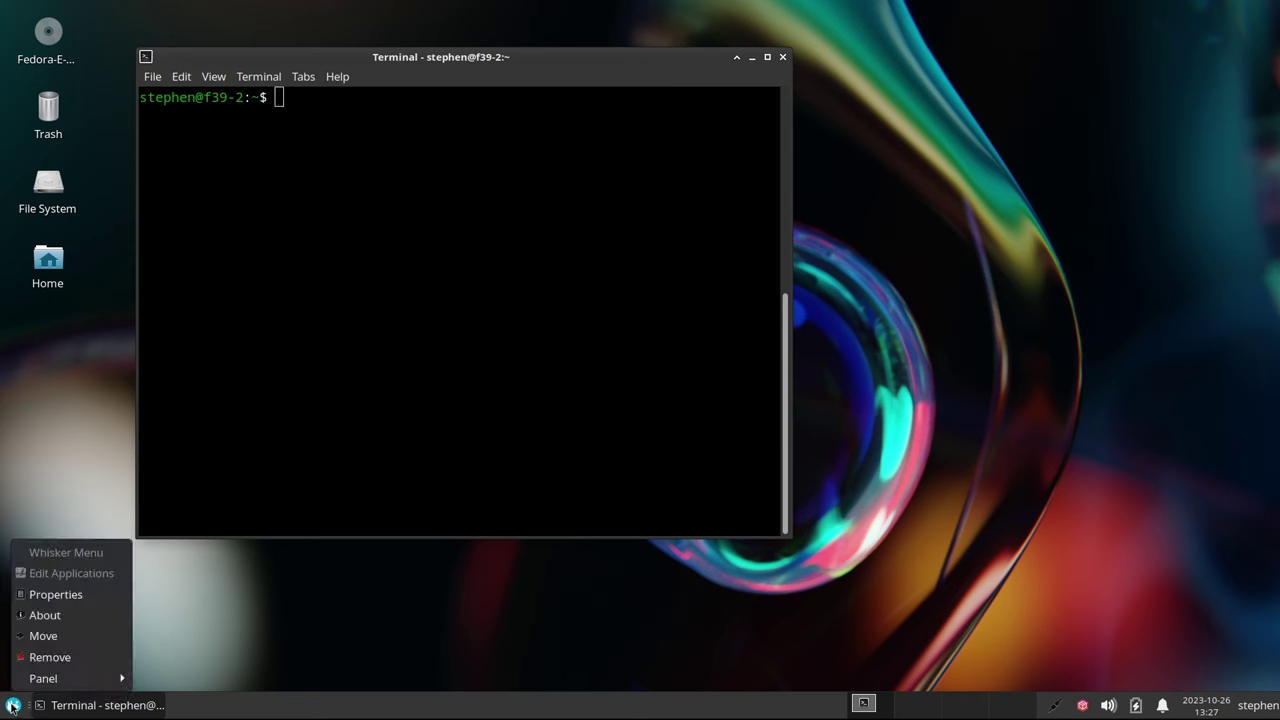
{"action": "left_click", "coordinate": [45, 597]}
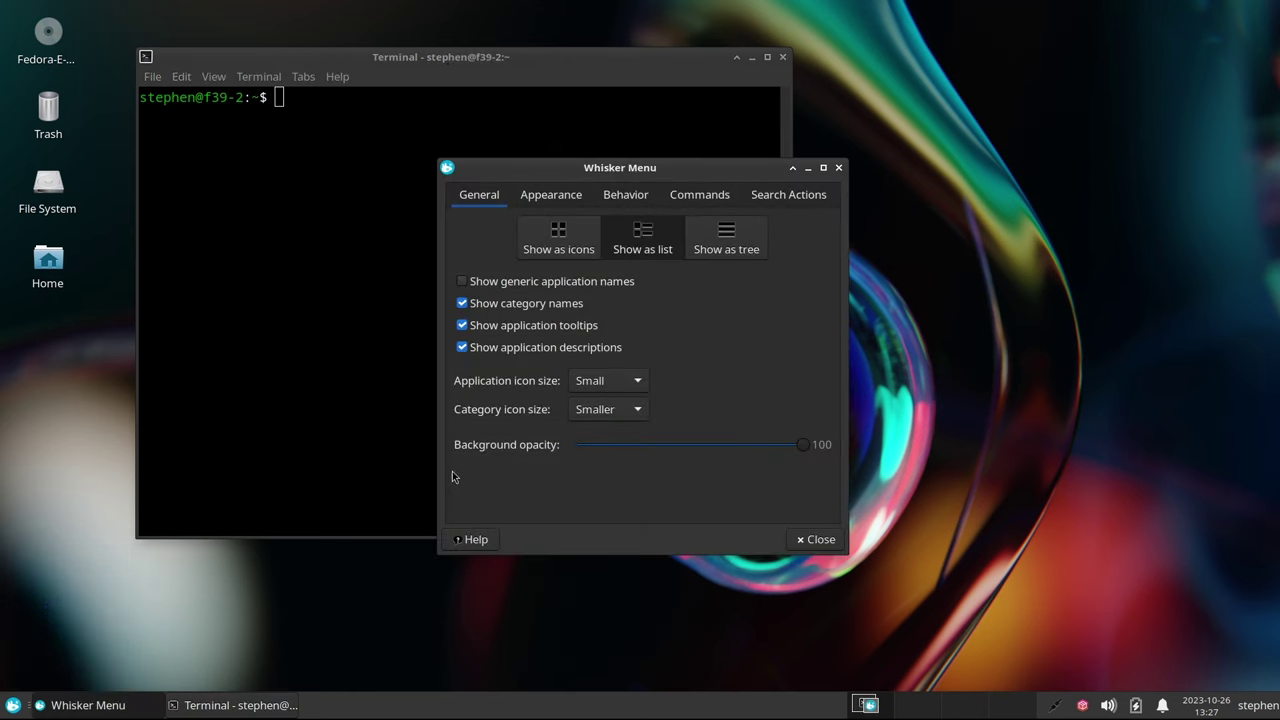
{"action": "left_click", "coordinate": [637, 383]}
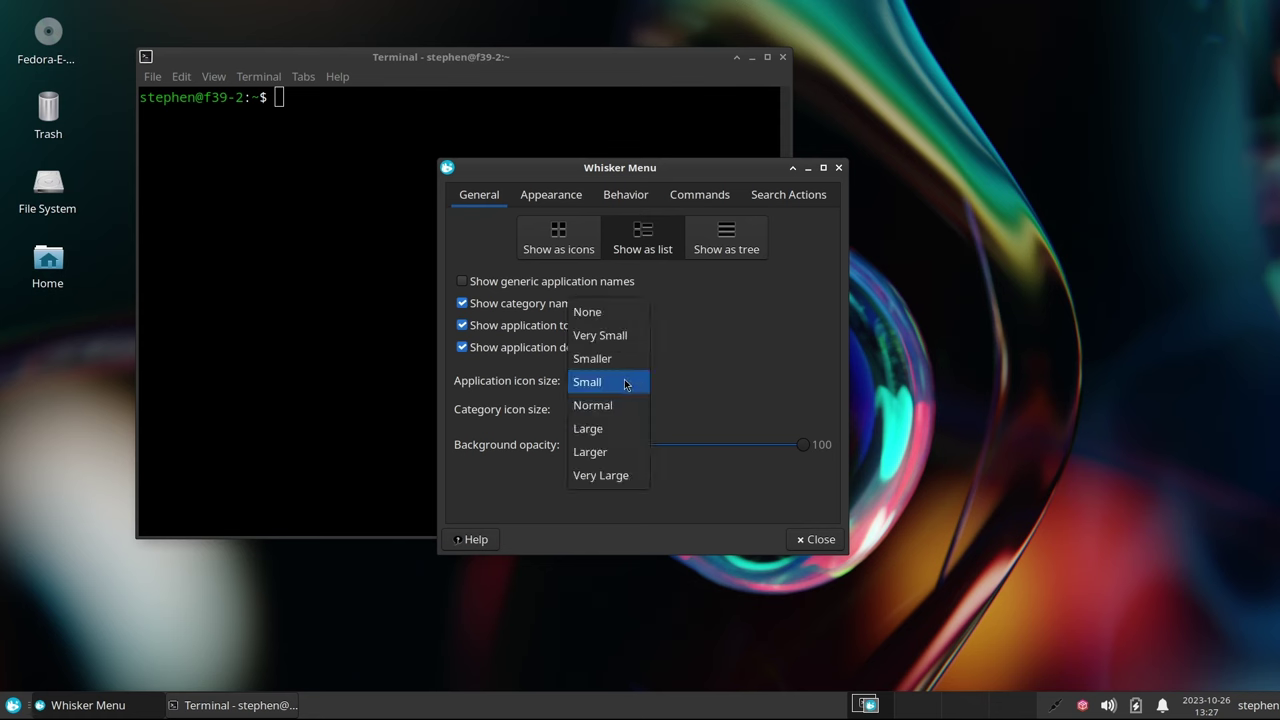
{"action": "left_click", "coordinate": [620, 358]}
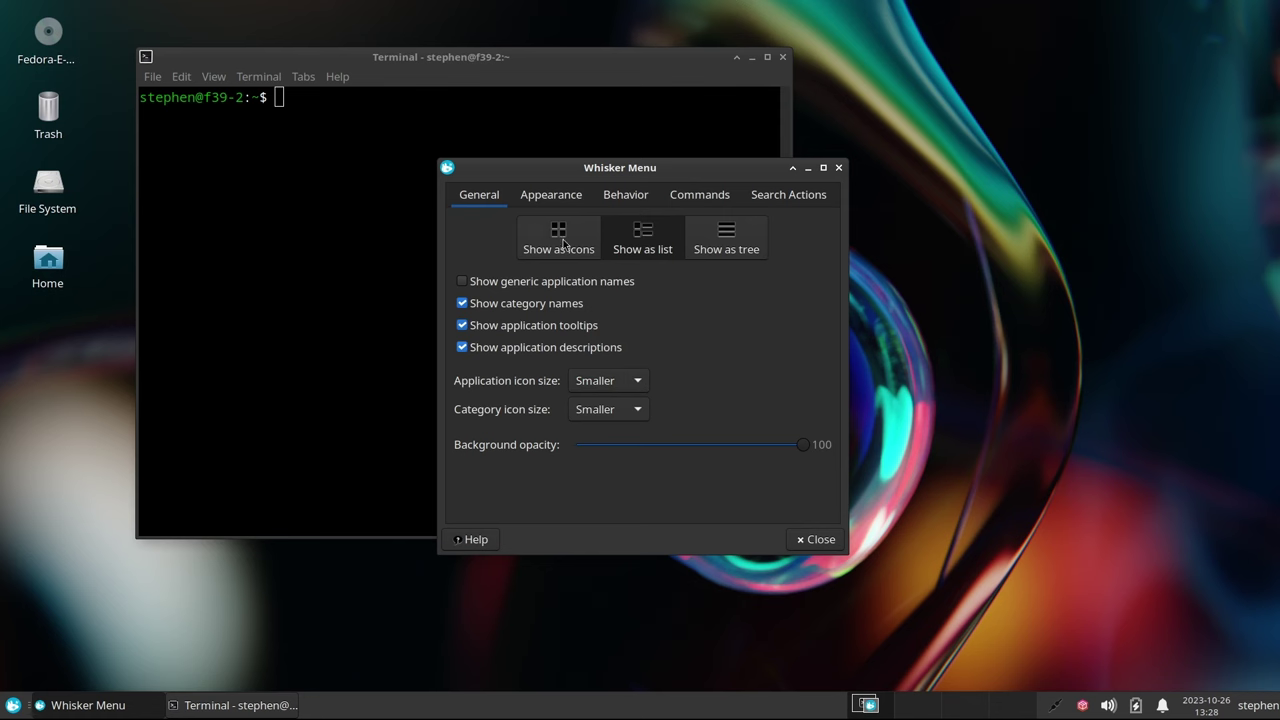
{"action": "left_click_drag", "start_coordinate": [803, 445], "coordinate": [757, 450]}
{"action": "left_click", "coordinate": [10, 707]}
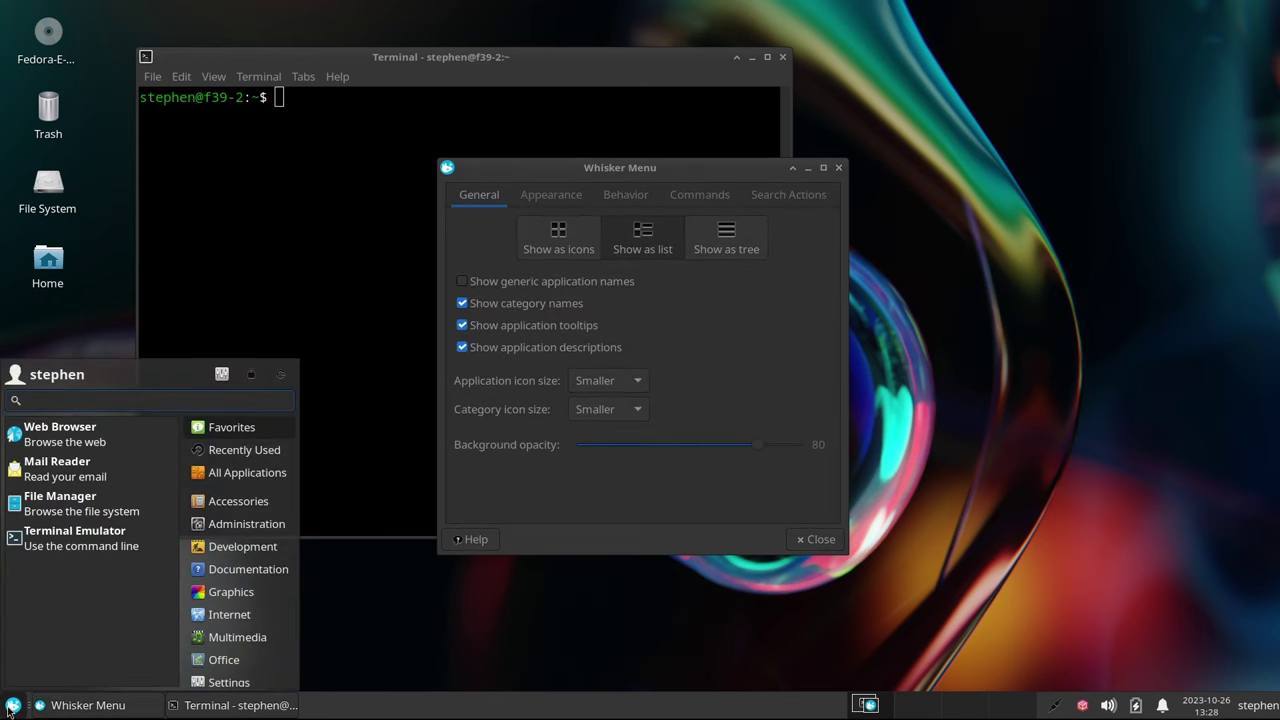
{"action": "left_click", "coordinate": [10, 707]}
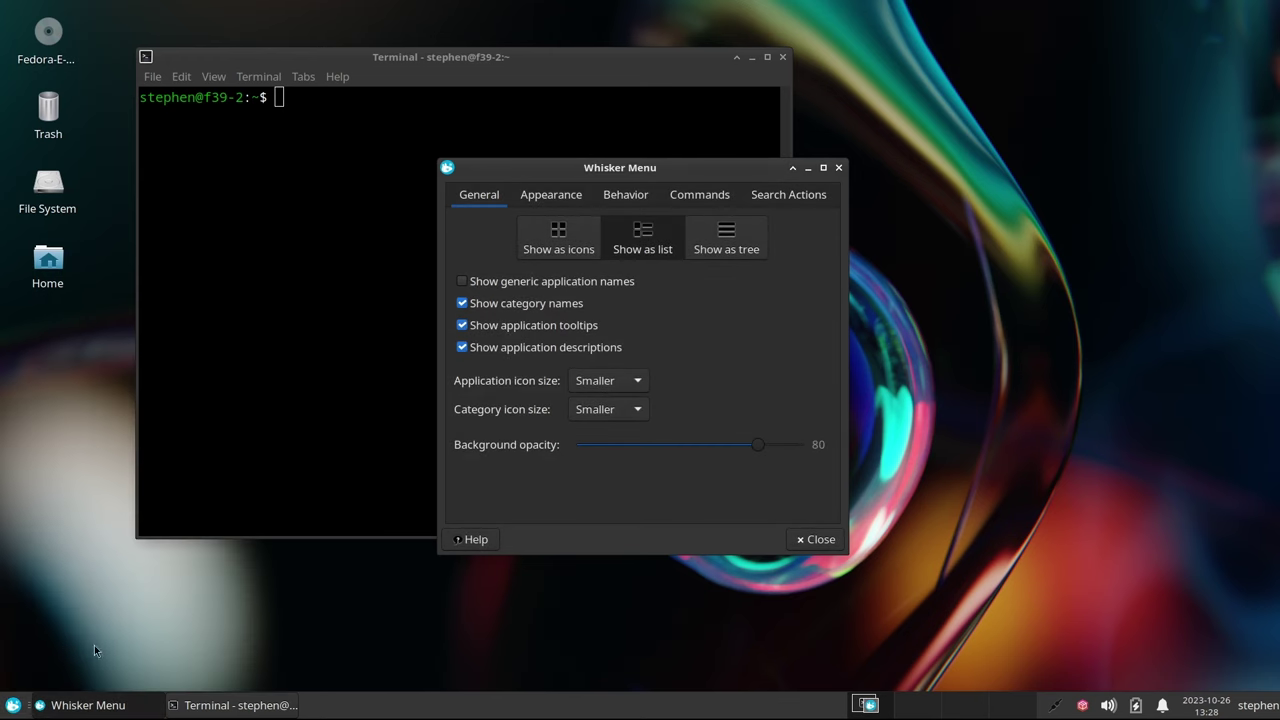
{"action": "left_click", "coordinate": [558, 197]}
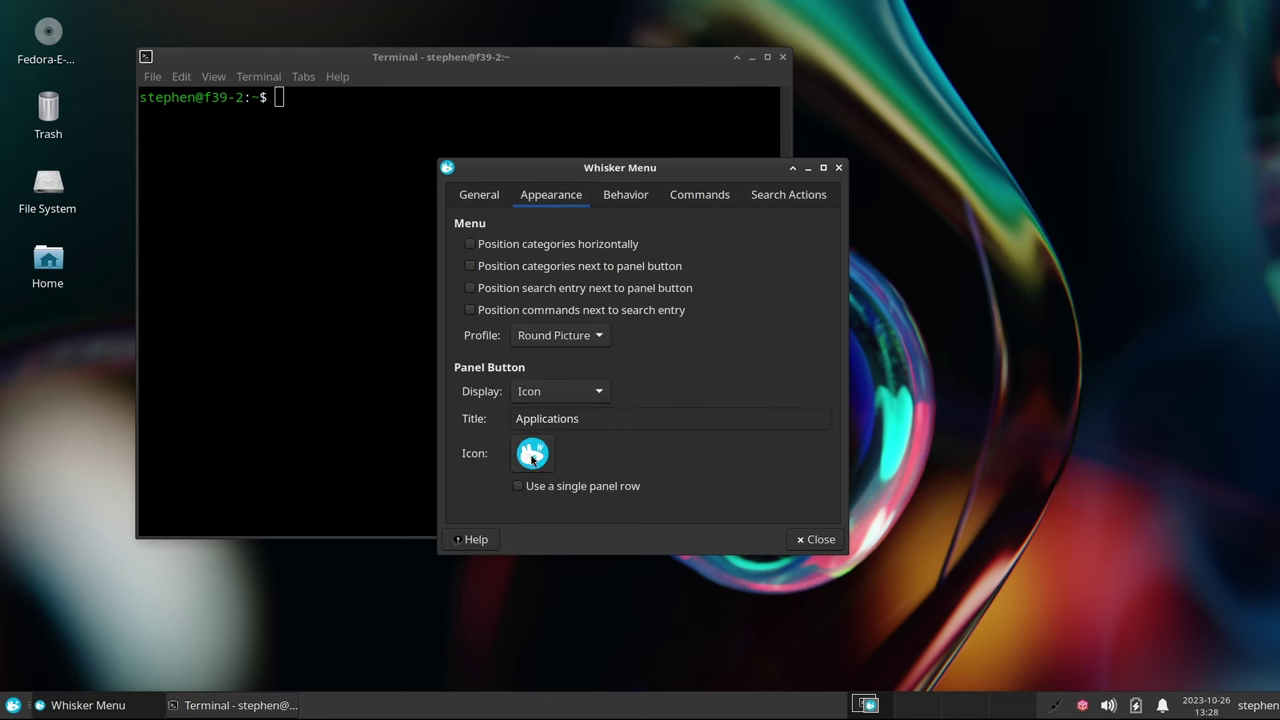
{"action": "left_click", "coordinate": [533, 455]}
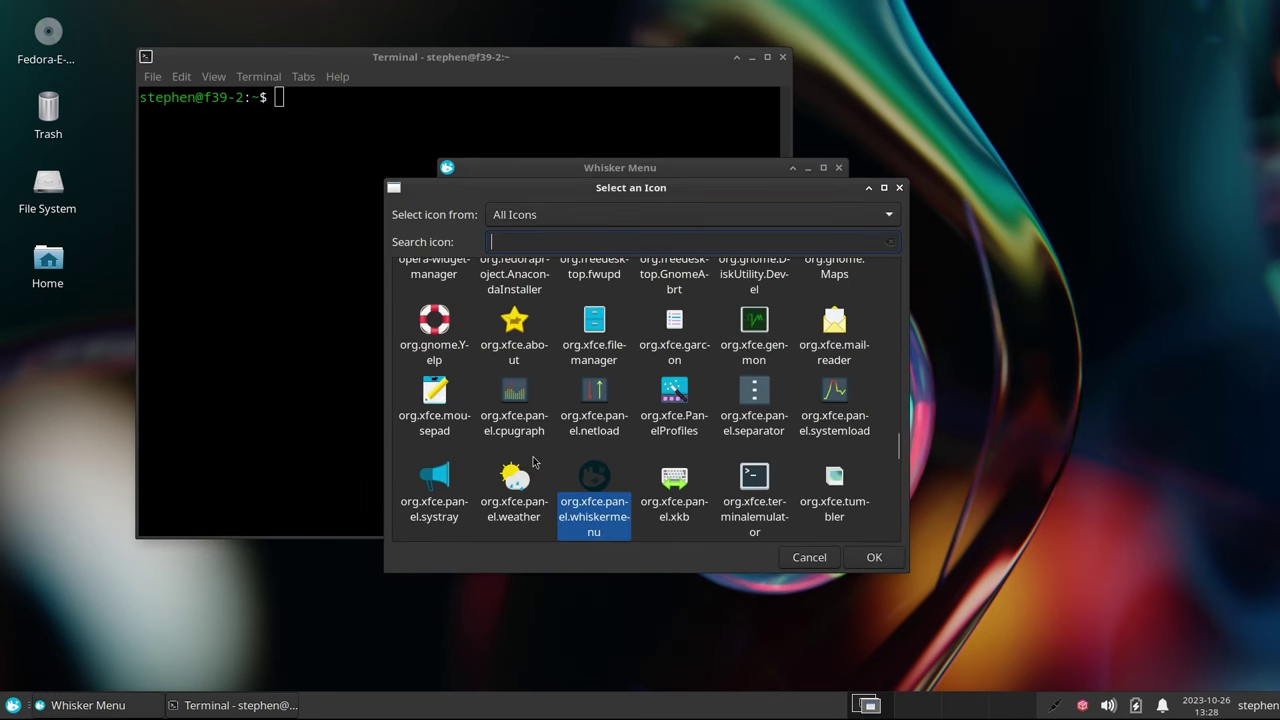
Search 'Fedora', set fedora-logo-icon as the menu button icon, and close Whisker Menu settings
{"action": "type", "text": "Fedora"}
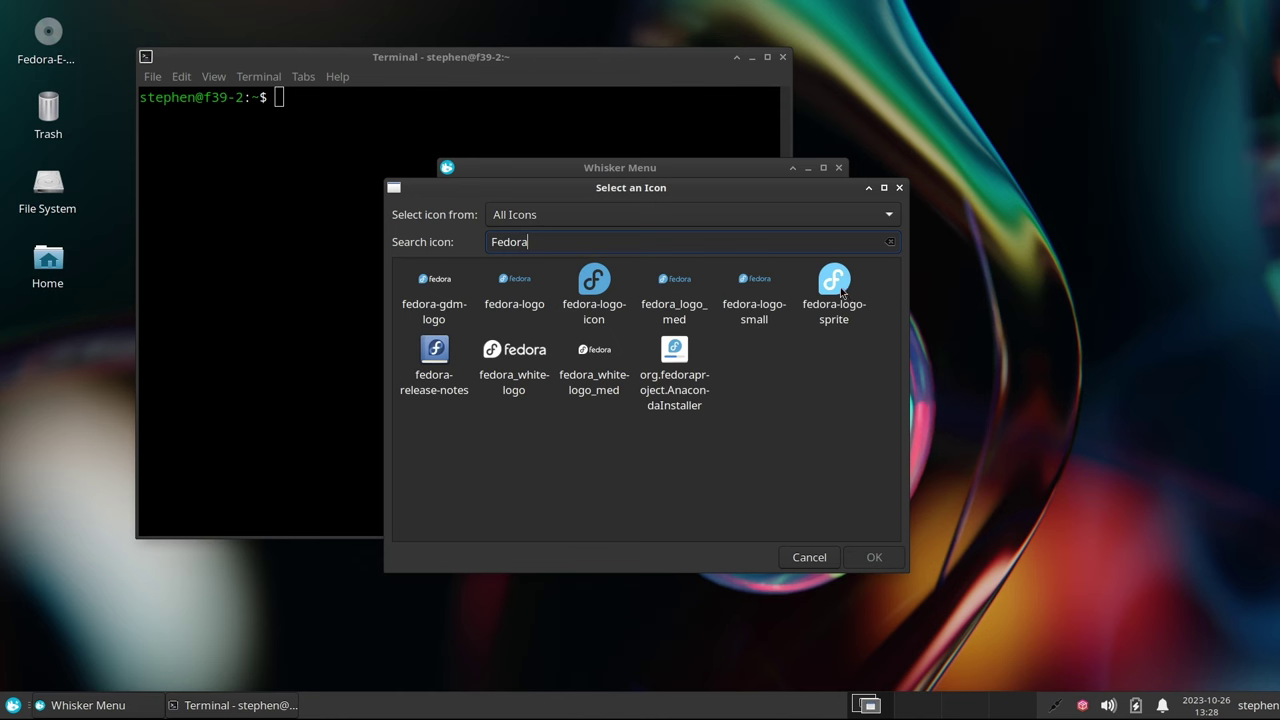
{"action": "left_click", "coordinate": [601, 287]}
{"action": "left_click", "coordinate": [875, 557]}
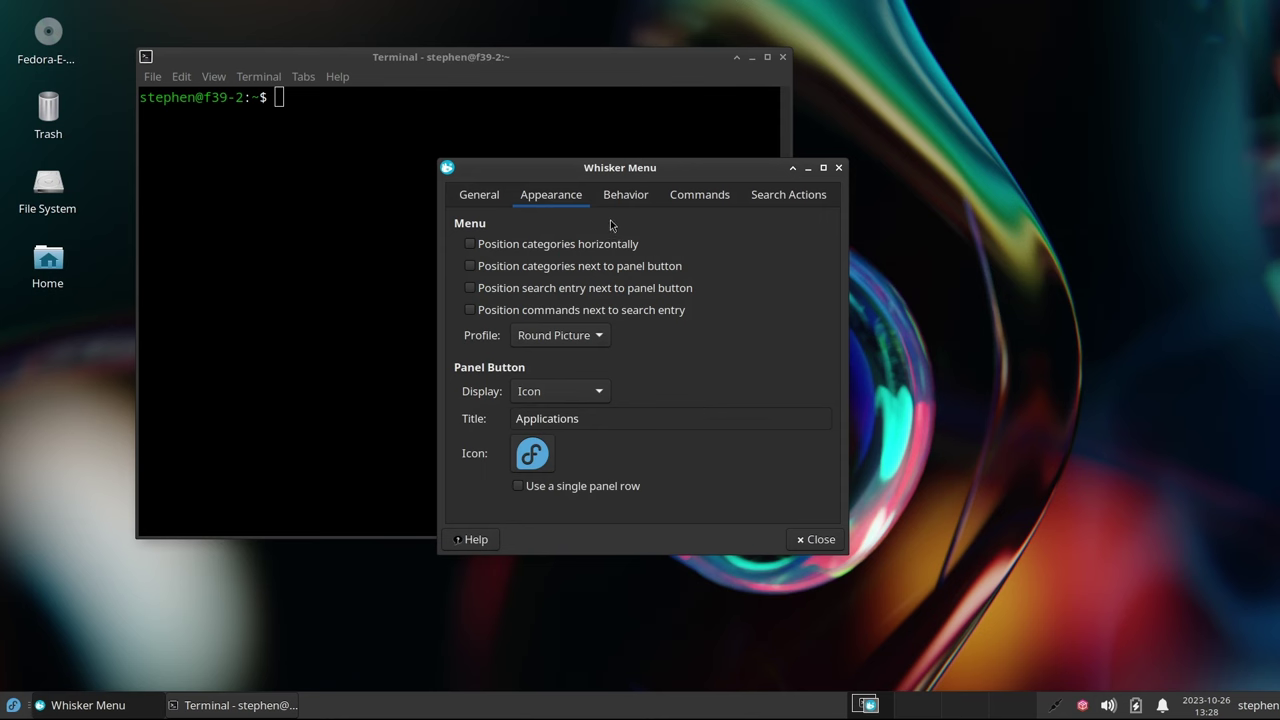
{"action": "left_click", "coordinate": [811, 540]}
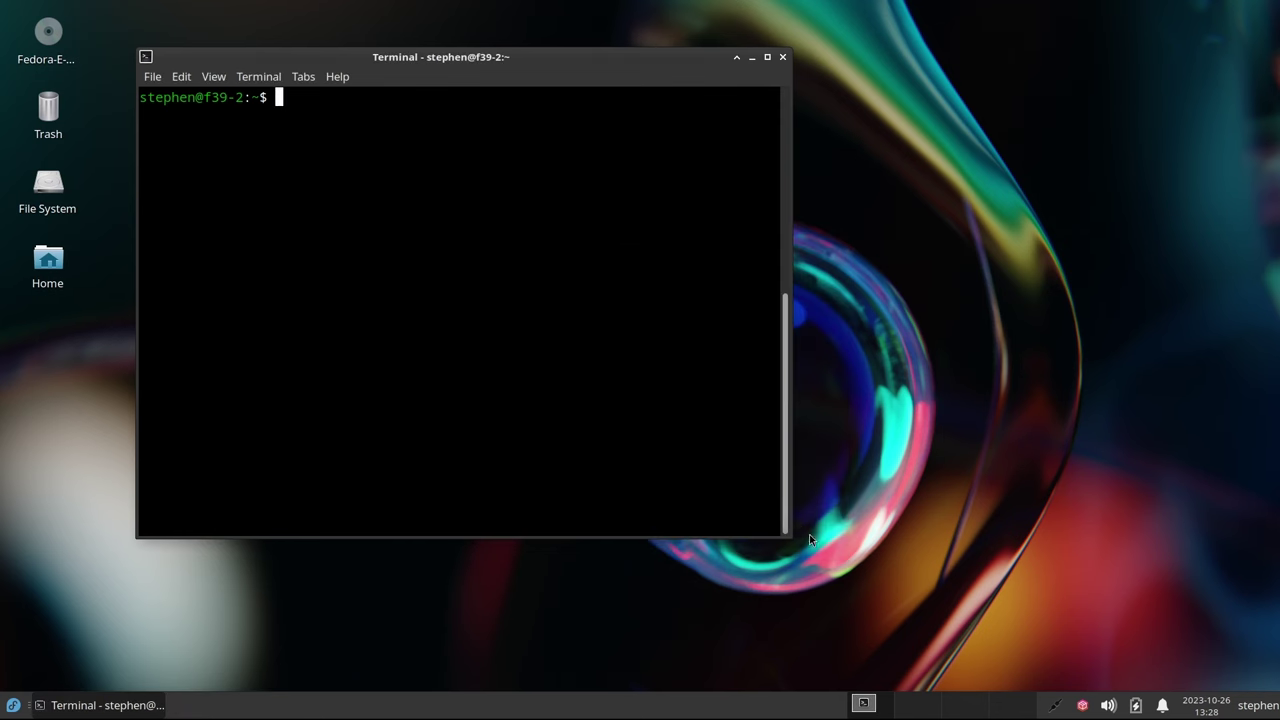
{"action": "left_click", "coordinate": [16, 705]}
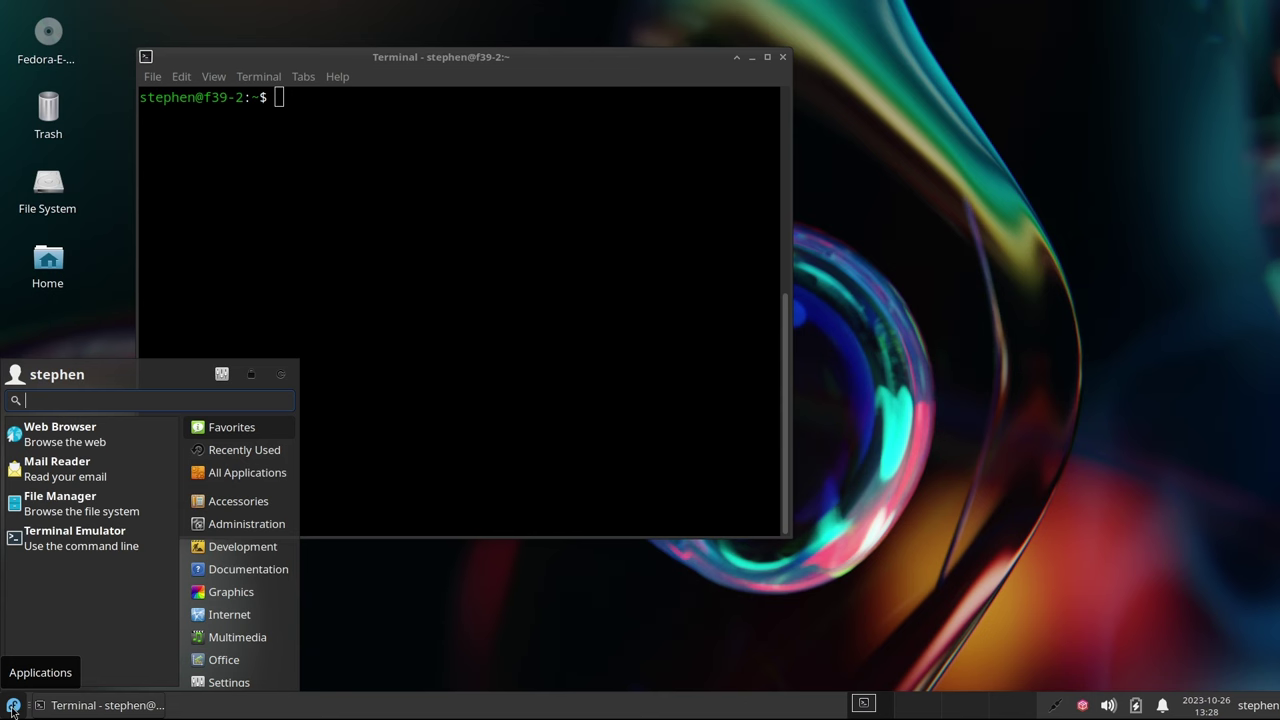
{"action": "left_click", "coordinate": [13, 707]}
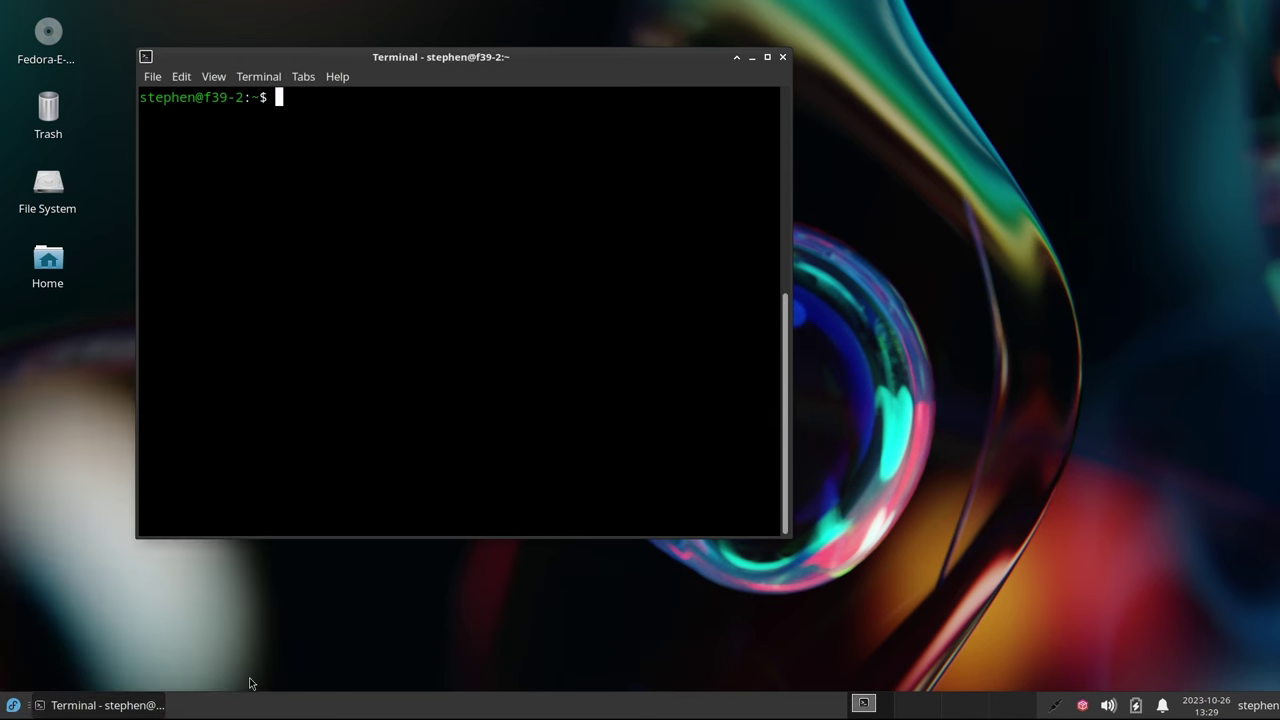
Add two Launcher items to the panel from the Add New Items list
{"action": "right_click", "coordinate": [256, 709]}
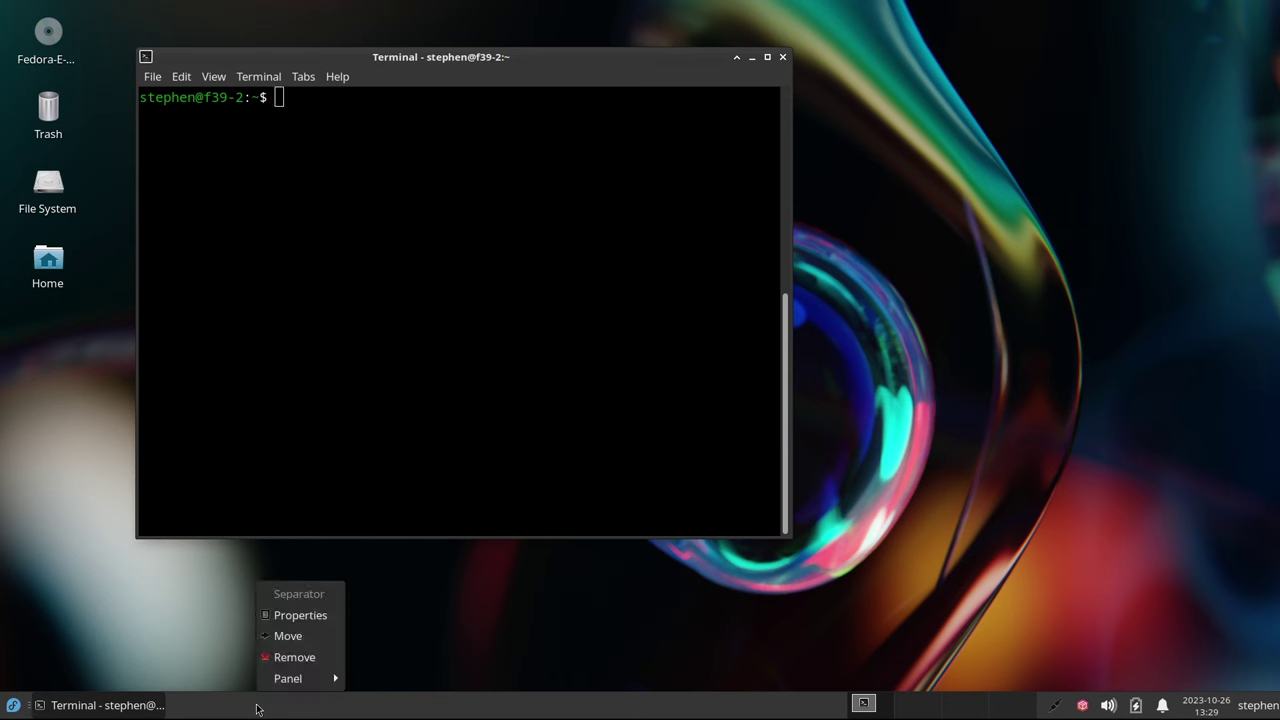
{"action": "mouse_move", "coordinate": [287, 678]}
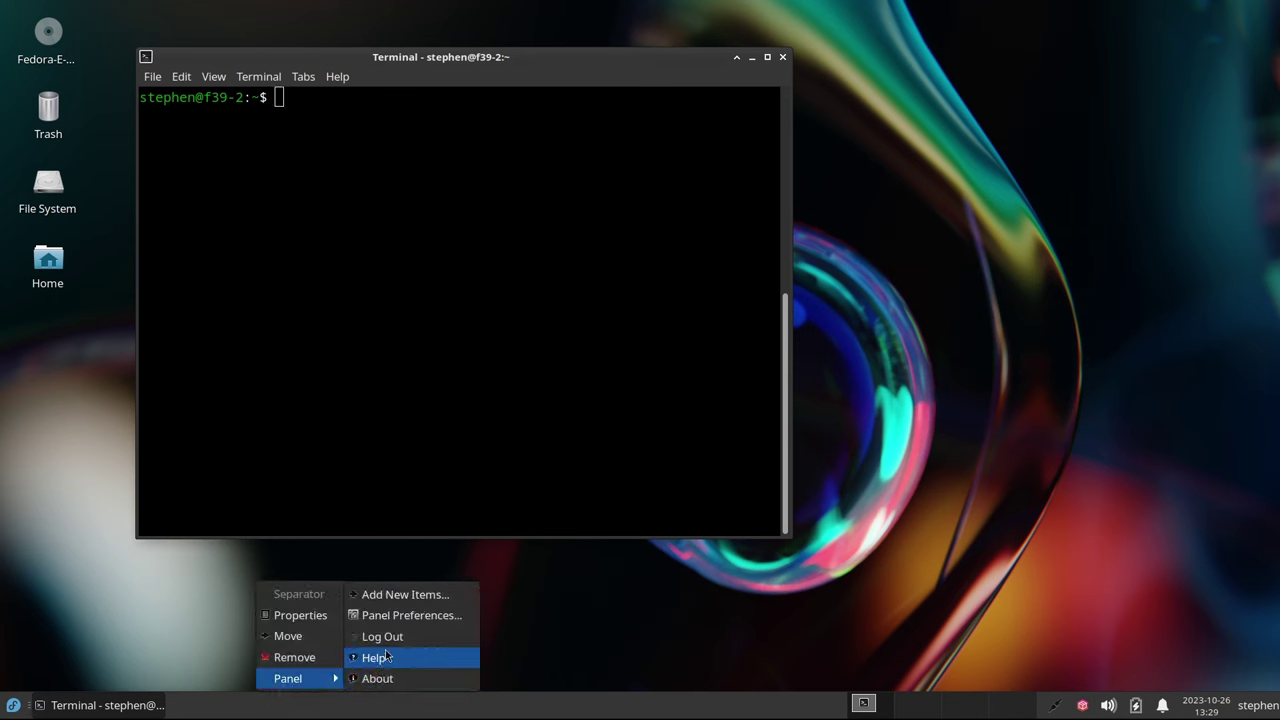
{"action": "left_click", "coordinate": [404, 596]}
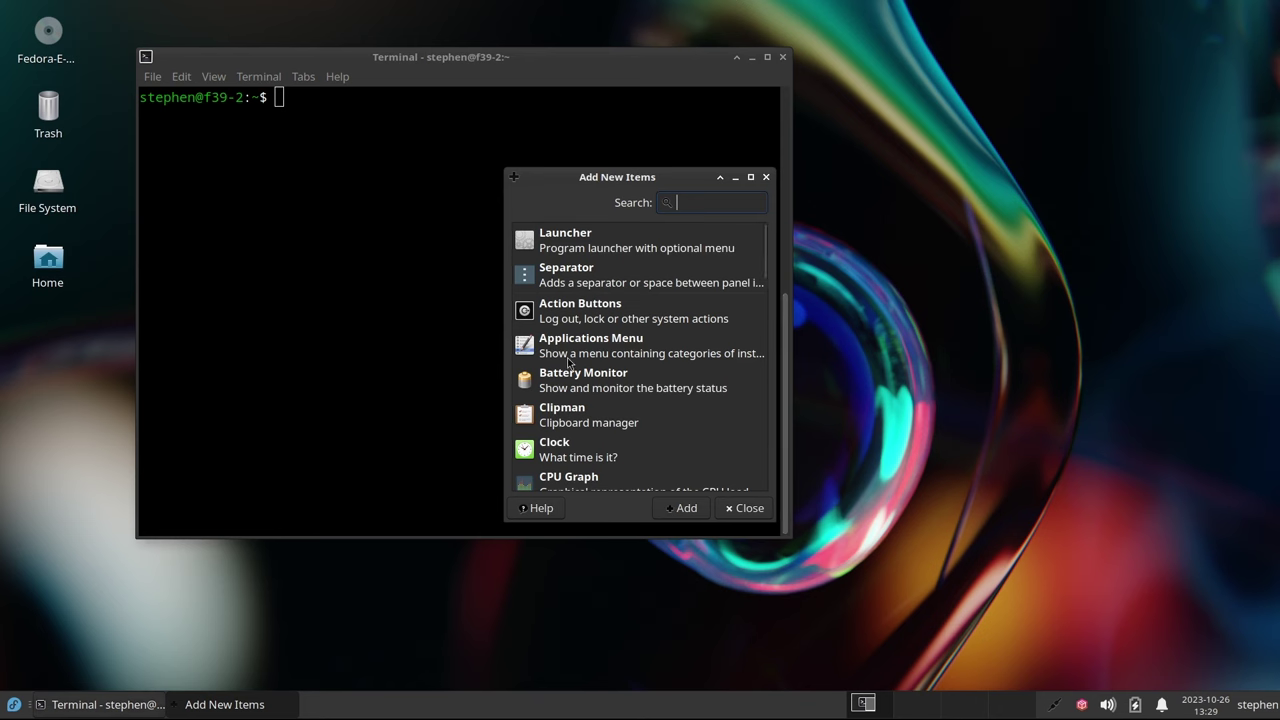
{"action": "left_click", "coordinate": [590, 243]}
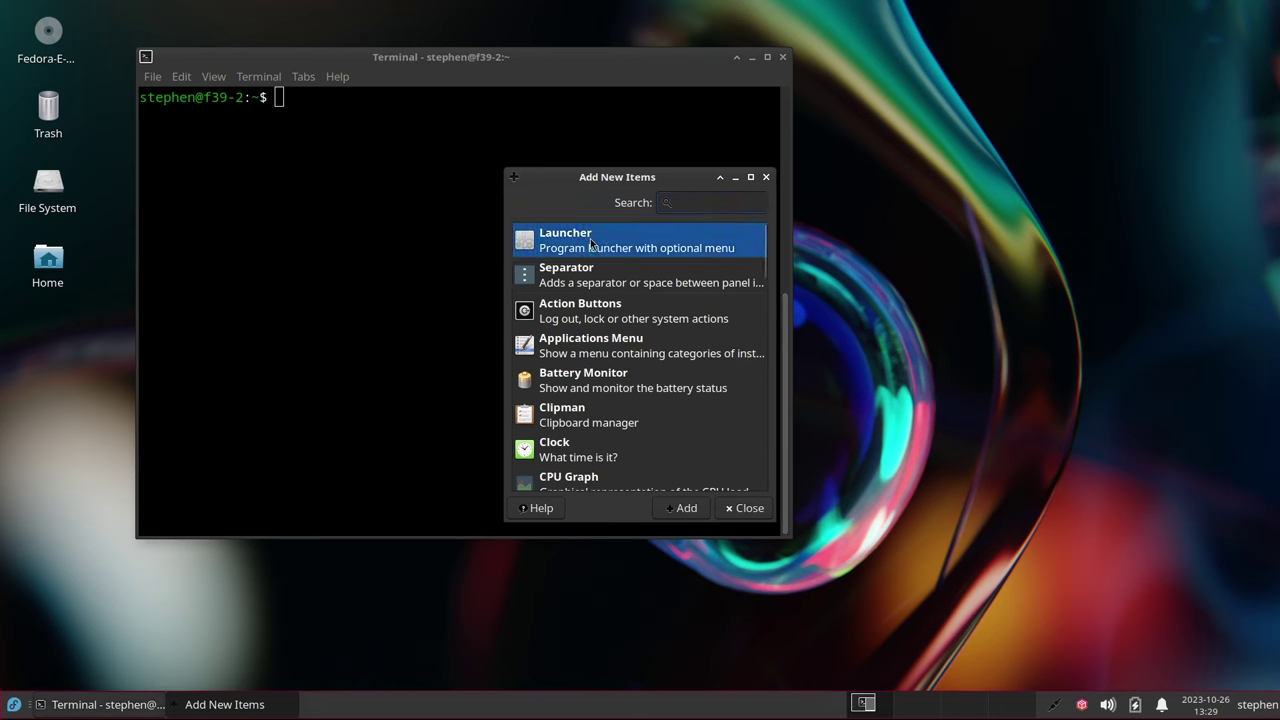
{"action": "left_click", "coordinate": [683, 509]}
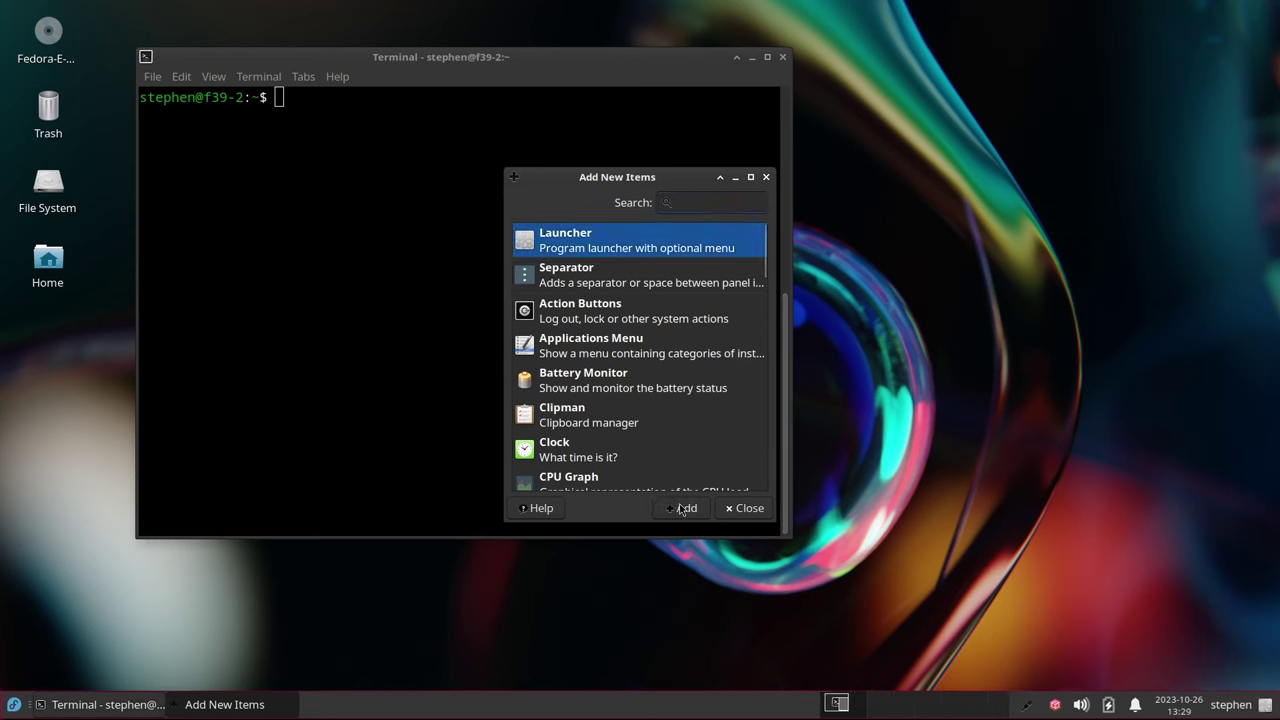
{"action": "left_click", "coordinate": [683, 509]}
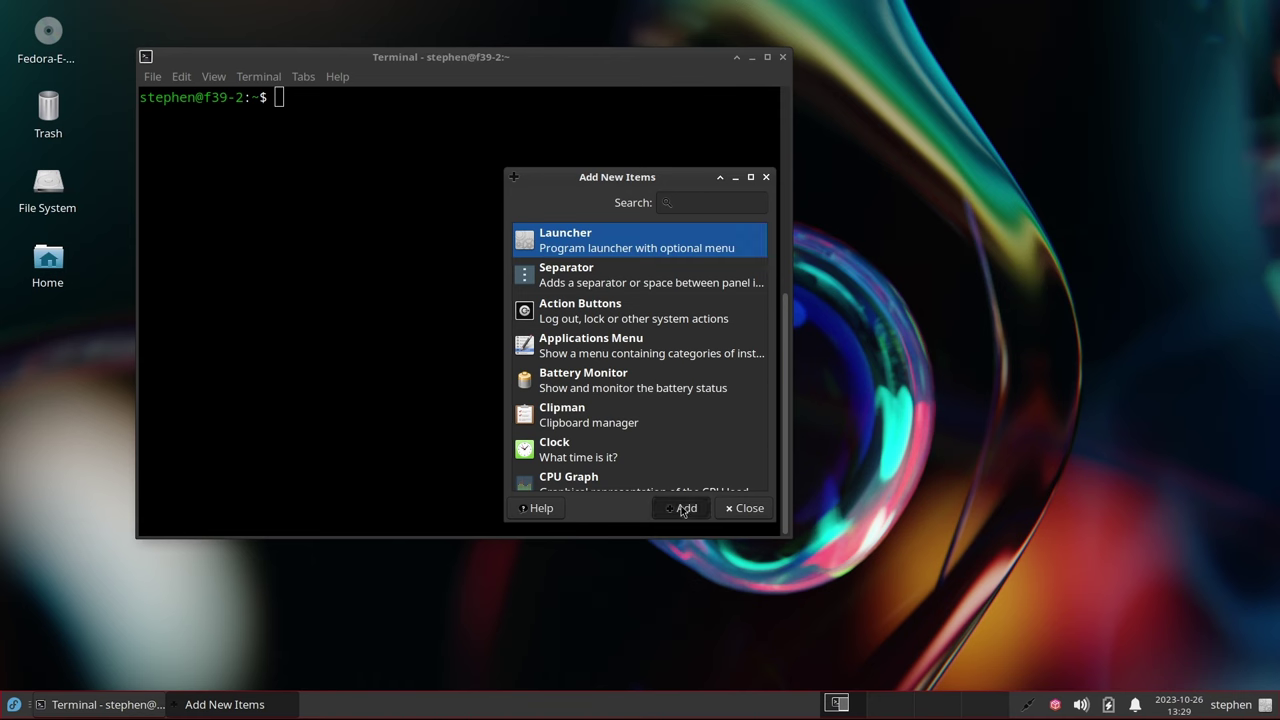
{"action": "left_click", "coordinate": [748, 509]}
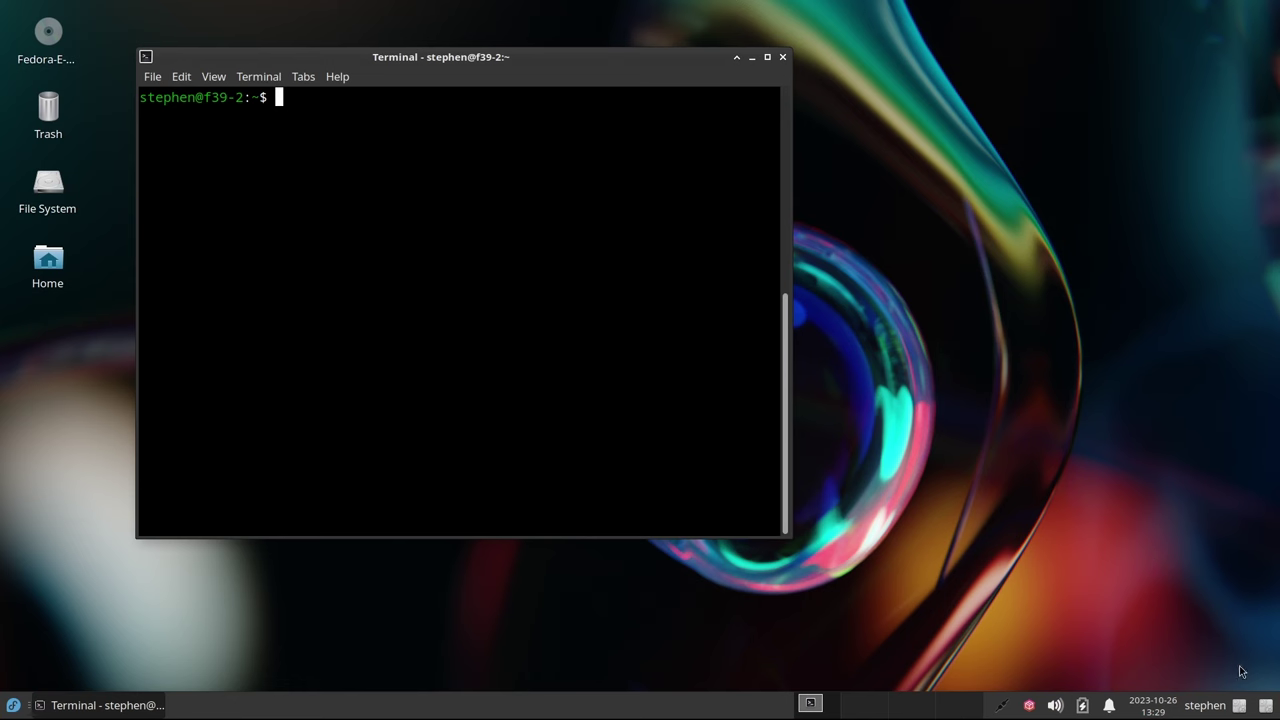
Move both new launchers beside the Whisker Menu button and open the first launcher's properties
{"action": "right_click", "coordinate": [1240, 710]}
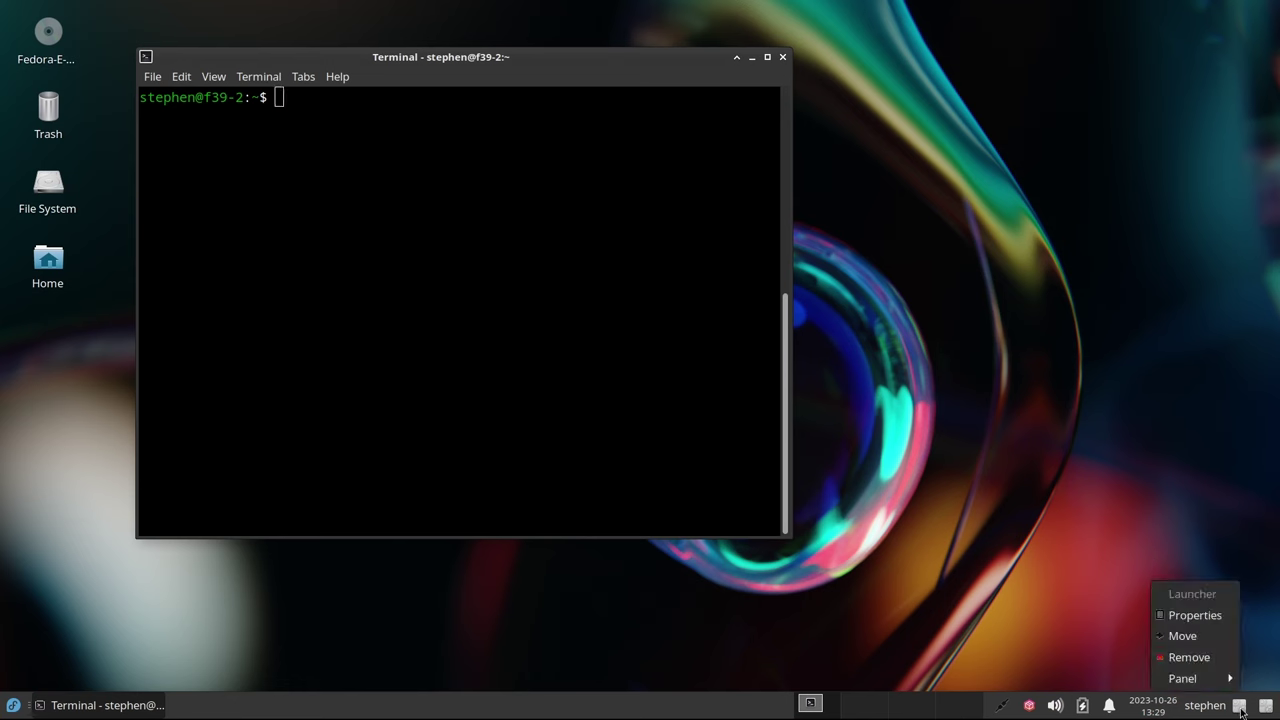
{"action": "left_click", "coordinate": [1212, 642]}
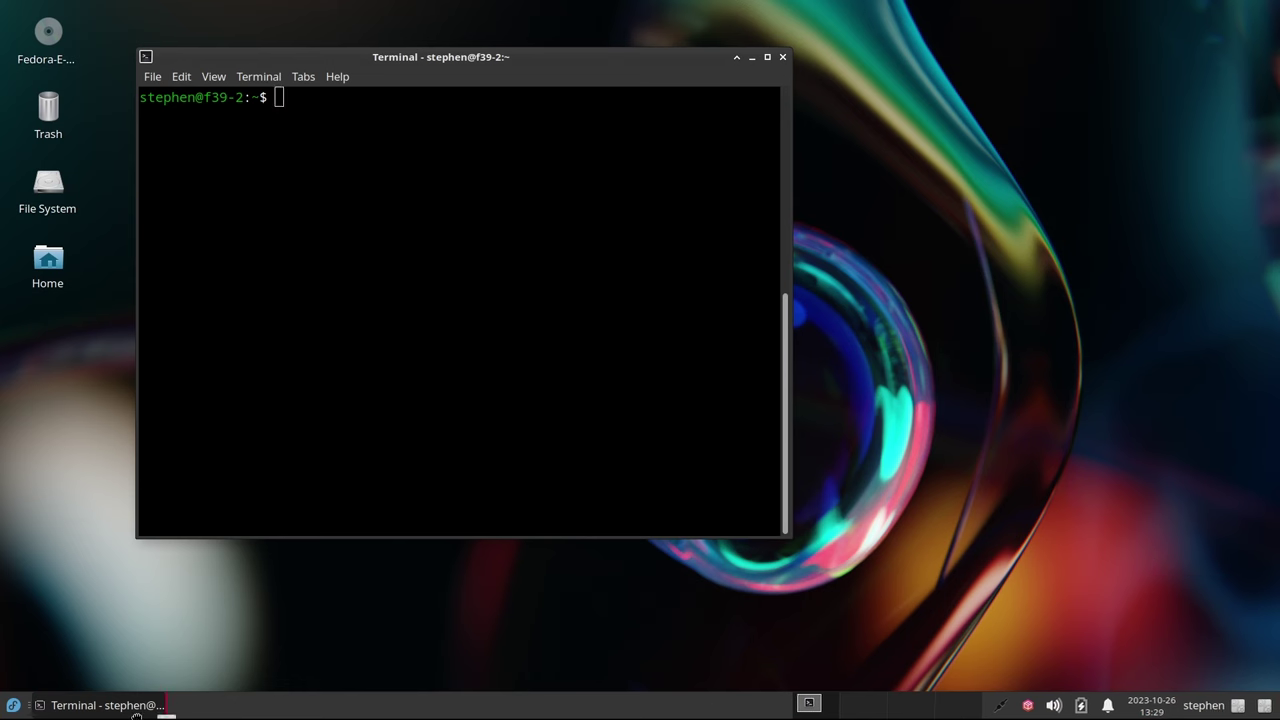
{"action": "left_click", "coordinate": [30, 704]}
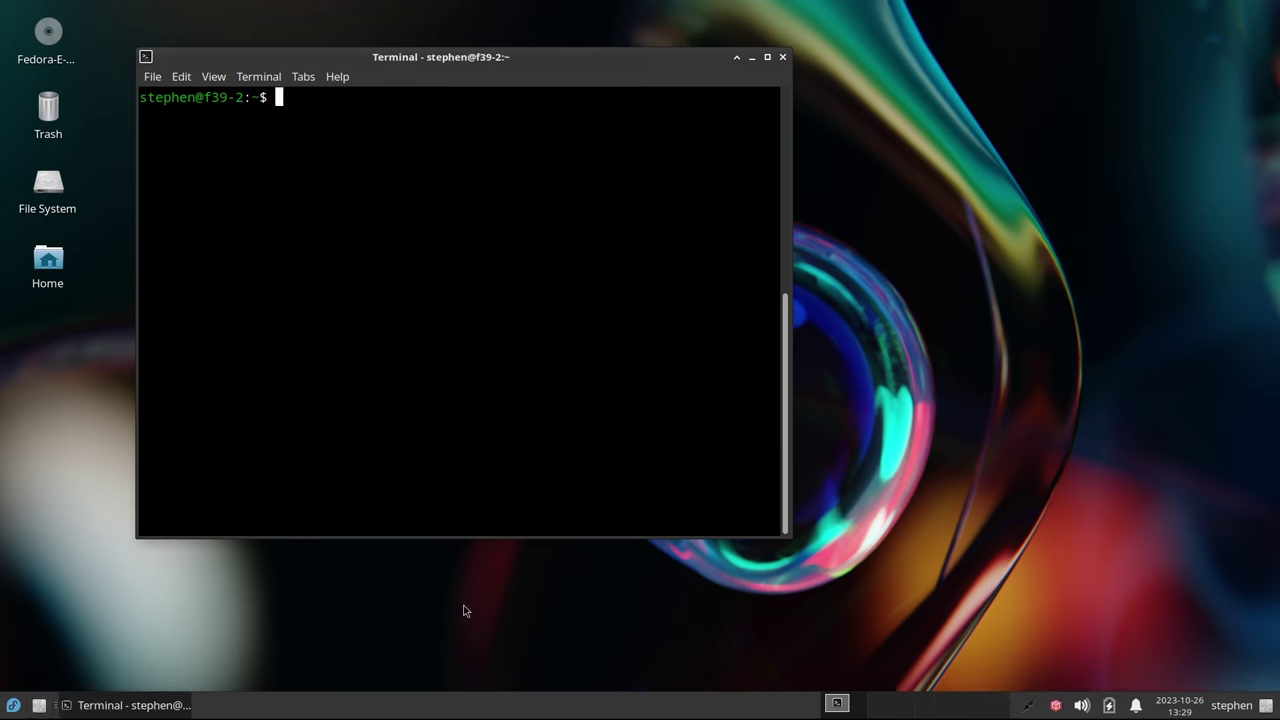
{"action": "right_click", "coordinate": [1265, 707]}
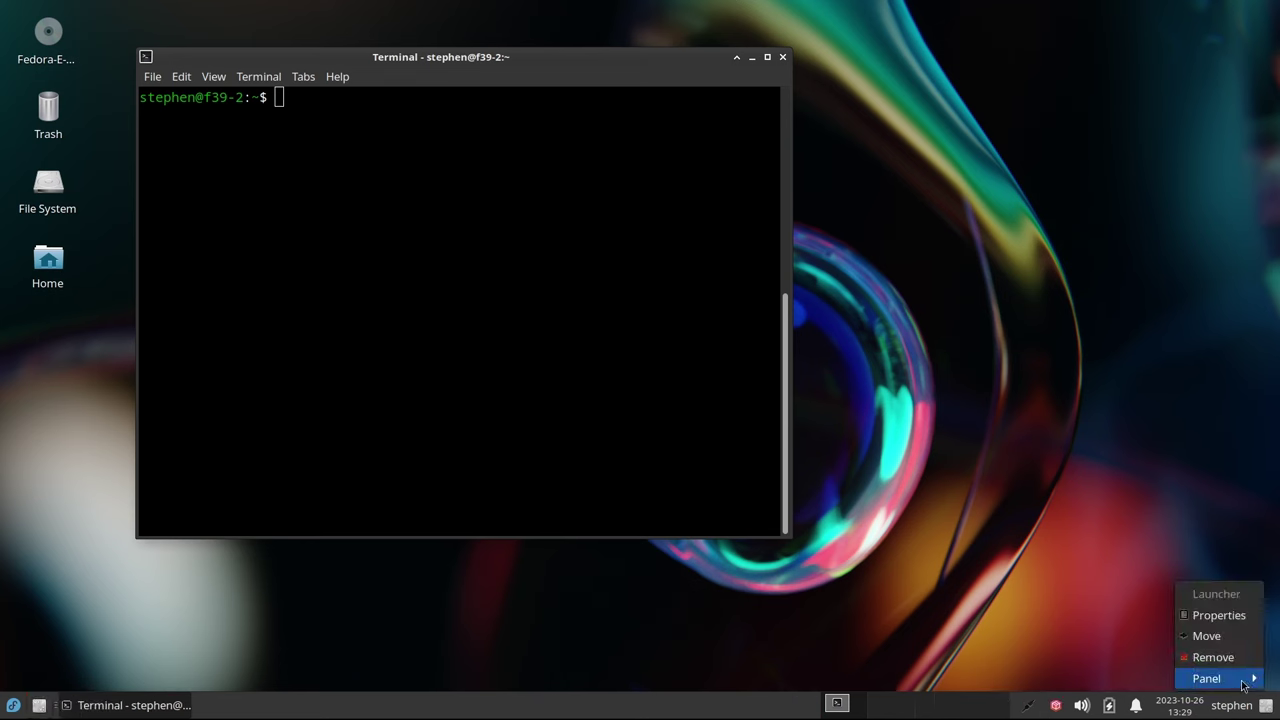
{"action": "left_click", "coordinate": [1207, 636]}
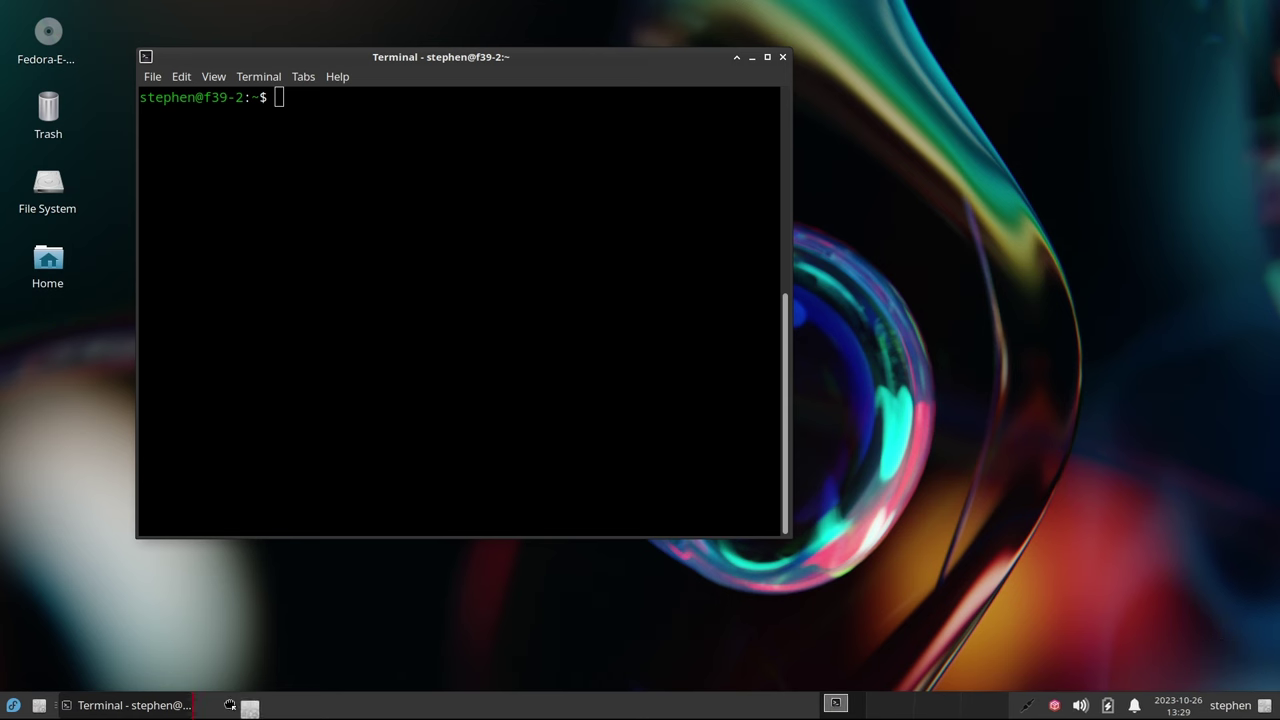
{"action": "left_click", "coordinate": [58, 705]}
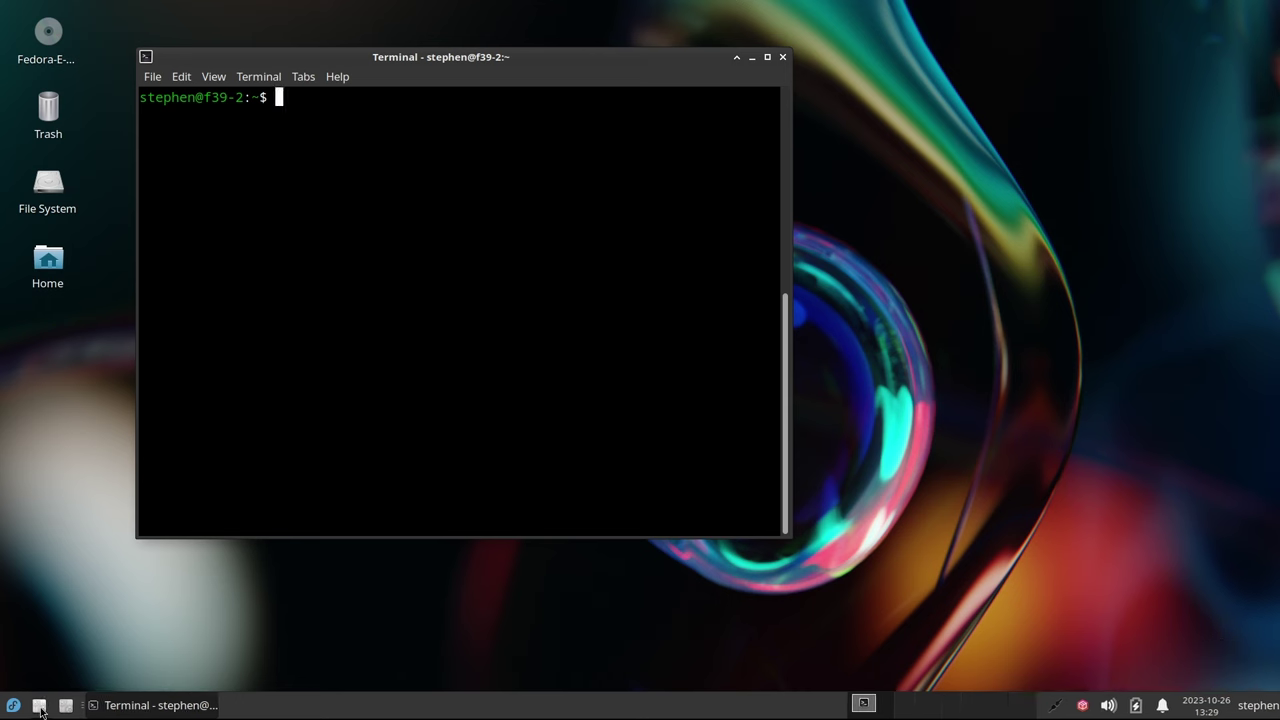
{"action": "right_click", "coordinate": [39, 705]}
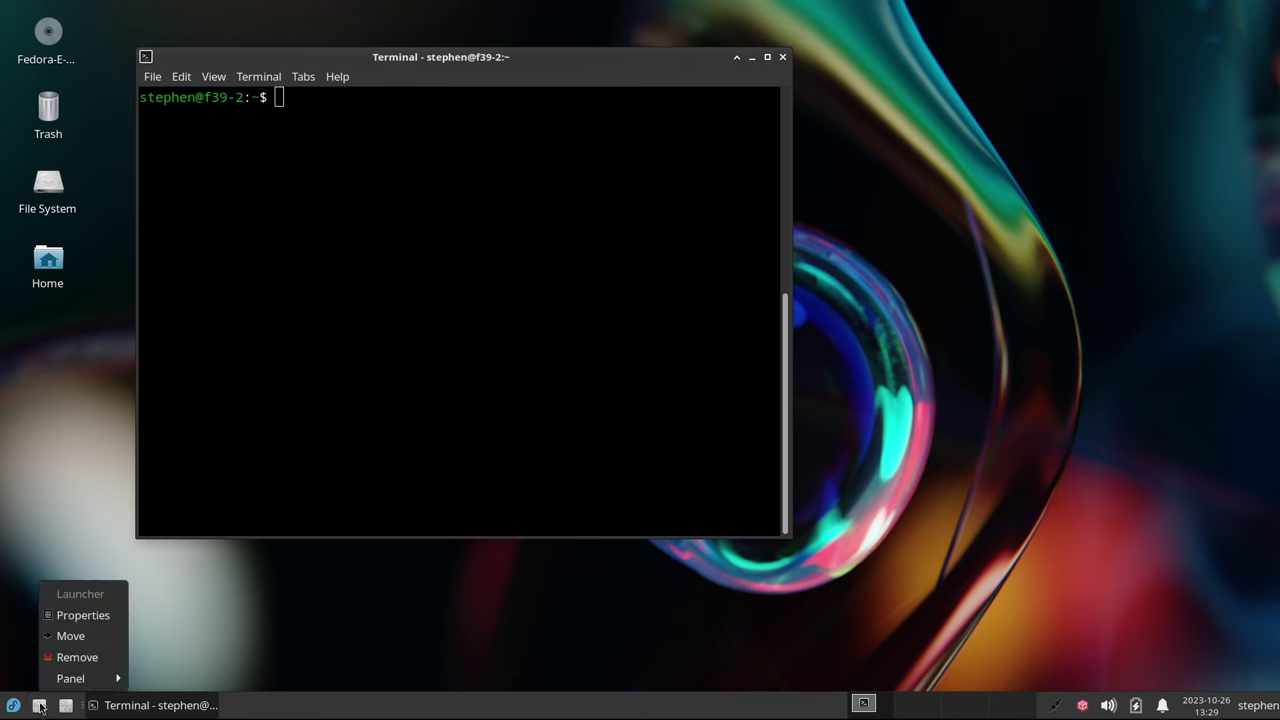
{"action": "left_click", "coordinate": [80, 615]}
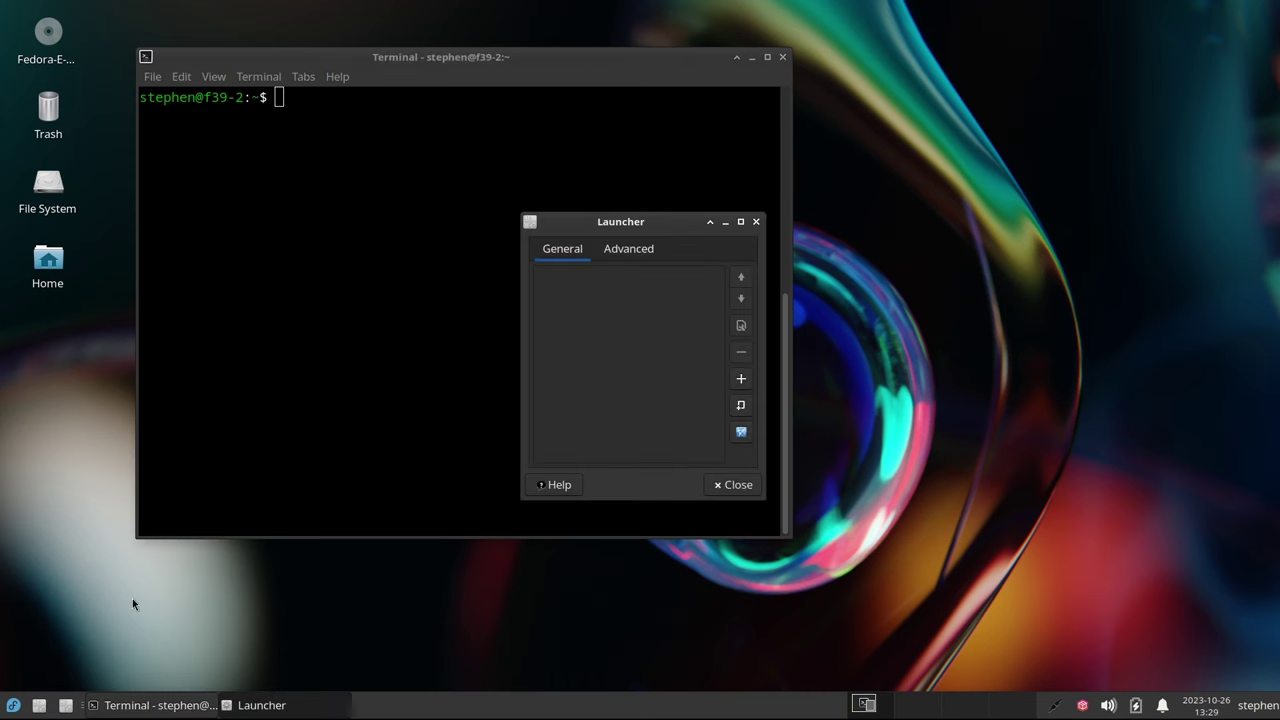
Add Terminal Emulator (searched 'Termina') to the launcher and close both dialogs
{"action": "left_click", "coordinate": [740, 380]}
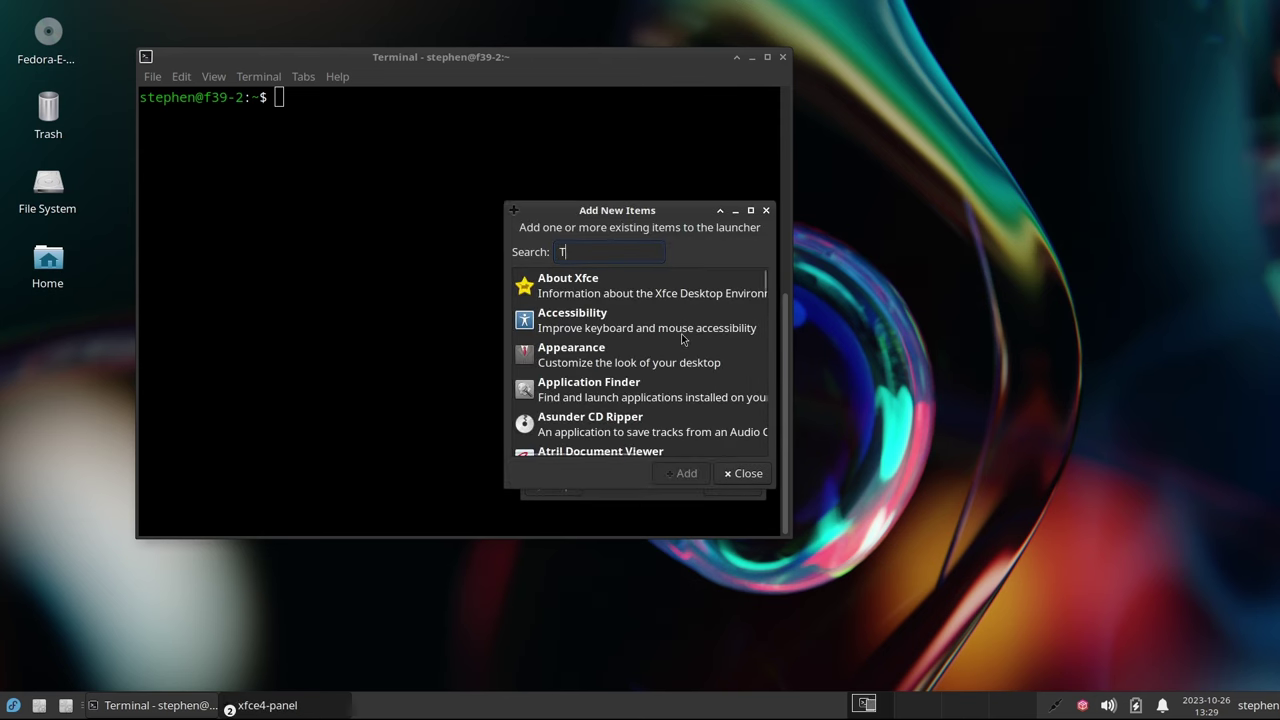
{"action": "type", "text": "Termina"}
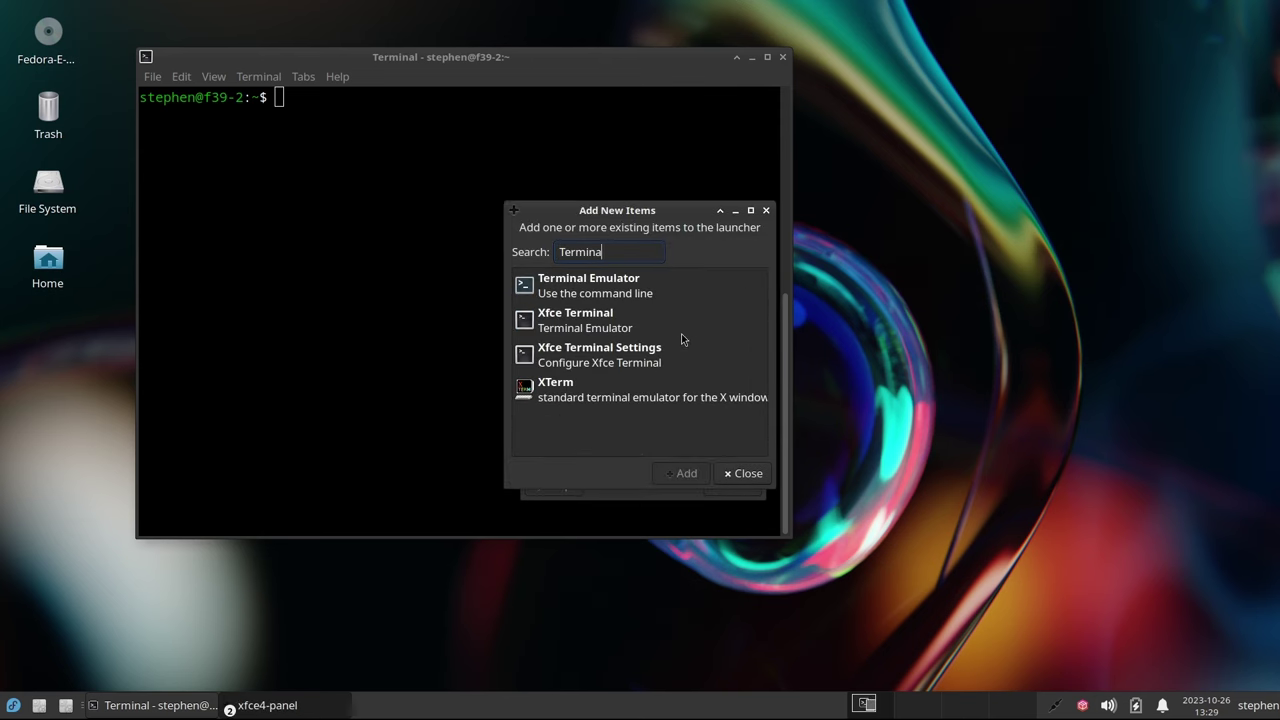
{"action": "left_click", "coordinate": [590, 288]}
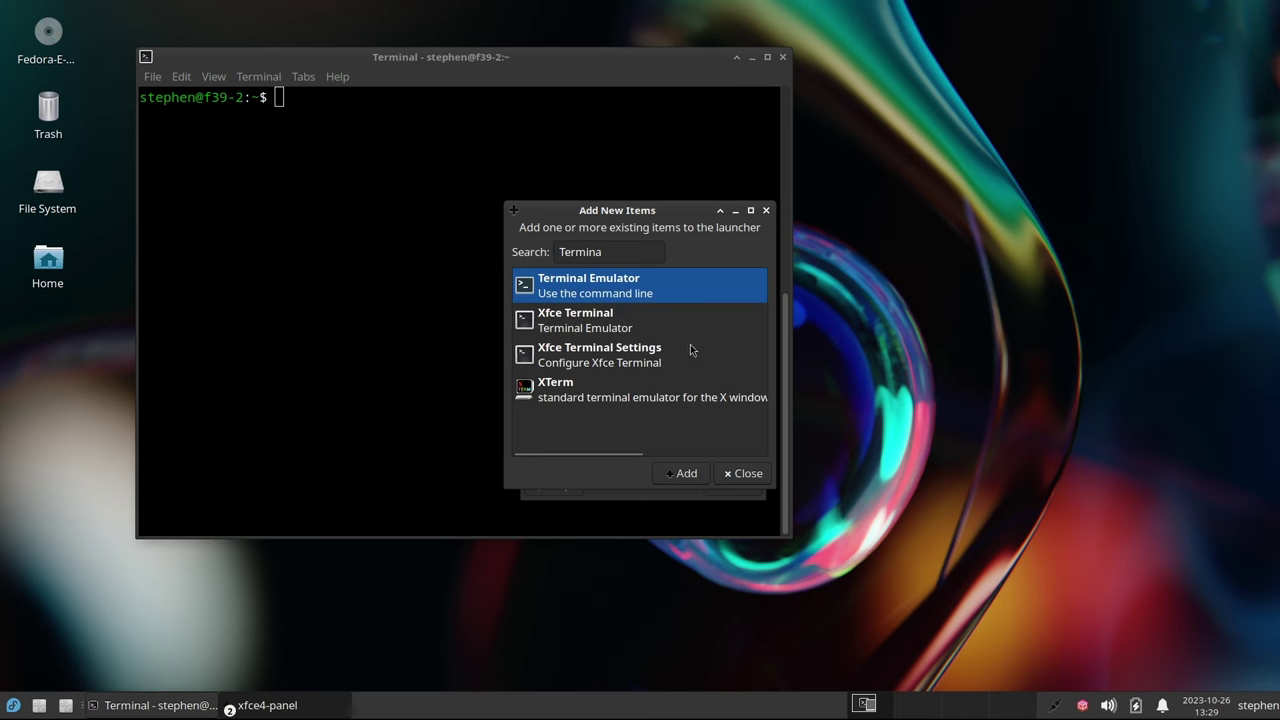
{"action": "left_click", "coordinate": [686, 476]}
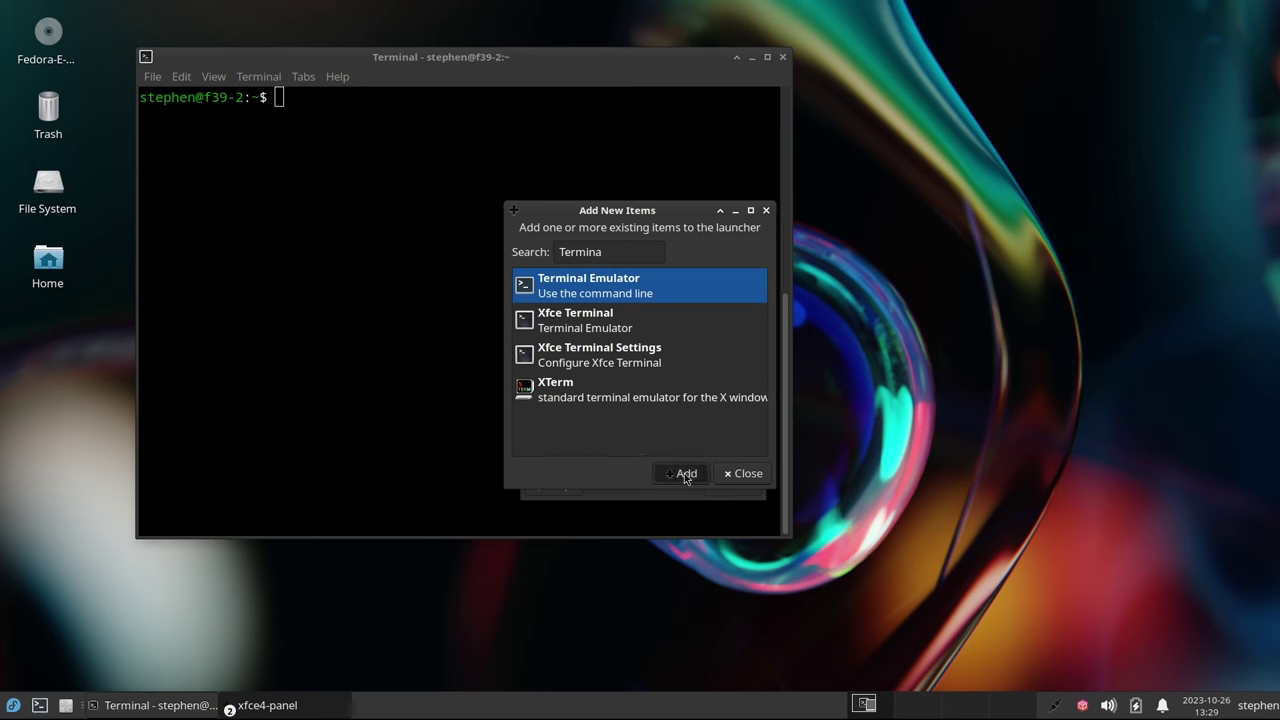
{"action": "left_click", "coordinate": [745, 474]}
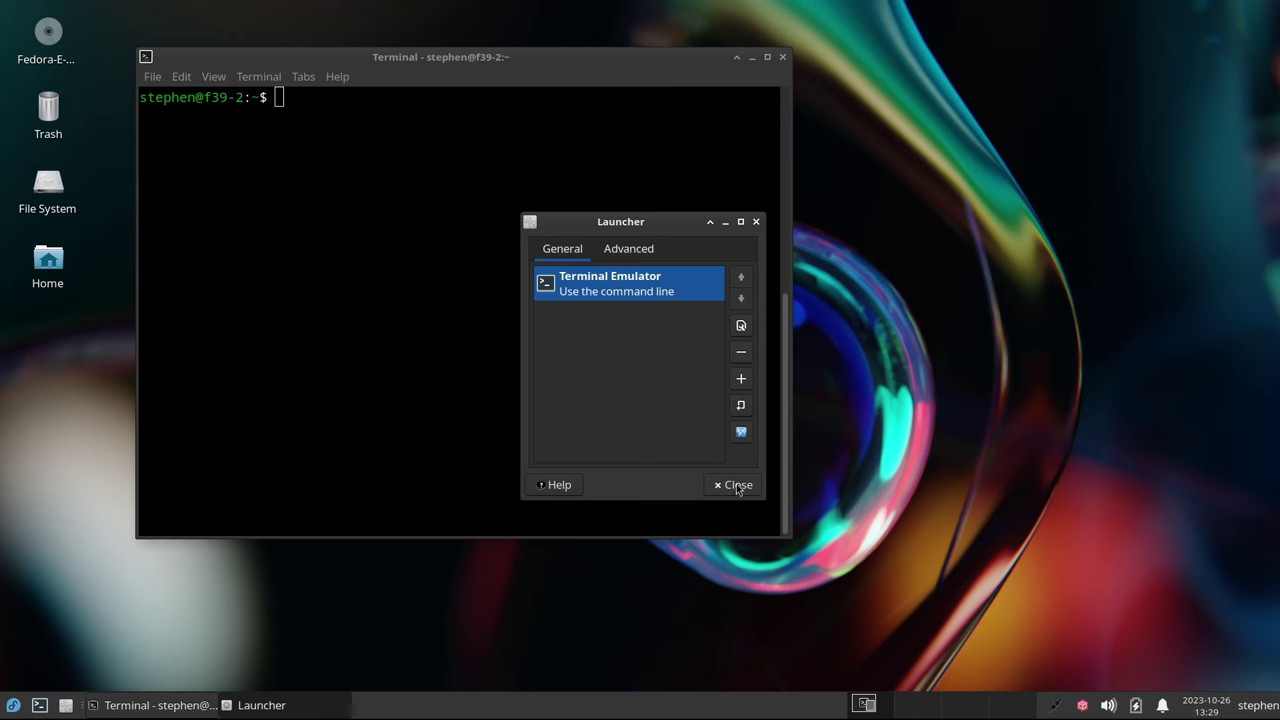
{"action": "left_click", "coordinate": [735, 486]}
Test the launcher by opening a terminal from it, then close that terminal window
{"action": "left_click", "coordinate": [40, 706]}
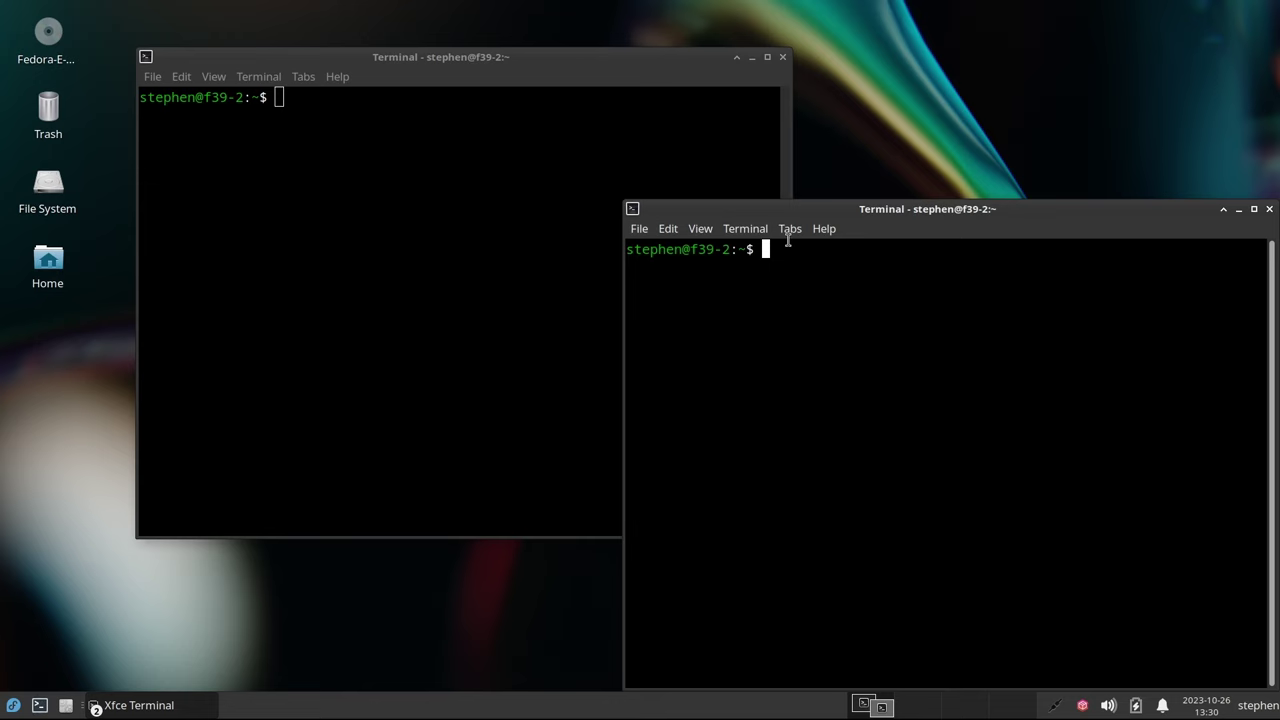
{"action": "left_click_drag", "start_coordinate": [802, 212], "coordinate": [546, 181]}
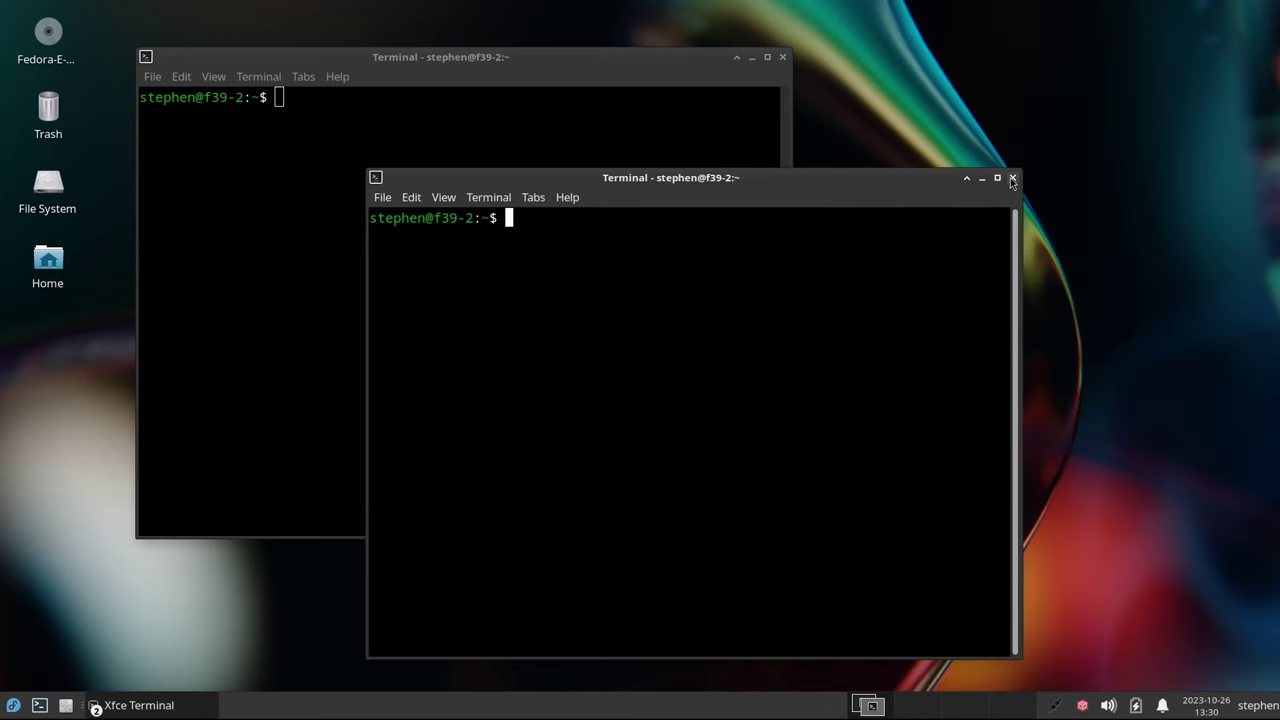
{"action": "left_click", "coordinate": [1012, 178]}
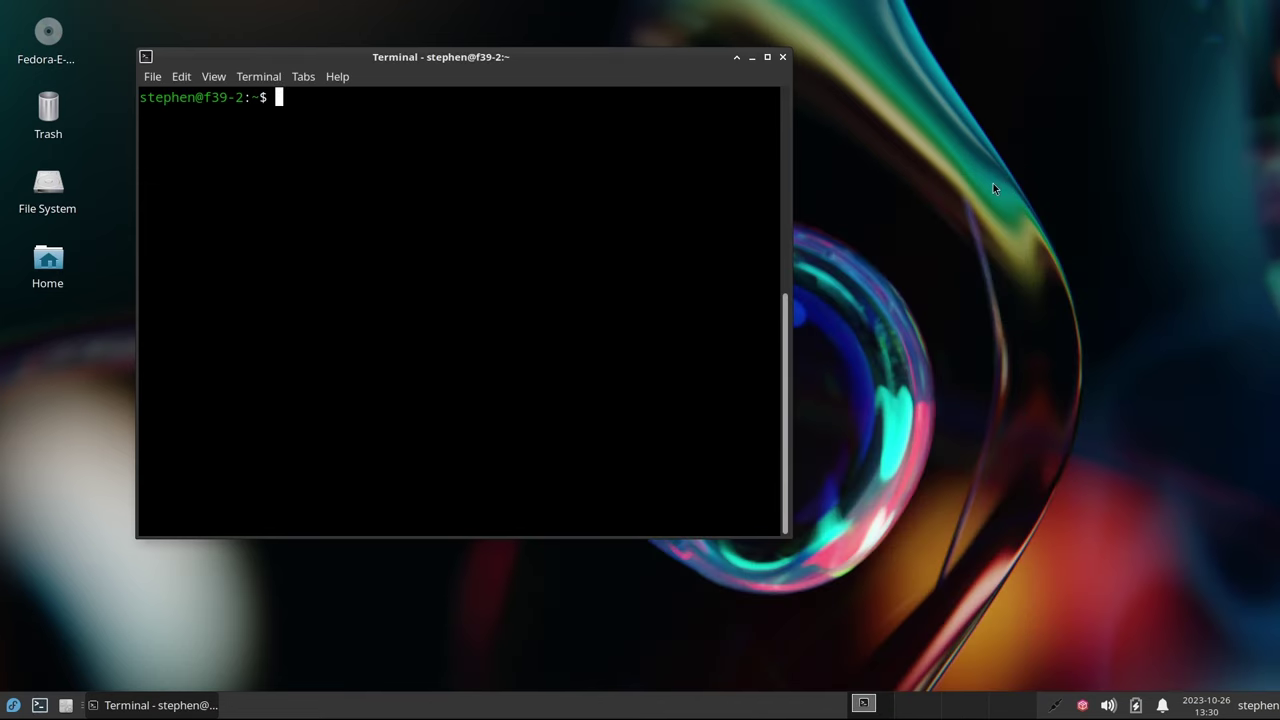
Close the original terminal and assign Firefox to the blank second panel launcher
{"action": "left_click", "coordinate": [785, 58]}
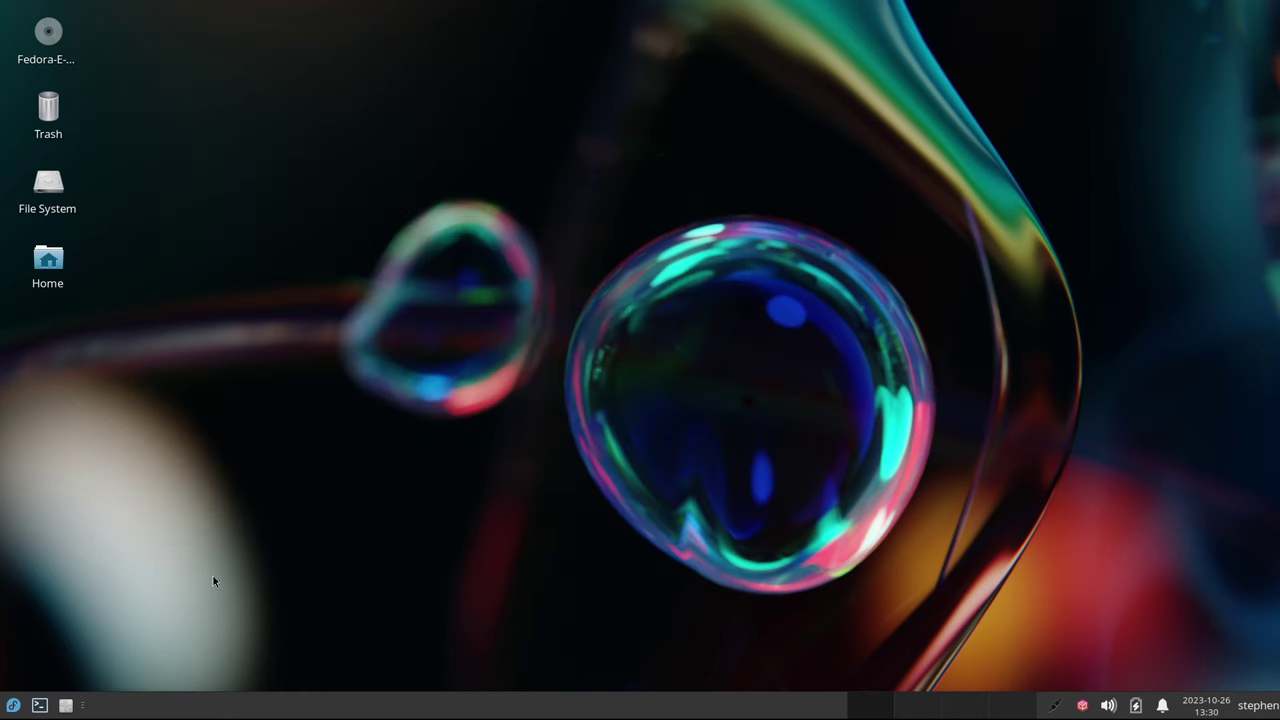
{"action": "right_click", "coordinate": [67, 707]}
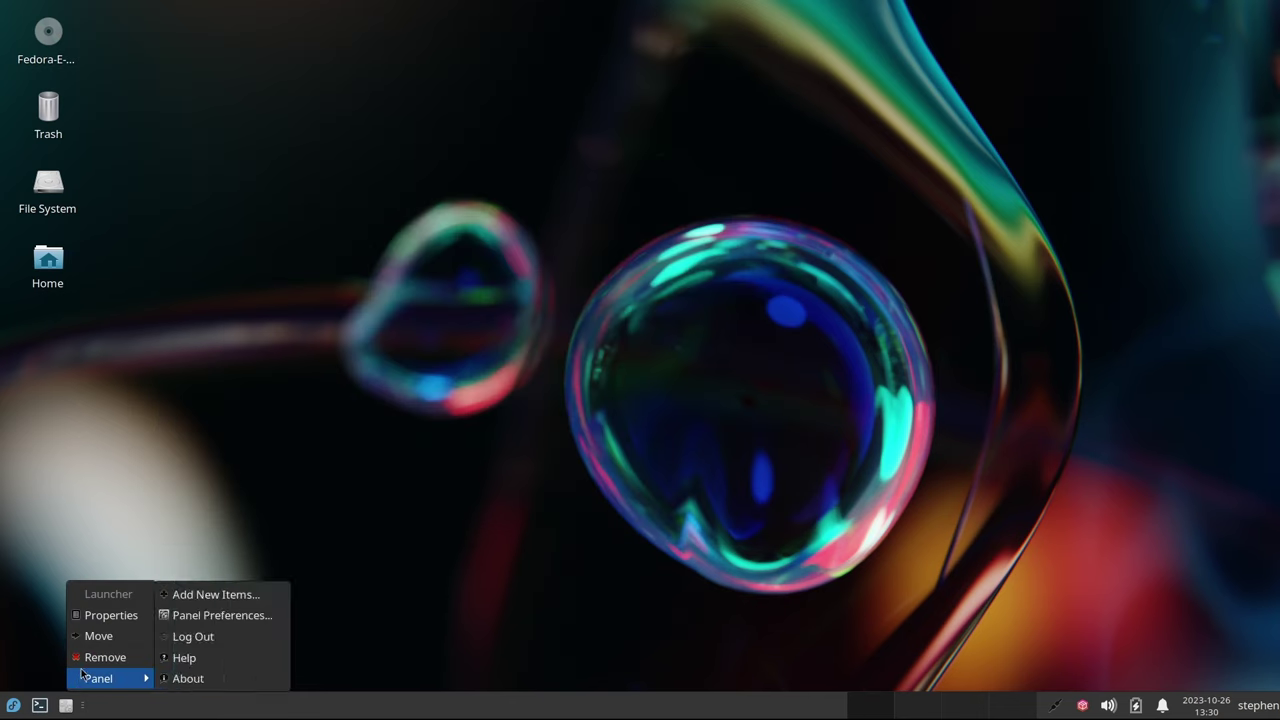
{"action": "left_click", "coordinate": [94, 617]}
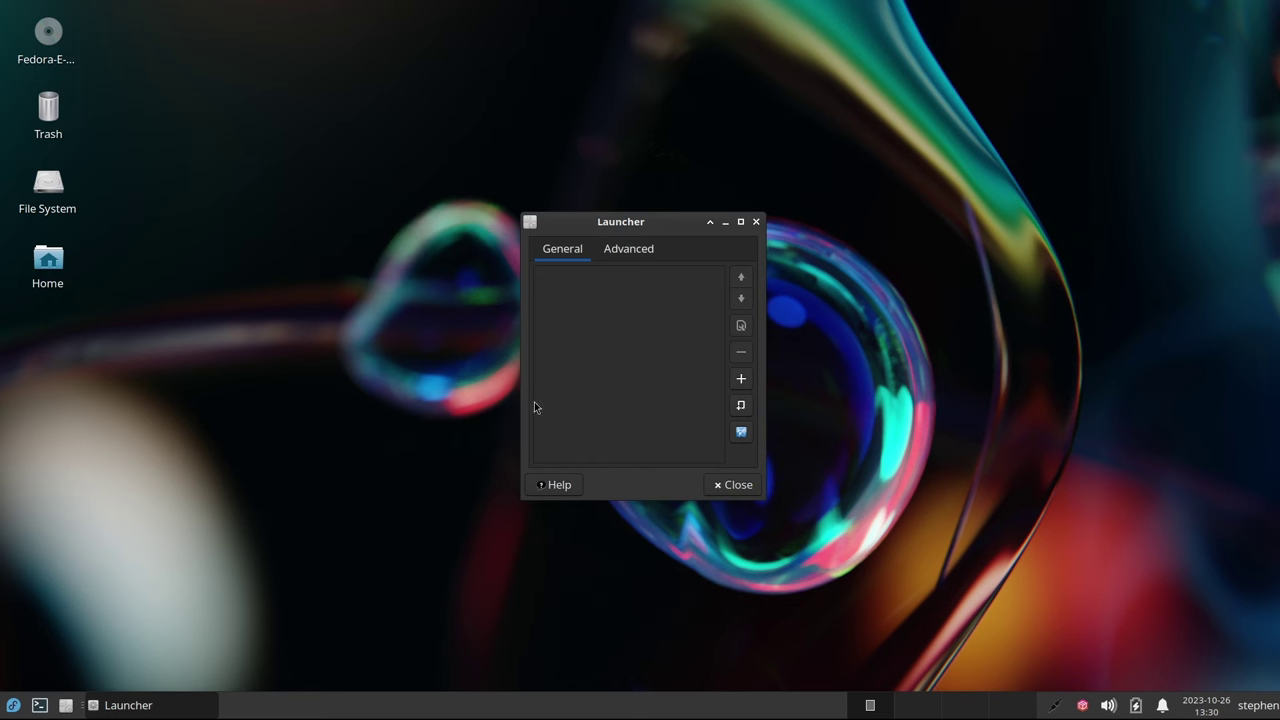
{"action": "left_click", "coordinate": [741, 378]}
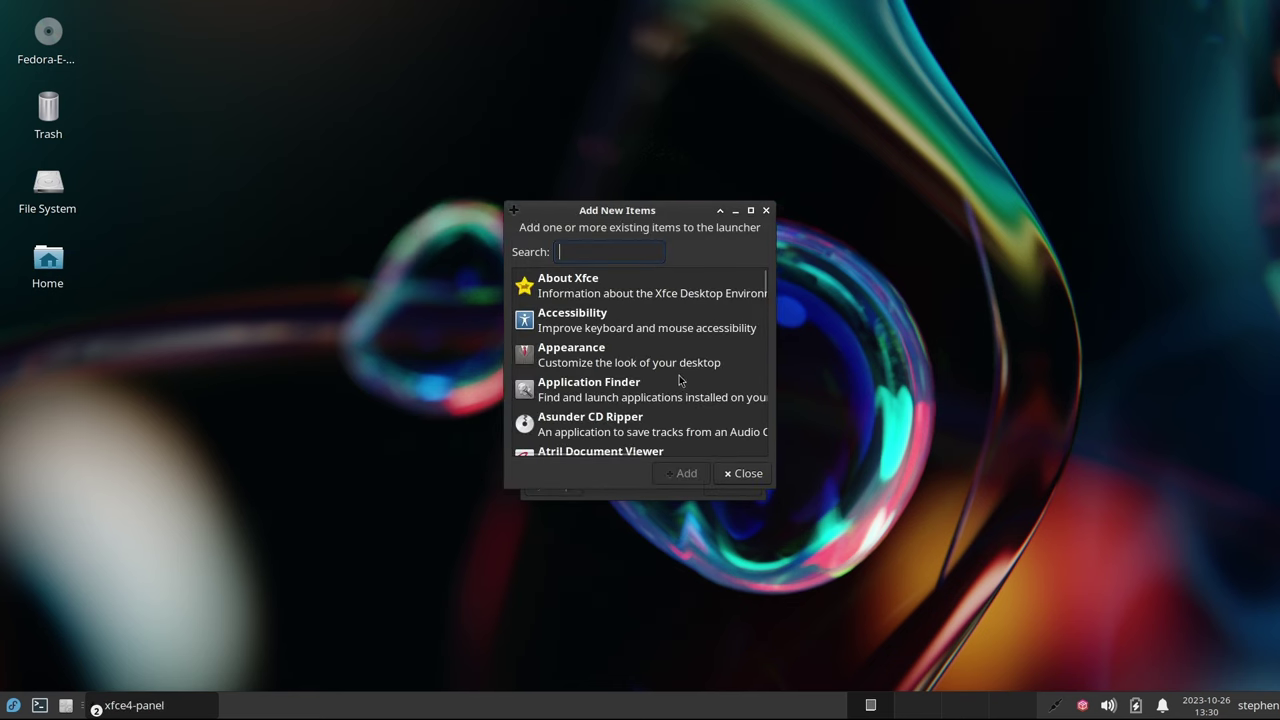
{"action": "type", "text": "Firef"}
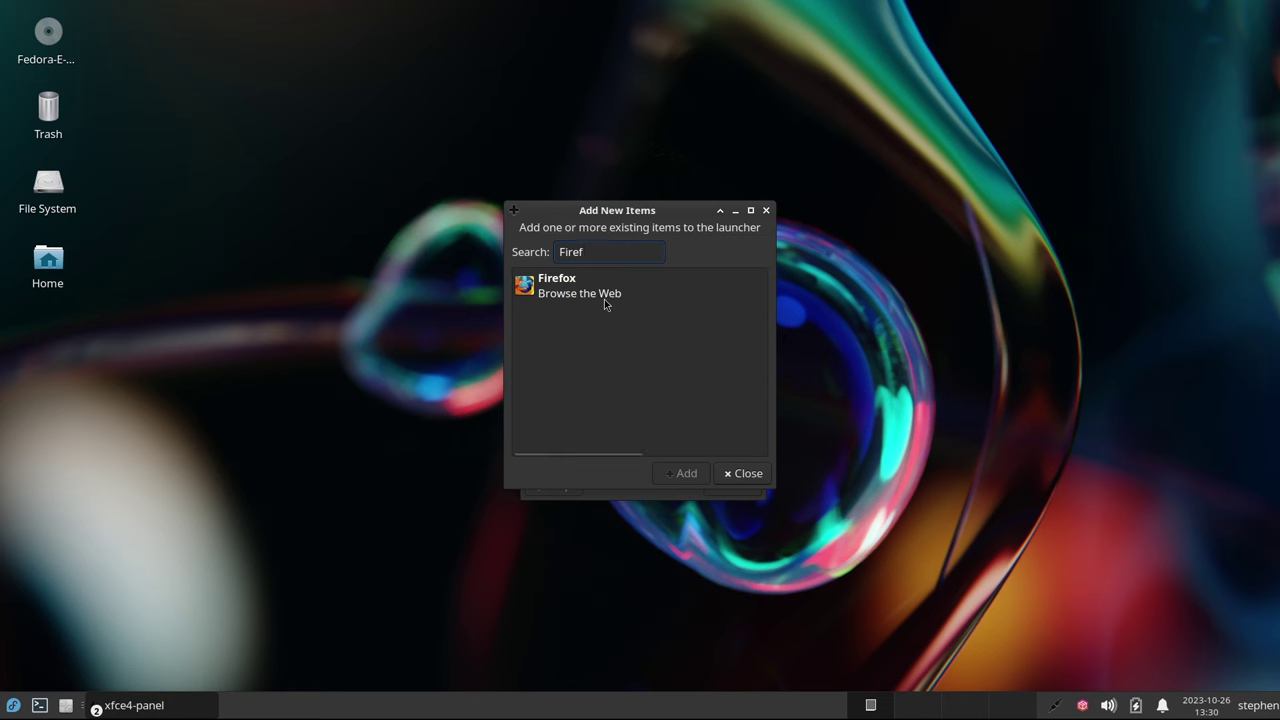
{"action": "left_click", "coordinate": [596, 298]}
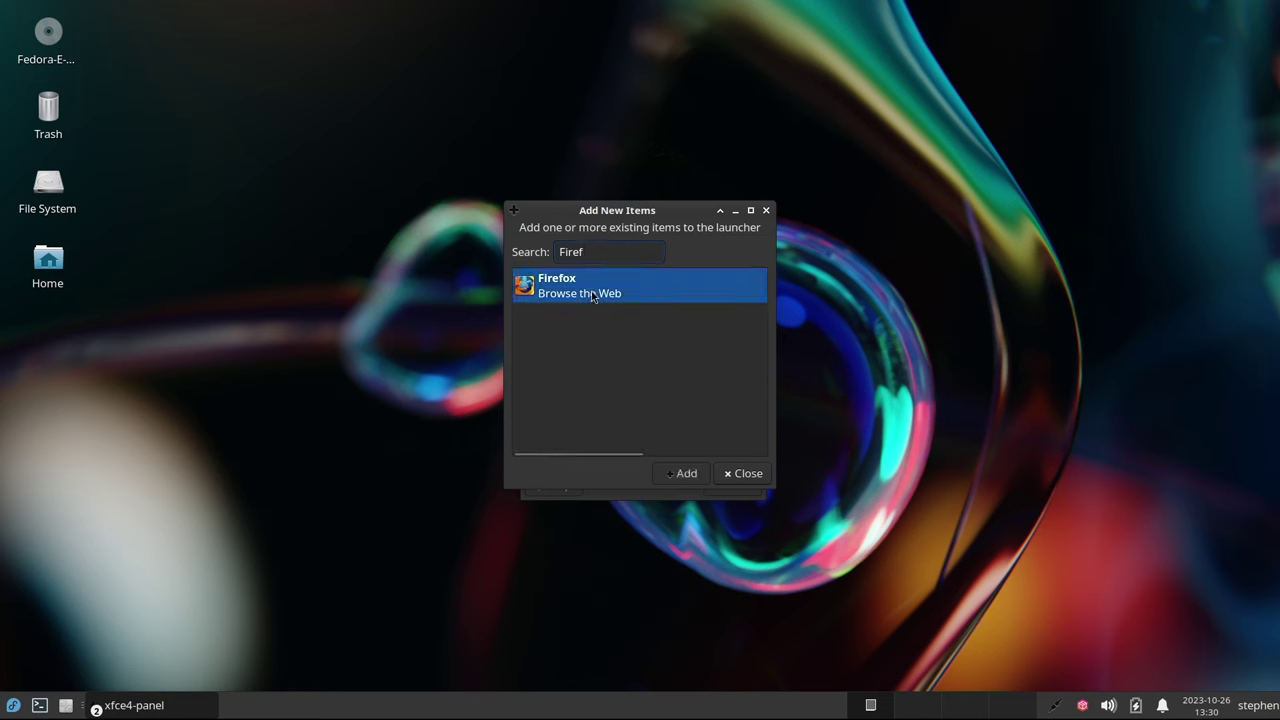
{"action": "left_click", "coordinate": [684, 473]}
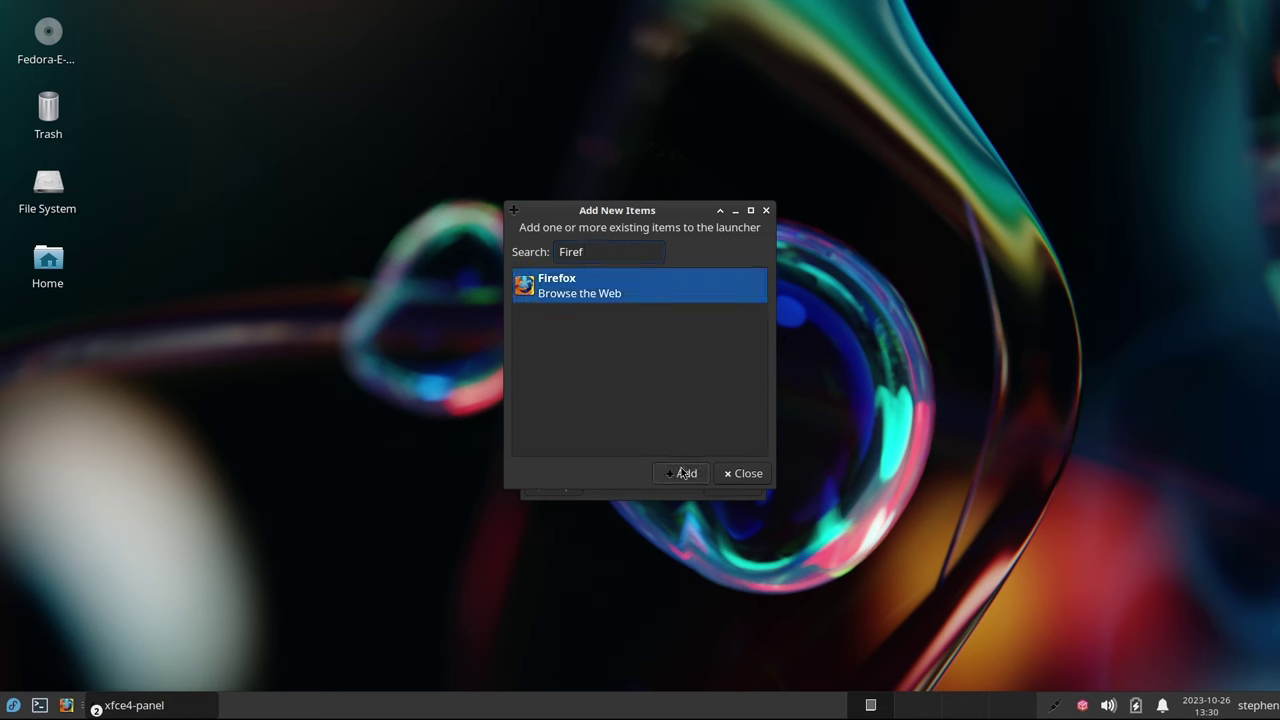
{"action": "left_click", "coordinate": [748, 474]}
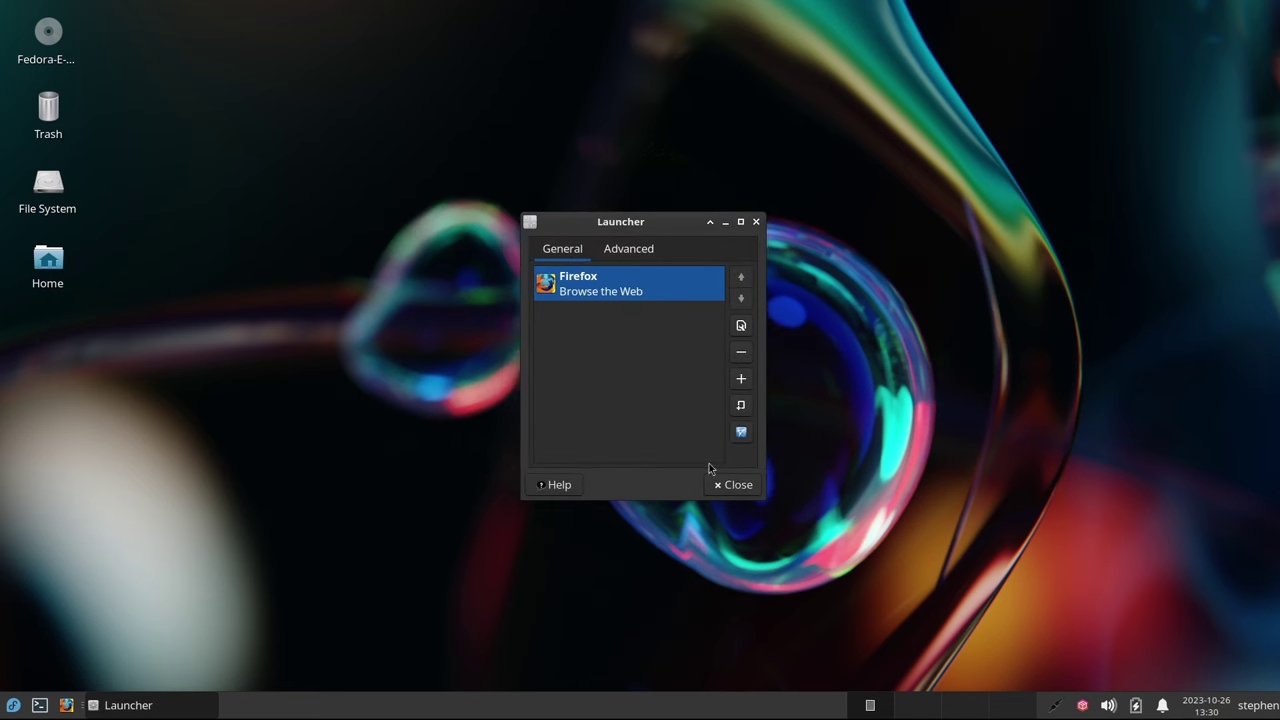
{"action": "left_click", "coordinate": [735, 486]}
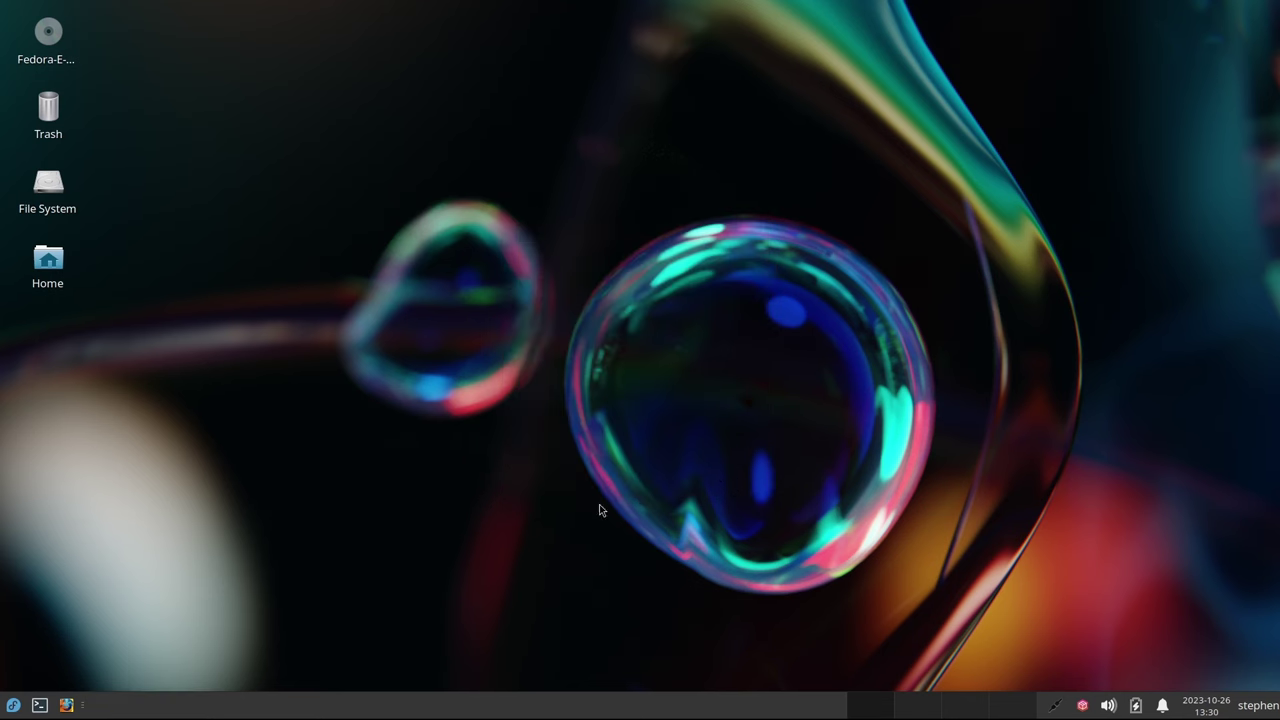
Start Firefox from the new launcher and skip through the welcome tour and Privacy Notice
{"action": "left_click", "coordinate": [66, 706]}
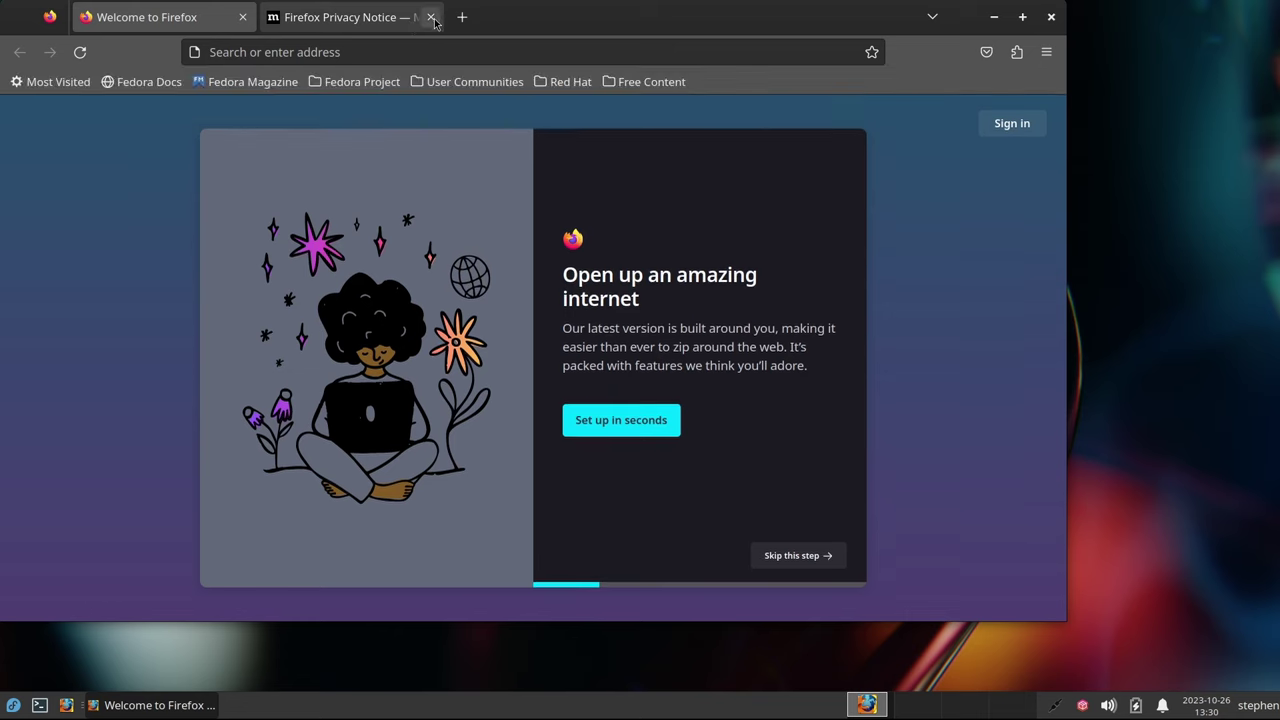
{"action": "left_click", "coordinate": [431, 17]}
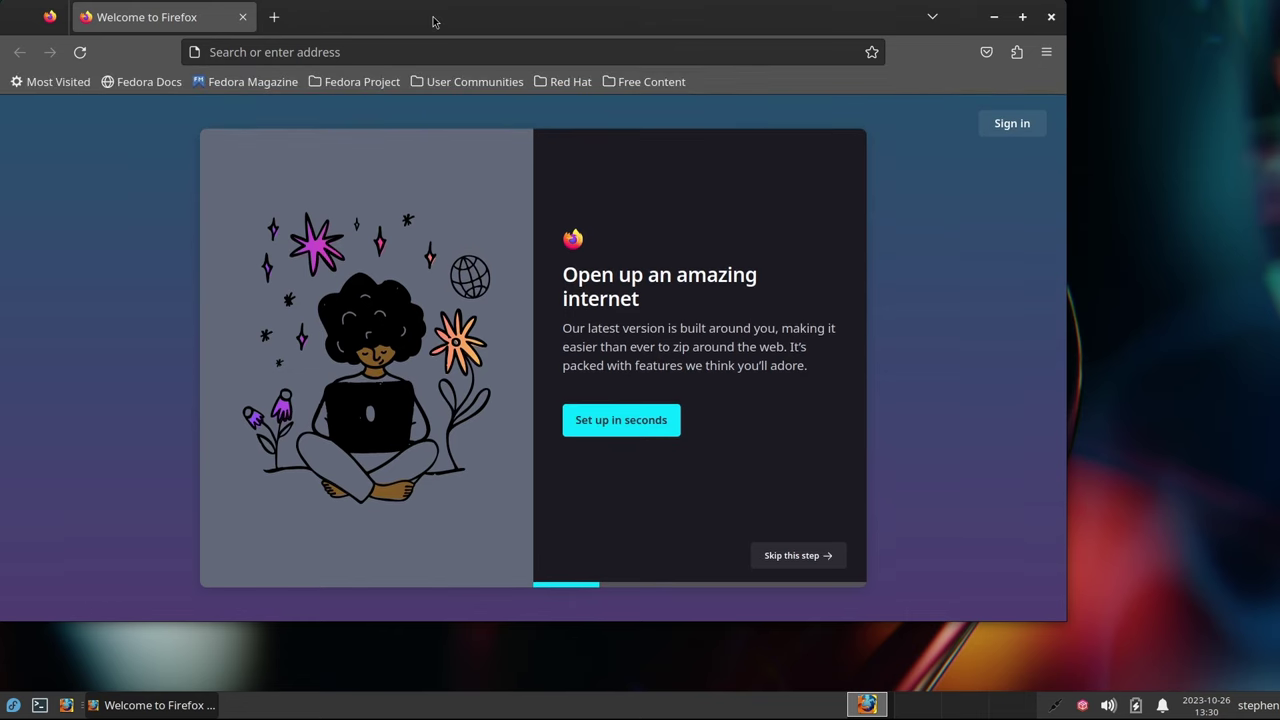
{"action": "left_click", "coordinate": [789, 558]}
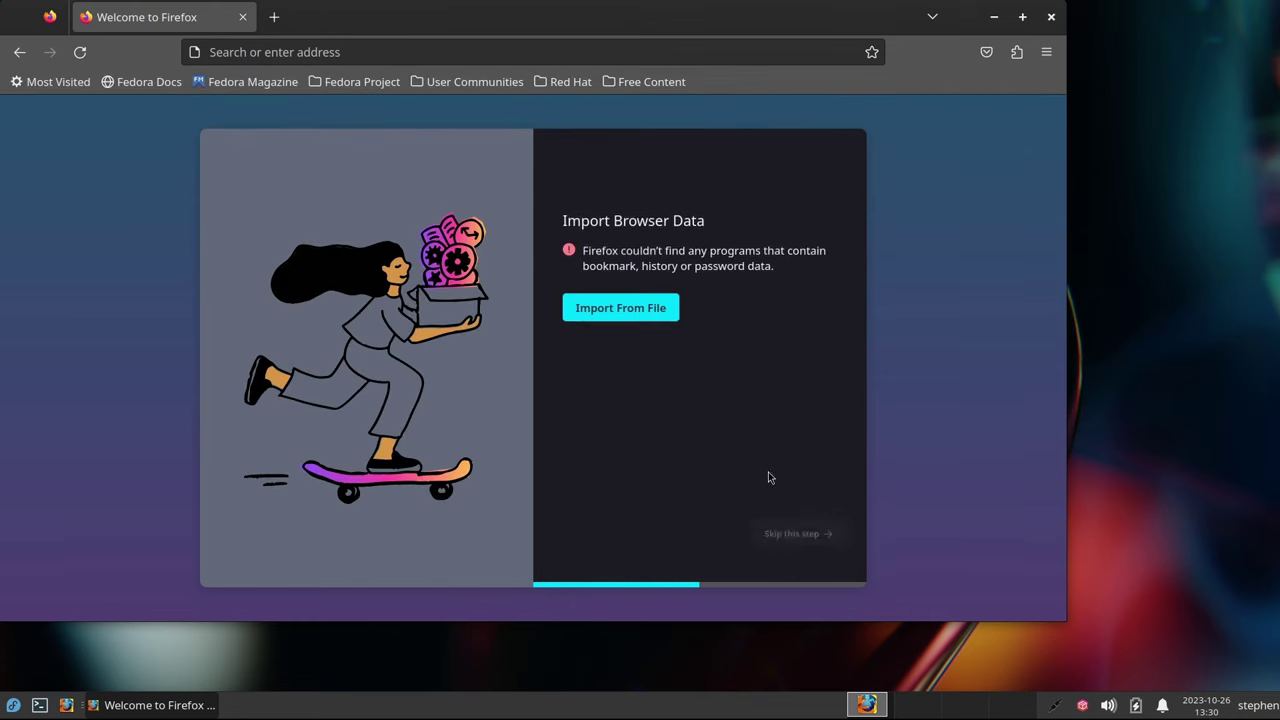
{"action": "left_click", "coordinate": [791, 556]}
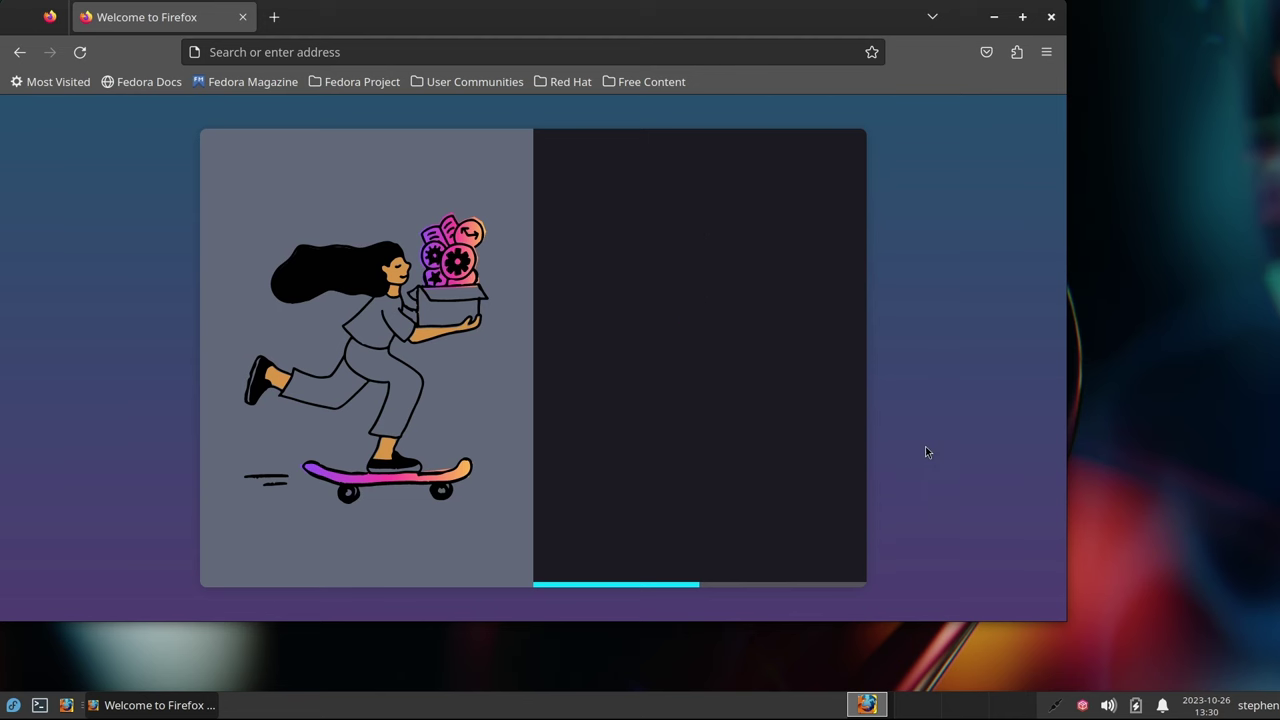
{"action": "left_click", "coordinate": [797, 557]}
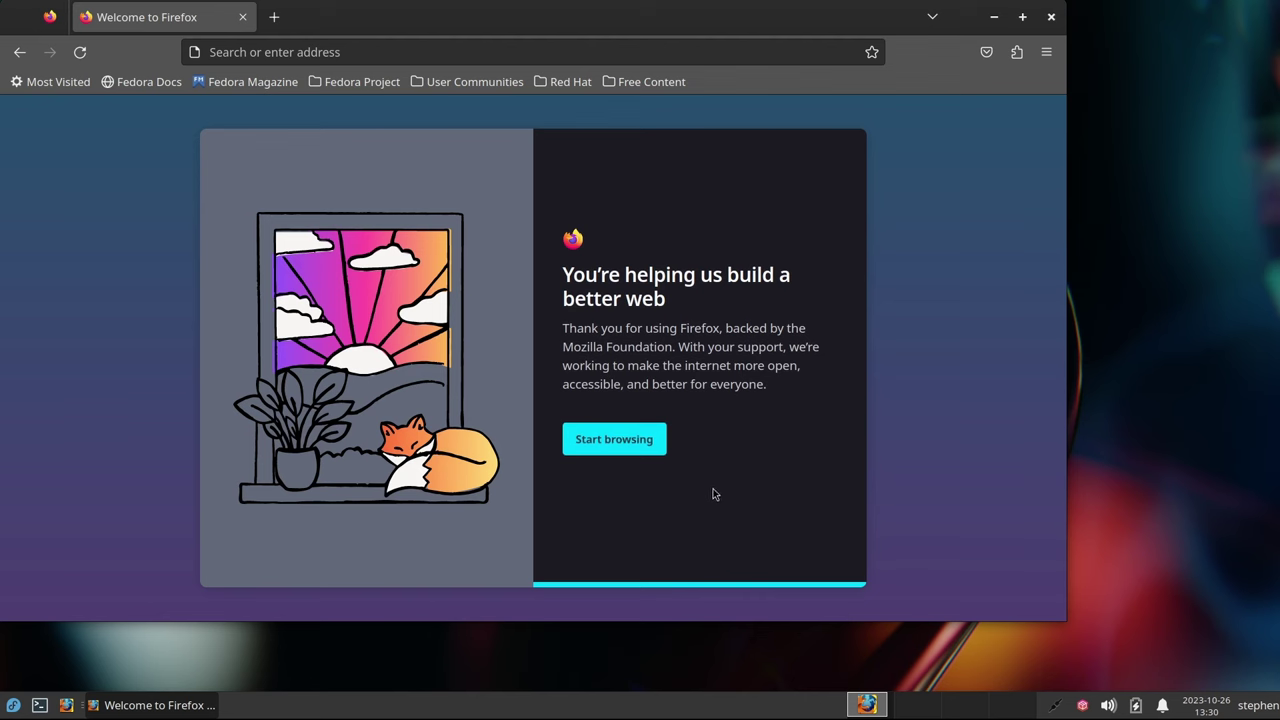
{"action": "left_click", "coordinate": [634, 451]}
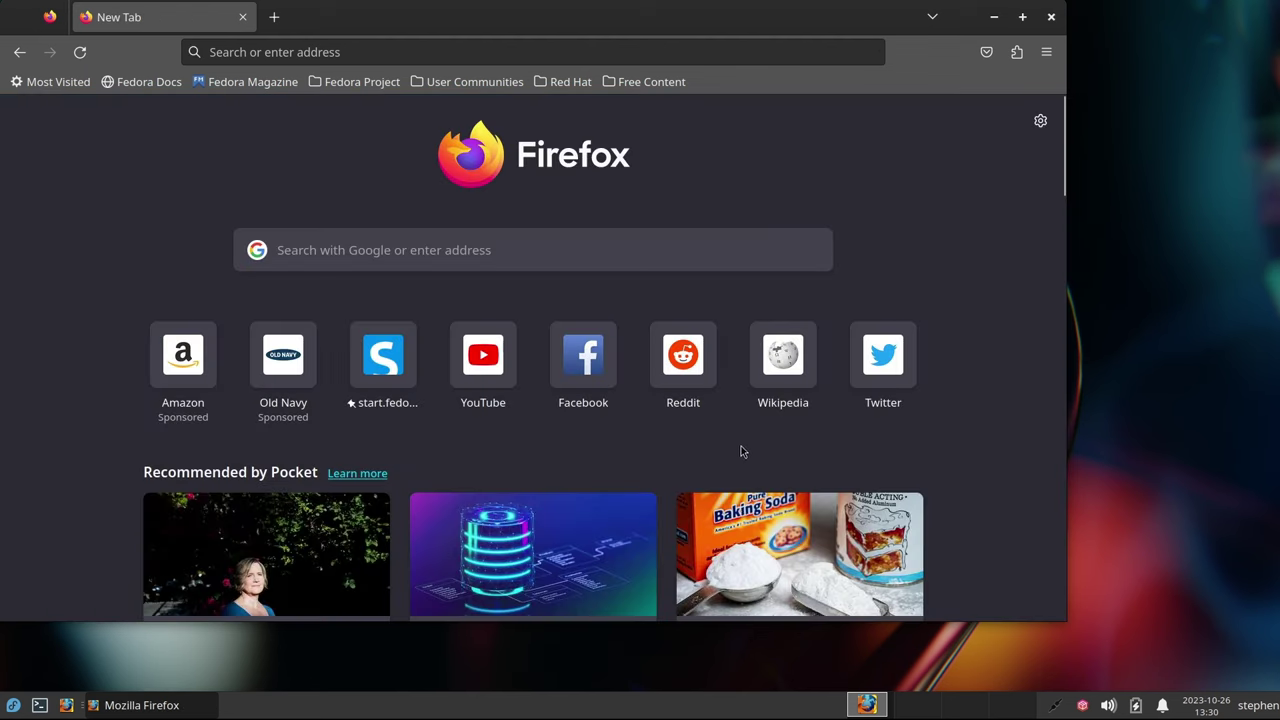
Browse the Fedora Magazine bookmark page, then close Firefox
{"action": "scroll", "coordinate": [985, 390], "scroll_direction": "down", "scroll_amount": 10}
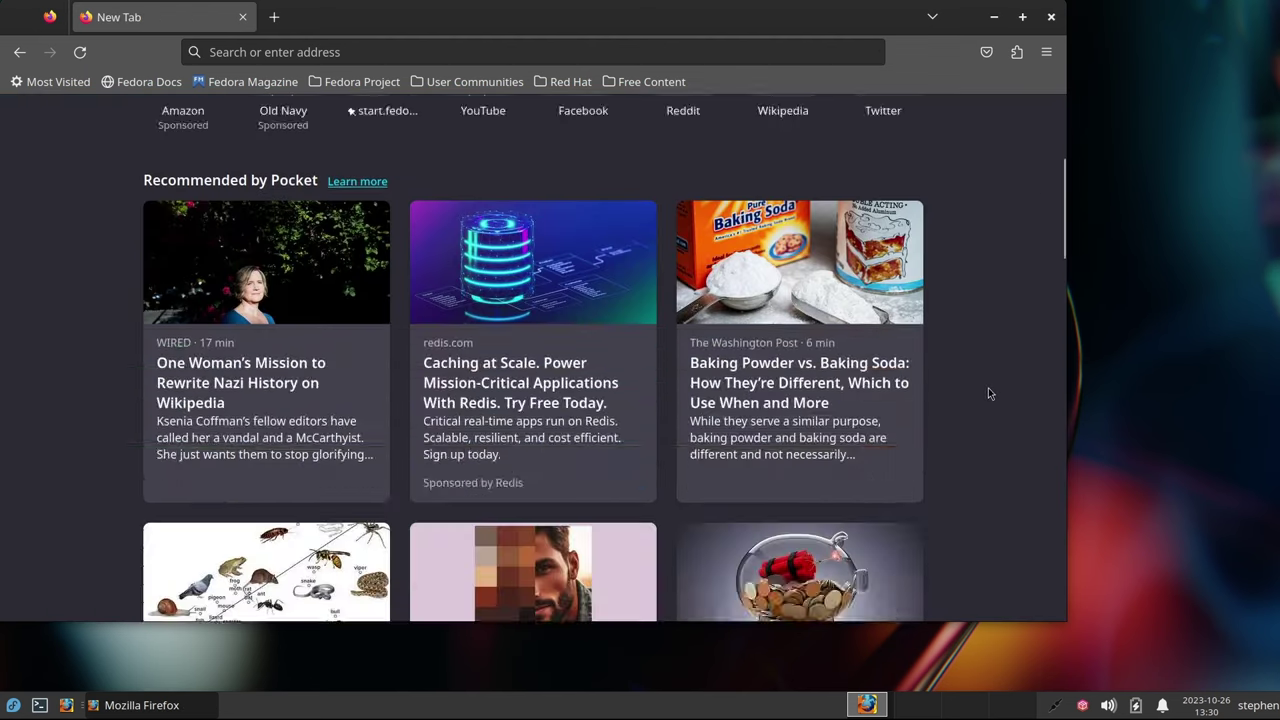
{"action": "scroll", "coordinate": [995, 389], "scroll_direction": "up", "scroll_amount": 10}
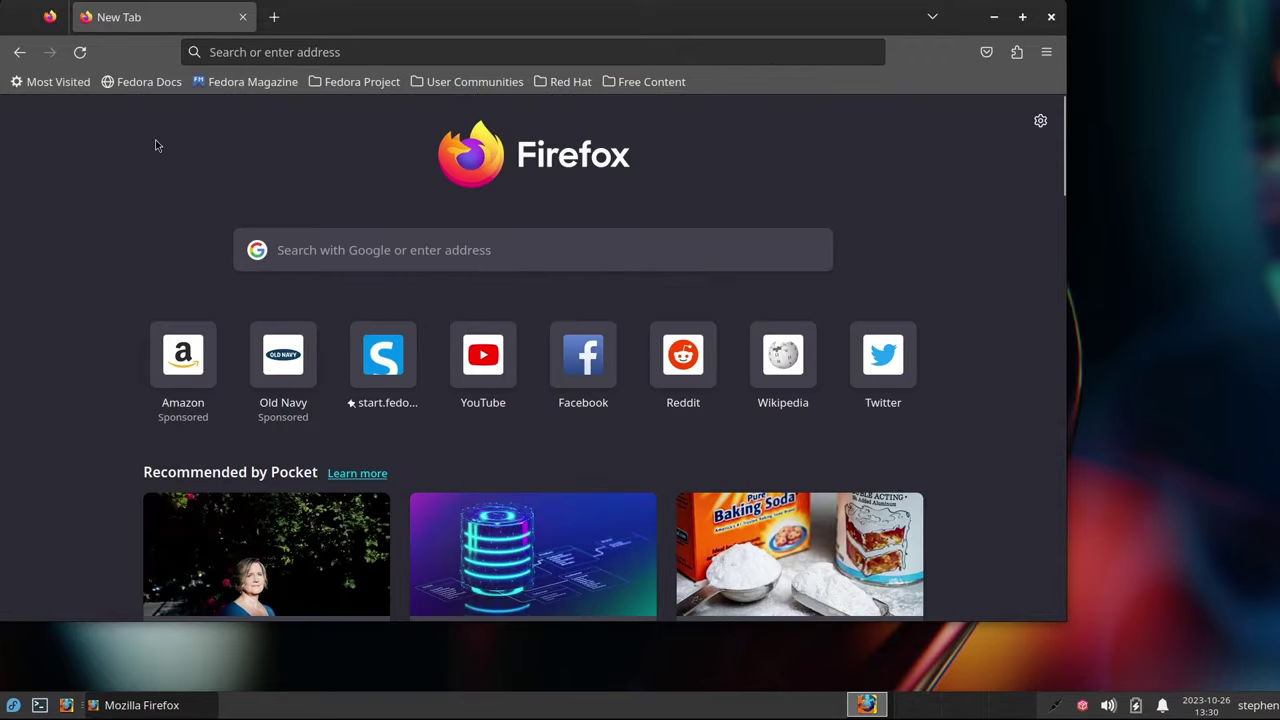
{"action": "left_click", "coordinate": [235, 82]}
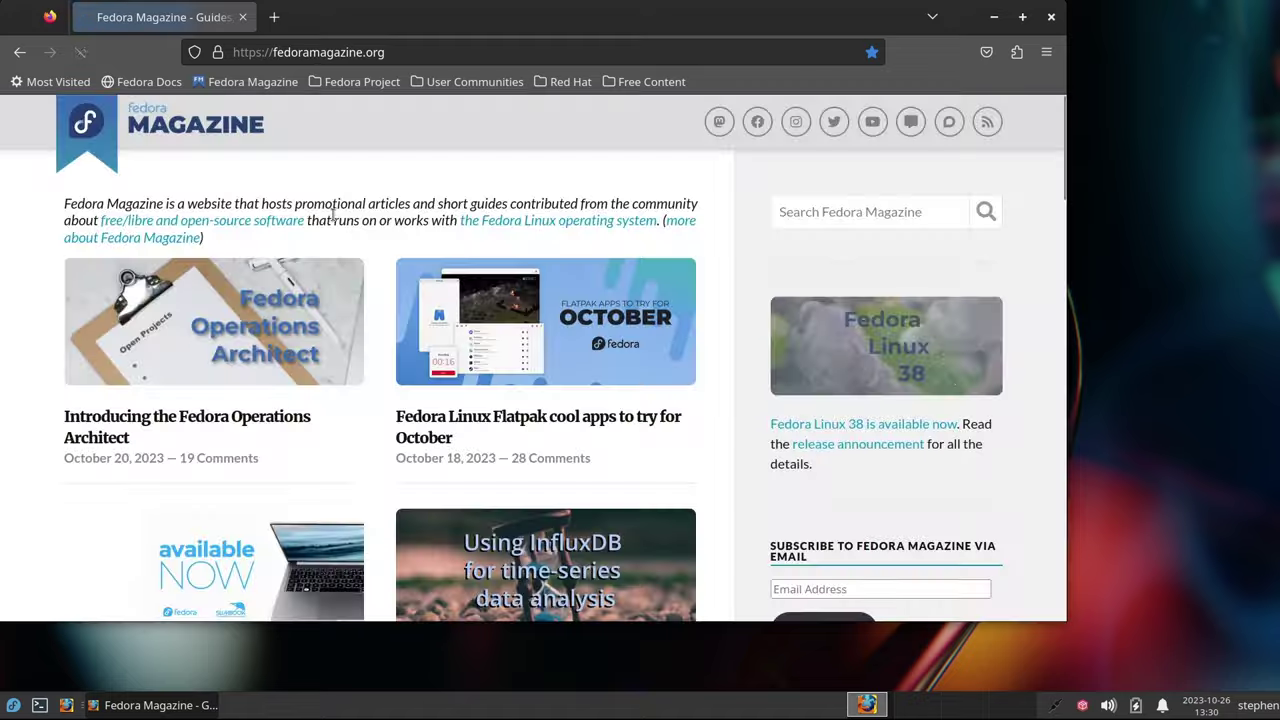
{"action": "scroll", "coordinate": [697, 460], "scroll_direction": "down", "scroll_amount": 10}
{"action": "scroll", "coordinate": [697, 460], "scroll_direction": "up", "scroll_amount": 10}
{"action": "left_click", "coordinate": [1051, 18]}
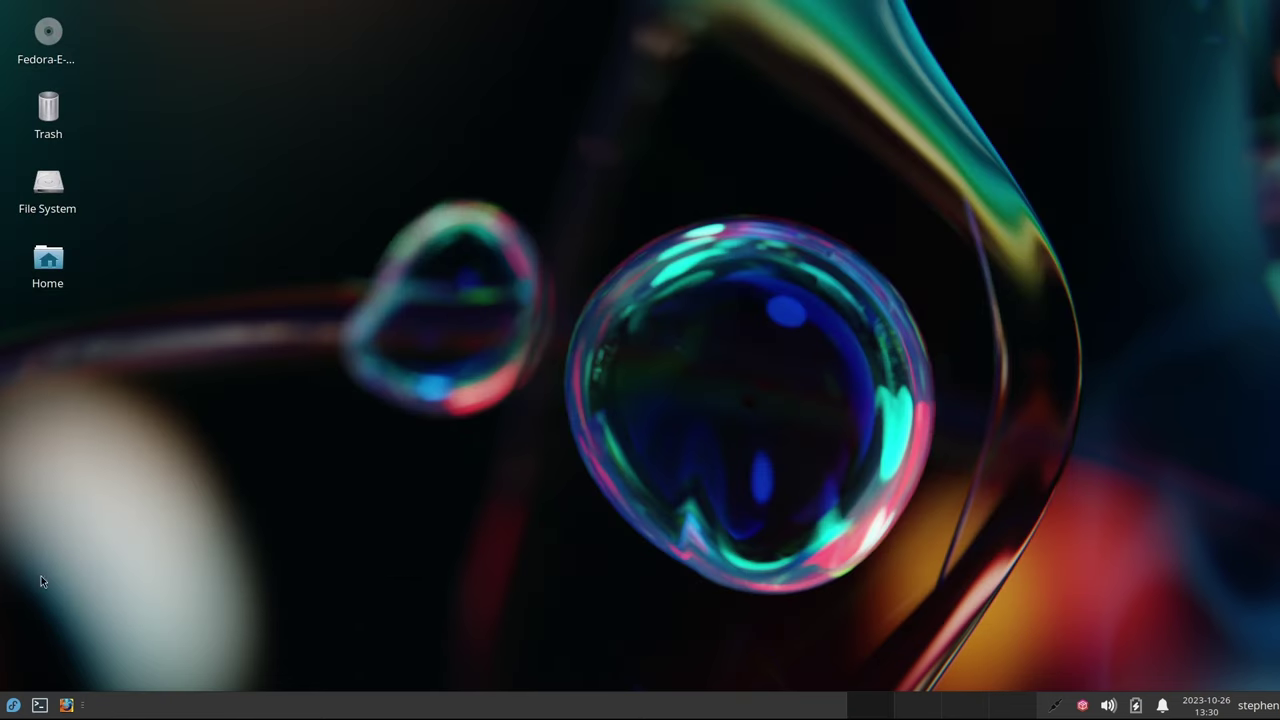
Open a centred terminal and disable its scrollbar in Preferences
{"action": "left_click", "coordinate": [40, 705]}
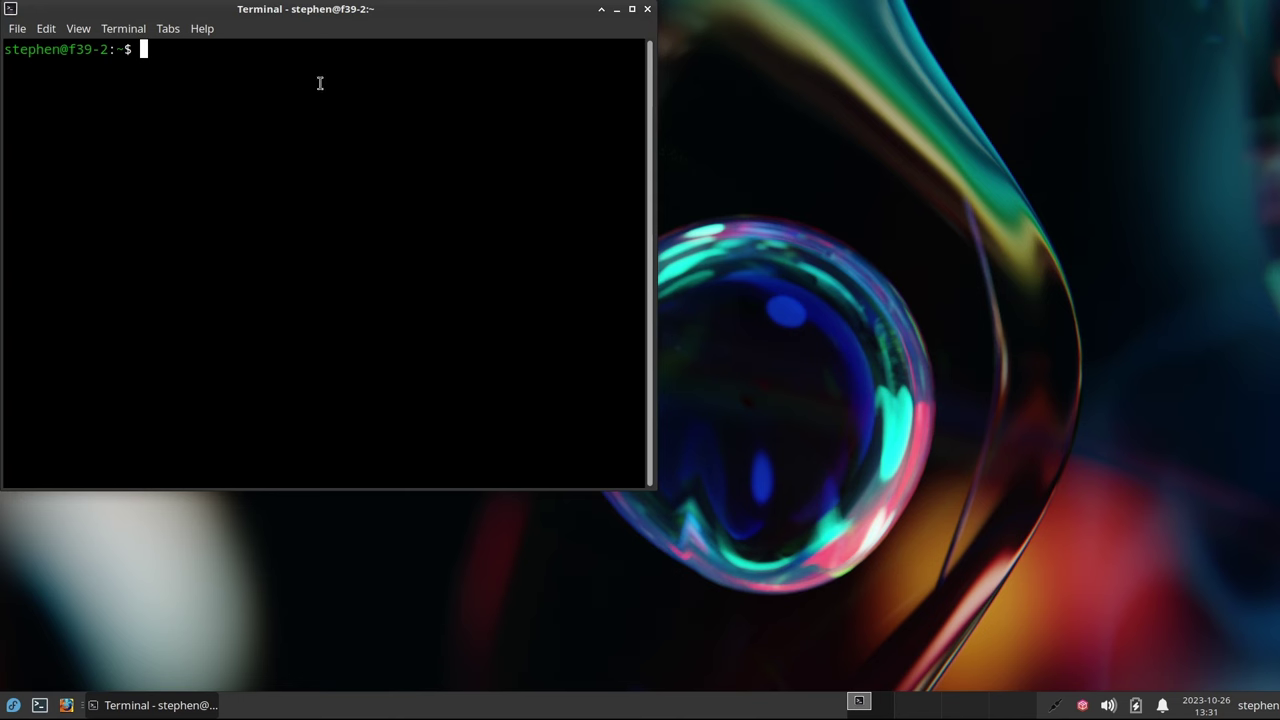
{"action": "left_click_drag", "start_coordinate": [305, 14], "coordinate": [537, 85]}
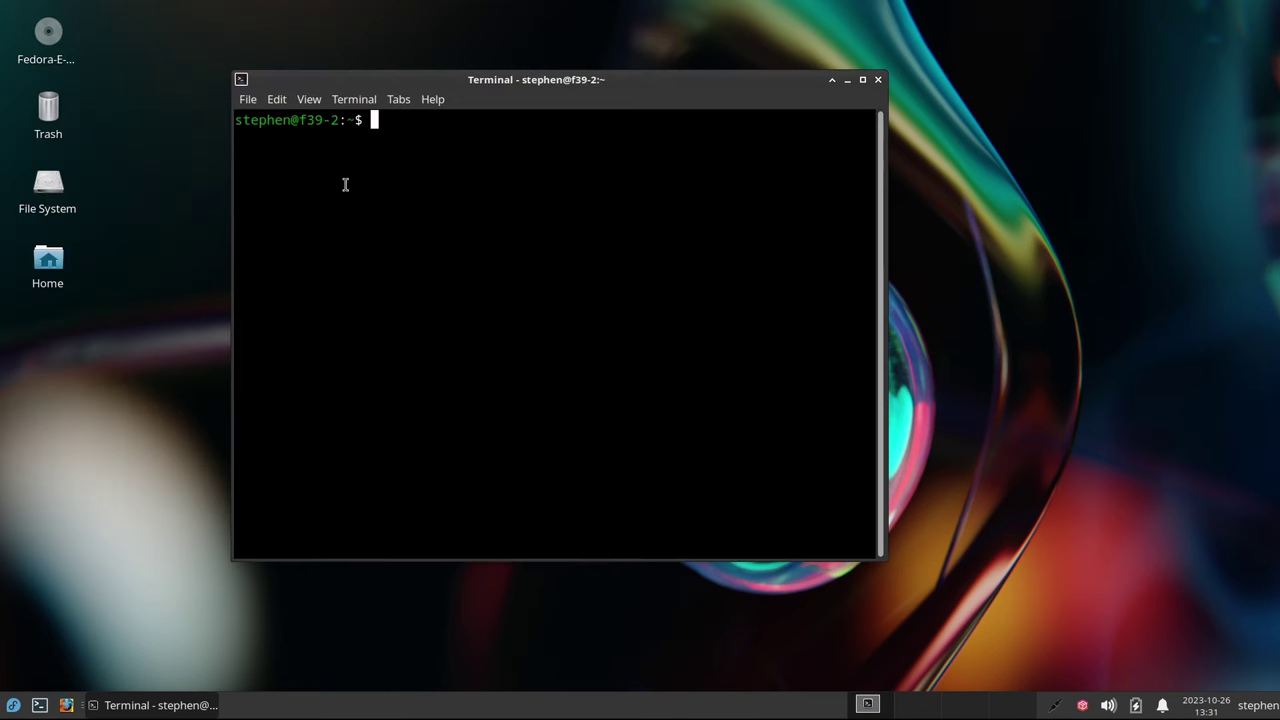
{"action": "left_click", "coordinate": [278, 104]}
{"action": "left_click", "coordinate": [298, 246]}
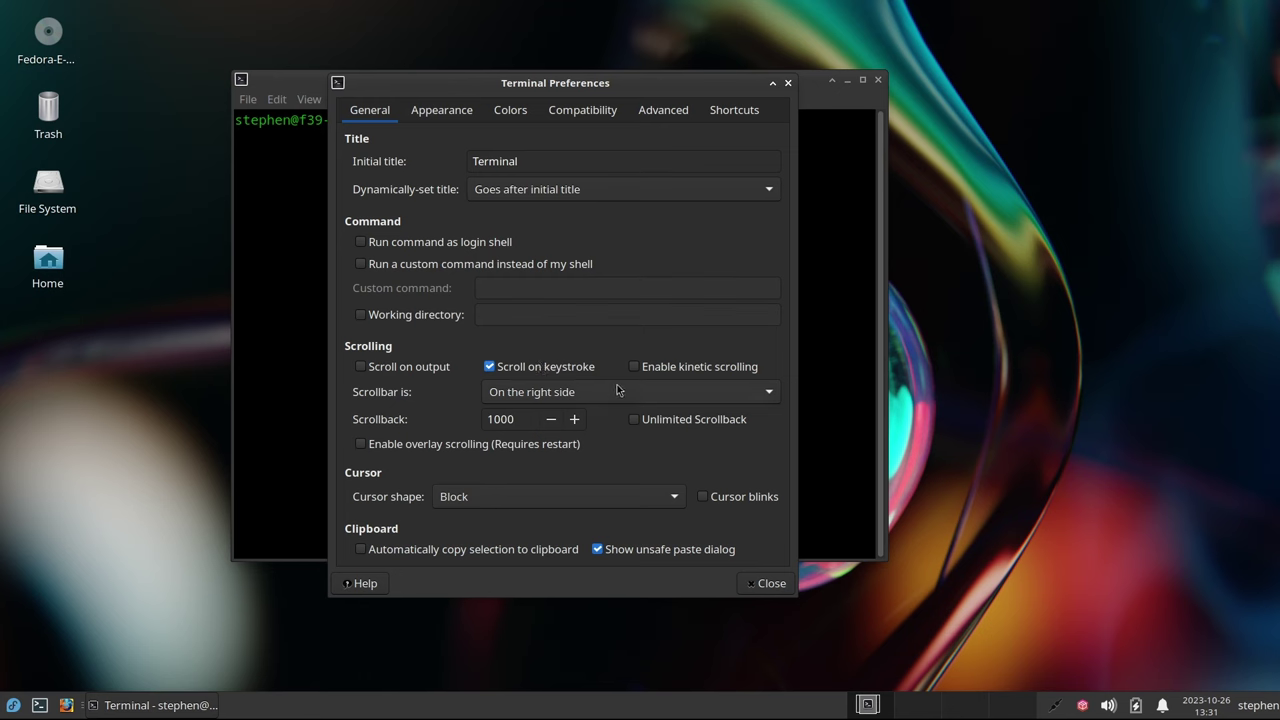
{"action": "left_click", "coordinate": [733, 398]}
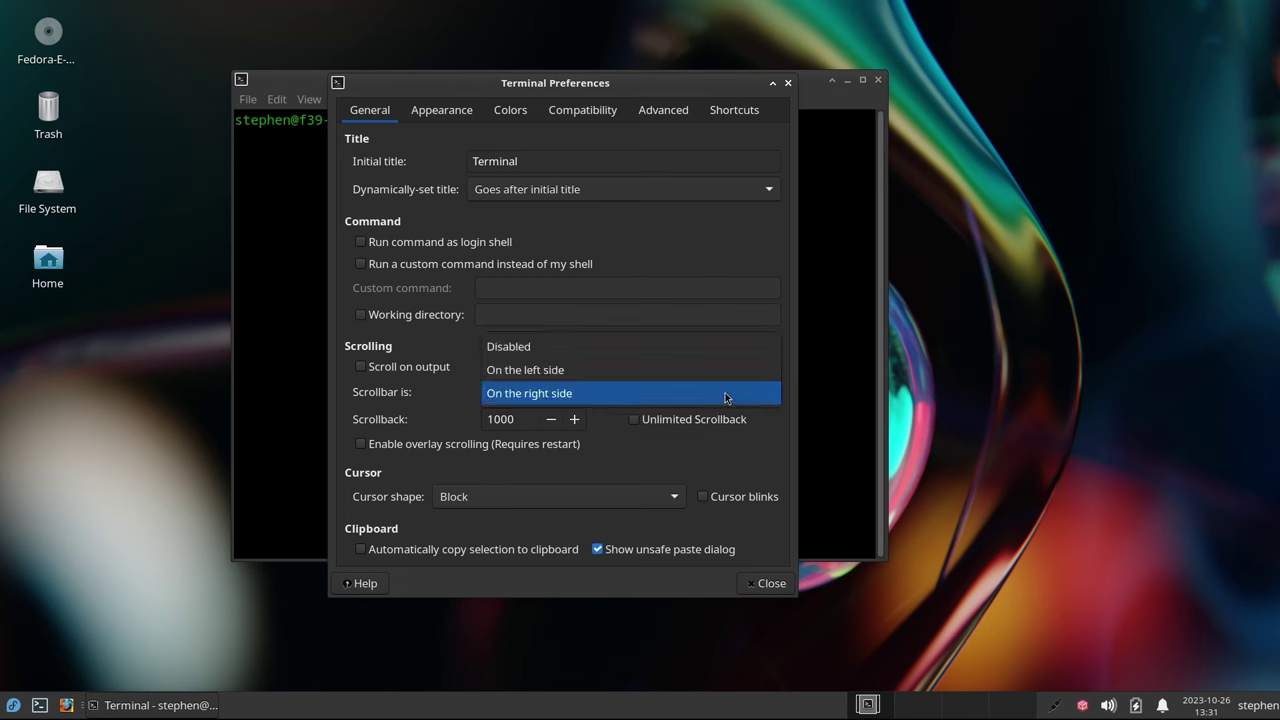
{"action": "left_click", "coordinate": [665, 355]}
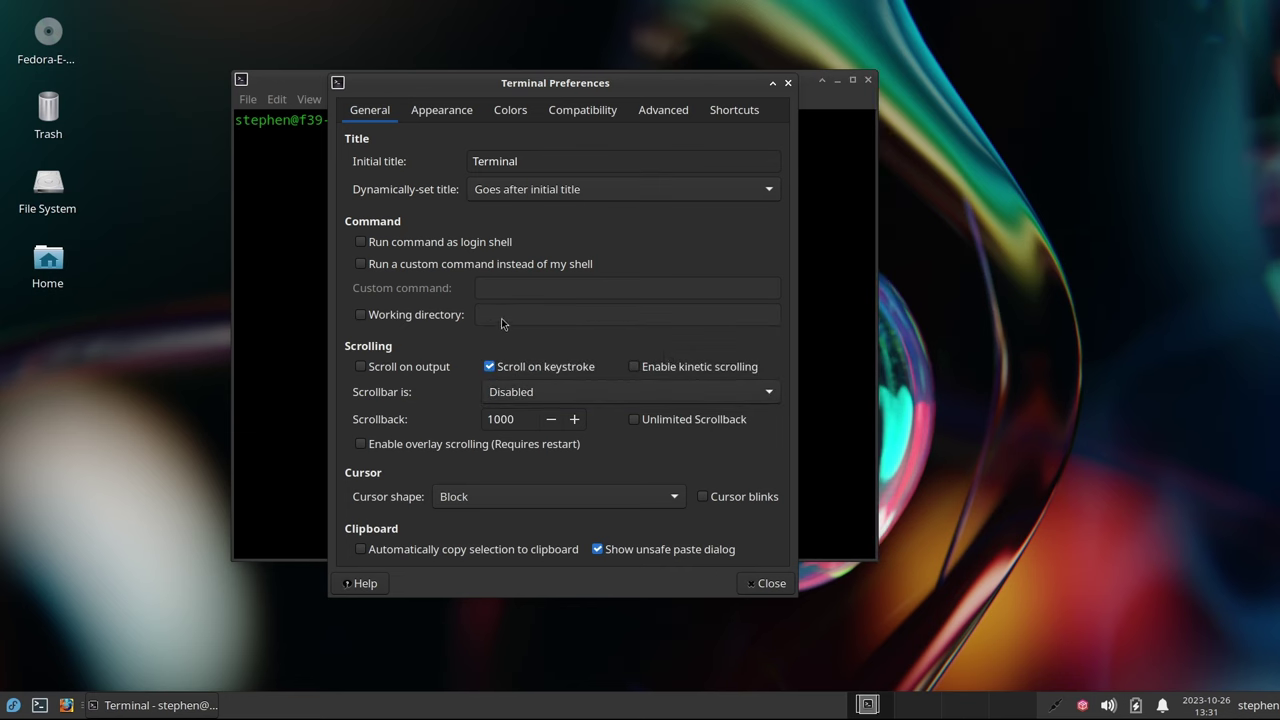
Make the terminal background transparent at 0.90 opacity
{"action": "left_click", "coordinate": [441, 112]}
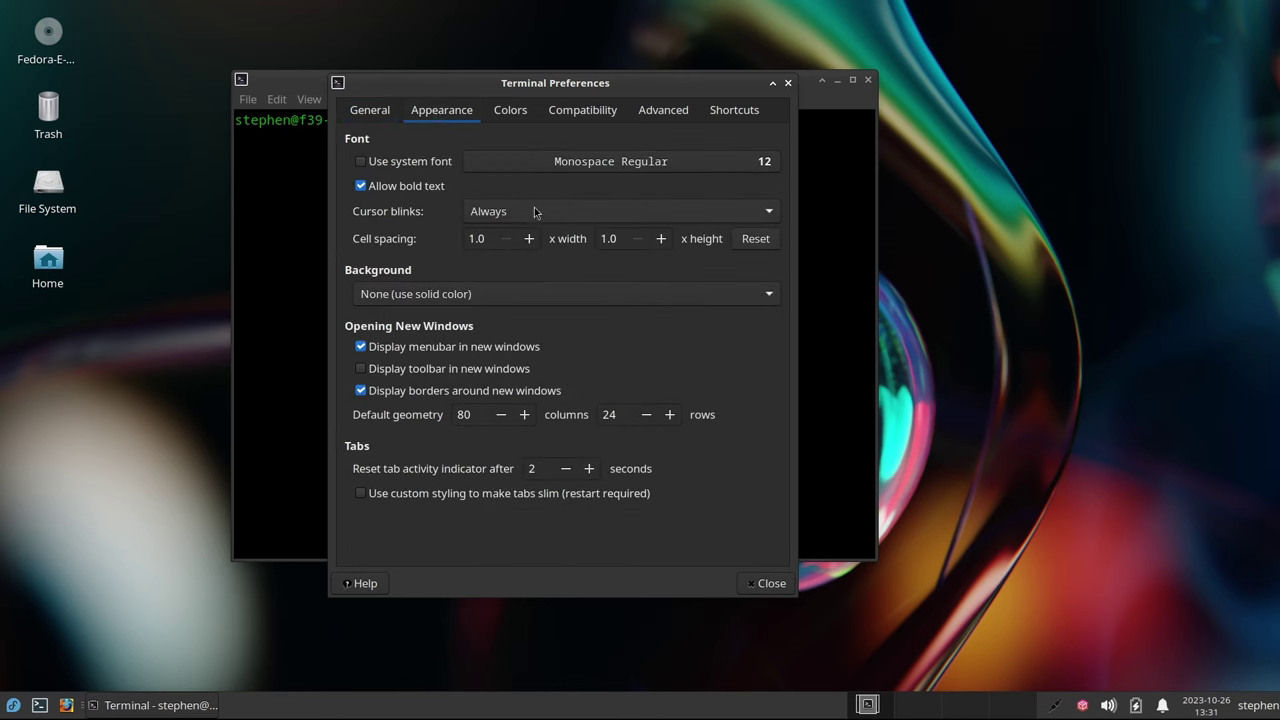
{"action": "left_click", "coordinate": [481, 294]}
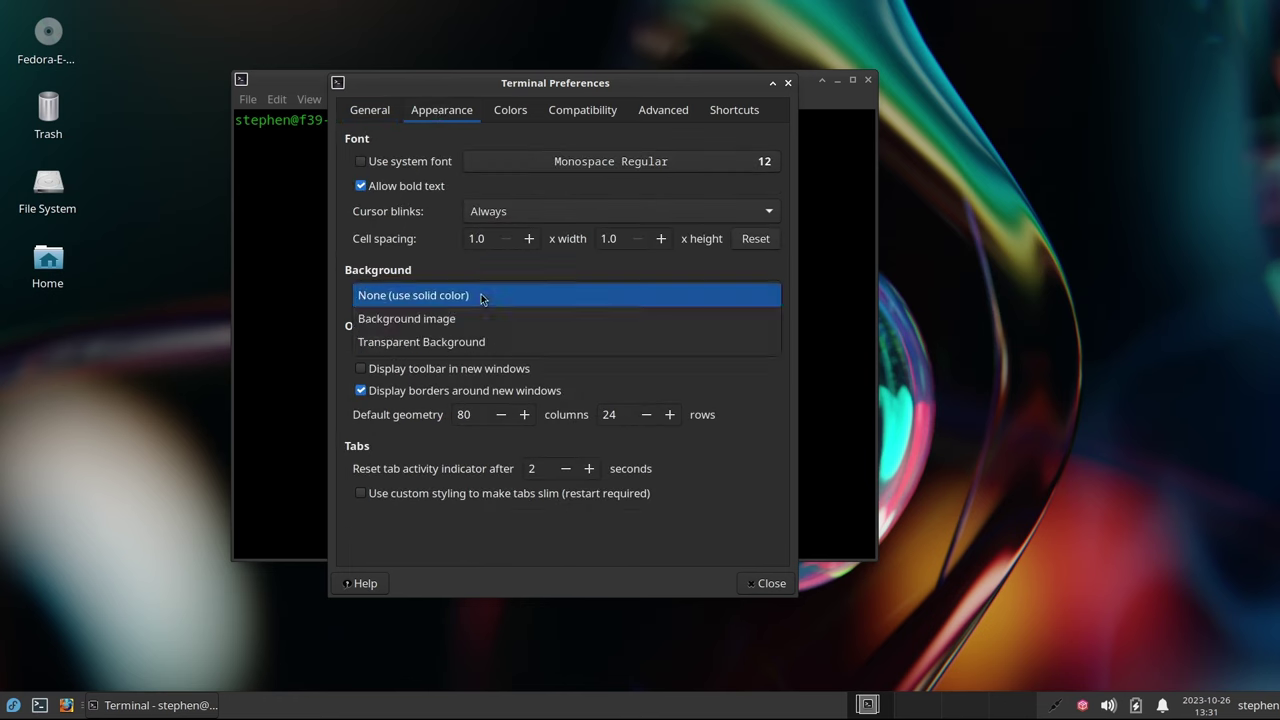
{"action": "left_click", "coordinate": [475, 342]}
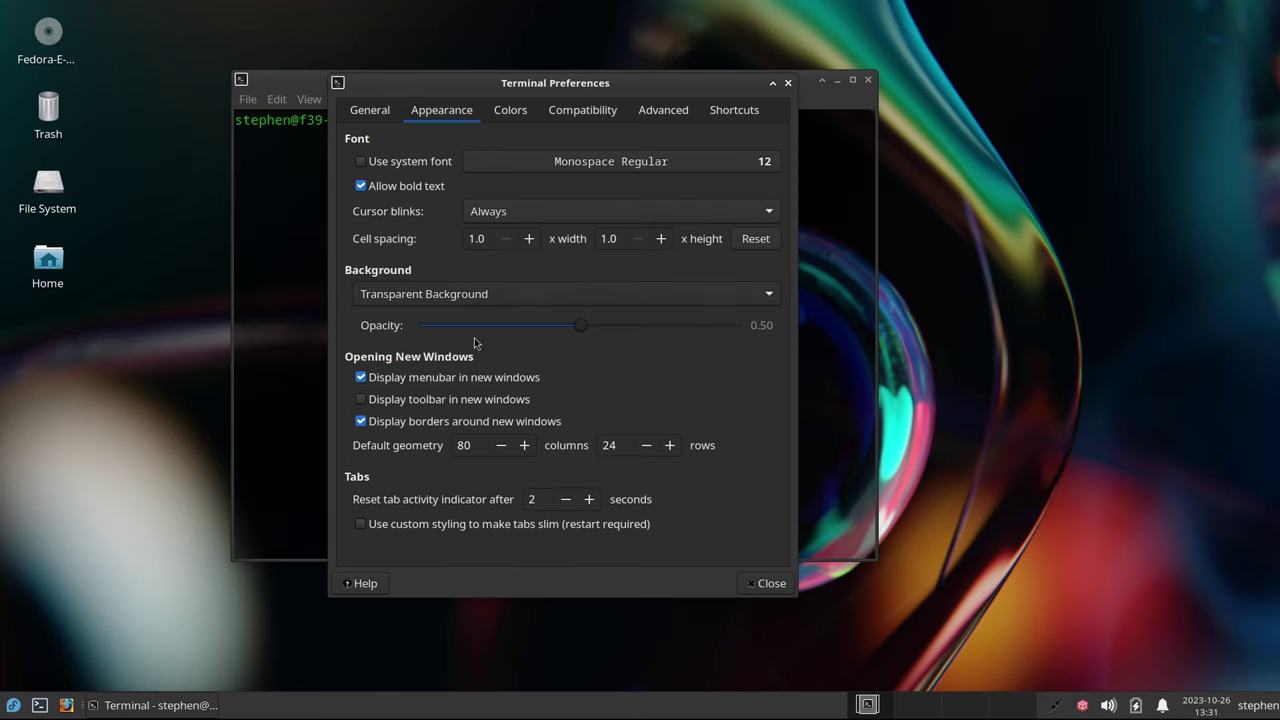
{"action": "left_click_drag", "start_coordinate": [578, 330], "coordinate": [707, 332]}
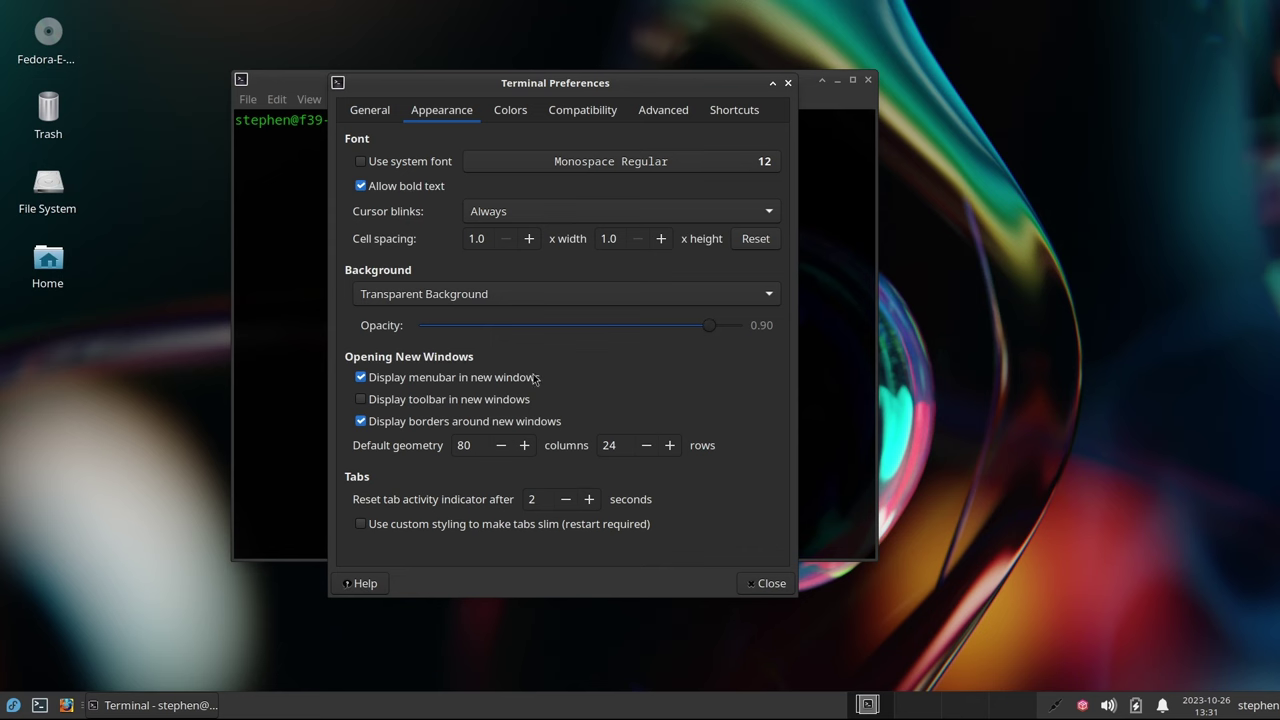
Apply the Tango colour preset and close the terminal preferences
{"action": "left_click", "coordinate": [511, 111]}
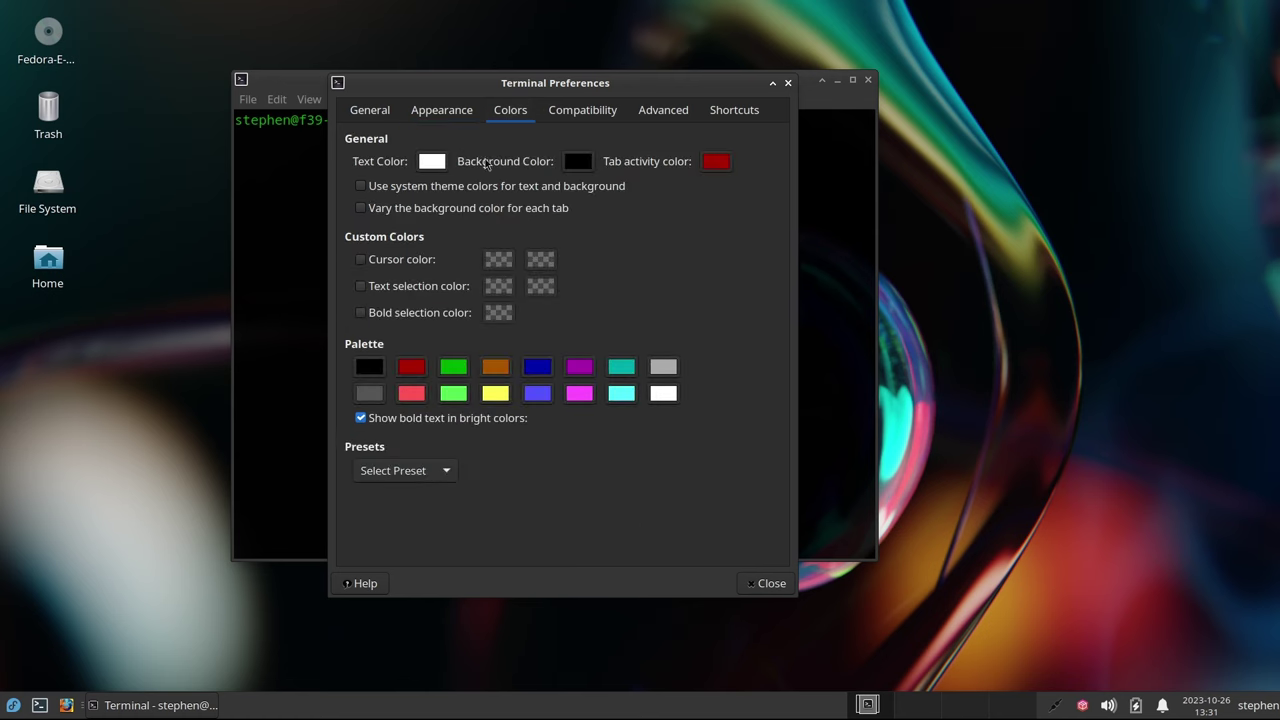
{"action": "left_click", "coordinate": [437, 478]}
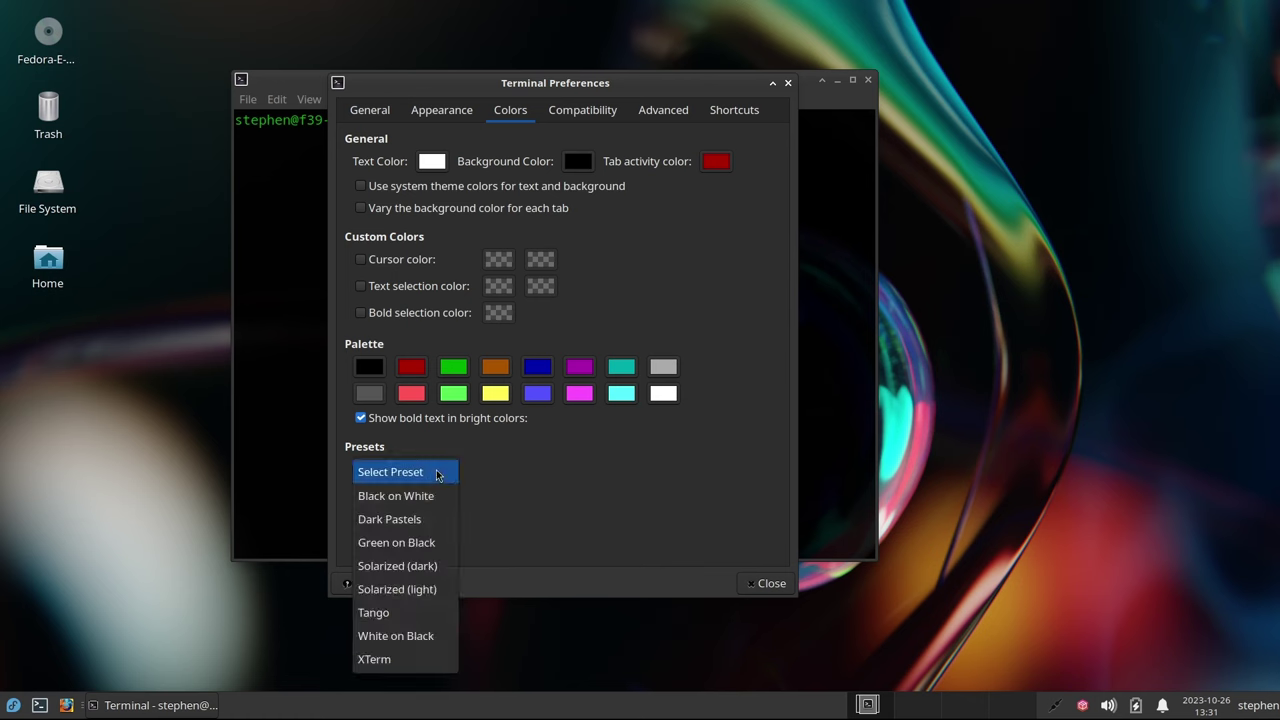
{"action": "left_click", "coordinate": [415, 612]}
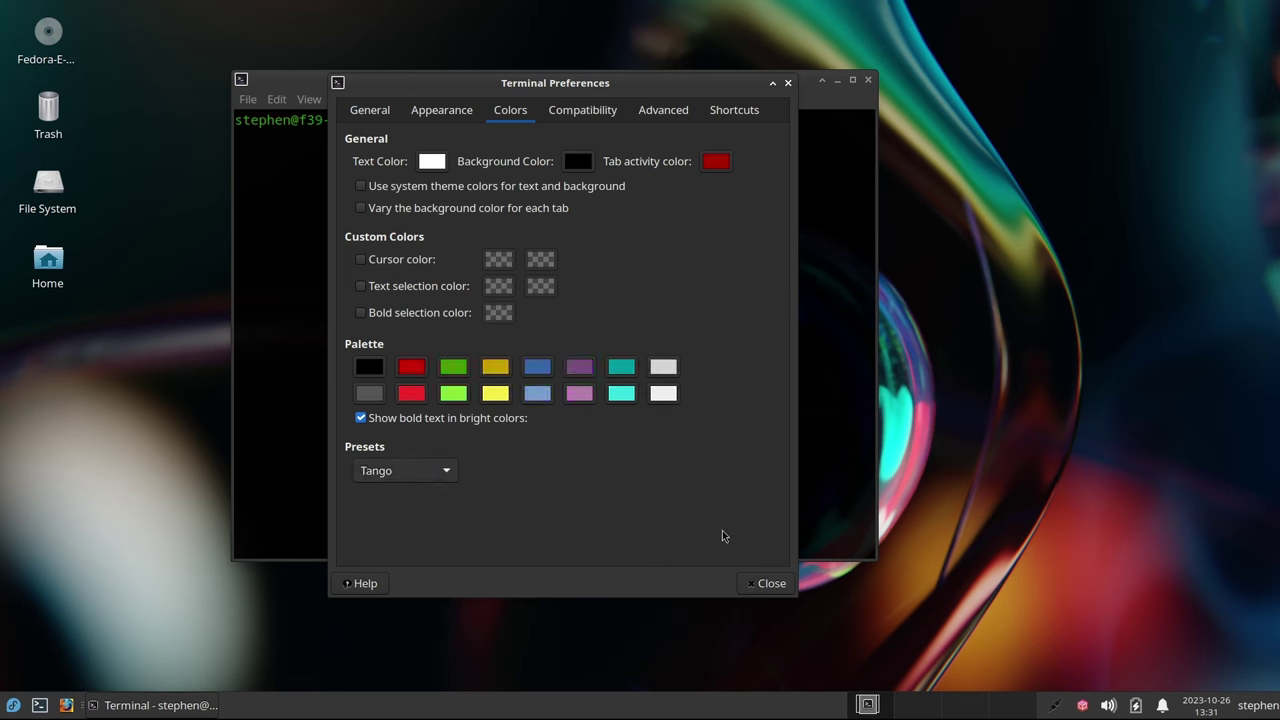
{"action": "left_click", "coordinate": [770, 584]}
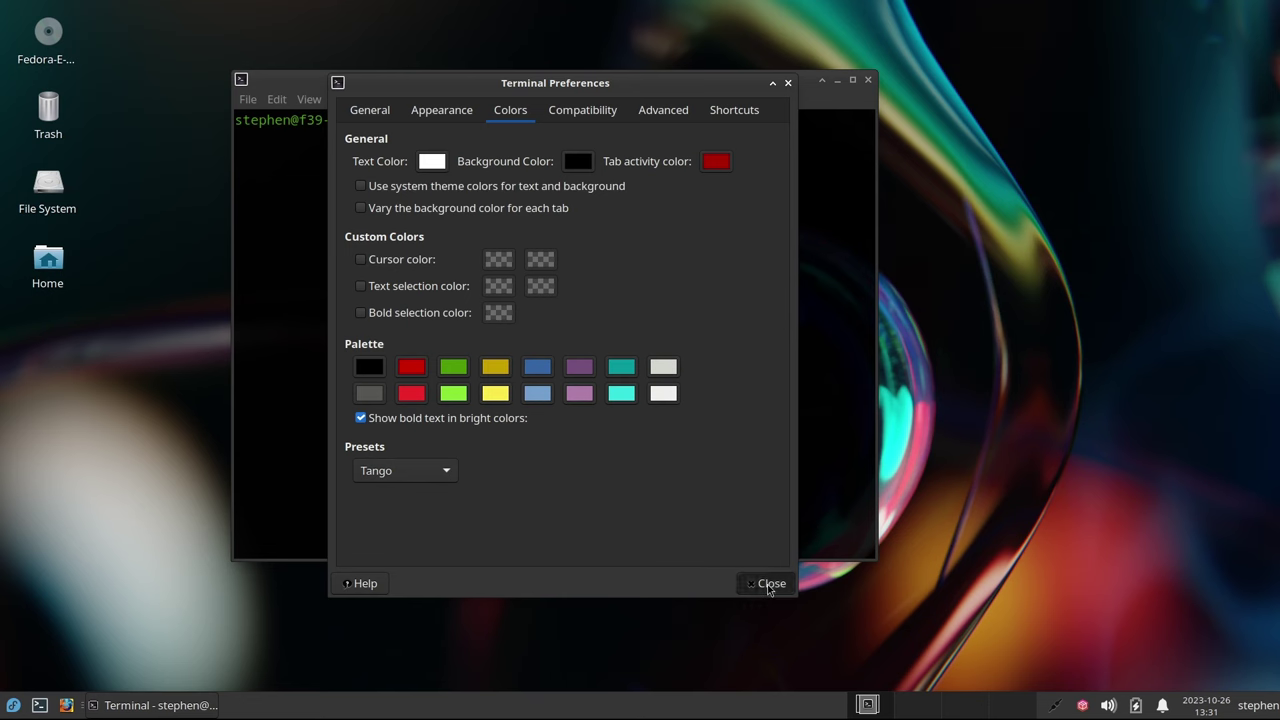
Replace the terminal with a fresh window centred on screen
{"action": "left_click", "coordinate": [868, 80]}
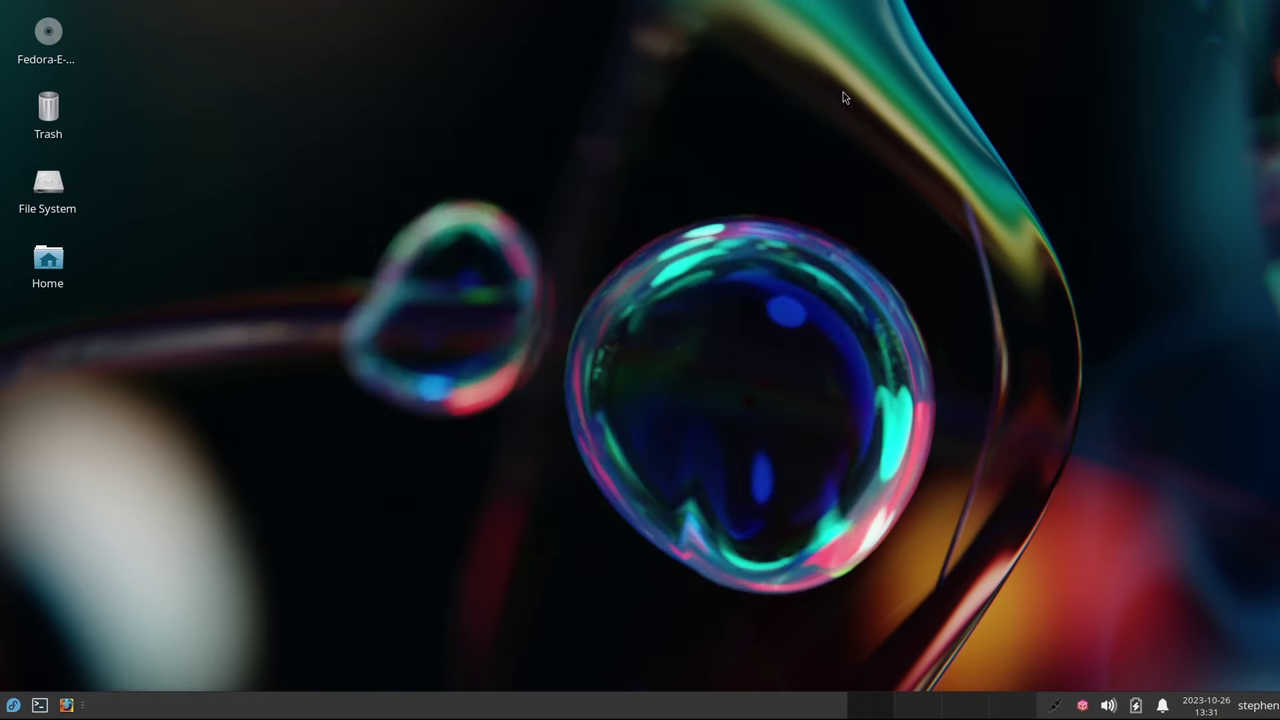
{"action": "left_click", "coordinate": [41, 706]}
{"action": "left_click_drag", "start_coordinate": [292, 20], "coordinate": [457, 73]}
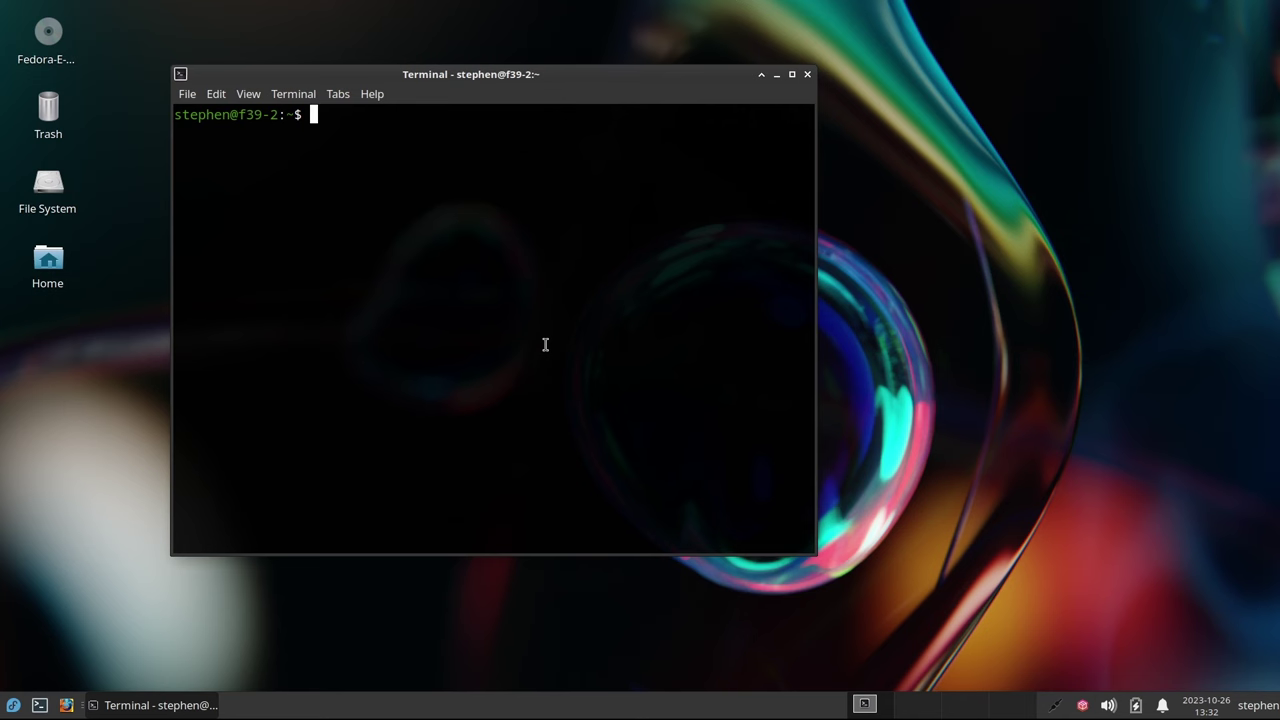
Install menulibre with sudo dnf, accepting the packages and Fedora key, then clear the screen
{"action": "type", "text": "sudo dnf ins"}
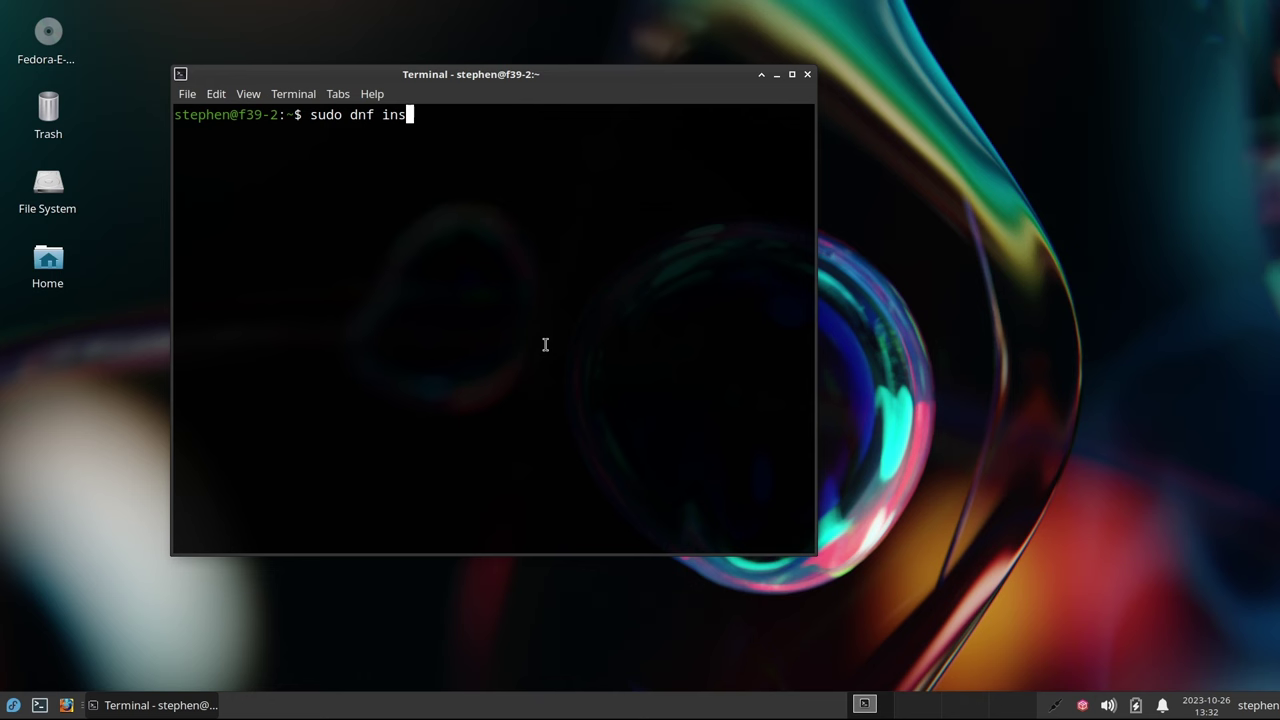
{"action": "type", "text": "tall menulibre"}
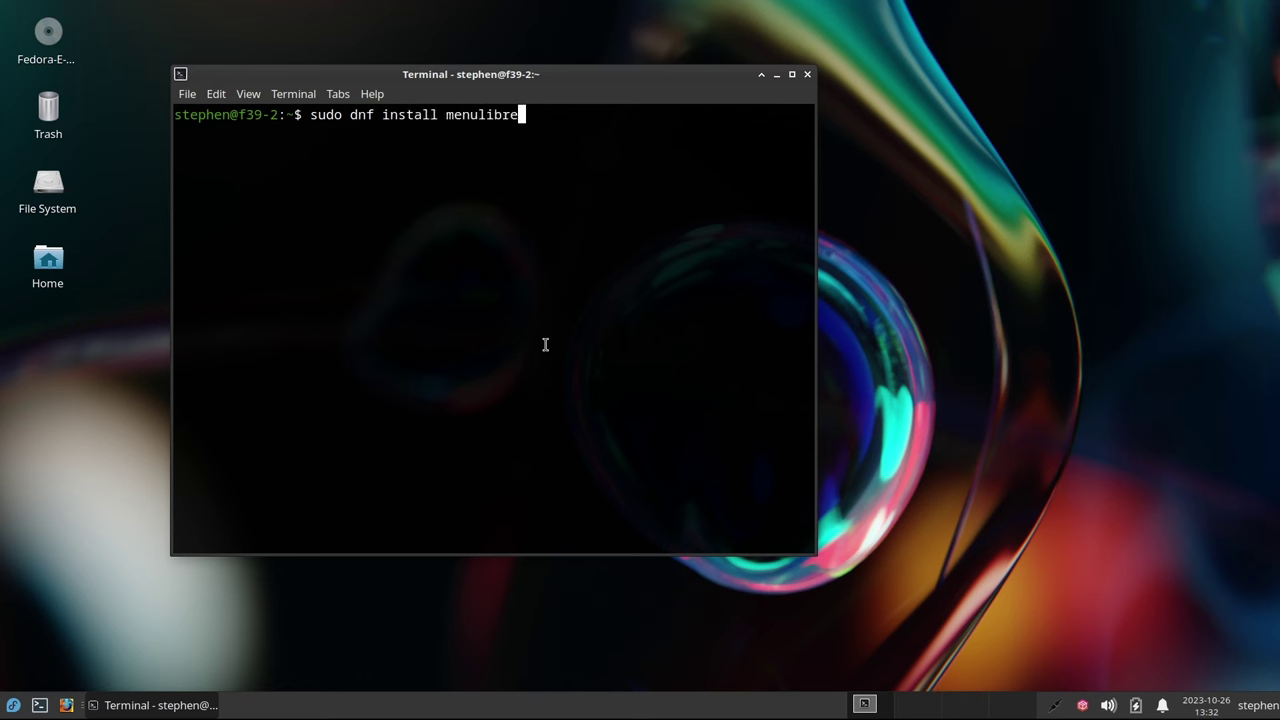
{"action": "key", "text": "Return"}
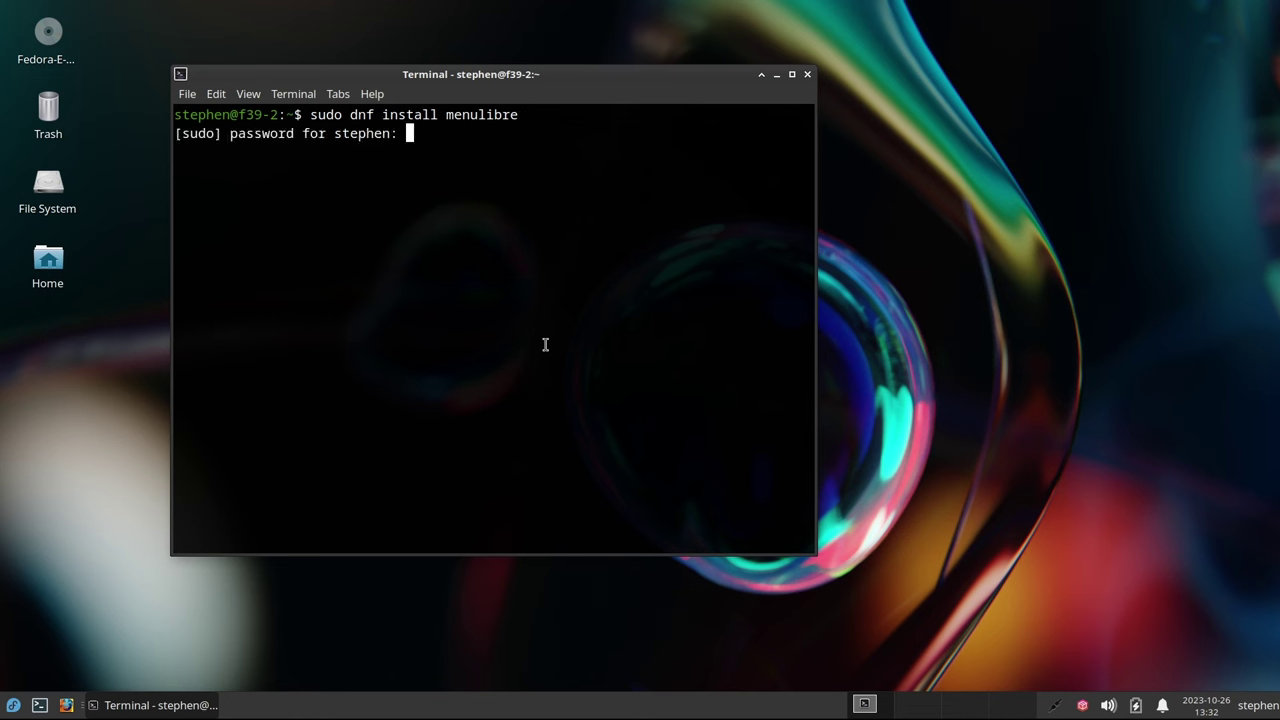
{"action": "key", "text": "Return"}
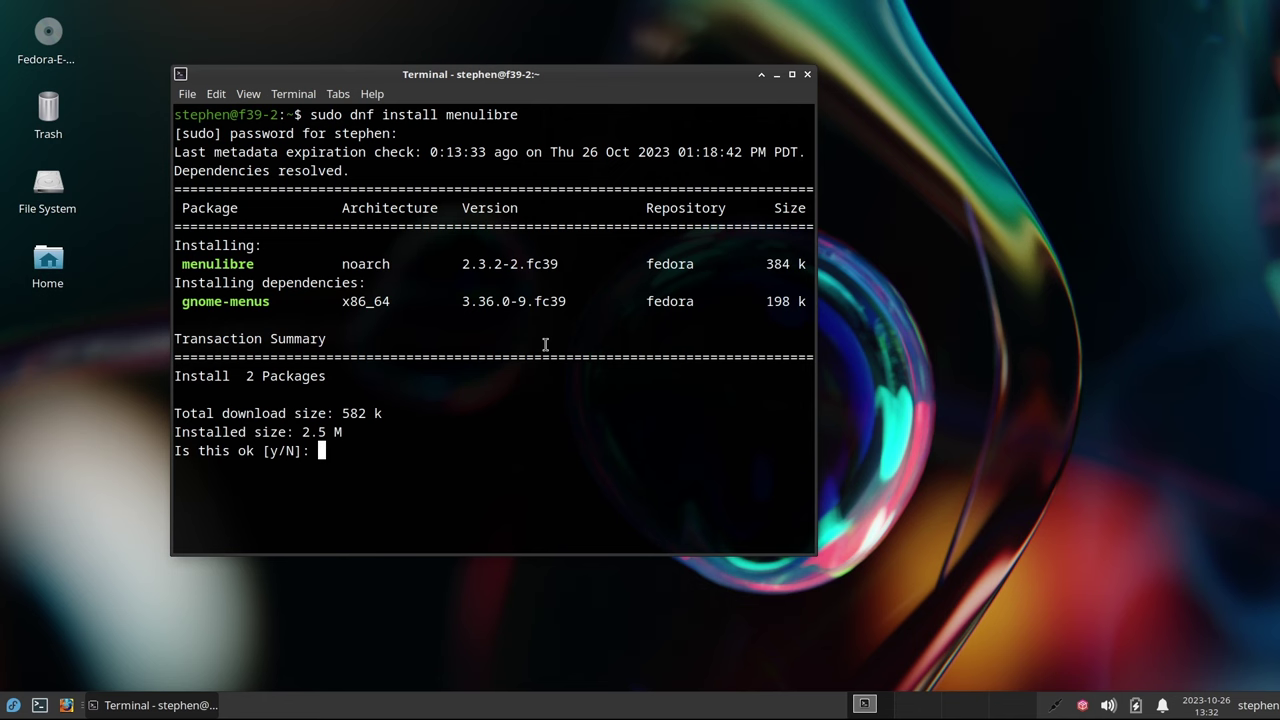
{"action": "type", "text": "y"}
{"action": "key", "text": "Return"}
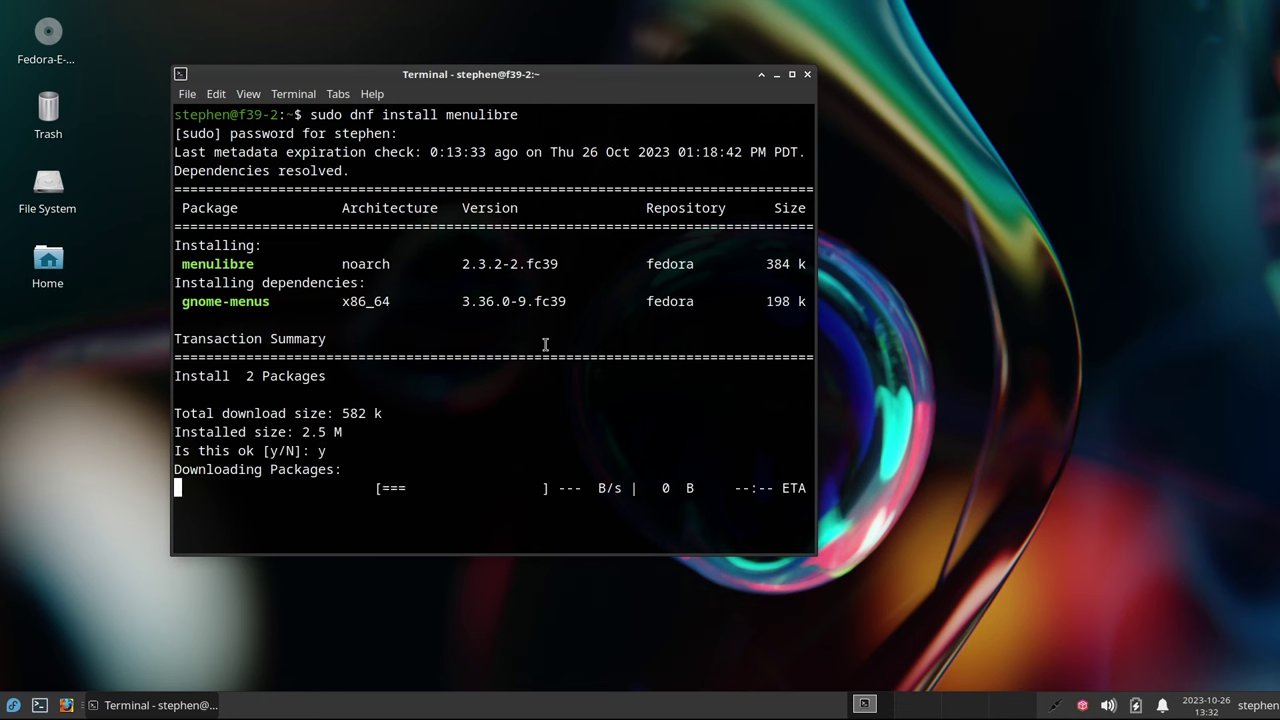
{"action": "type", "text": "y"}
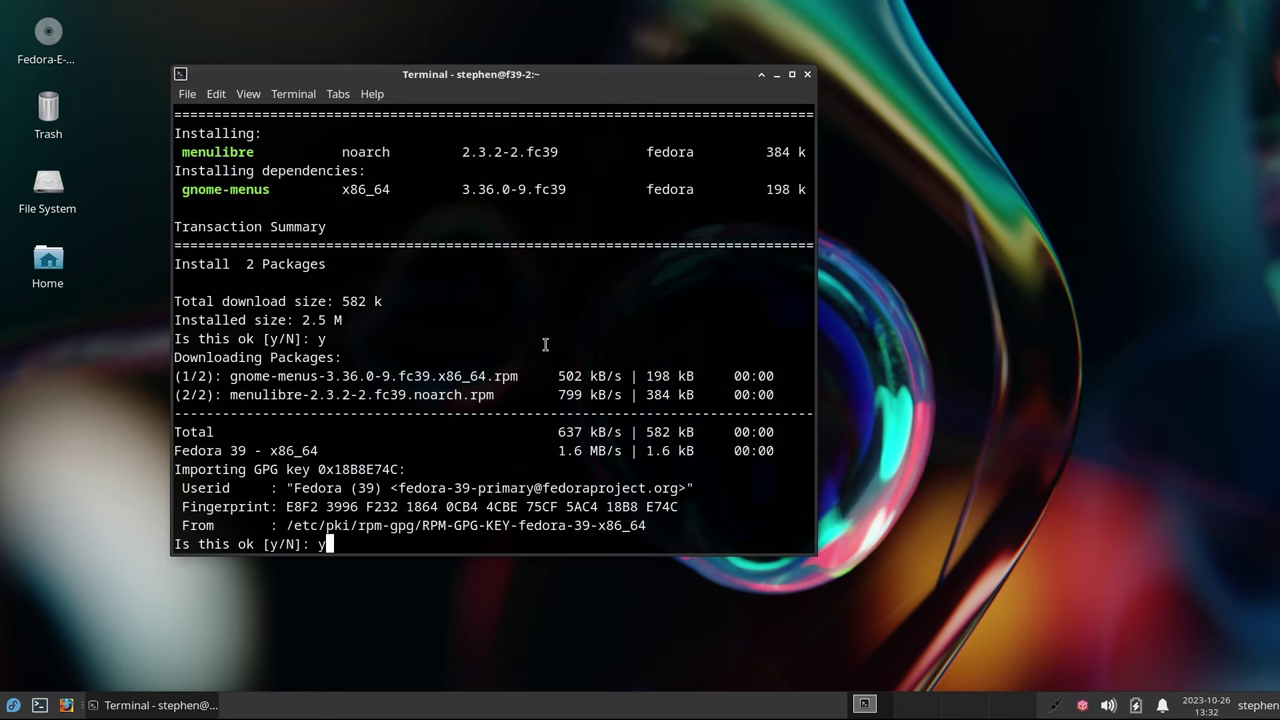
{"action": "key", "text": "Return"}
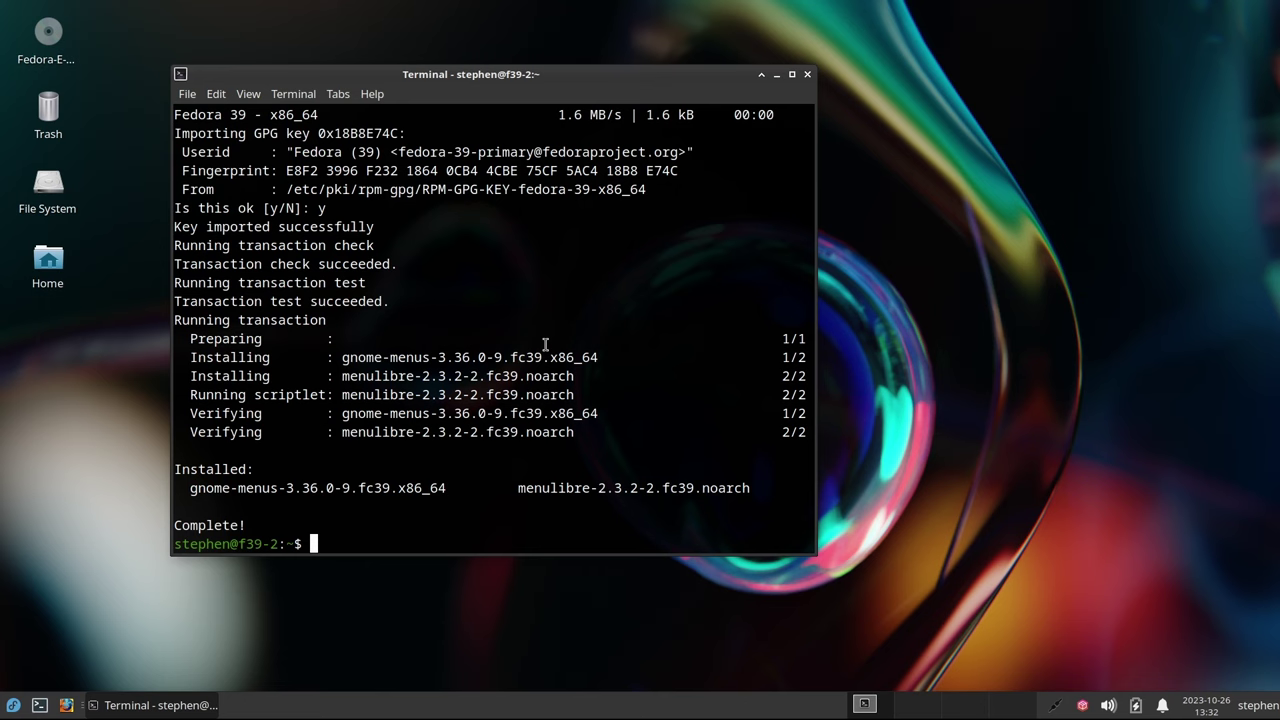
{"action": "key", "text": "ctrl+l"}
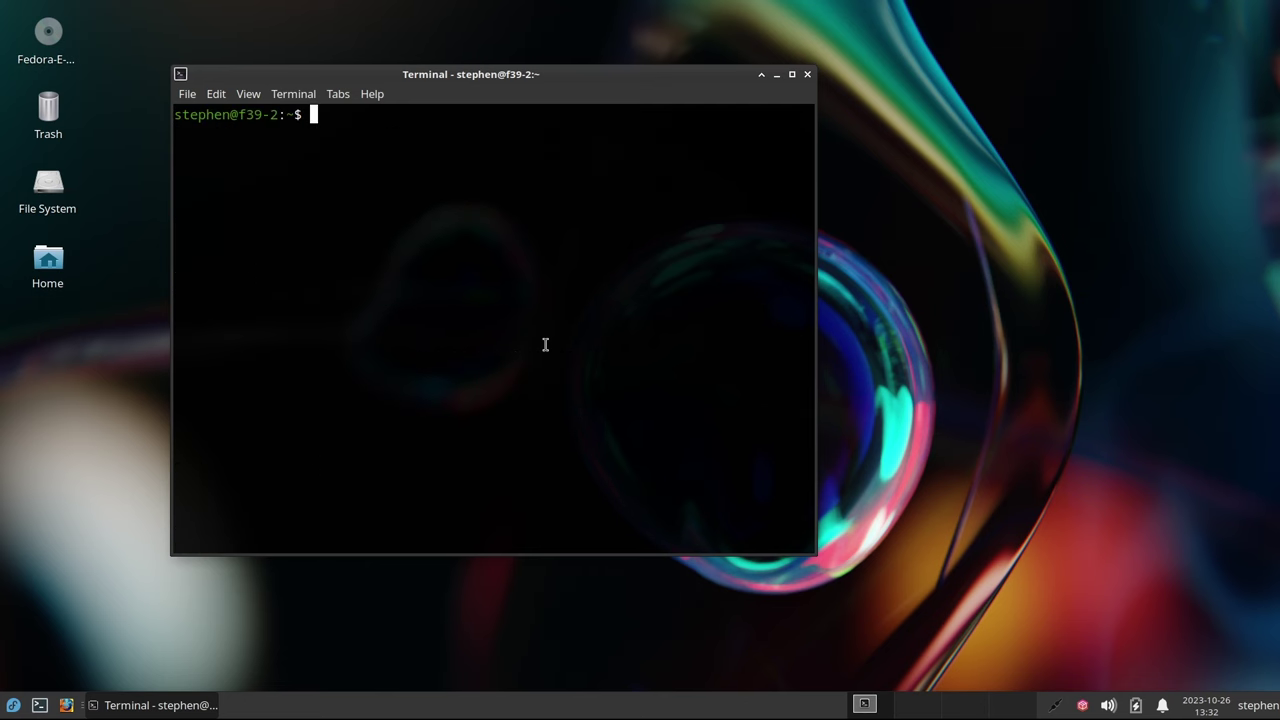
Install btrfs-assistant and python3-dnf-plugin-snapper with sudo dnf, confirm with y, then clear the screen
{"action": "type", "text": "sudo dnf install "}
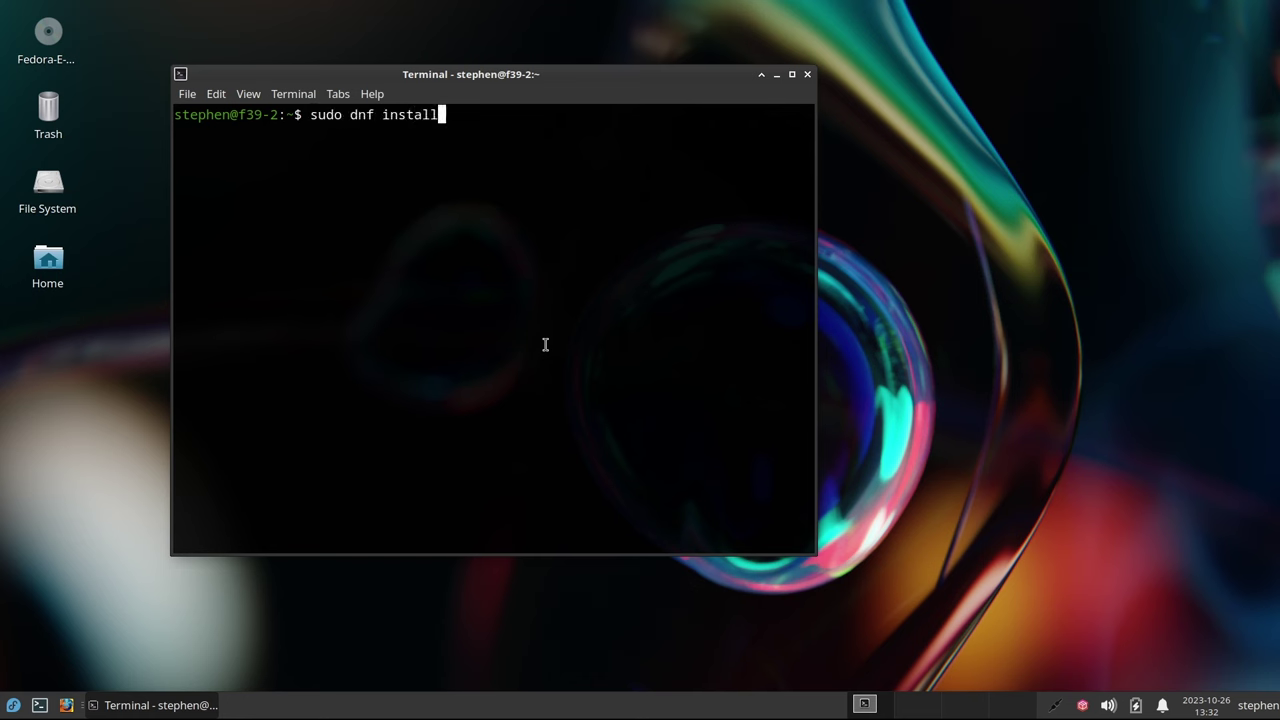
{"action": "type", "text": "btrfs-assist"}
{"action": "key", "text": "Tab"}
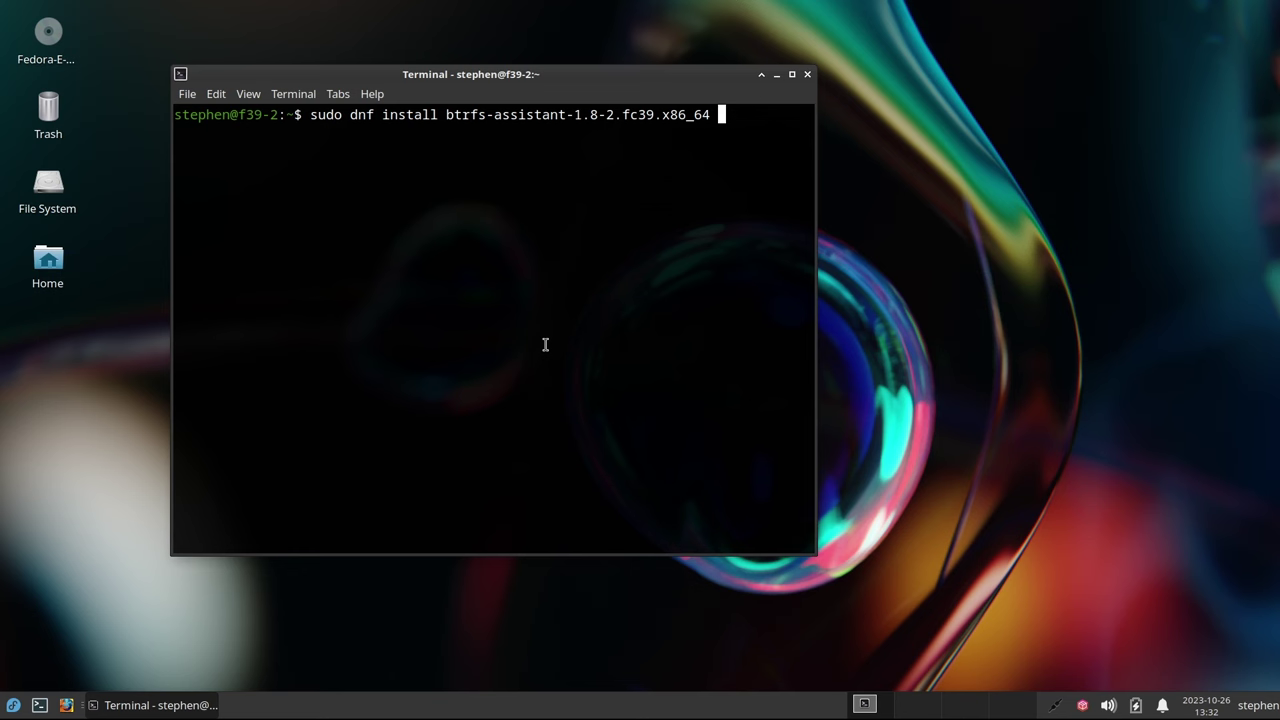
{"action": "type", "text": "python3-dnf-plugin-snap"}
{"action": "key", "text": "Tab"}
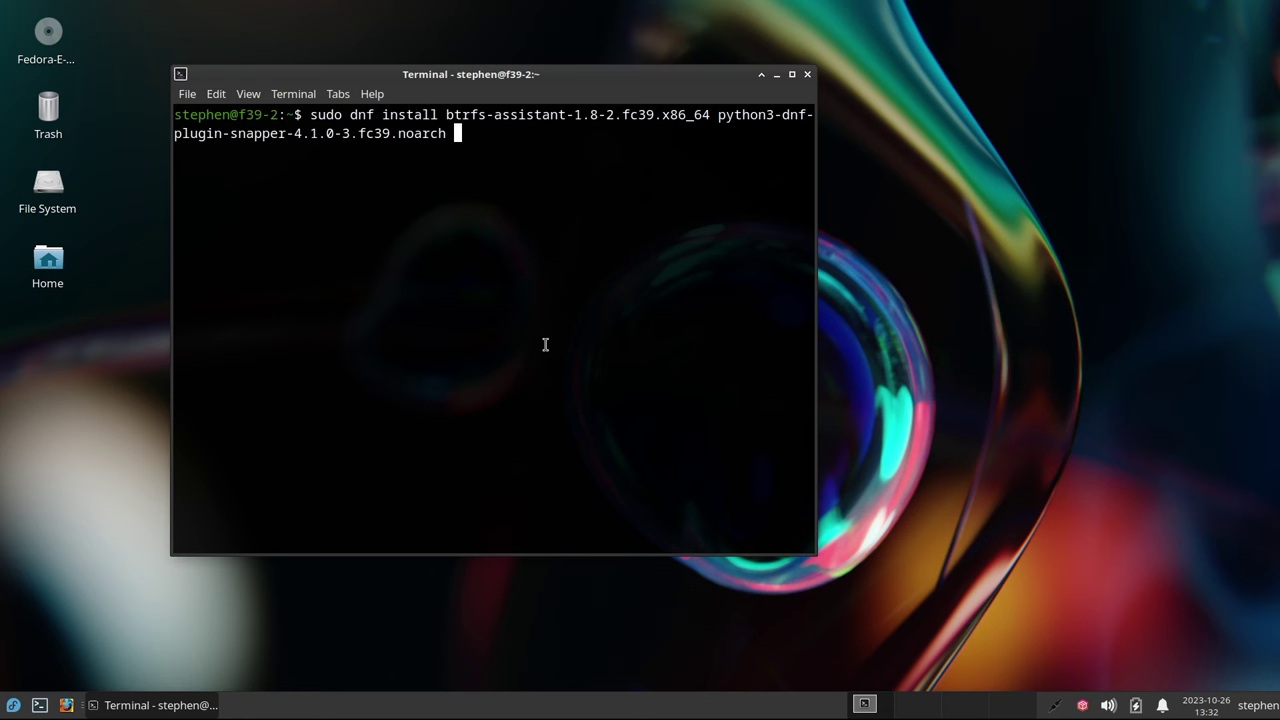
{"action": "key", "text": "Return"}
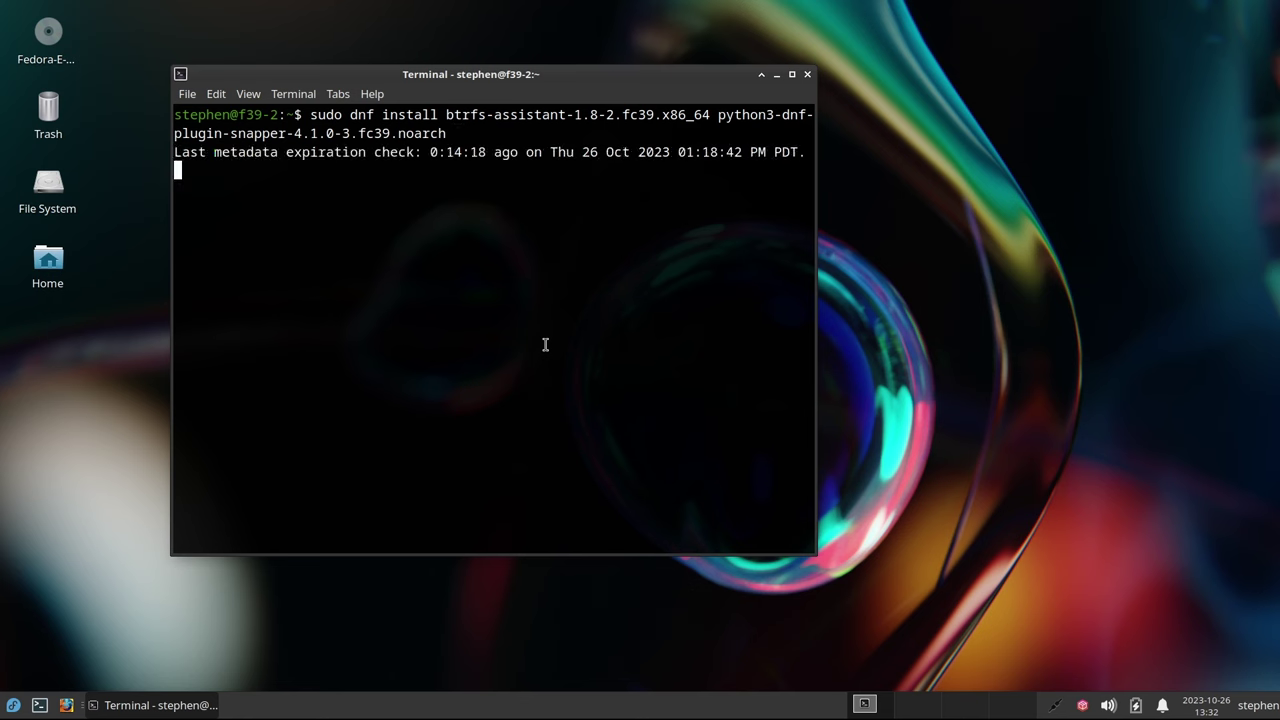
{"action": "type", "text": "y"}
{"action": "key", "text": "Return"}
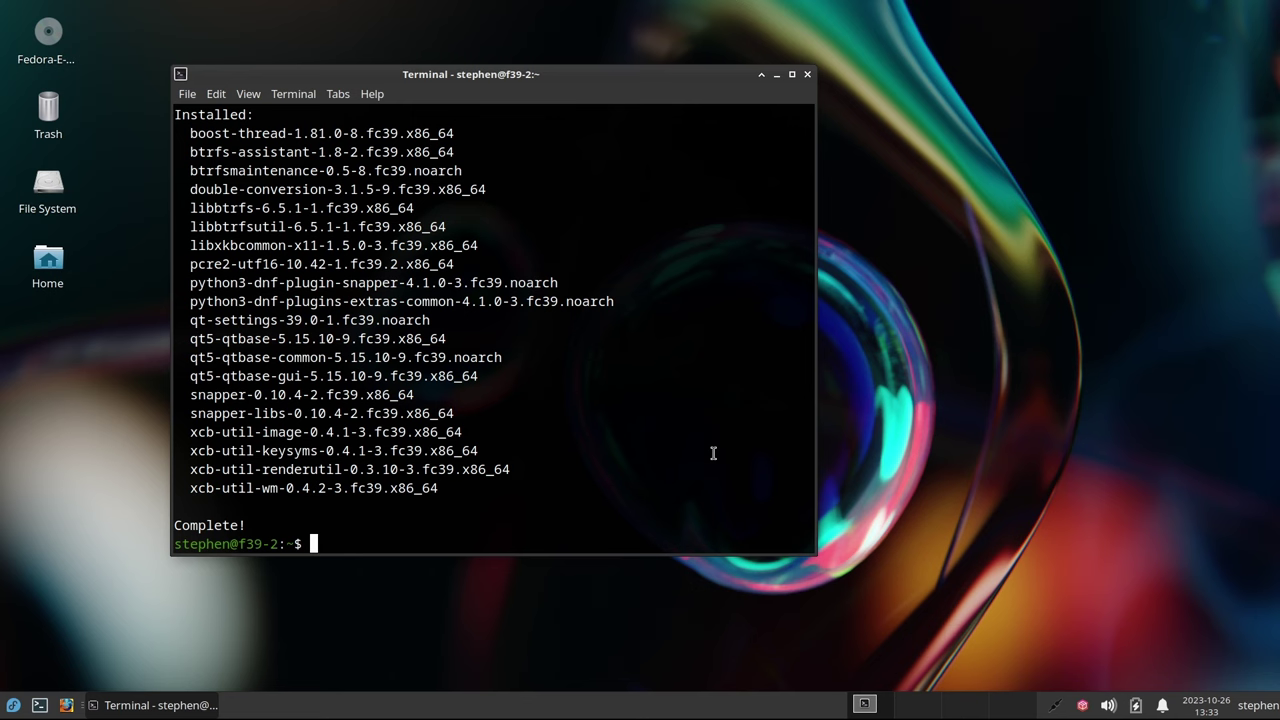
{"action": "key", "text": "ctrl+l"}
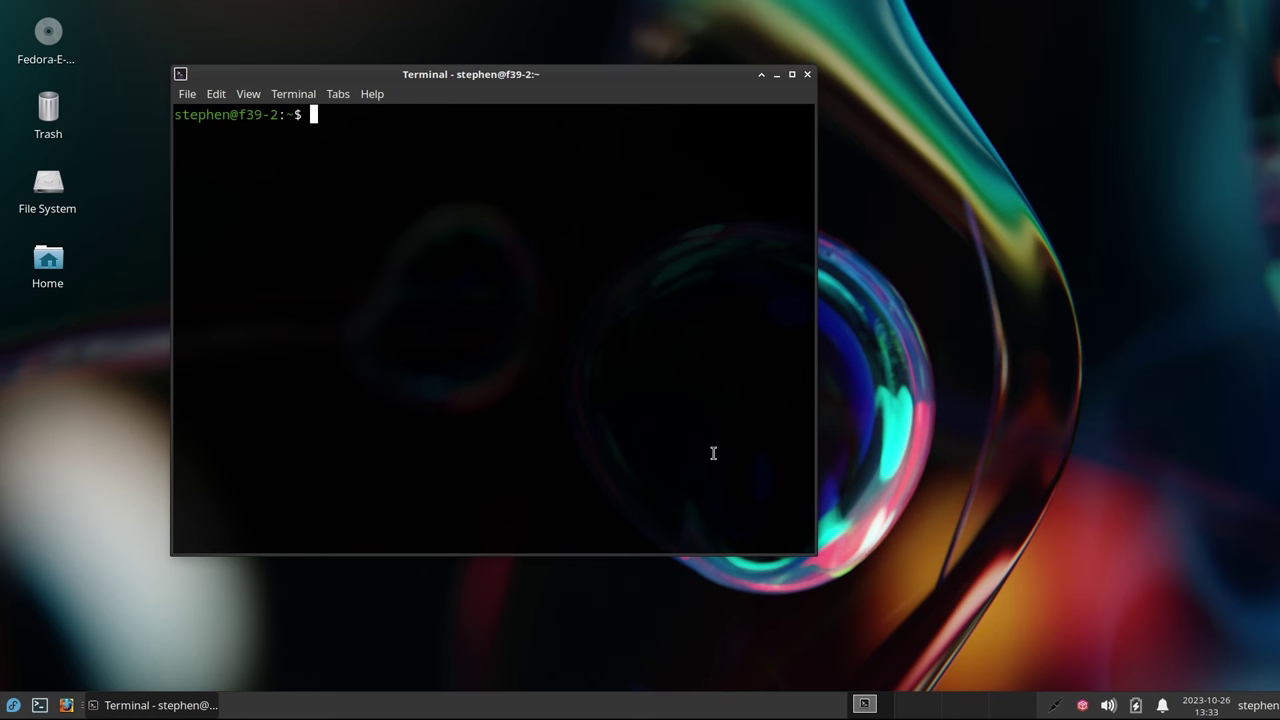
Run dnf history and cat /etc/os-release to show the Fedora 39 release details
{"action": "type", "text": "dnf history"}
{"action": "key", "text": "Return"}
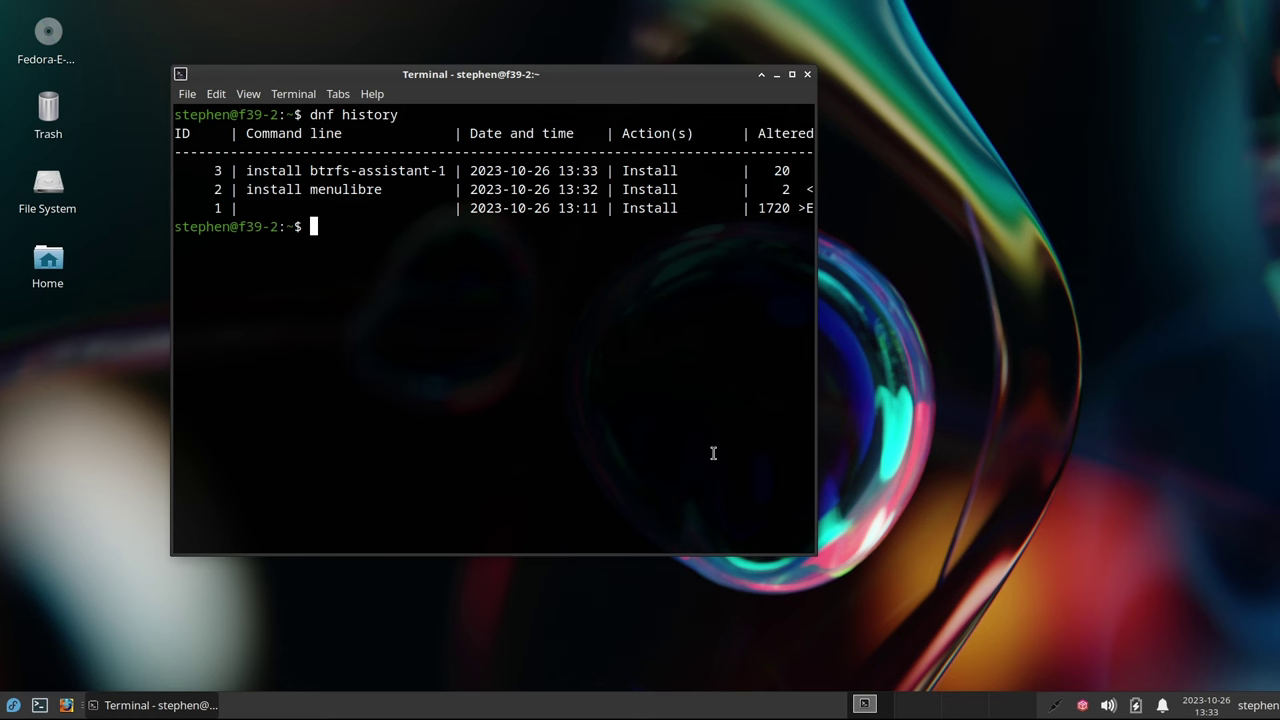
{"action": "type", "text": "cat /etc/os-rel"}
{"action": "key", "text": "Tab"}
{"action": "key", "text": "Return"}
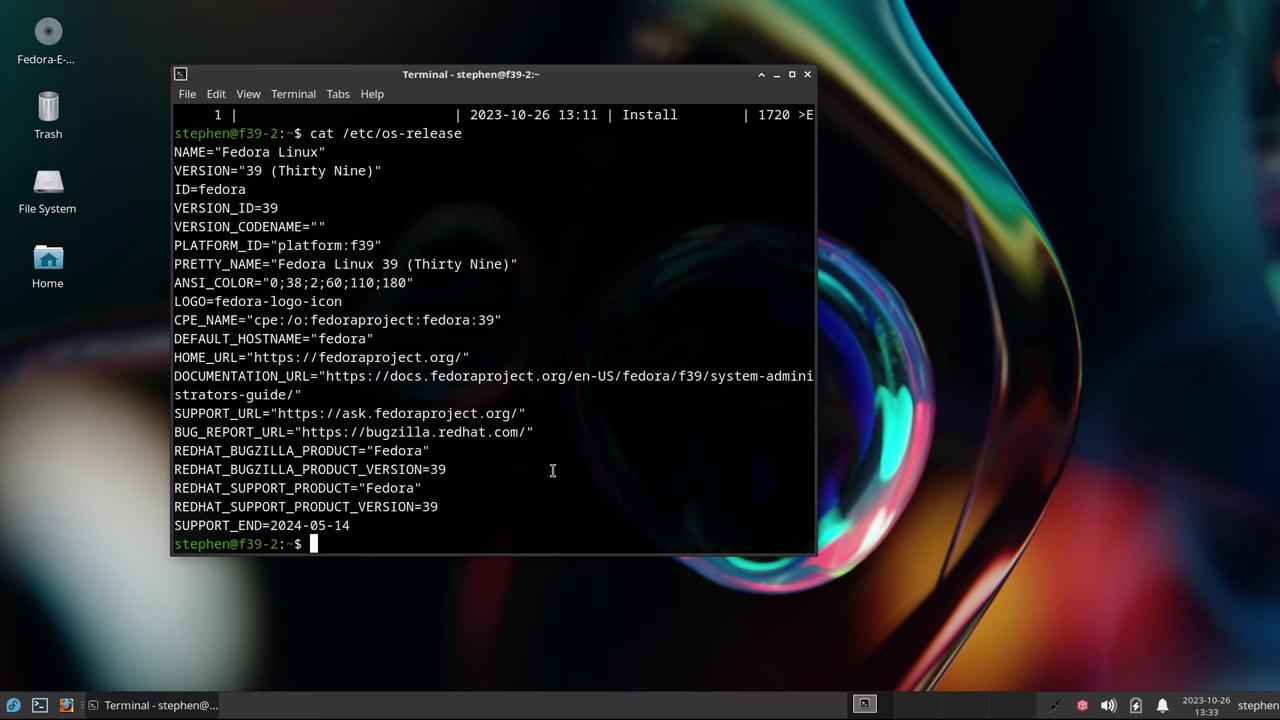
Highlight the SUPPORT_END line, then close the terminal
{"action": "left_click_drag", "start_coordinate": [174, 527], "coordinate": [355, 530]}
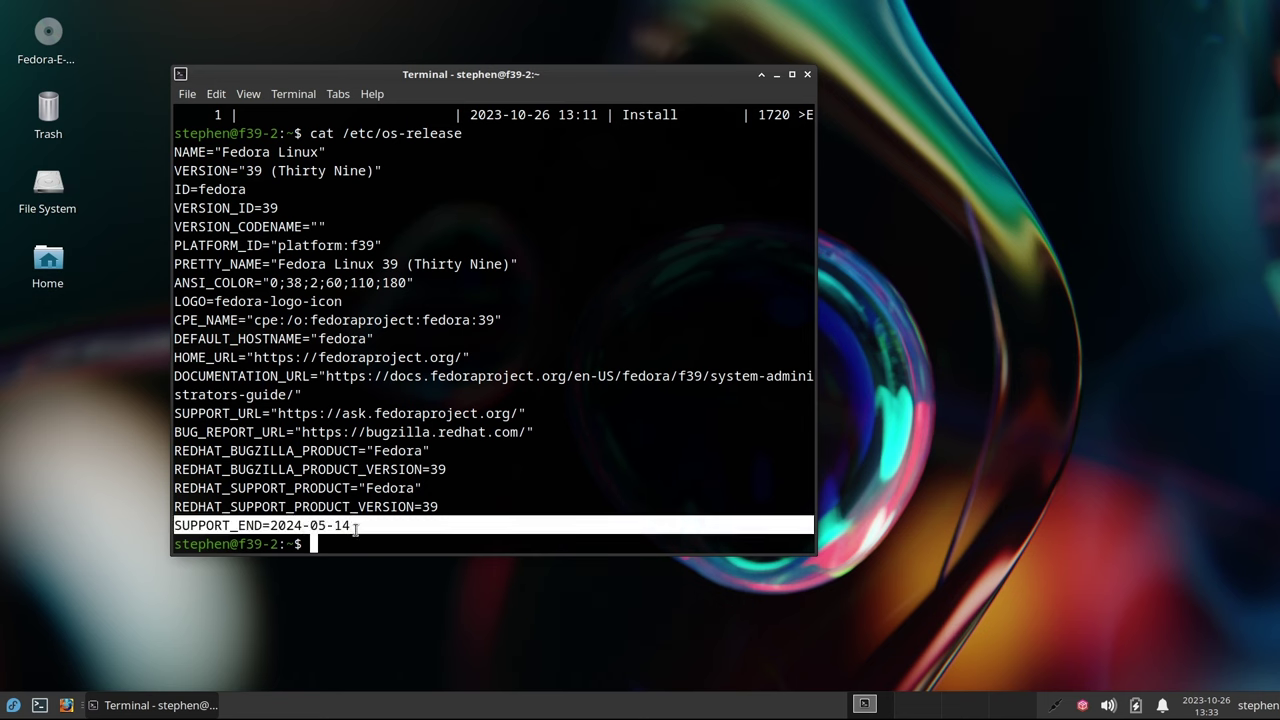
{"action": "left_click", "coordinate": [411, 524]}
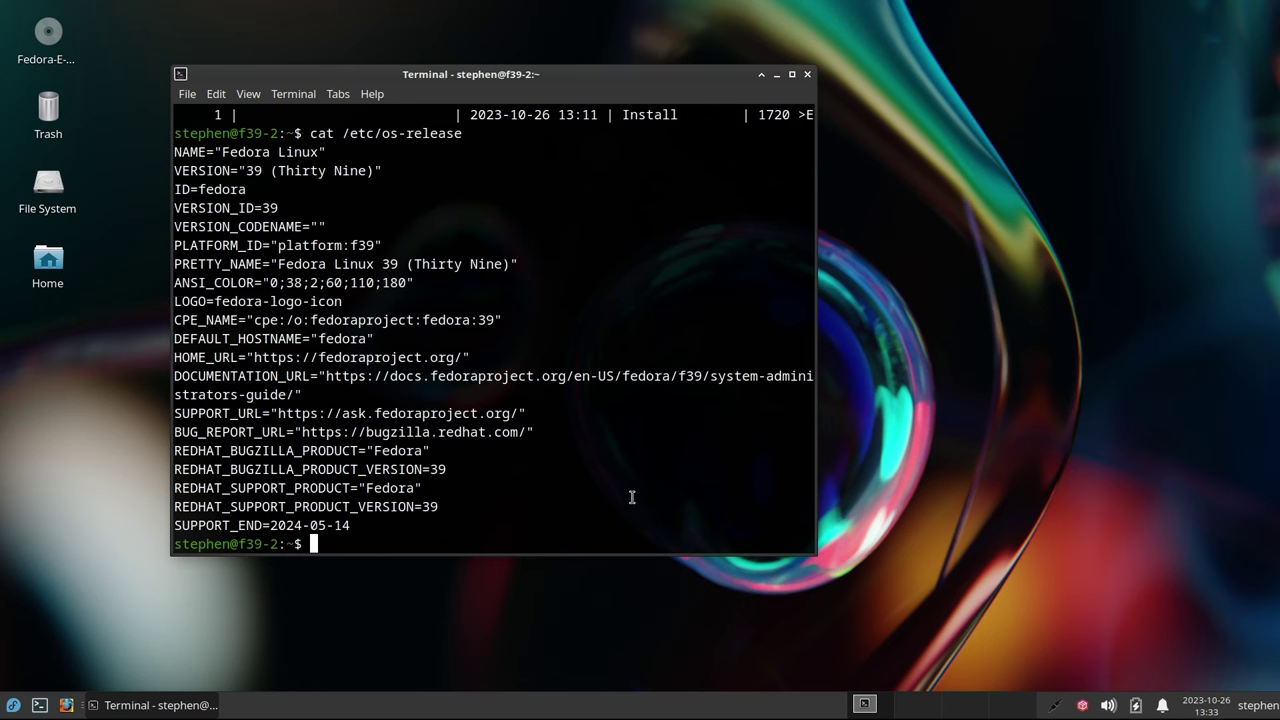
{"action": "left_click", "coordinate": [807, 75]}
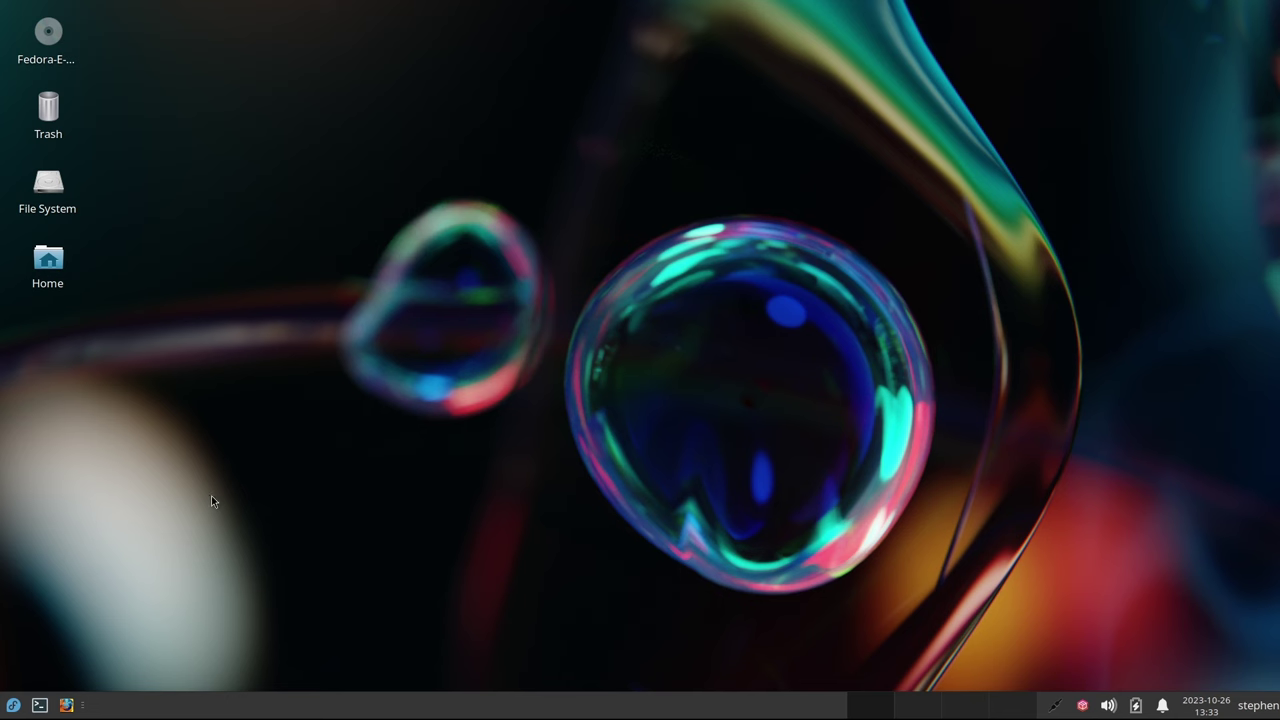
Launch Btrfs Assistant from the System menu category, authenticating with the administrator password
{"action": "left_click", "coordinate": [13, 706]}
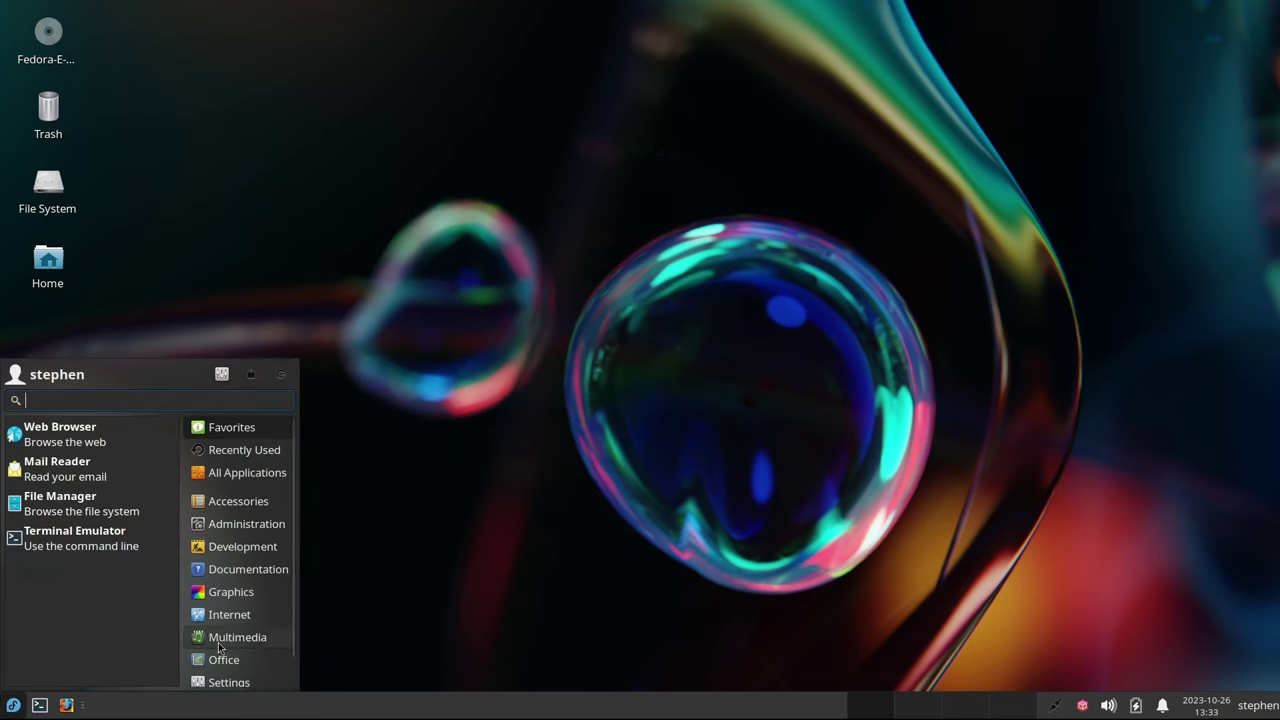
{"action": "scroll", "coordinate": [210, 660], "scroll_direction": "down", "scroll_amount": 1}
{"action": "left_click", "coordinate": [230, 677]}
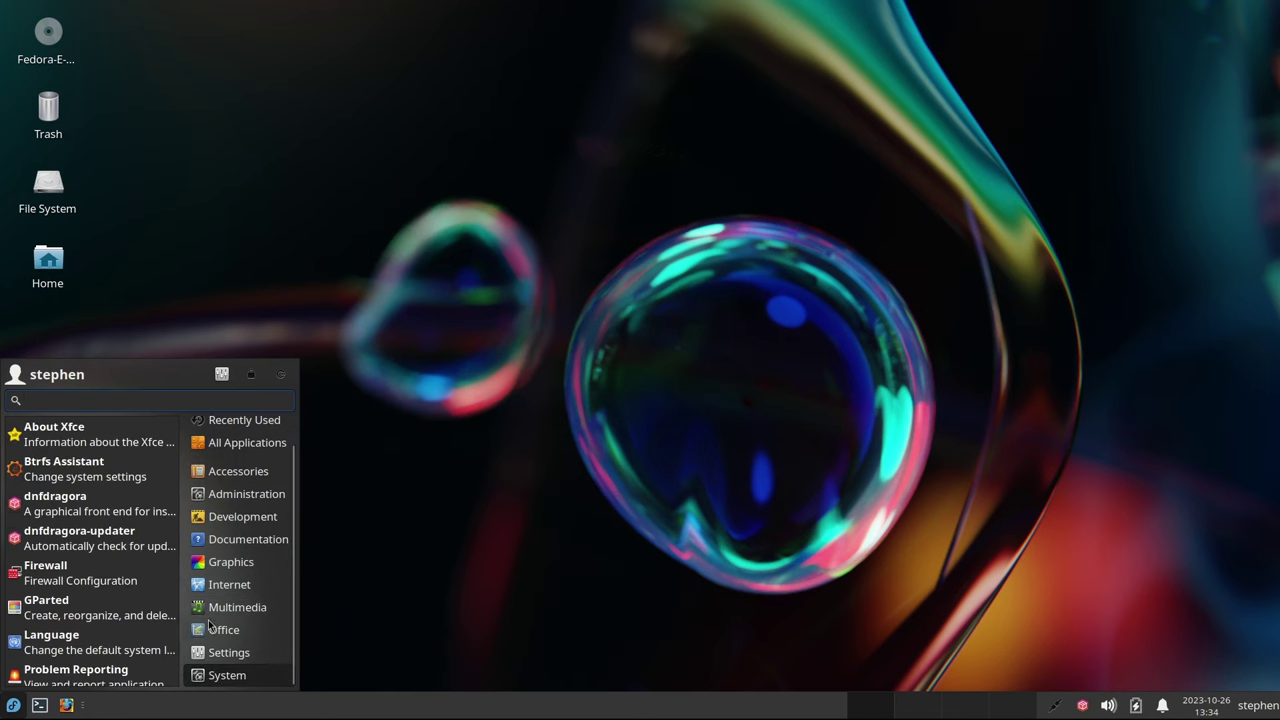
{"action": "left_click", "coordinate": [95, 475]}
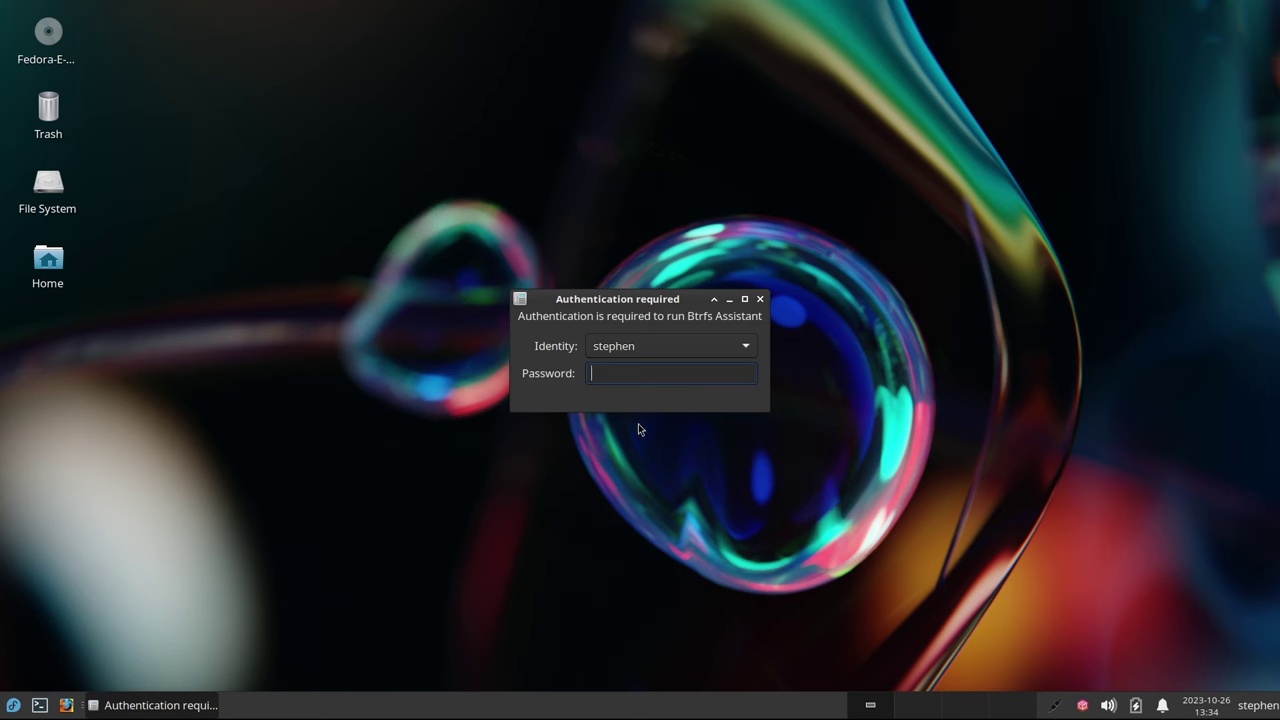
{"action": "type", "text": "*******"}
{"action": "key", "text": "Return"}
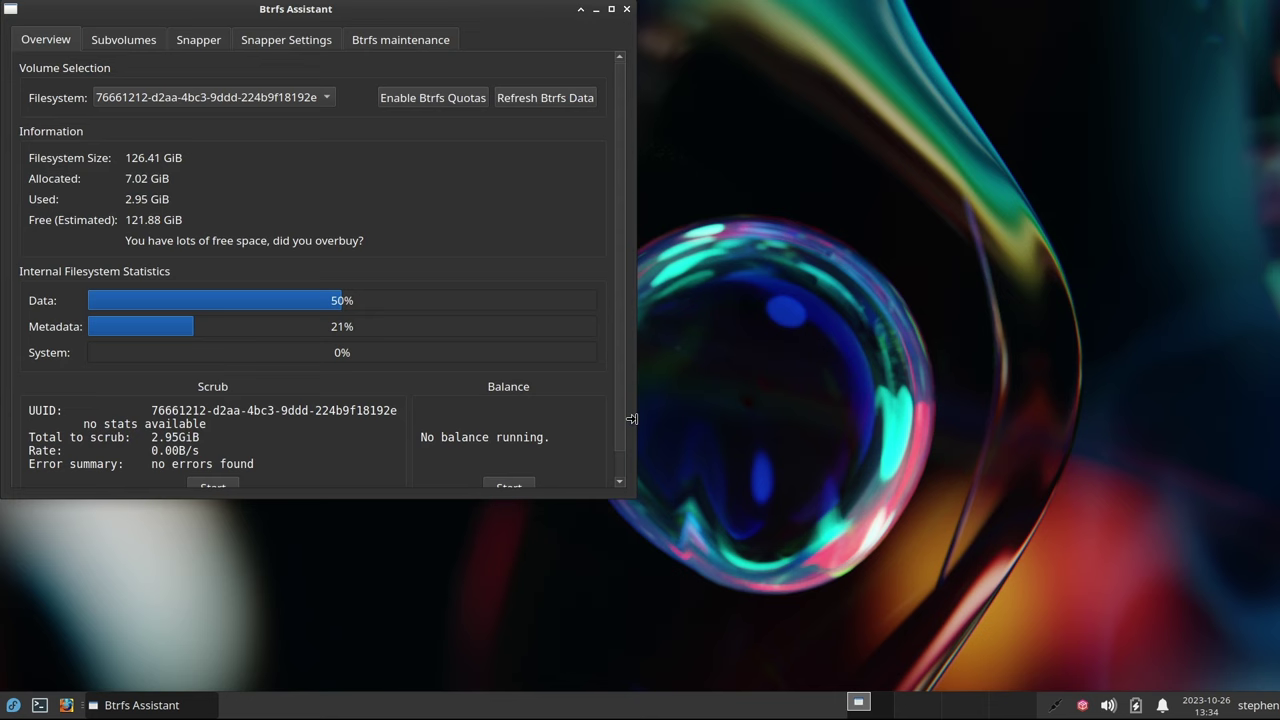
Move the Btrfs Assistant window to the centre and enlarge it
{"action": "left_click_drag", "start_coordinate": [305, 10], "coordinate": [573, 70]}
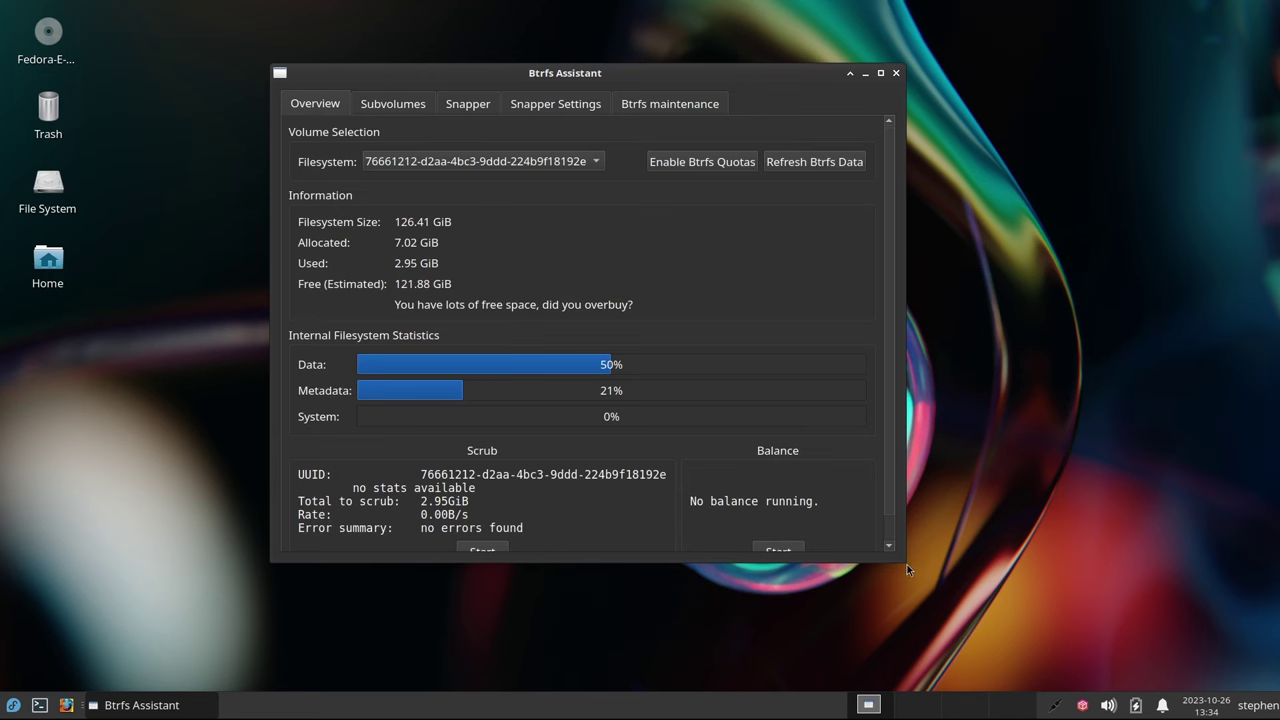
{"action": "left_click_drag", "start_coordinate": [905, 561], "coordinate": [1064, 663]}
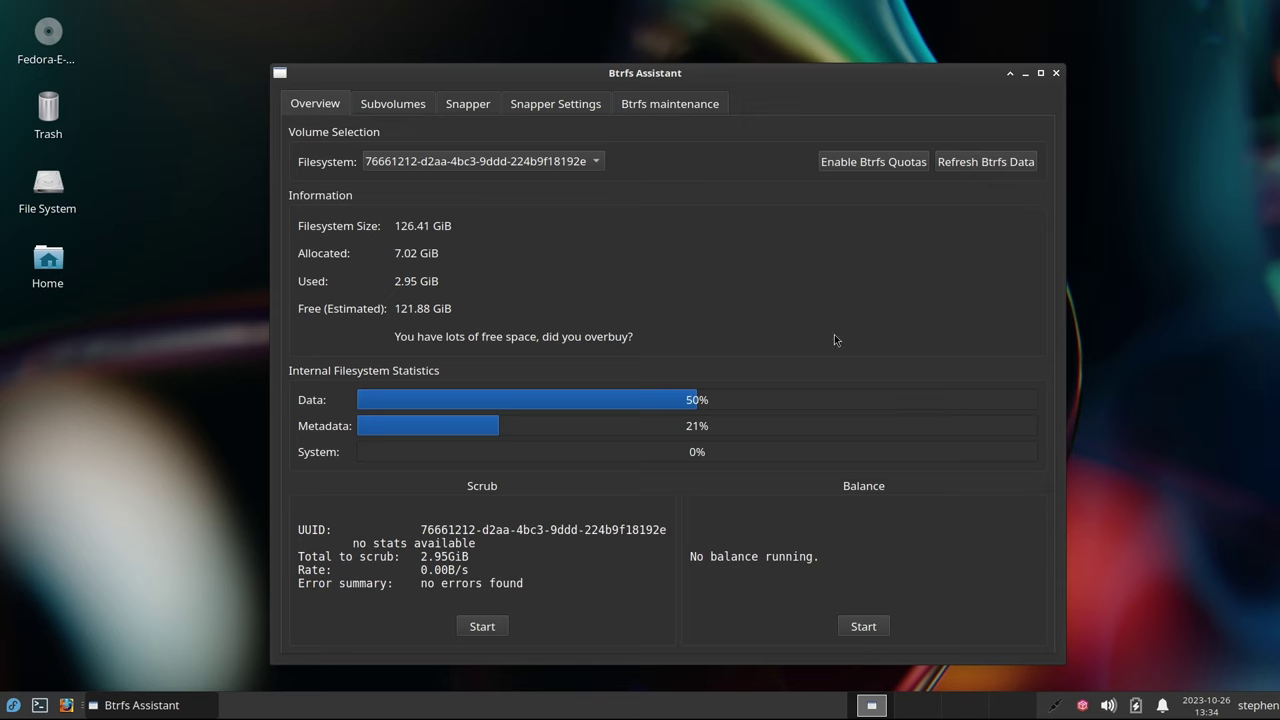
{"action": "left_click_drag", "start_coordinate": [700, 80], "coordinate": [697, 57]}
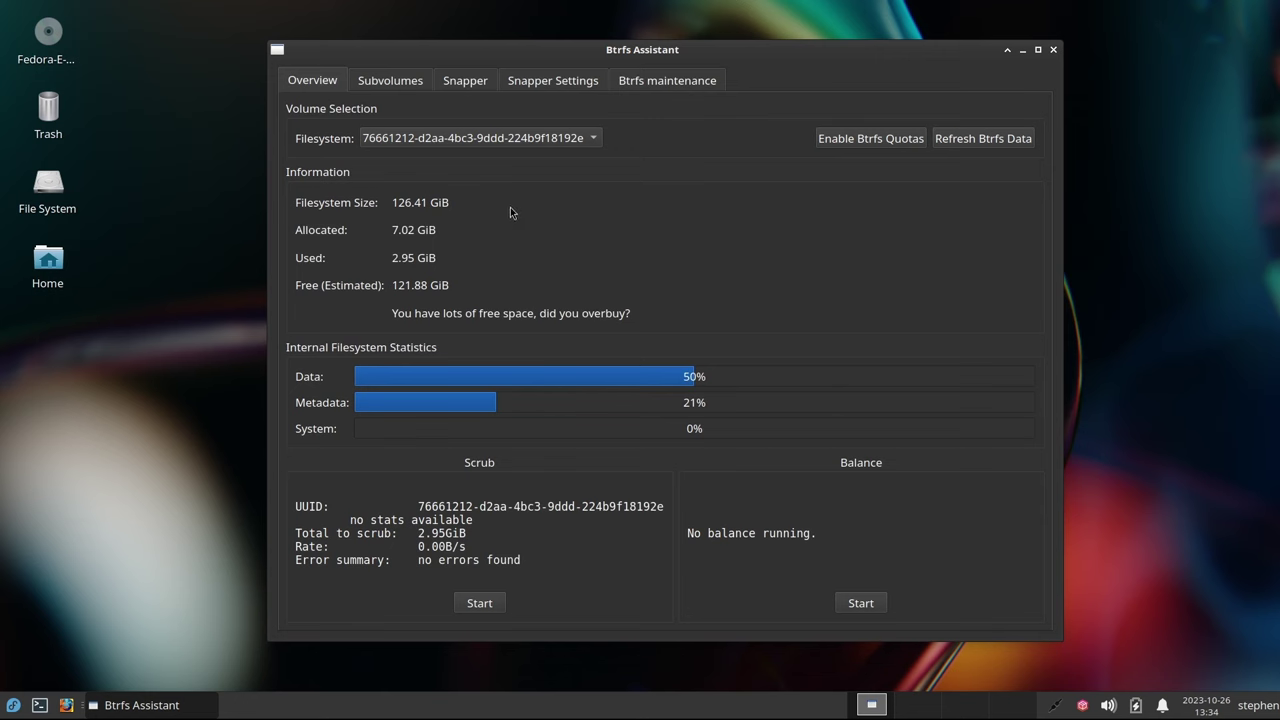
Create a snapper config named root with cleanup and boot services enabled, and save it
{"action": "left_click", "coordinate": [541, 86]}
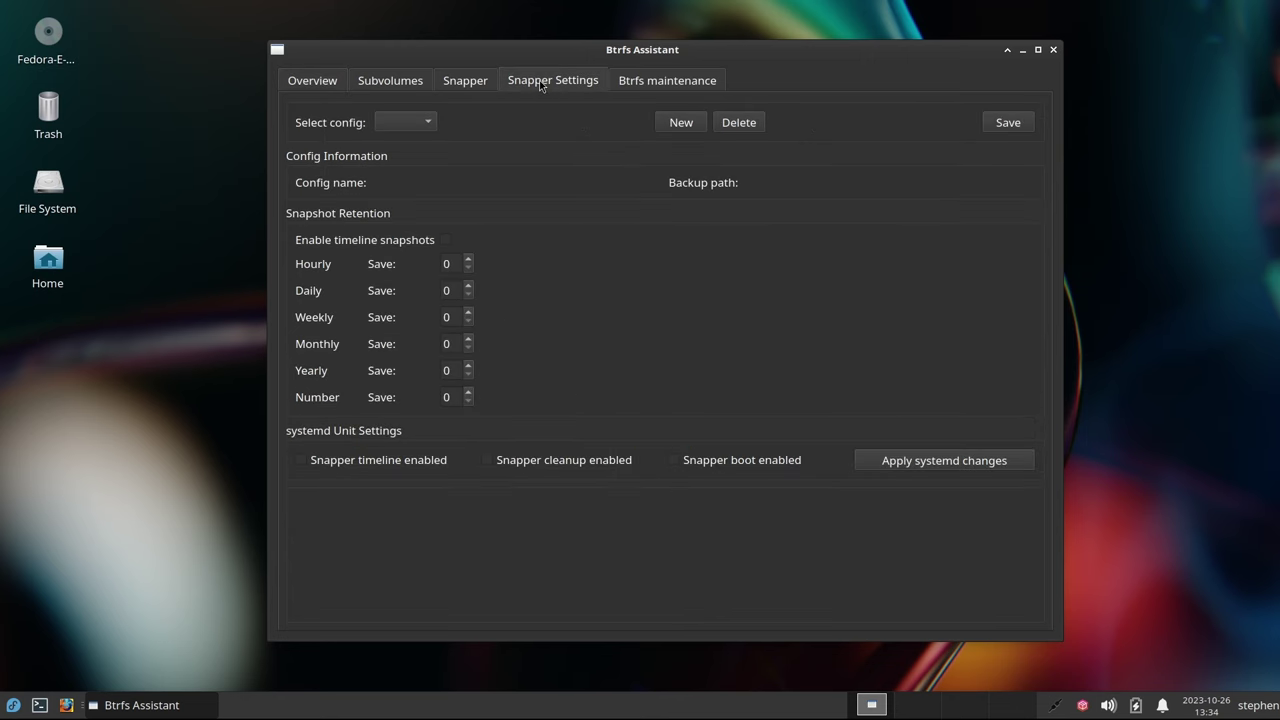
{"action": "left_click", "coordinate": [677, 124]}
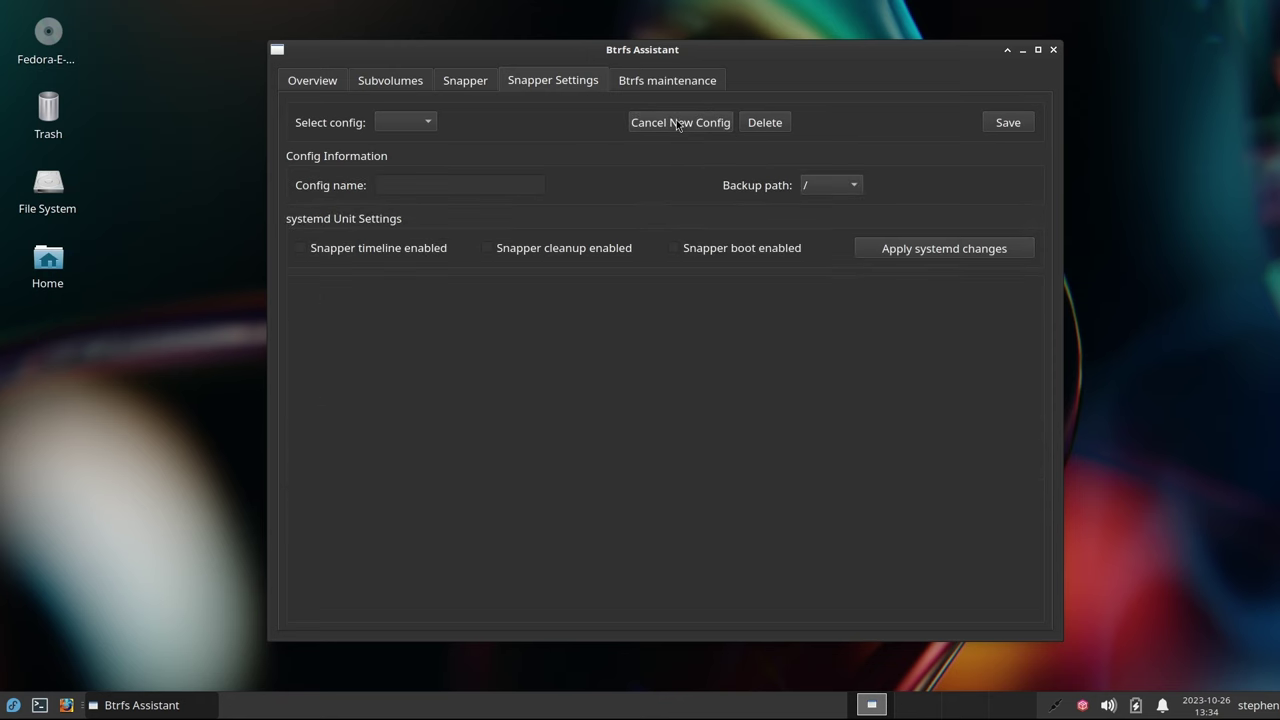
{"action": "left_click", "coordinate": [459, 184]}
{"action": "type", "text": "root"}
{"action": "left_click", "coordinate": [488, 249]}
{"action": "left_click", "coordinate": [675, 249]}
{"action": "left_click", "coordinate": [908, 250]}
{"action": "left_click", "coordinate": [683, 345]}
{"action": "left_click", "coordinate": [1003, 124]}
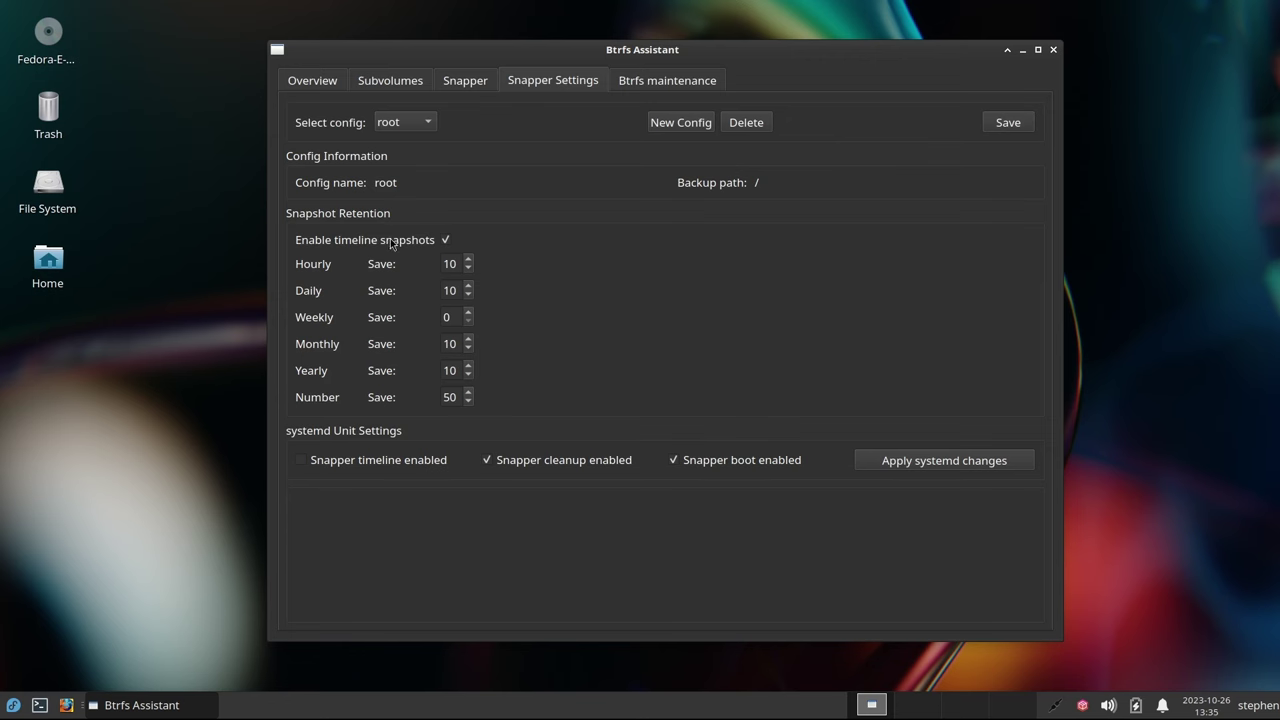
Turn off timeline snapshots, keep 10 numbered snapshots, and save the root config
{"action": "mouse_move", "coordinate": [418, 250]}
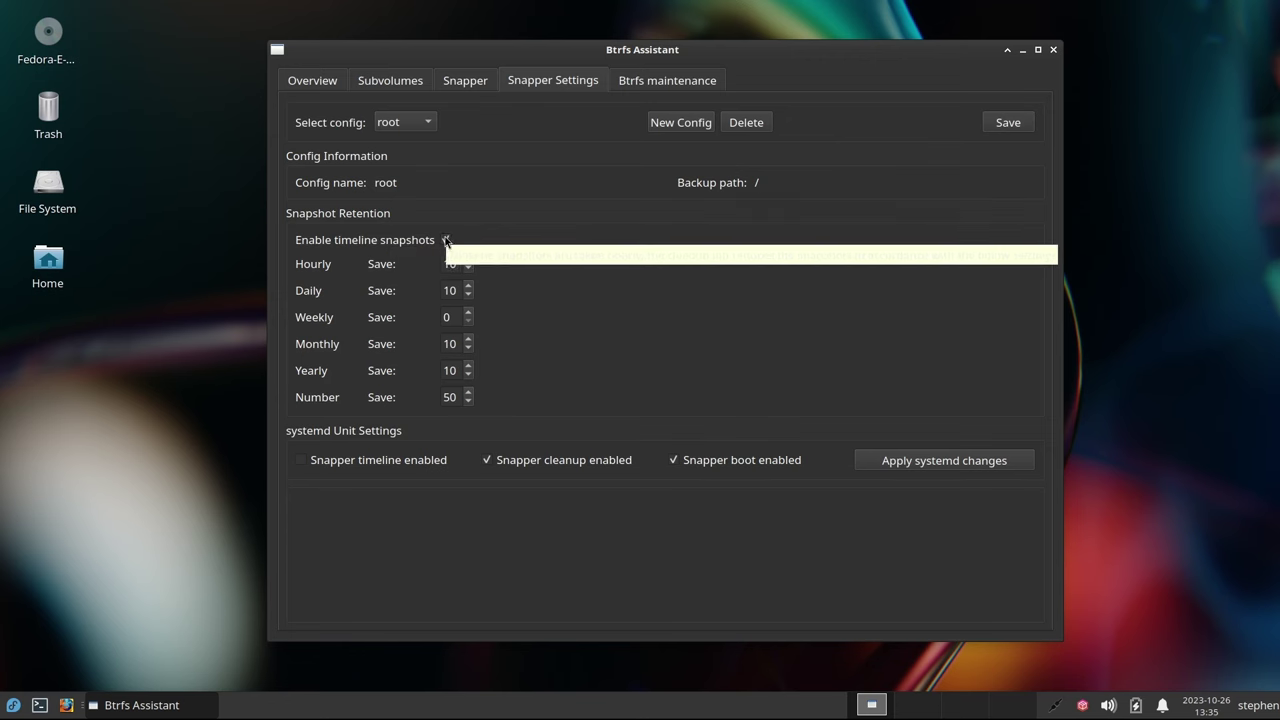
{"action": "left_click", "coordinate": [446, 240]}
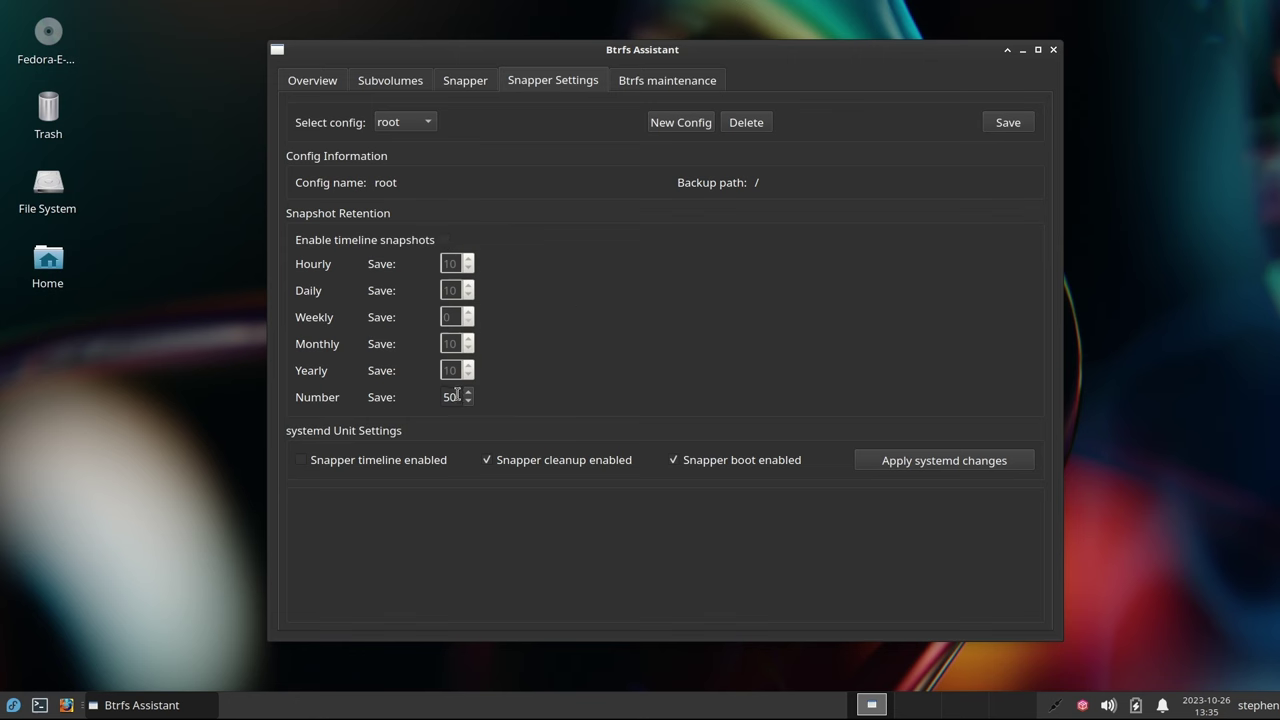
{"action": "scroll", "coordinate": [456, 397], "scroll_direction": "down", "scroll_amount": 6}
{"action": "scroll", "coordinate": [459, 397], "scroll_direction": "down", "scroll_amount": 20}
{"action": "scroll", "coordinate": [459, 397], "scroll_direction": "down", "scroll_amount": 11}
{"action": "left_click", "coordinate": [1008, 123]}
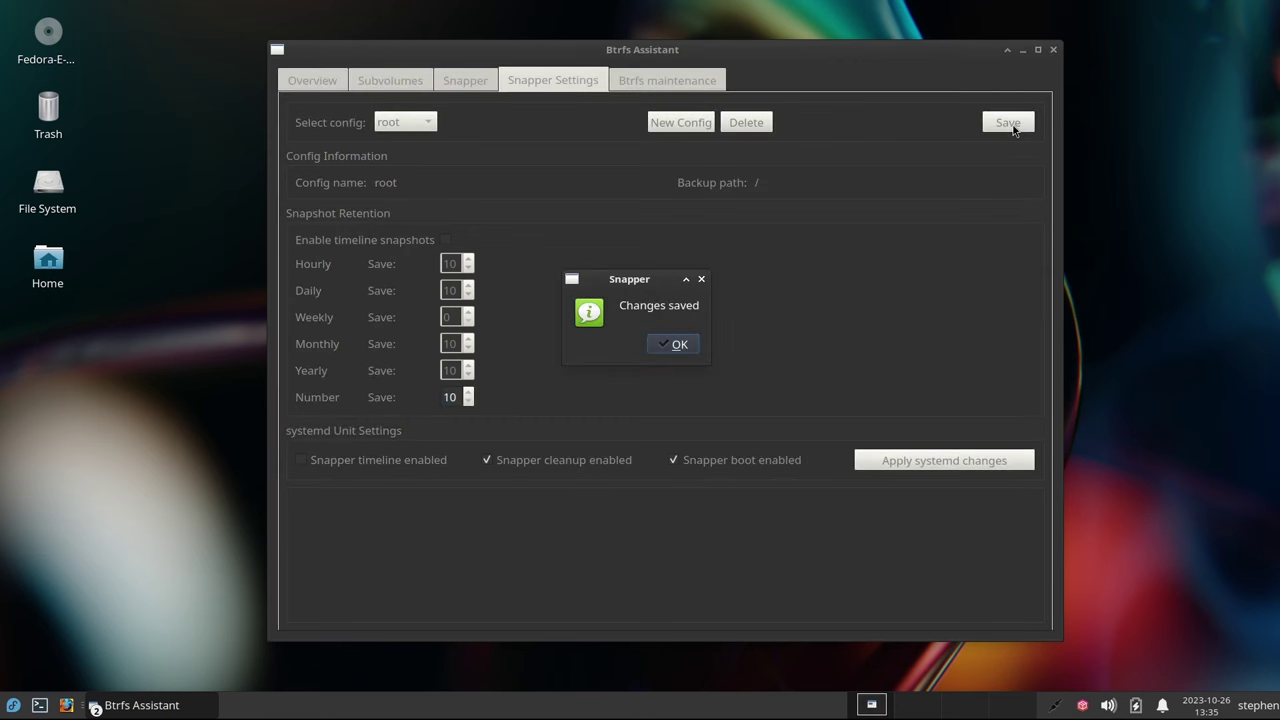
{"action": "left_click", "coordinate": [677, 346]}
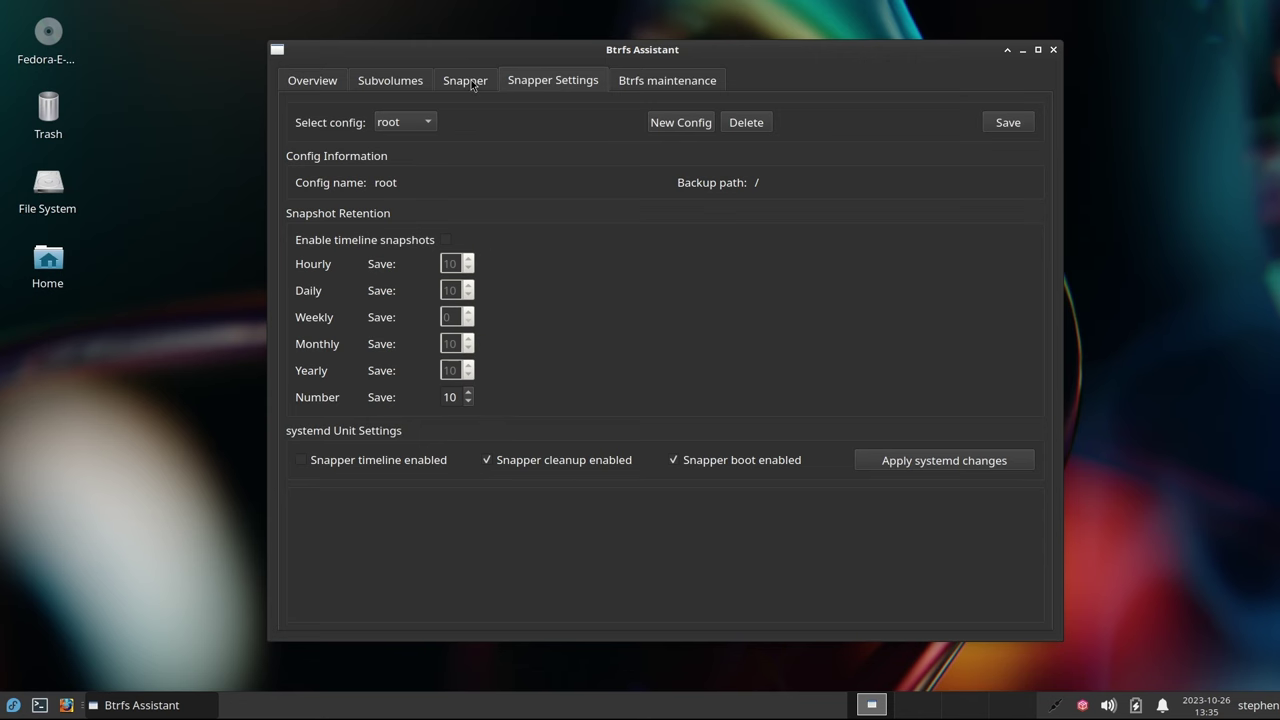
Create root snapshot 1 with the description '***Fresh Install***'
{"action": "left_click", "coordinate": [473, 85]}
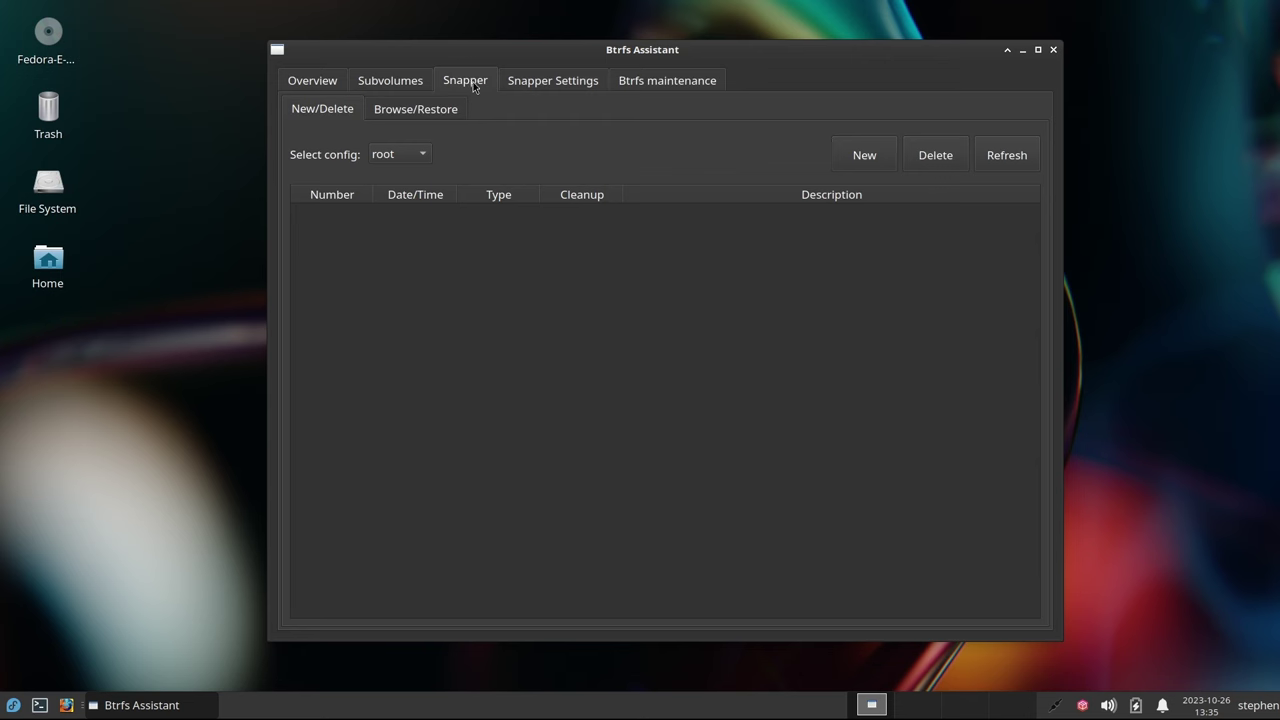
{"action": "left_click", "coordinate": [865, 157]}
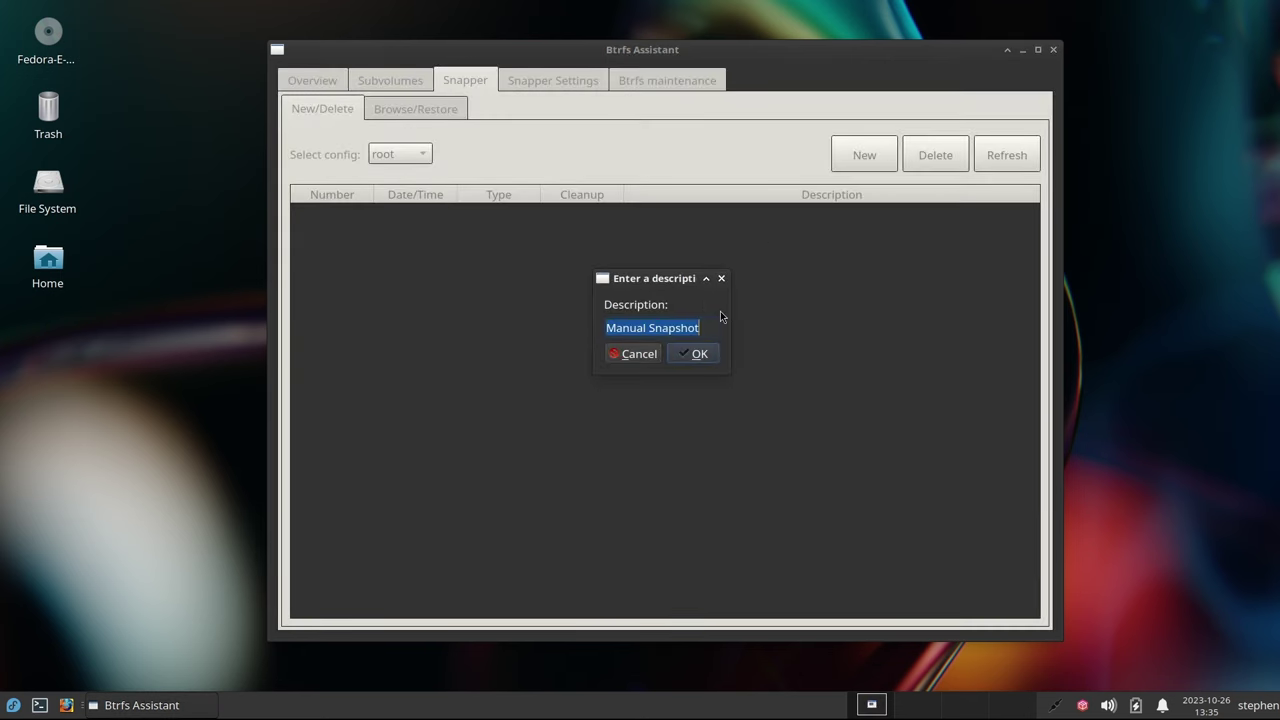
{"action": "left_click_drag", "start_coordinate": [732, 372], "coordinate": [797, 411]}
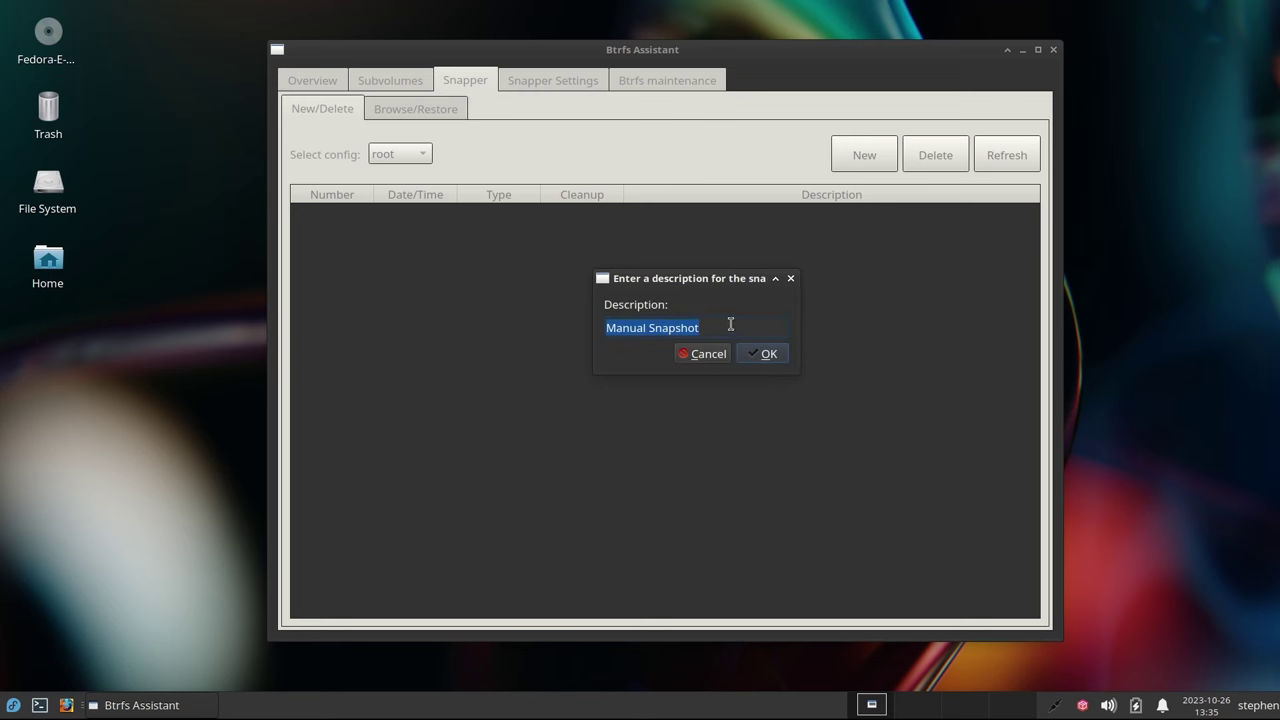
{"action": "key", "text": "BackSpace"}
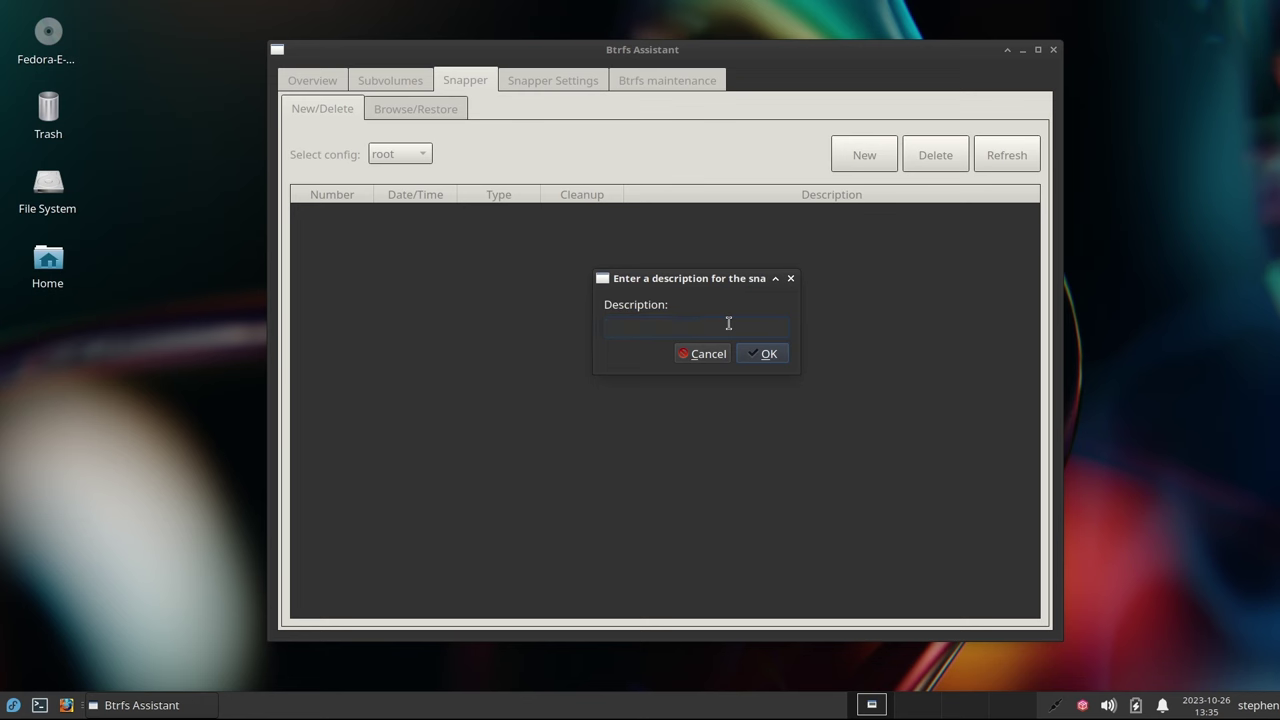
{"action": "type", "text": "***Fresh Install***"}
{"action": "left_click", "coordinate": [766, 357]}
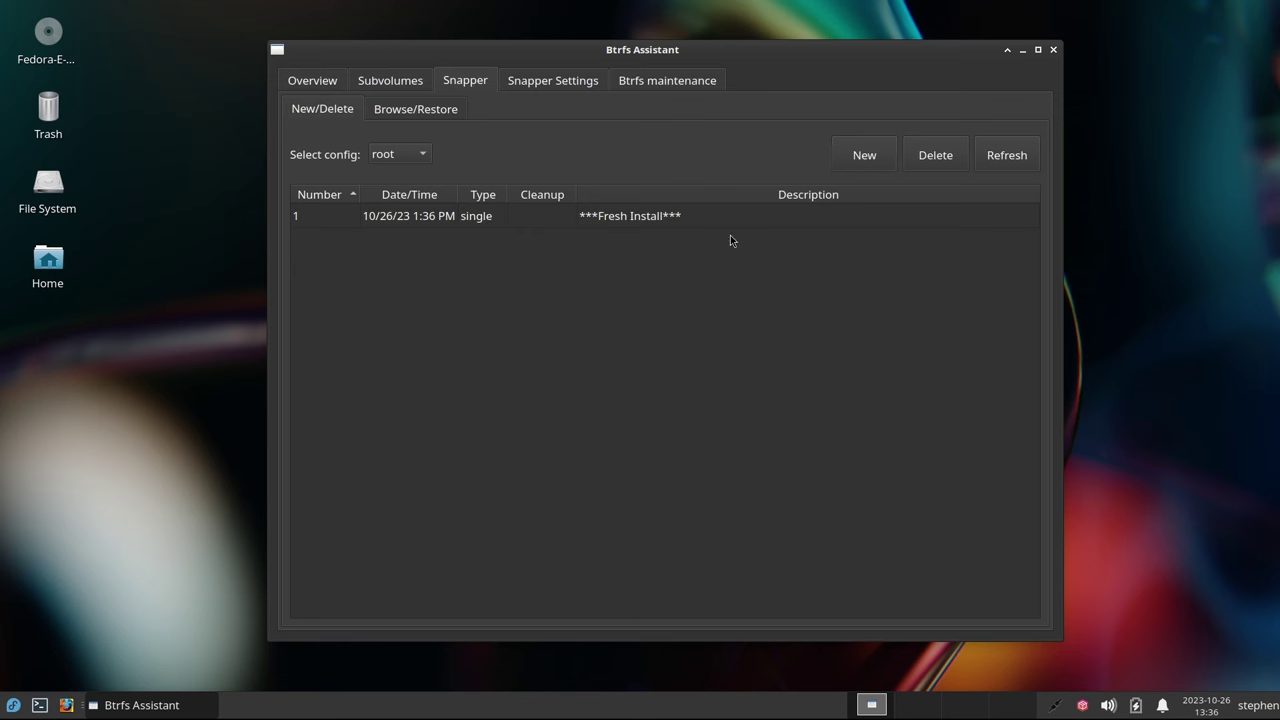
Close Btrfs Assistant, leaving root with its single ***Fresh Install*** snapshot
{"action": "left_click", "coordinate": [1054, 50]}
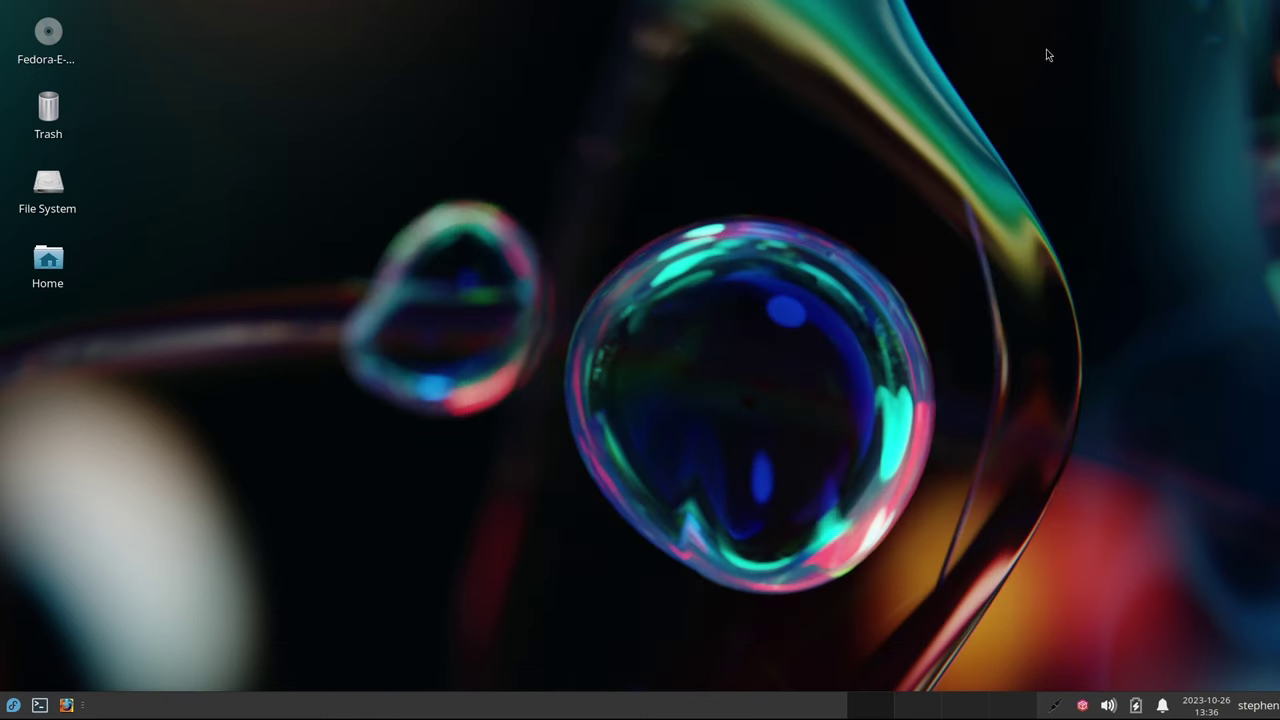
Install neofetch with sudo dnf install neofetch, confirming the 17-package transaction
{"action": "left_click", "coordinate": [40, 706]}
{"action": "left_click_drag", "start_coordinate": [297, 14], "coordinate": [505, 76]}
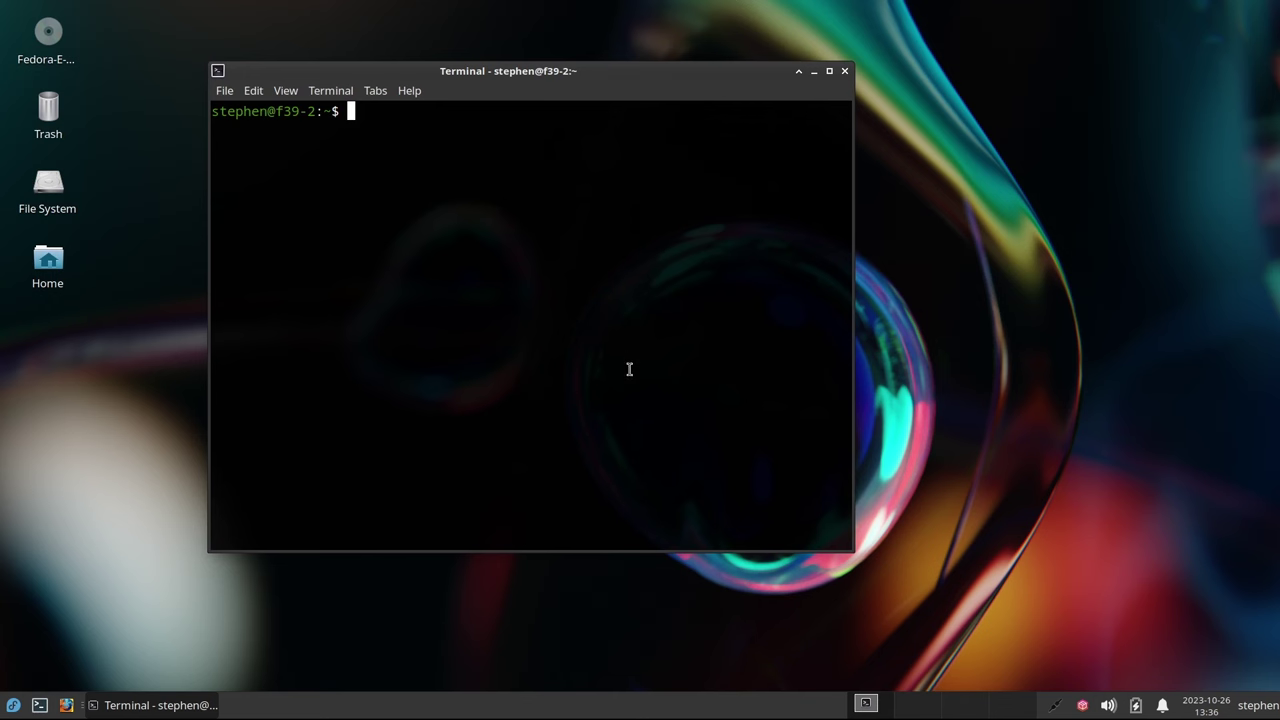
{"action": "type", "text": "sudo dnf insta"}
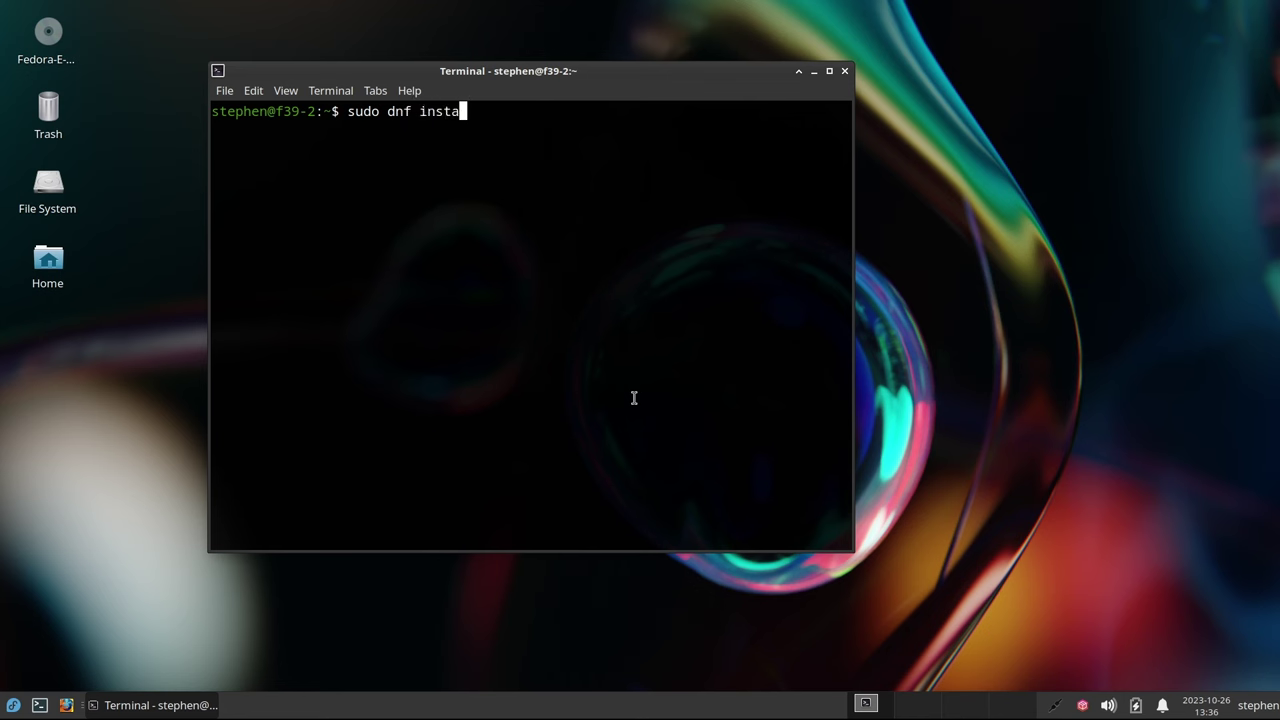
{"action": "type", "text": "ll neofetch"}
{"action": "key", "text": "Return"}
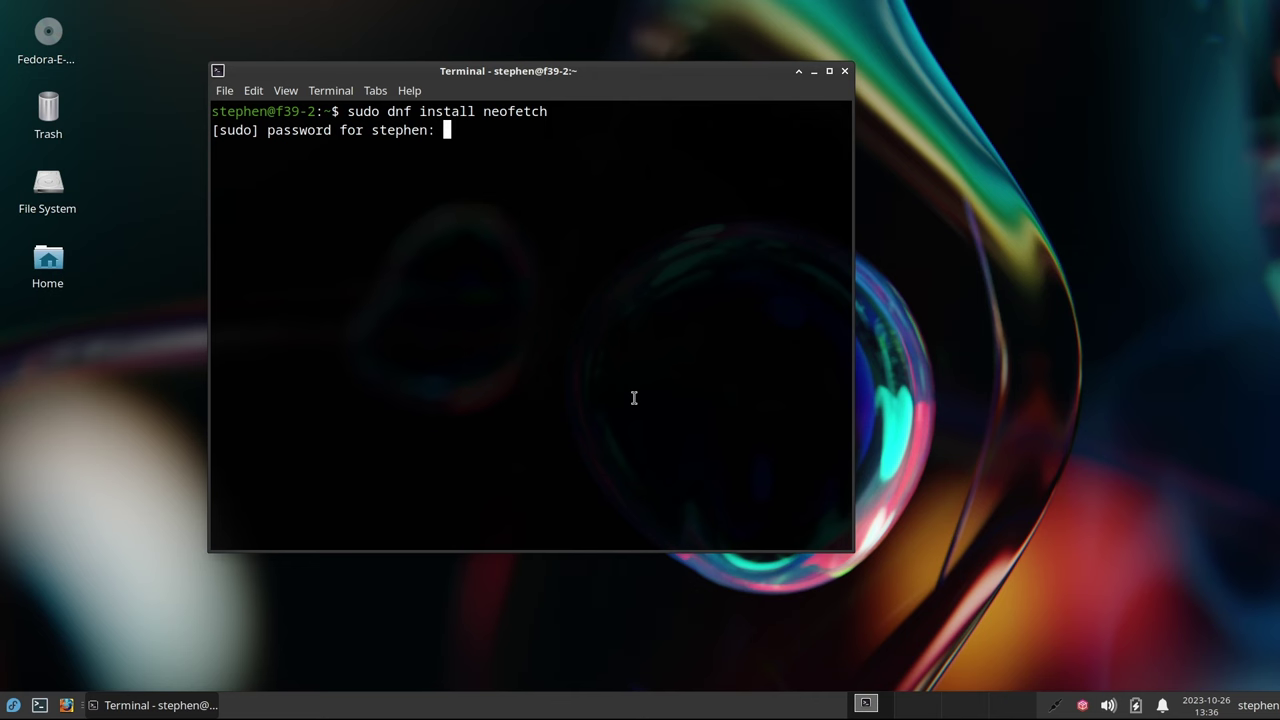
{"action": "key", "text": "Return"}
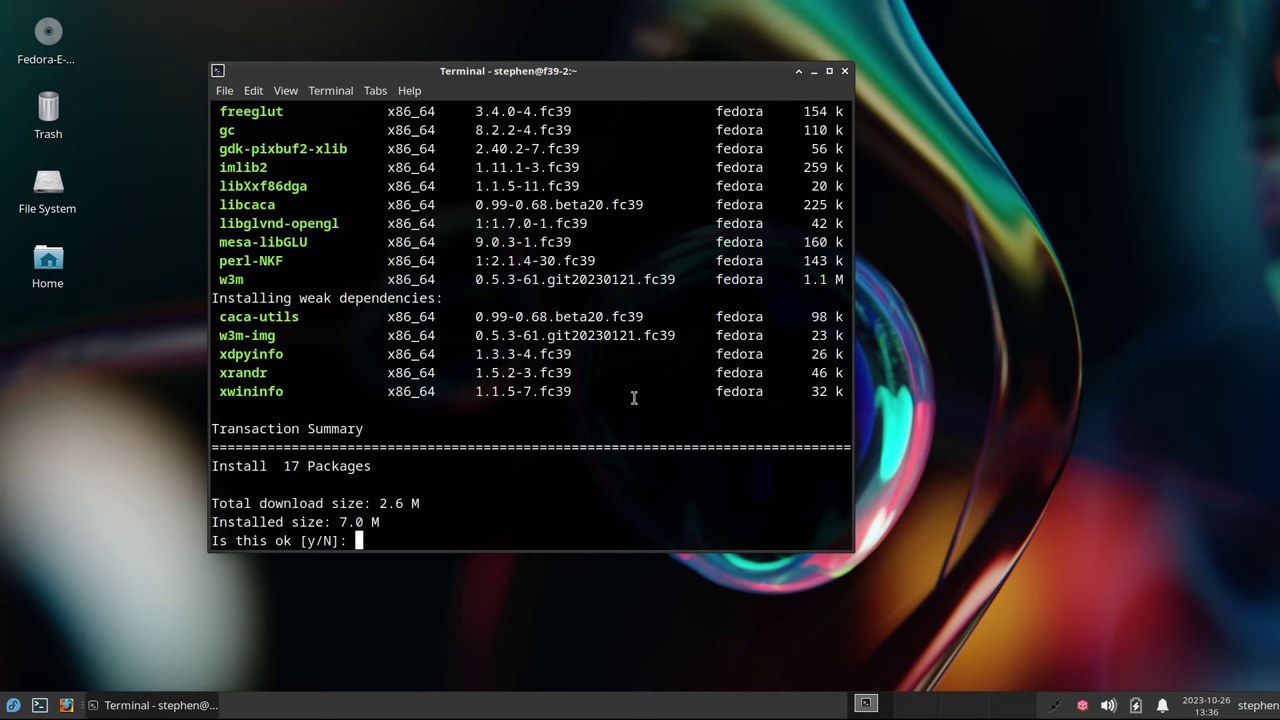
{"action": "type", "text": "y"}
{"action": "key", "text": "Return"}
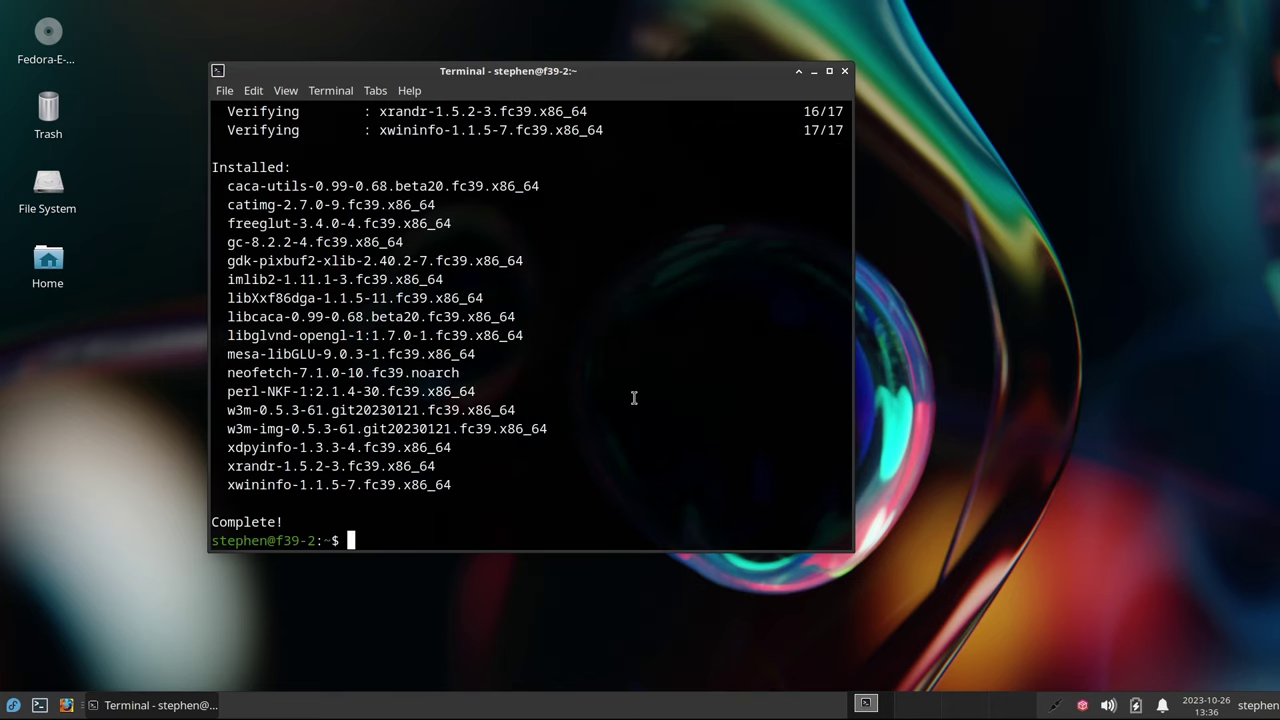
{"action": "left_click_drag", "start_coordinate": [551, 70], "coordinate": [668, 91]}
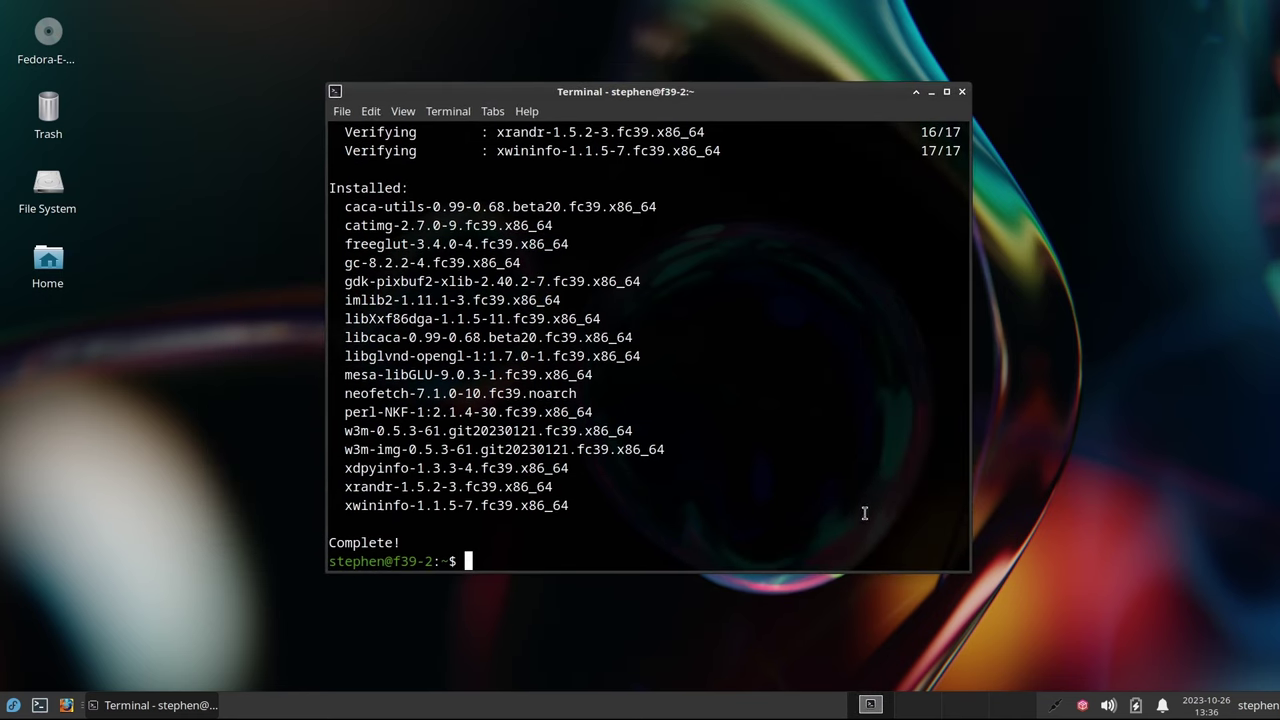
Run neofetch to display the Fedora system information, then clear the terminal
{"action": "type", "text": "neofetch"}
{"action": "key", "text": "Return"}
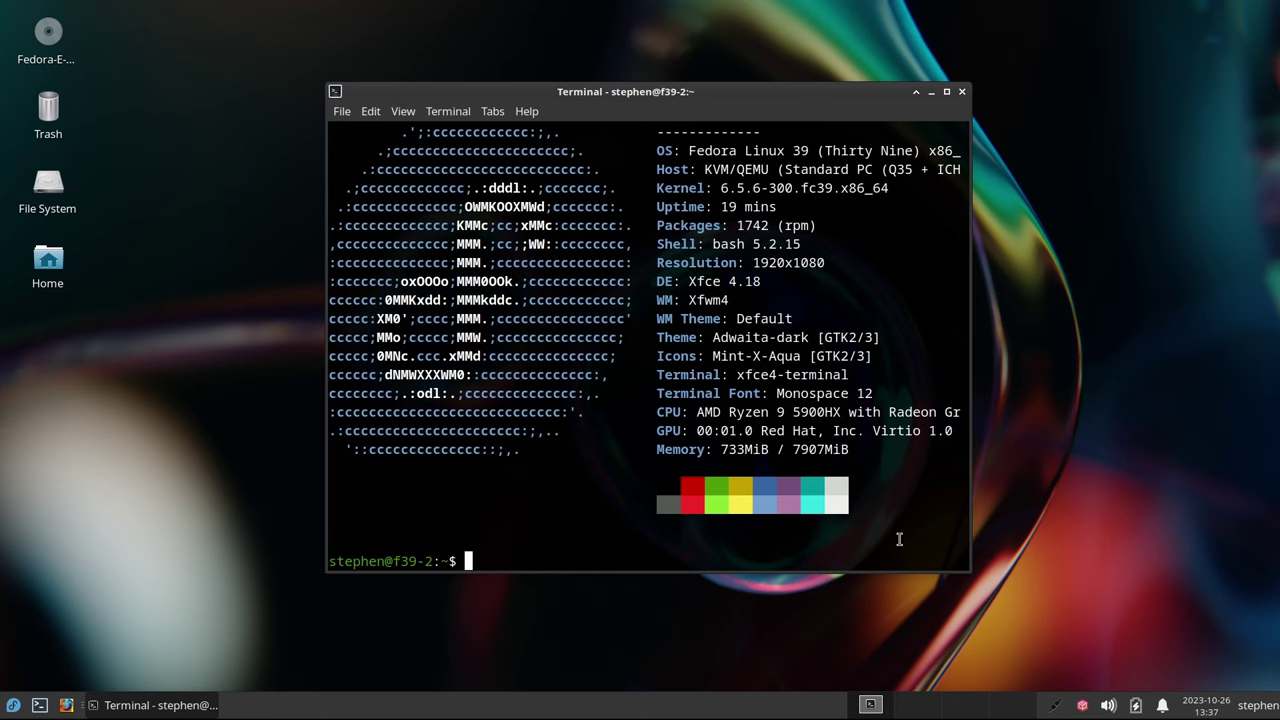
{"action": "key", "text": "ctrl+l"}
List snapshots with sudo snapper ls and highlight the pre and post entries for snapshots 2 and 3
{"action": "type", "text": "s"}
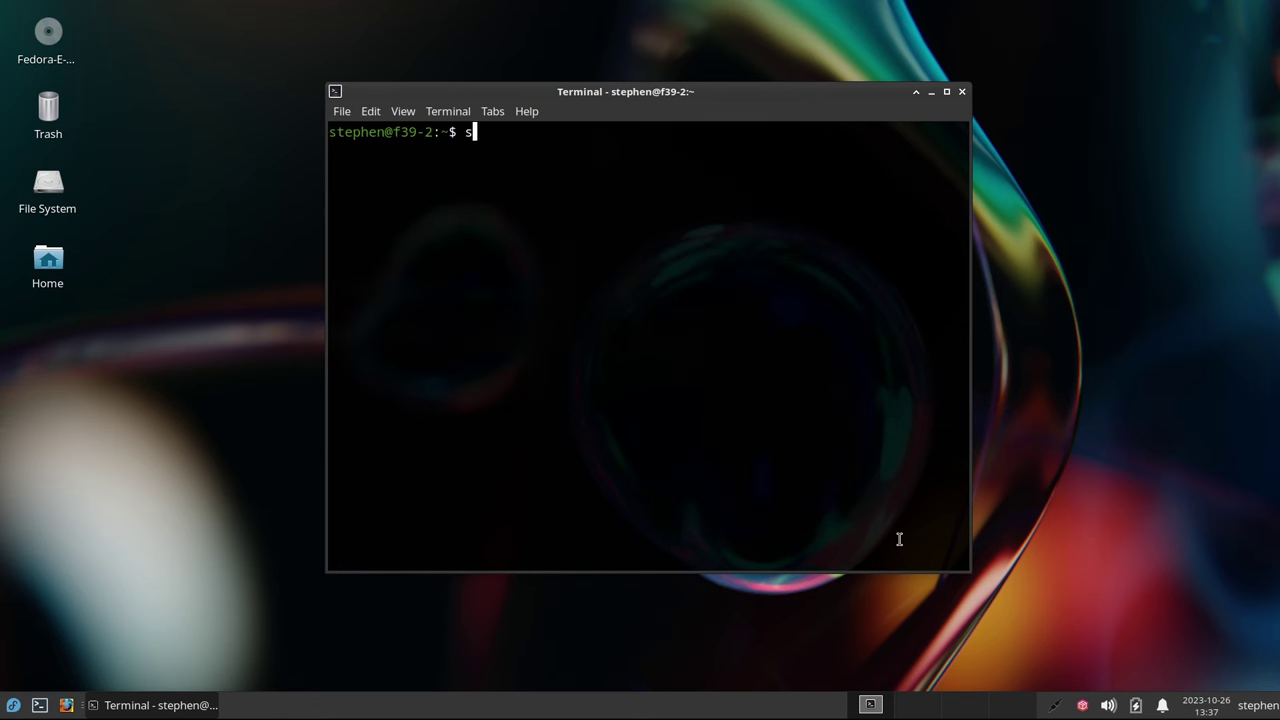
{"action": "type", "text": "udo snapper ls"}
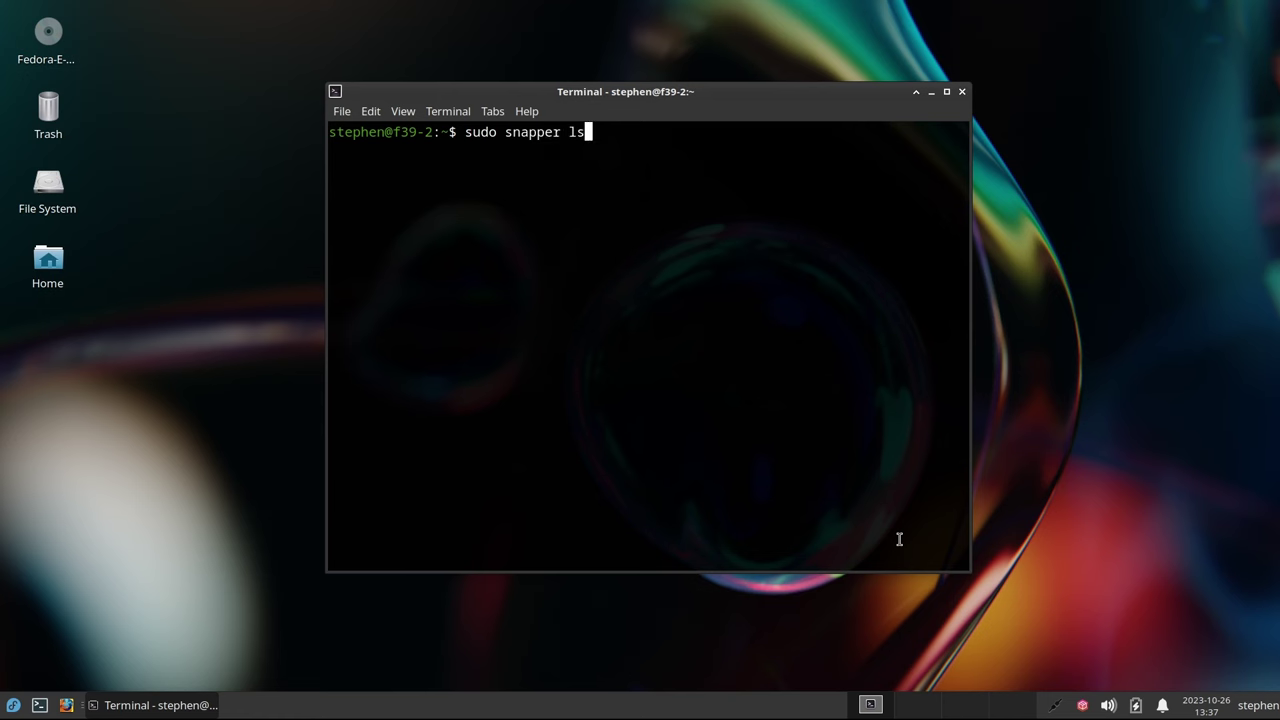
{"action": "key", "text": "Return"}
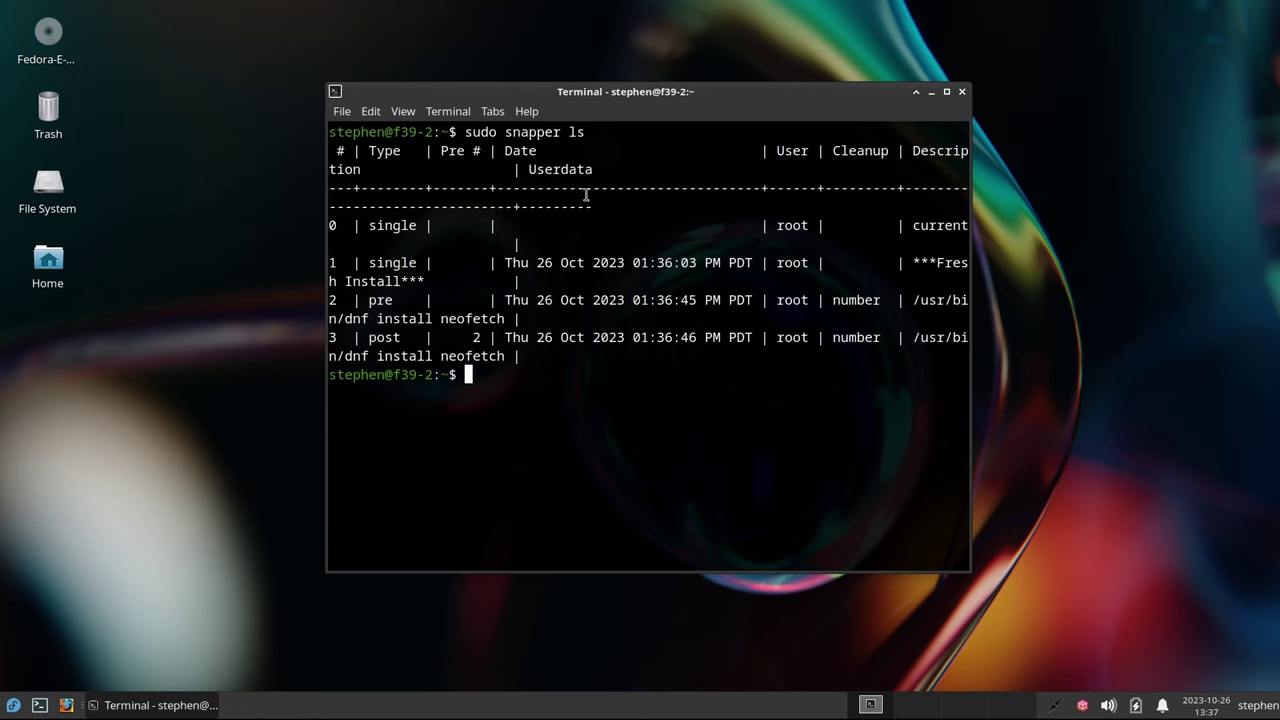
{"action": "double_click", "coordinate": [589, 96]}
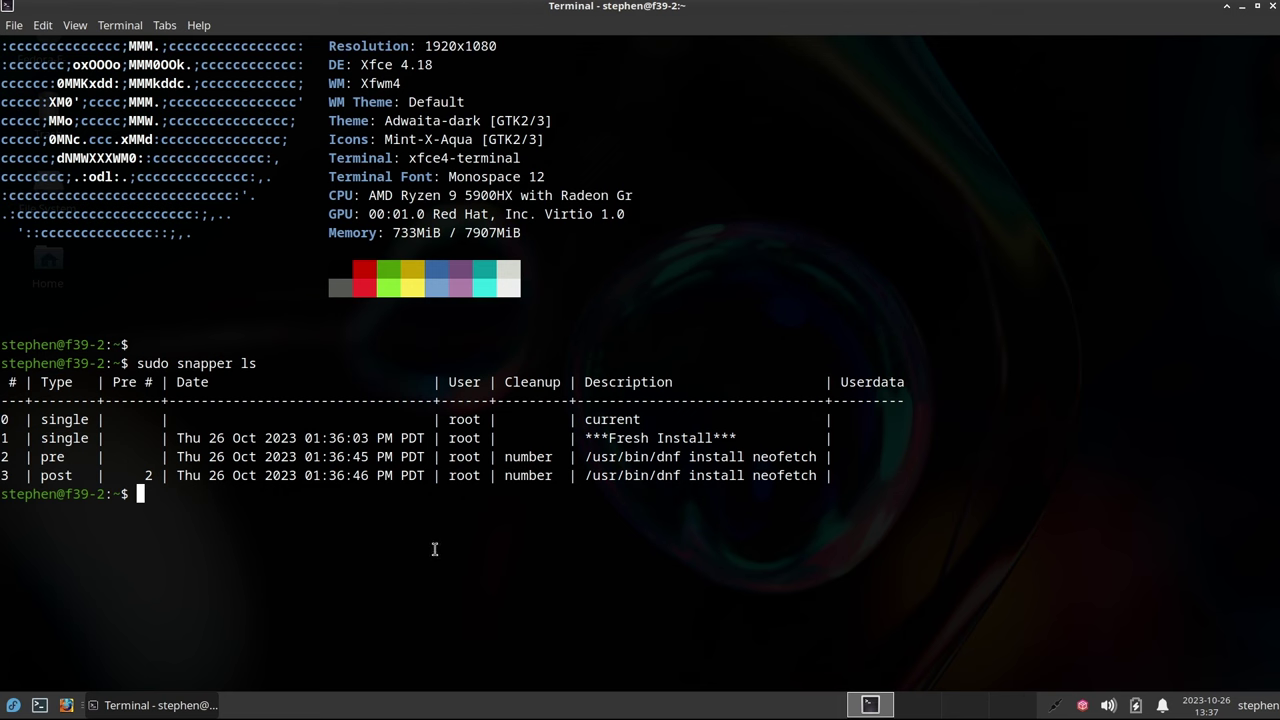
{"action": "double_click", "coordinate": [52, 458]}
{"action": "double_click", "coordinate": [55, 477]}
{"action": "left_click", "coordinate": [895, 553]}
Revert the neofetch install with sudo snapper undochange 2..3 and check that neofetch no longer runs
{"action": "key", "text": "Return"}
{"action": "type", "text": "sudo"}
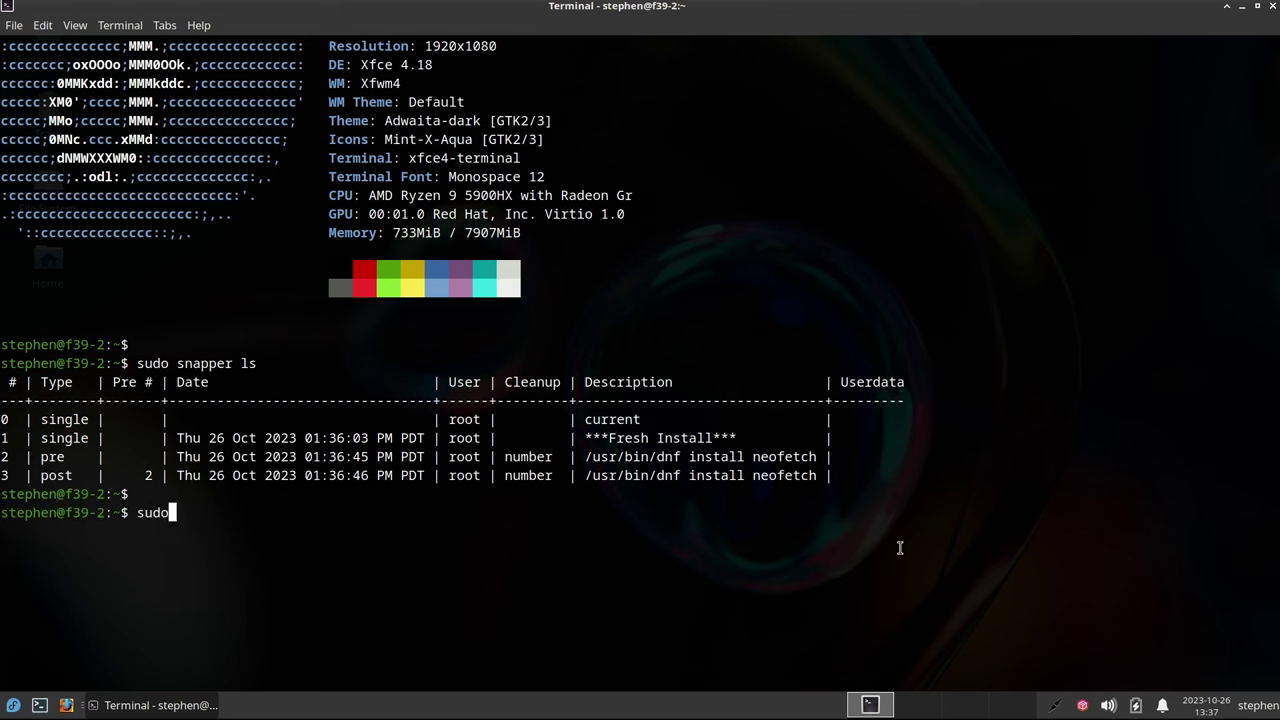
{"action": "type", "text": " snapper undochange"}
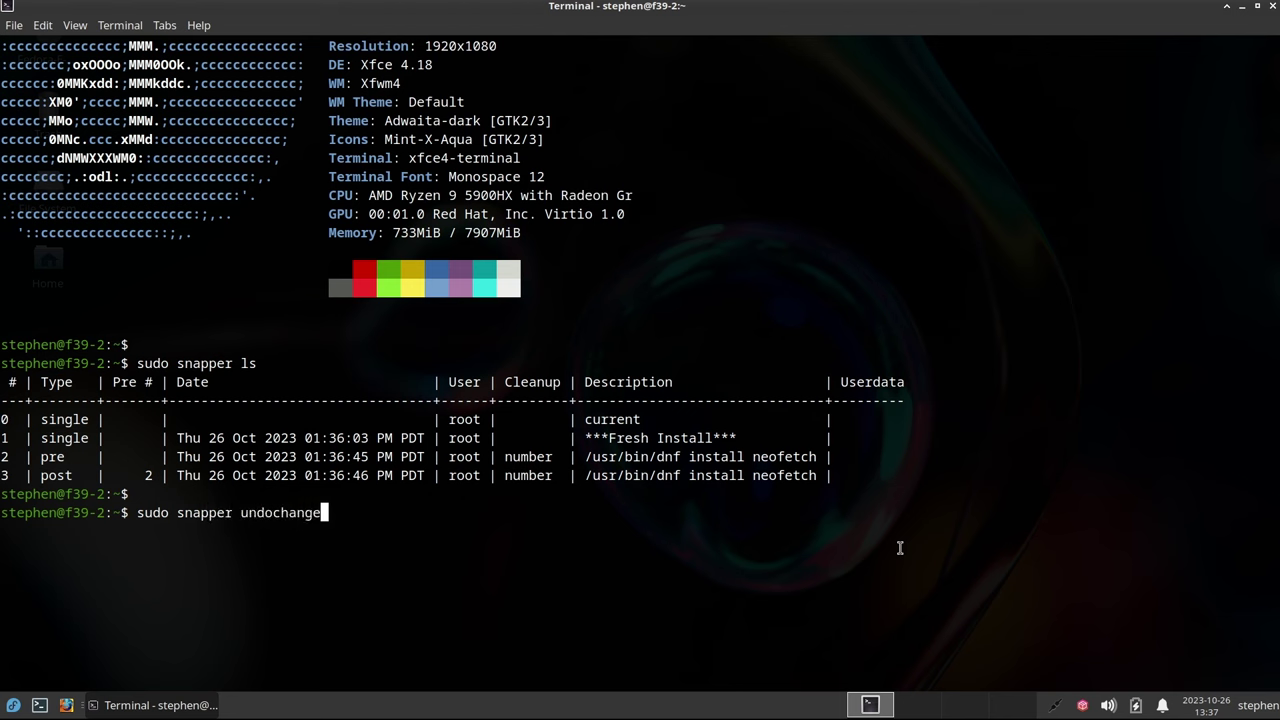
{"action": "type", "text": " 2..3"}
{"action": "key", "text": "Return"}
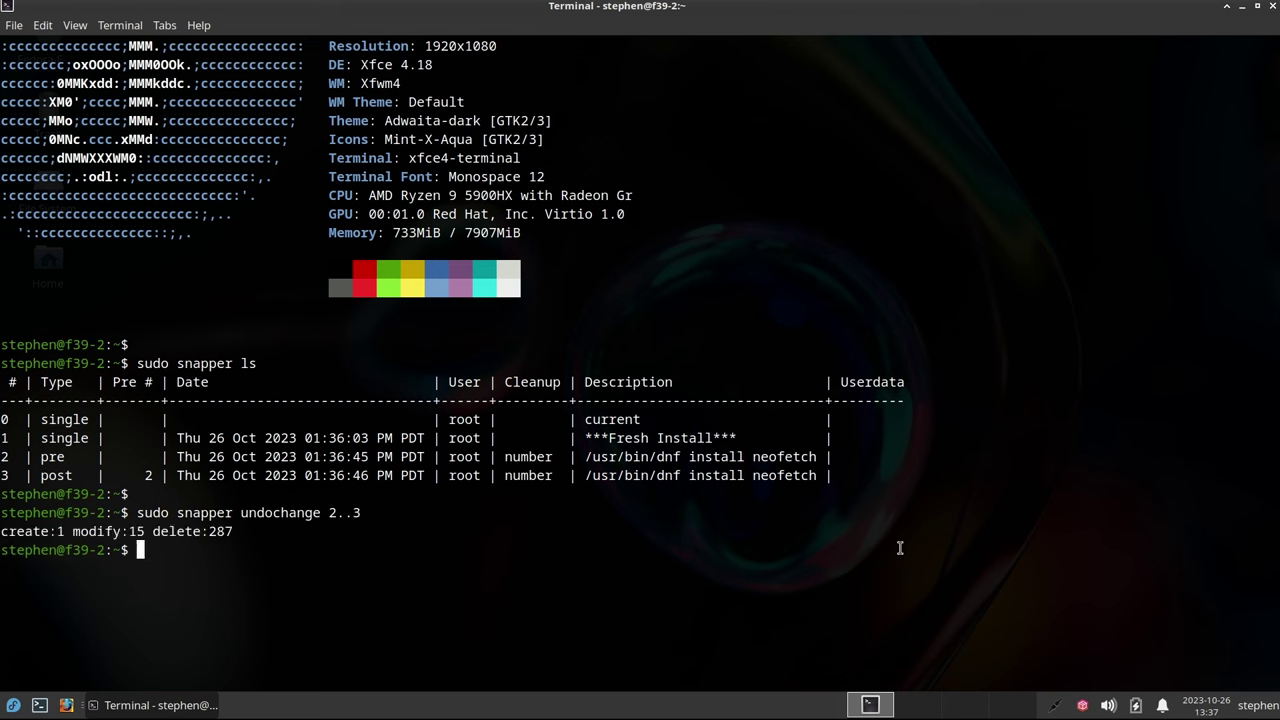
{"action": "key", "text": "Return"}
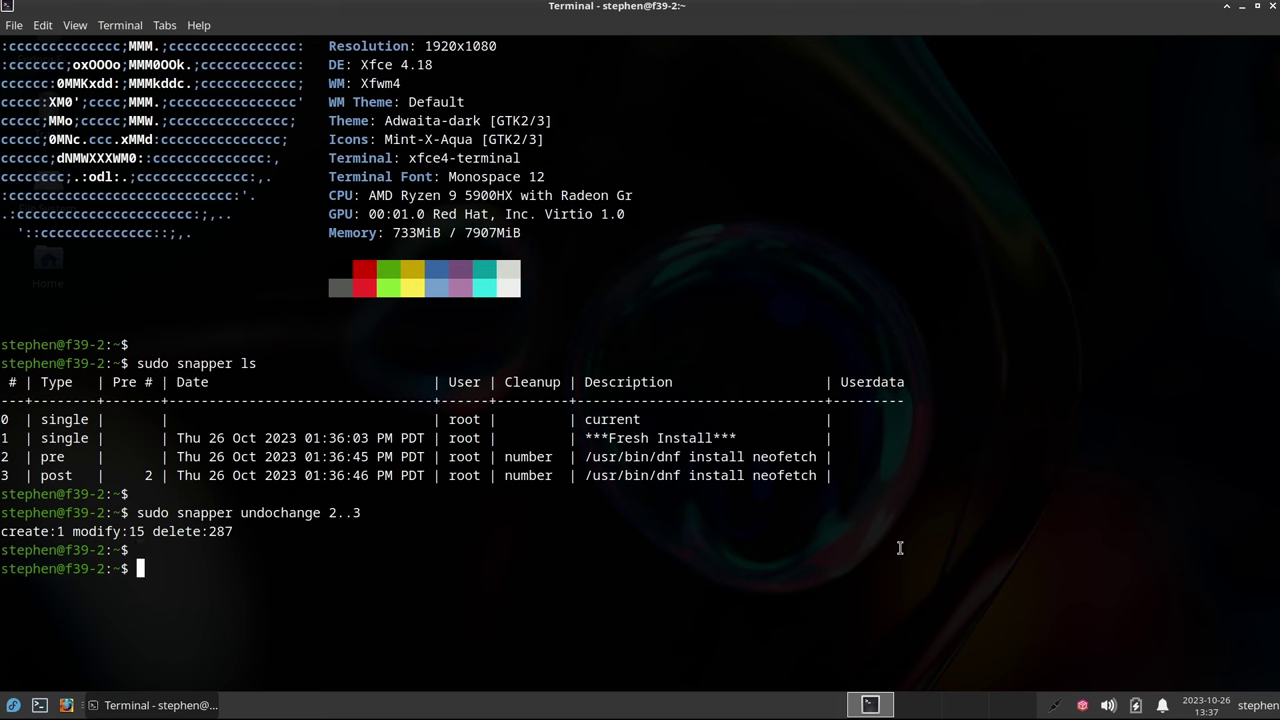
{"action": "type", "text": "neofetch"}
{"action": "key", "text": "Return"}
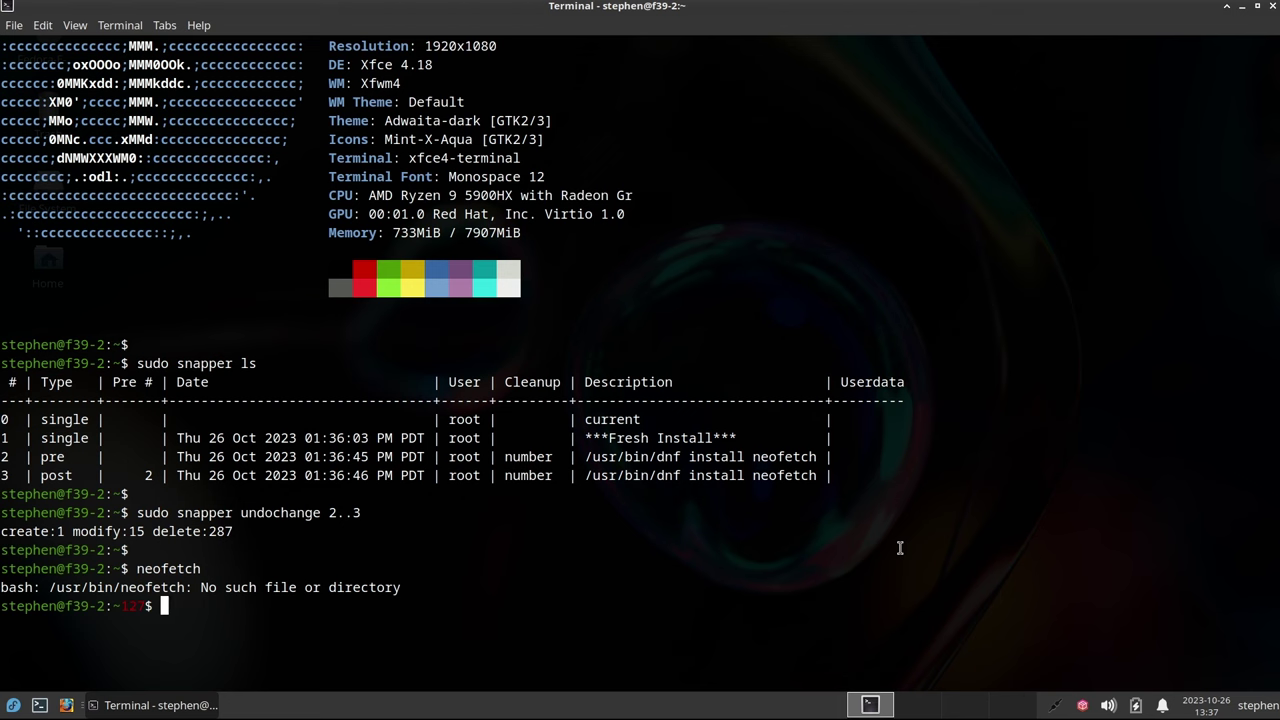
Reapply the changes with undochange 3..2, confirm neofetch runs again, and close the terminal
{"action": "key", "text": "Up"}
{"action": "key", "text": "Up"}
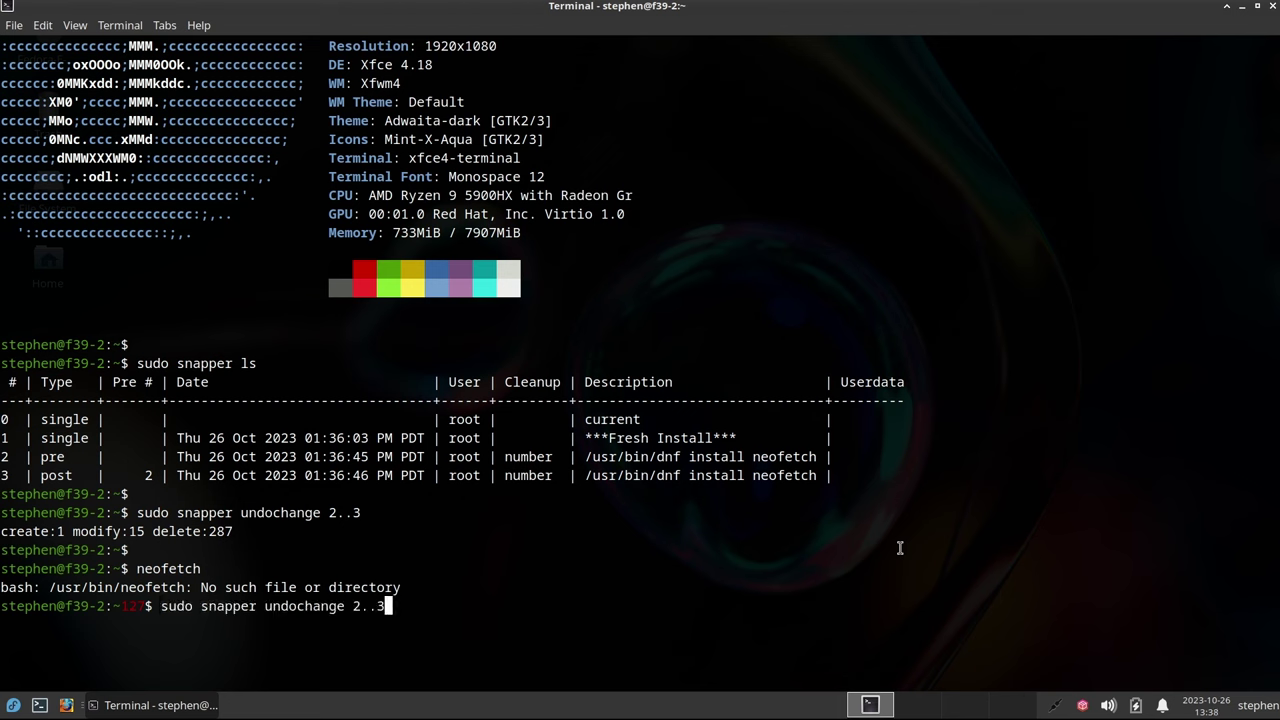
{"action": "key", "text": "BackSpace"}
{"action": "key", "text": "BackSpace"}
{"action": "key", "text": "BackSpace"}
{"action": "key", "text": "BackSpace"}
{"action": "type", "text": "3..2"}
{"action": "key", "text": "Return"}
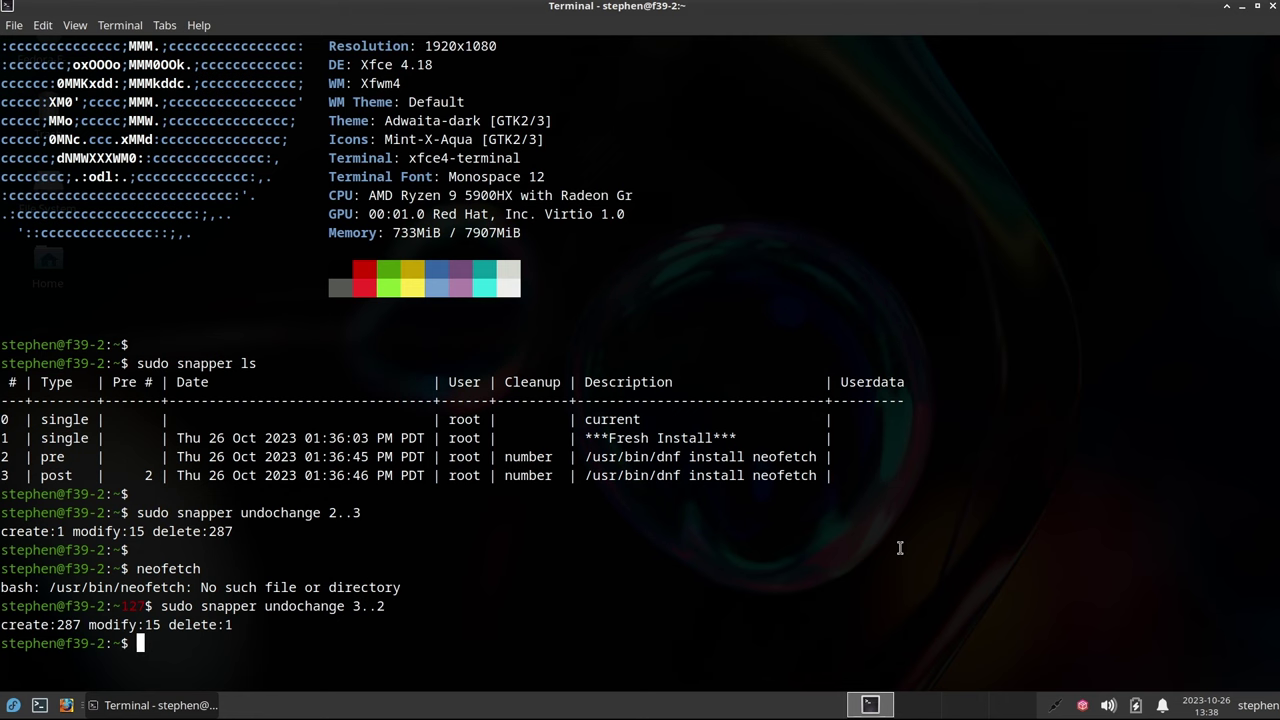
{"action": "key", "text": "ctrl+l"}
{"action": "type", "text": "neofetch"}
{"action": "key", "text": "Return"}
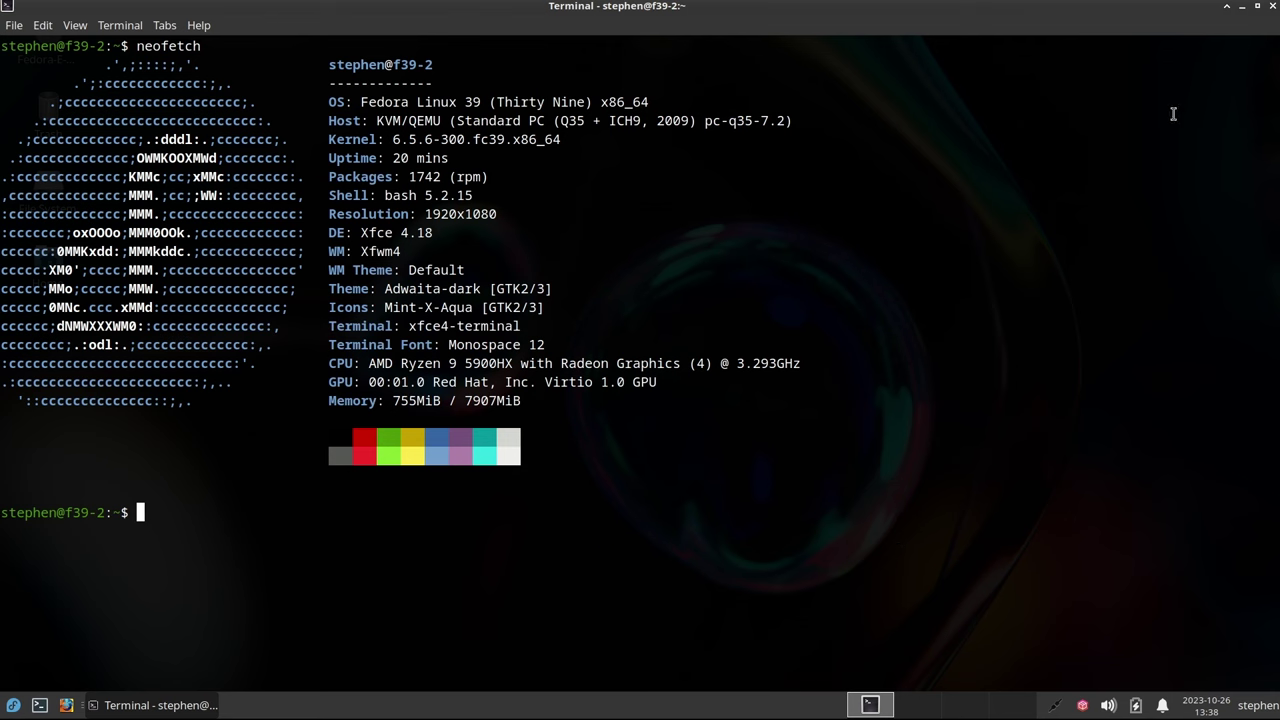
{"action": "left_click", "coordinate": [1273, 7]}
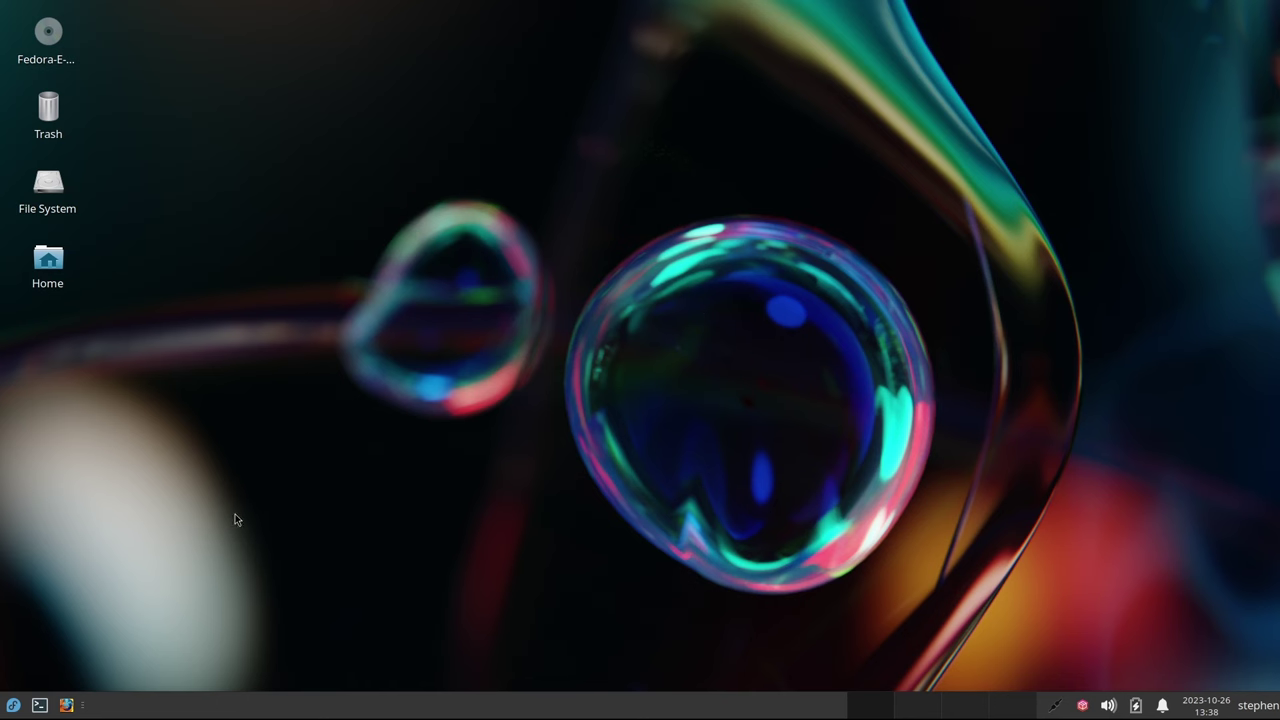
Launch Btrfs Assistant from the System applications category and authenticate with the account password
{"action": "left_click", "coordinate": [12, 707]}
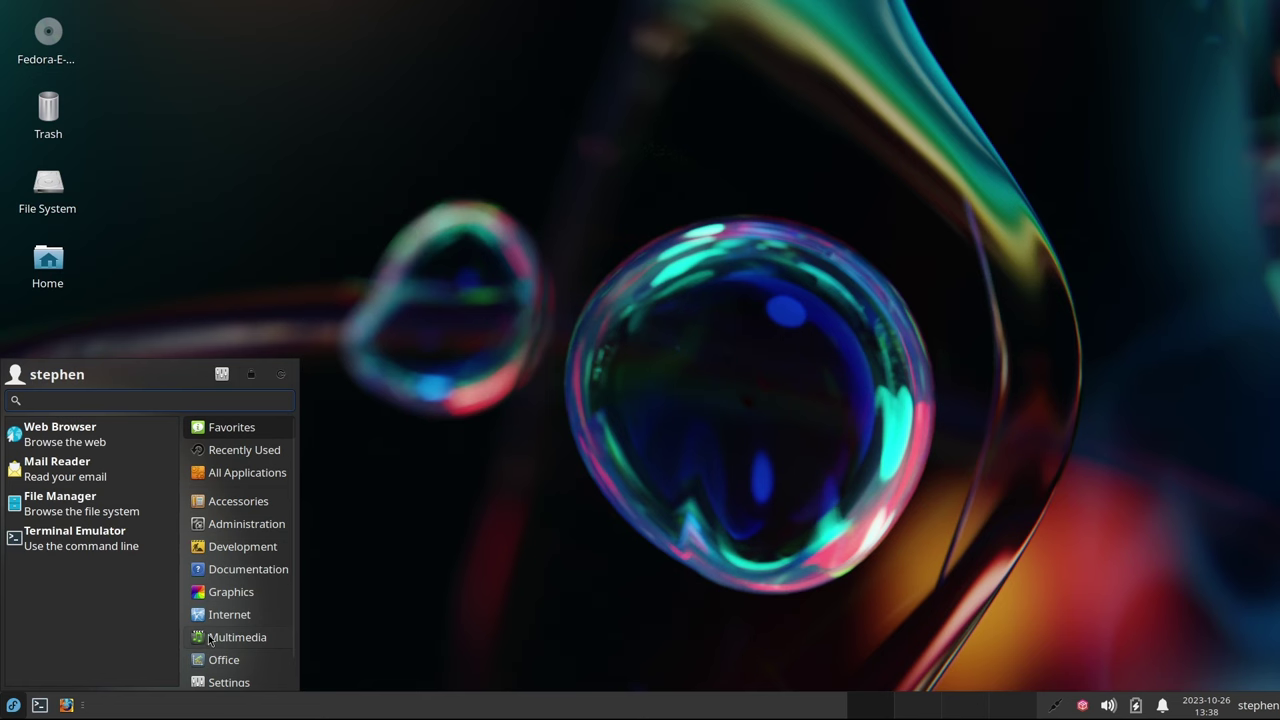
{"action": "scroll", "coordinate": [212, 640], "scroll_direction": "down", "scroll_amount": 1}
{"action": "left_click", "coordinate": [222, 677]}
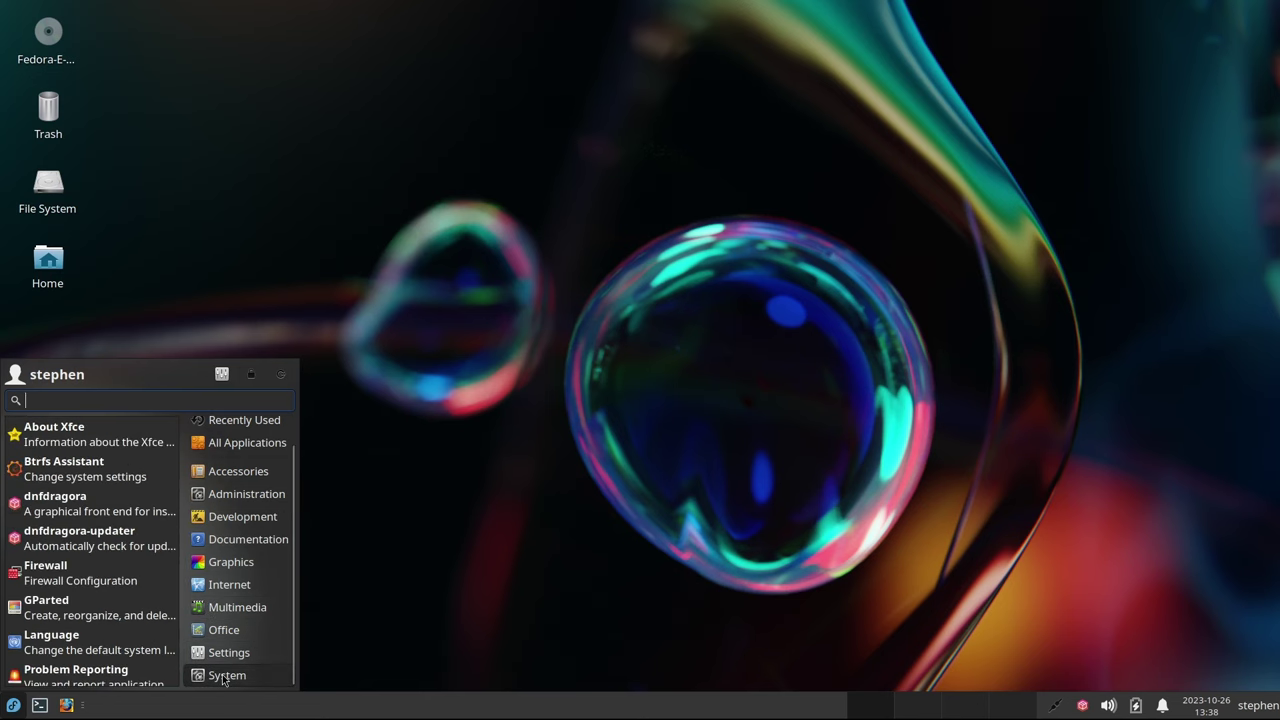
{"action": "left_click", "coordinate": [90, 478]}
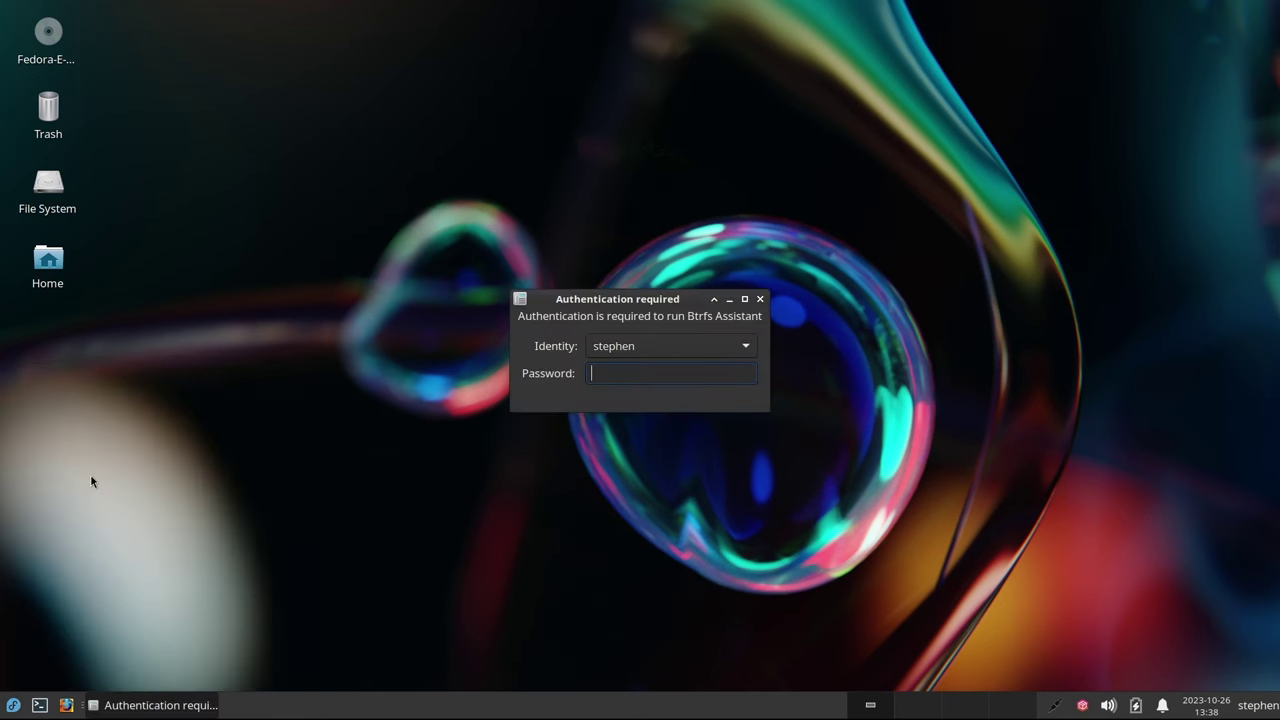
{"action": "type", "text": "•"}
{"action": "key", "text": "Return"}
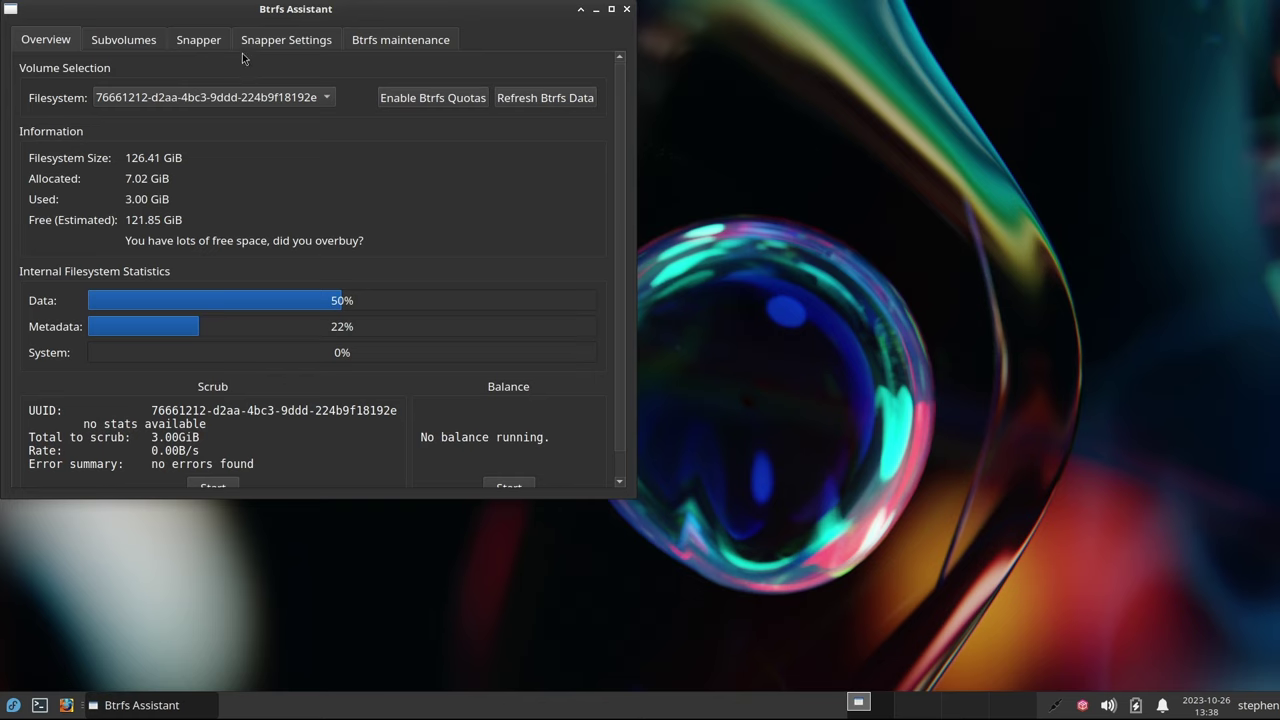
Restore root to snapshot 1 (***Fresh Install***) via Snapper Browse/Restore, then close Btrfs Assistant
{"action": "left_click_drag", "start_coordinate": [240, 10], "coordinate": [418, 72]}
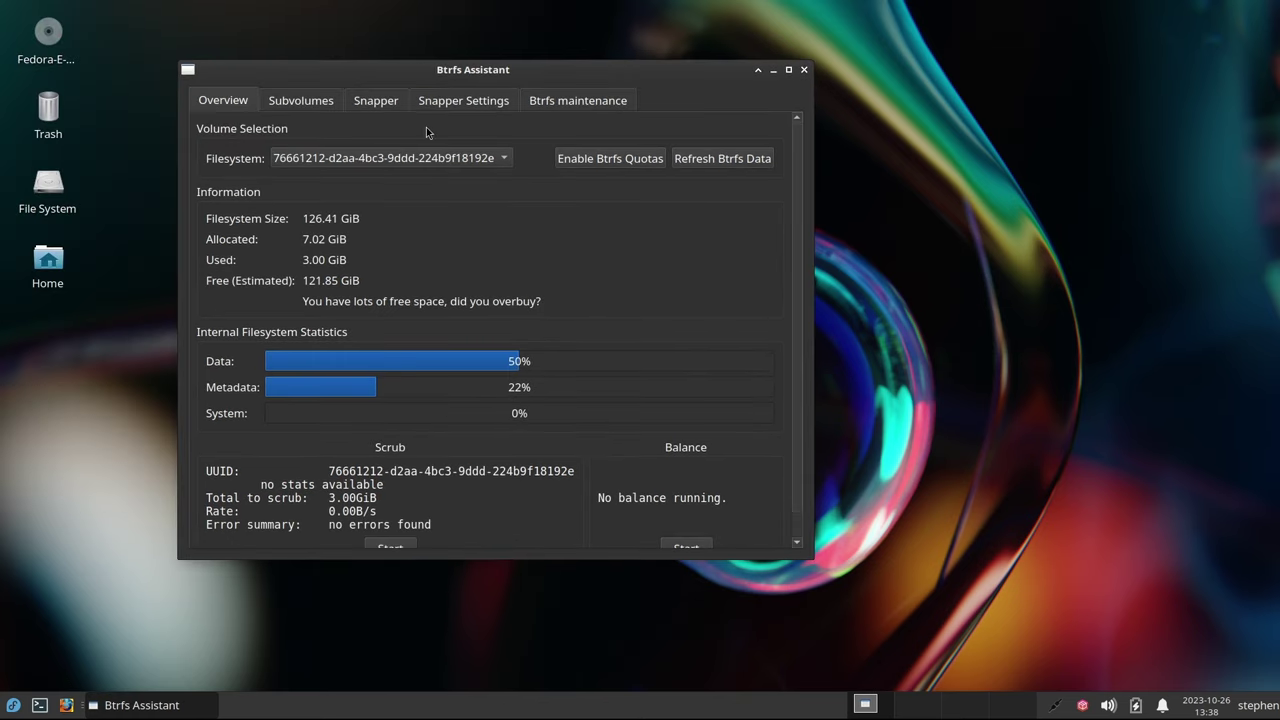
{"action": "left_click", "coordinate": [380, 104]}
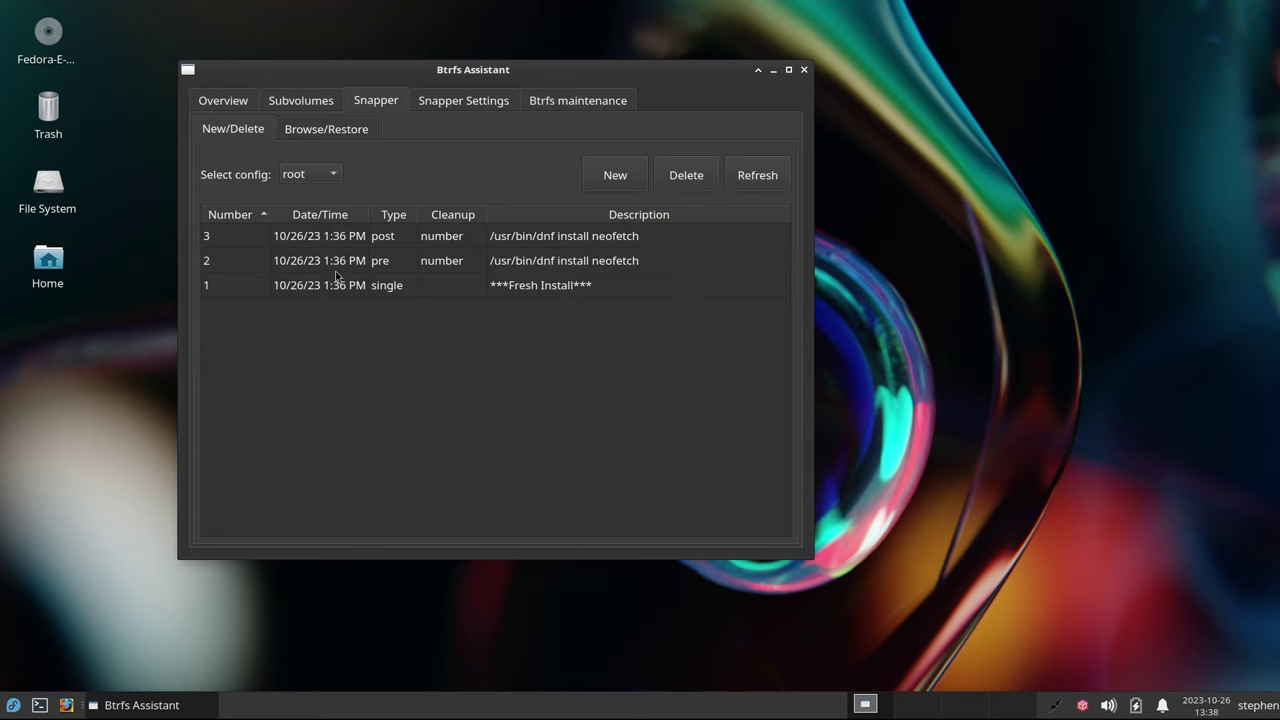
{"action": "left_click", "coordinate": [324, 133]}
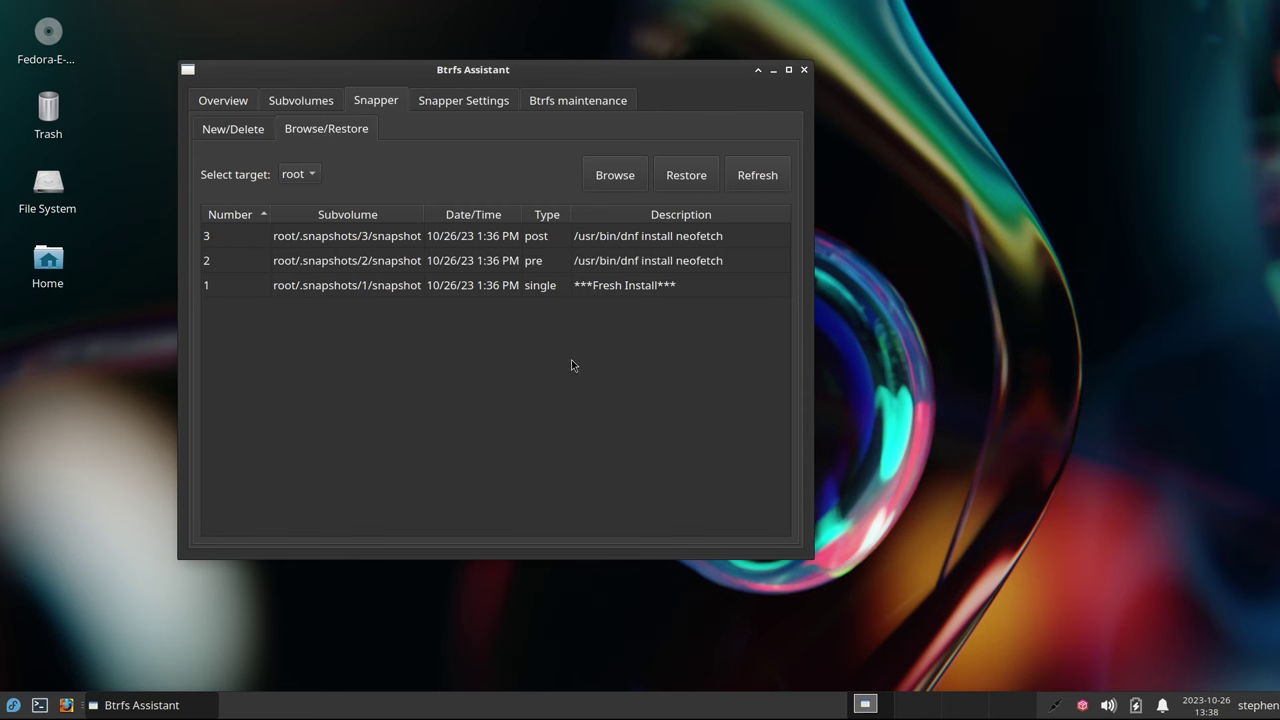
{"action": "left_click", "coordinate": [615, 289]}
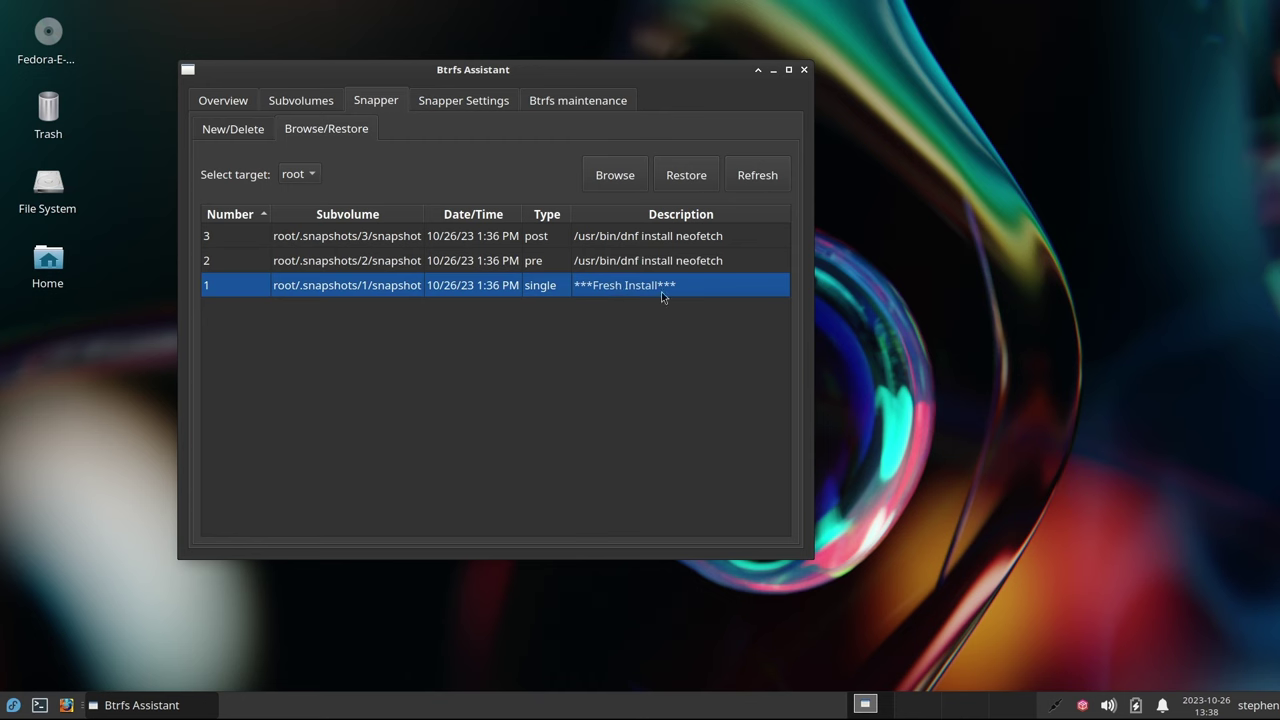
{"action": "left_click", "coordinate": [685, 176]}
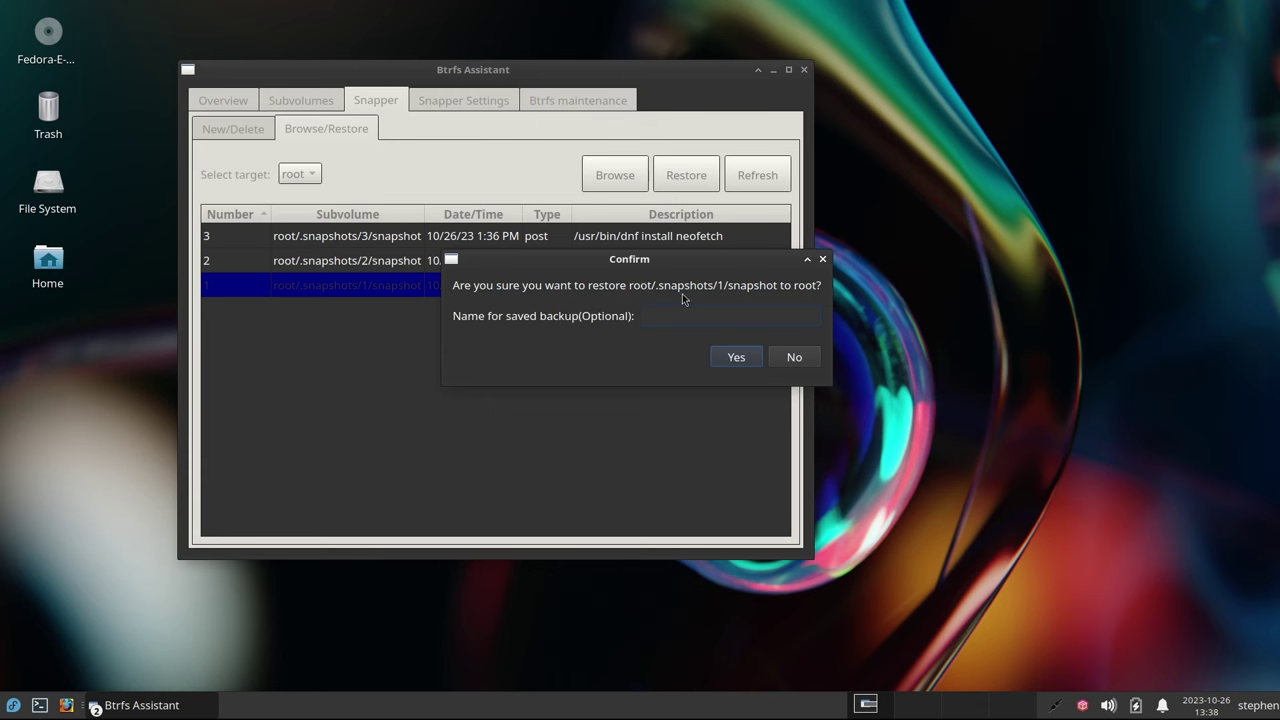
{"action": "left_click", "coordinate": [734, 357]}
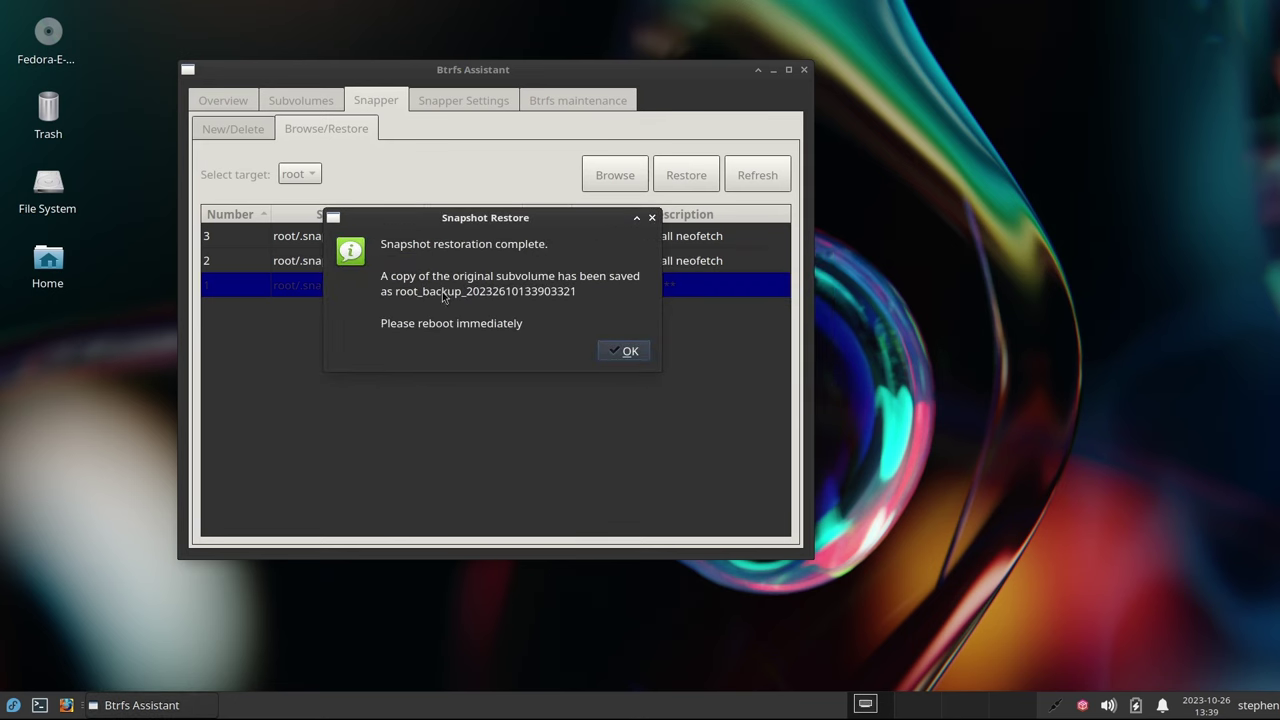
{"action": "left_click", "coordinate": [630, 352]}
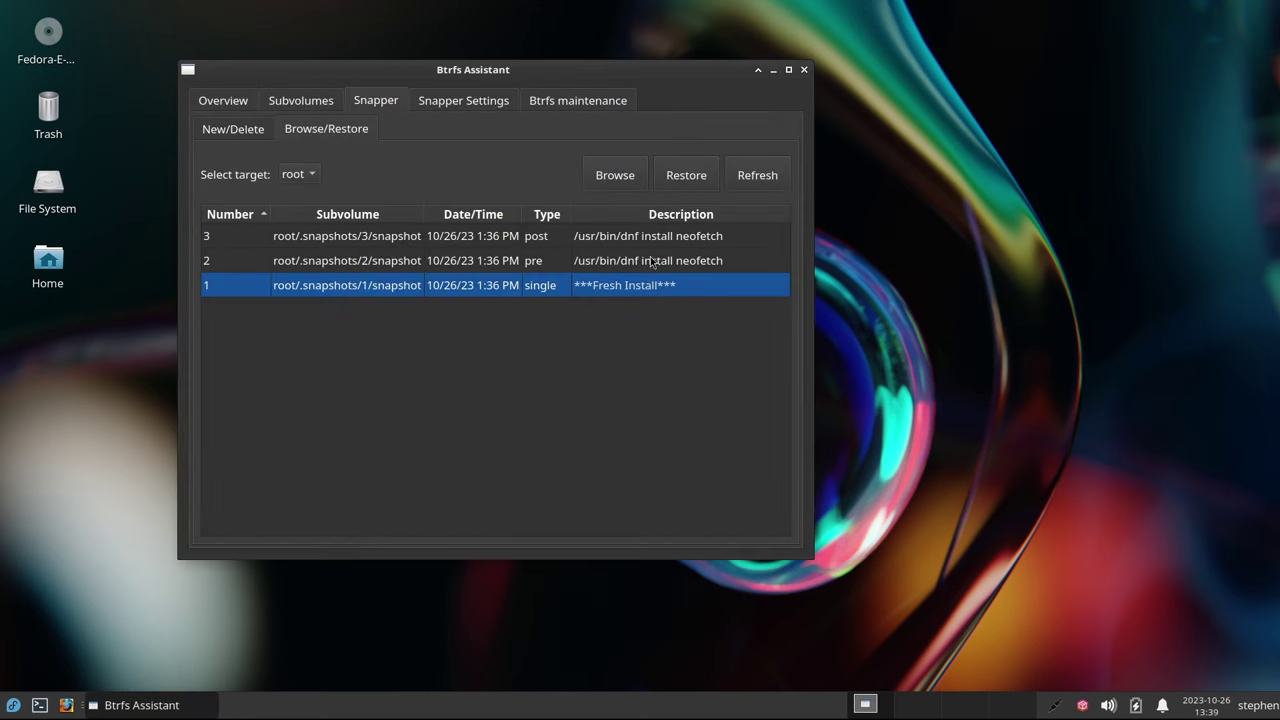
{"action": "left_click", "coordinate": [804, 70]}
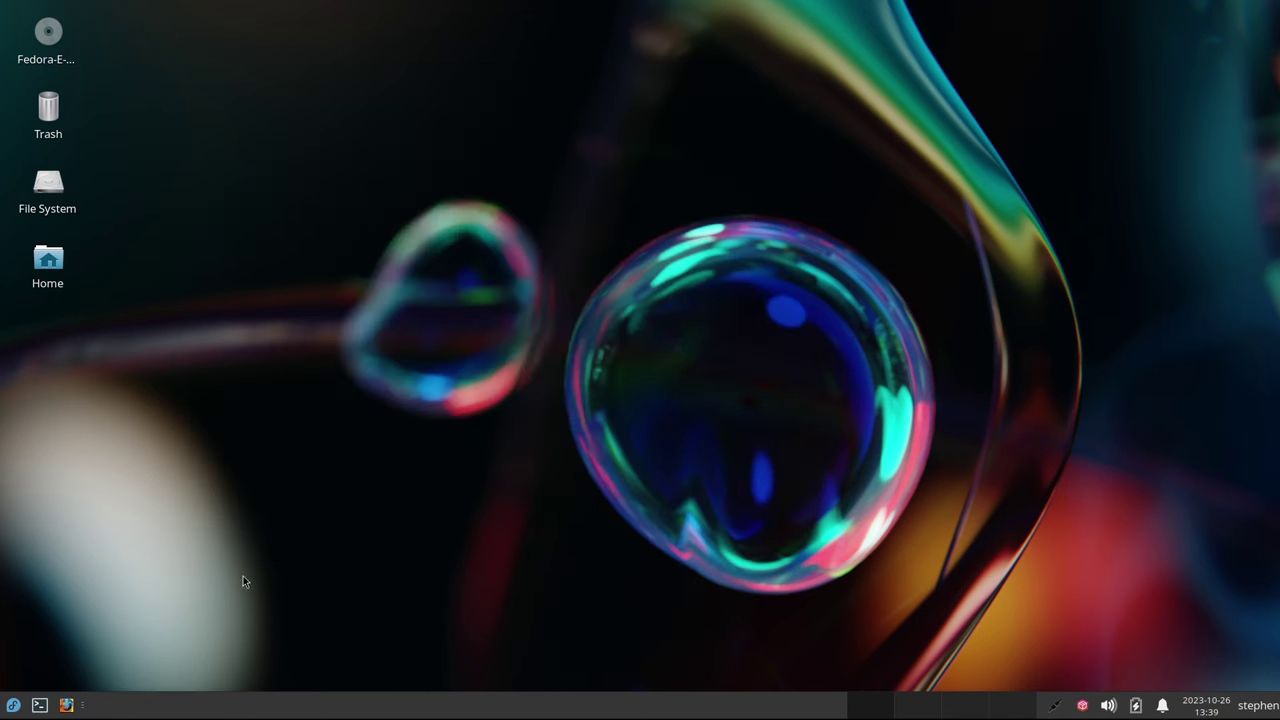
Restart the computer, boot the default Fedora entry, and log back in with the account password
{"action": "left_click", "coordinate": [13, 705]}
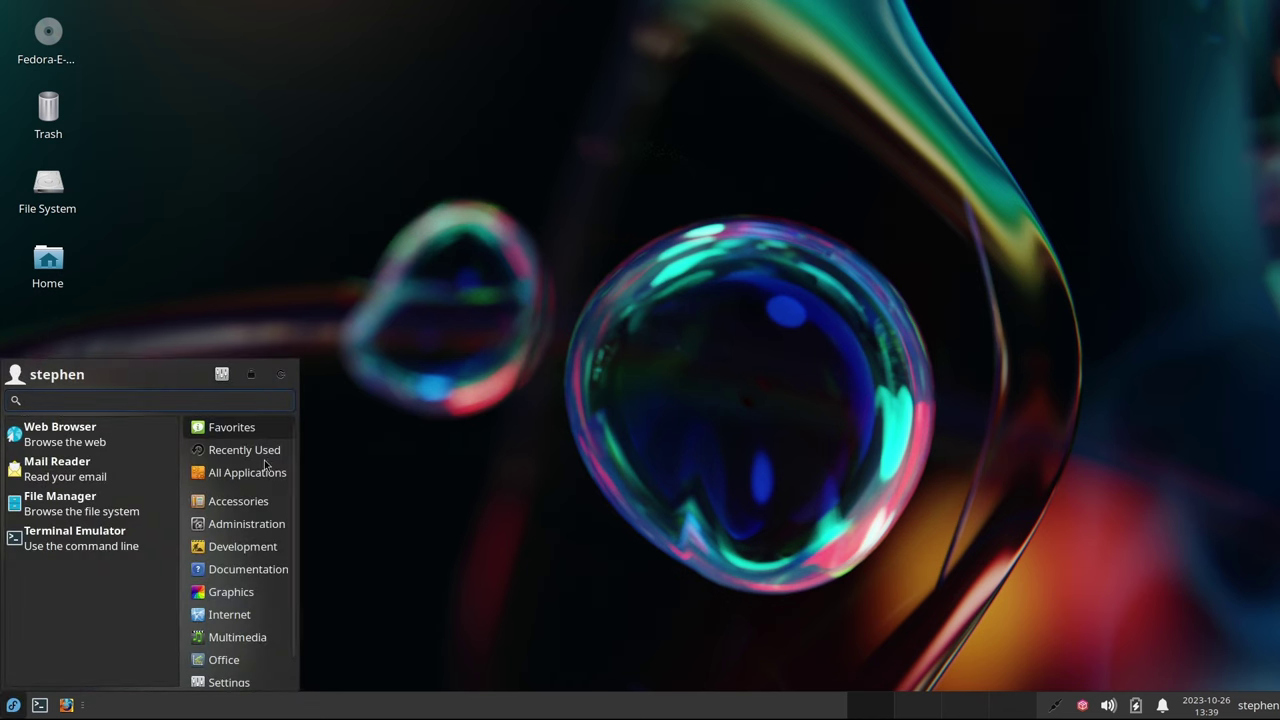
{"action": "left_click", "coordinate": [282, 375]}
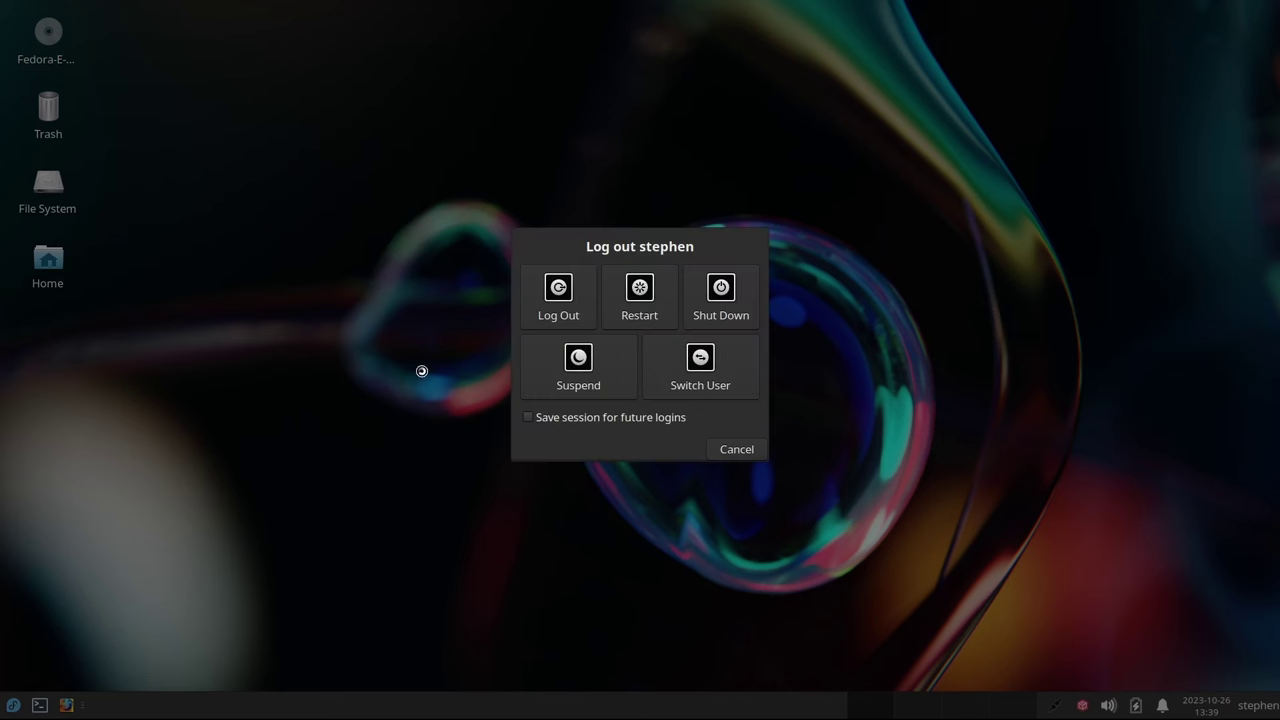
{"action": "left_click", "coordinate": [638, 294]}
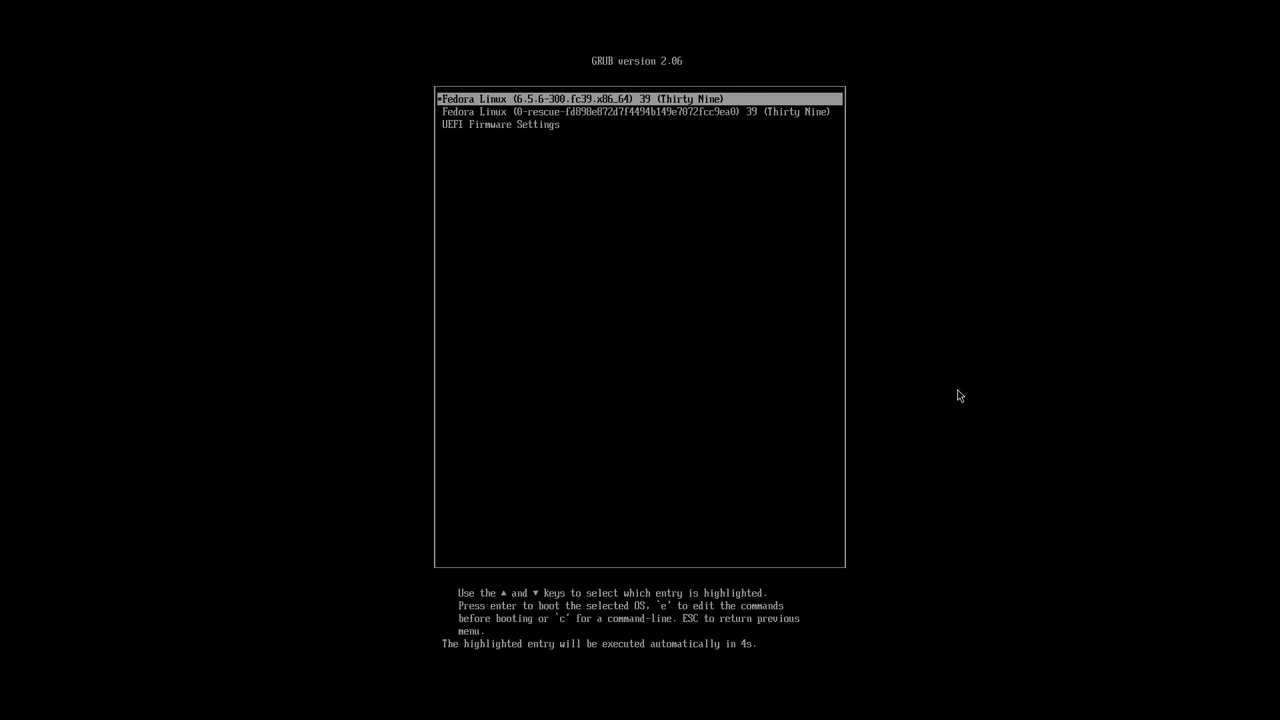
{"action": "key", "text": "Return"}
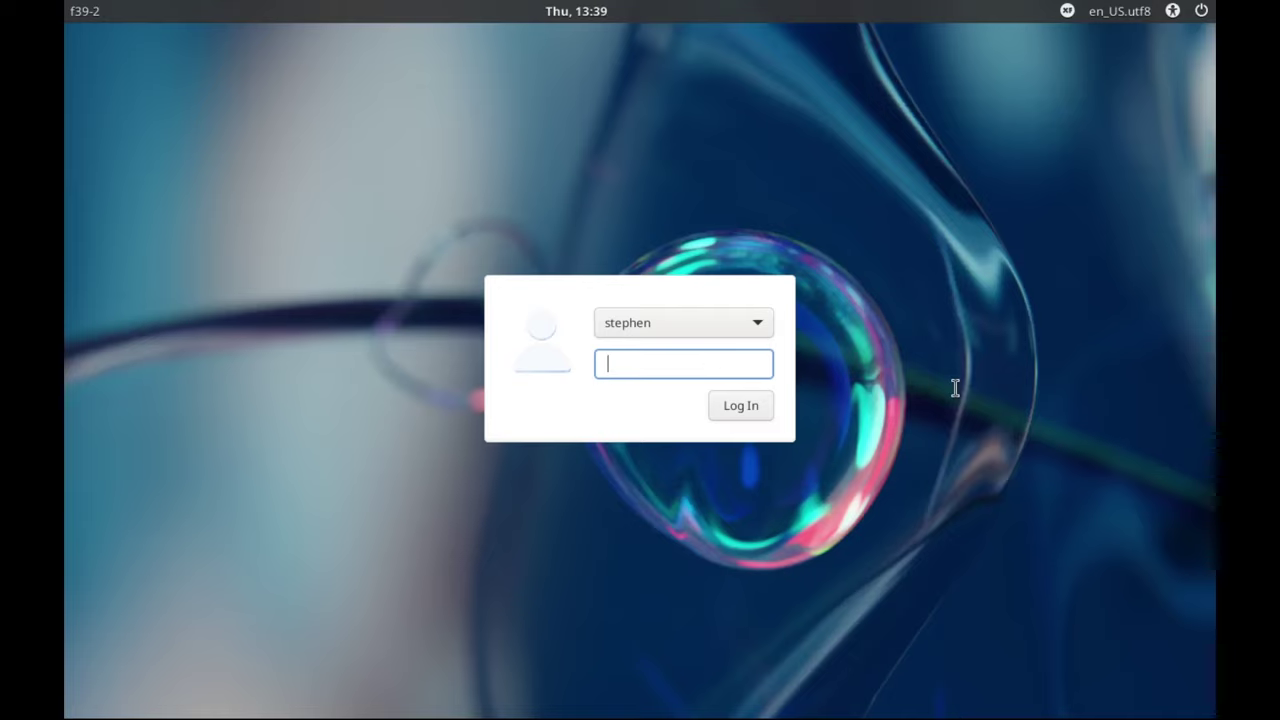
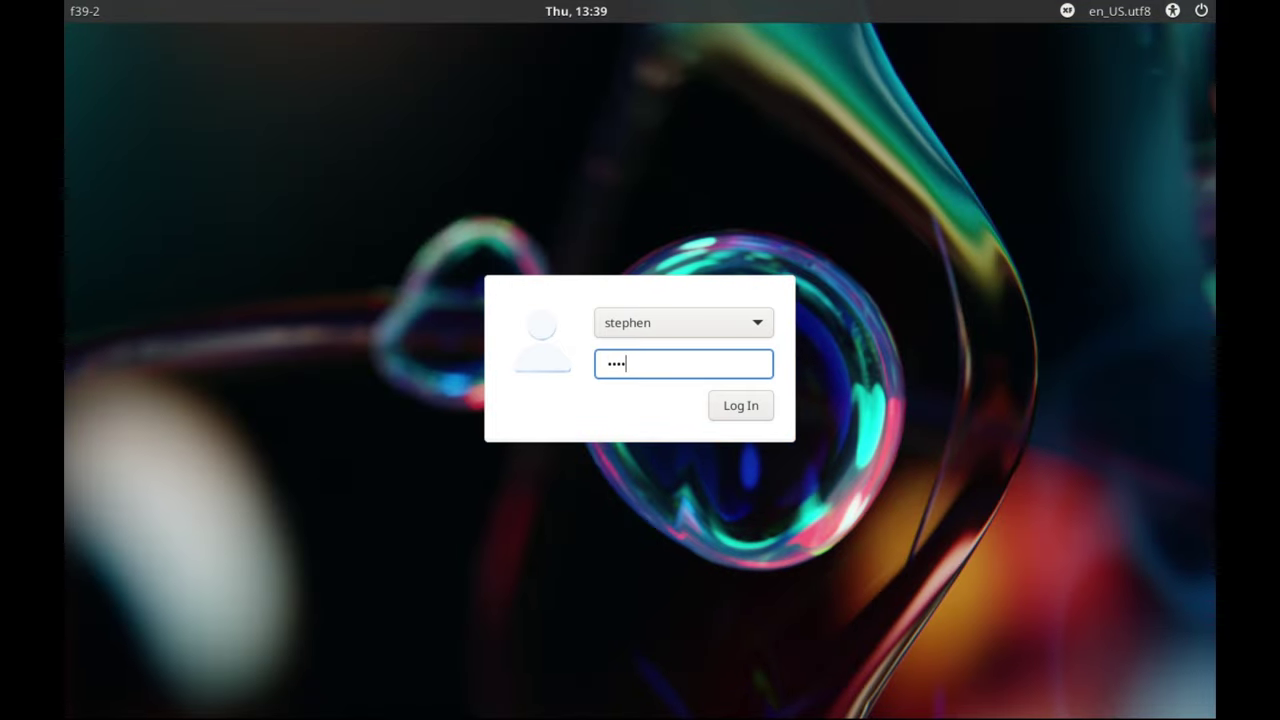
{"action": "key", "text": "Return"}
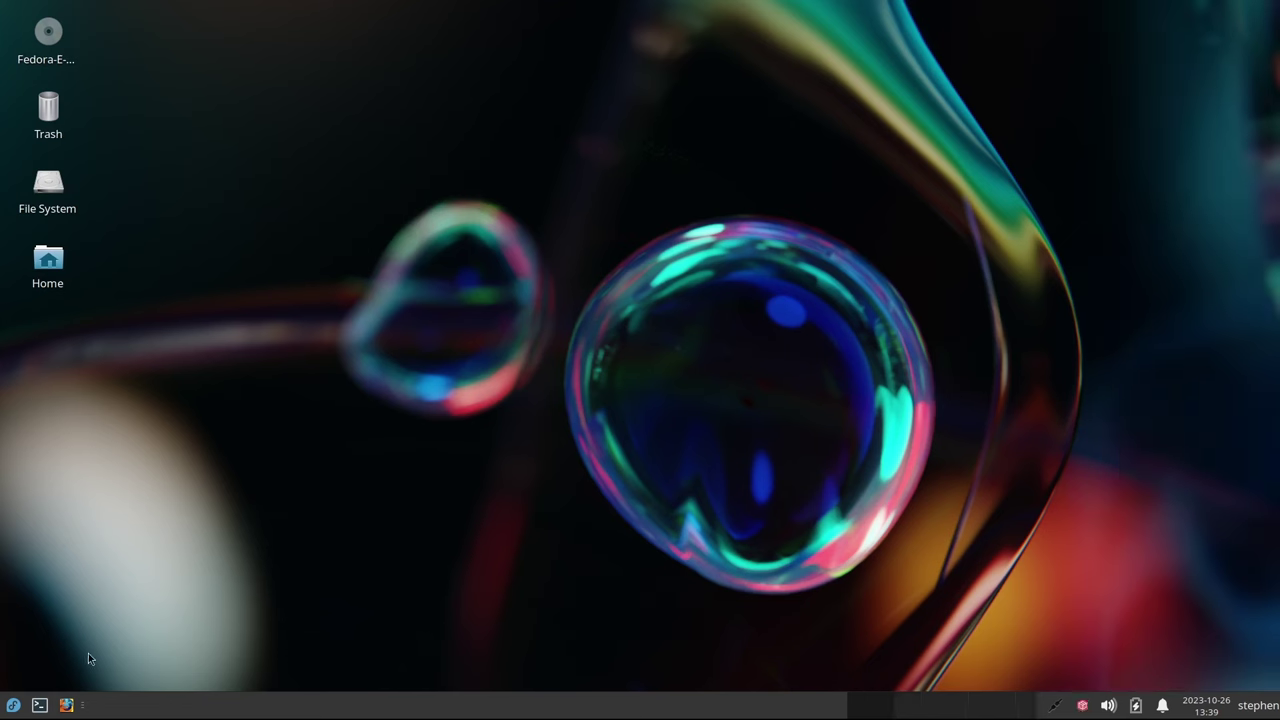
Open a terminal and run neofetch, confirming it reports command not found
{"action": "left_click", "coordinate": [39, 706]}
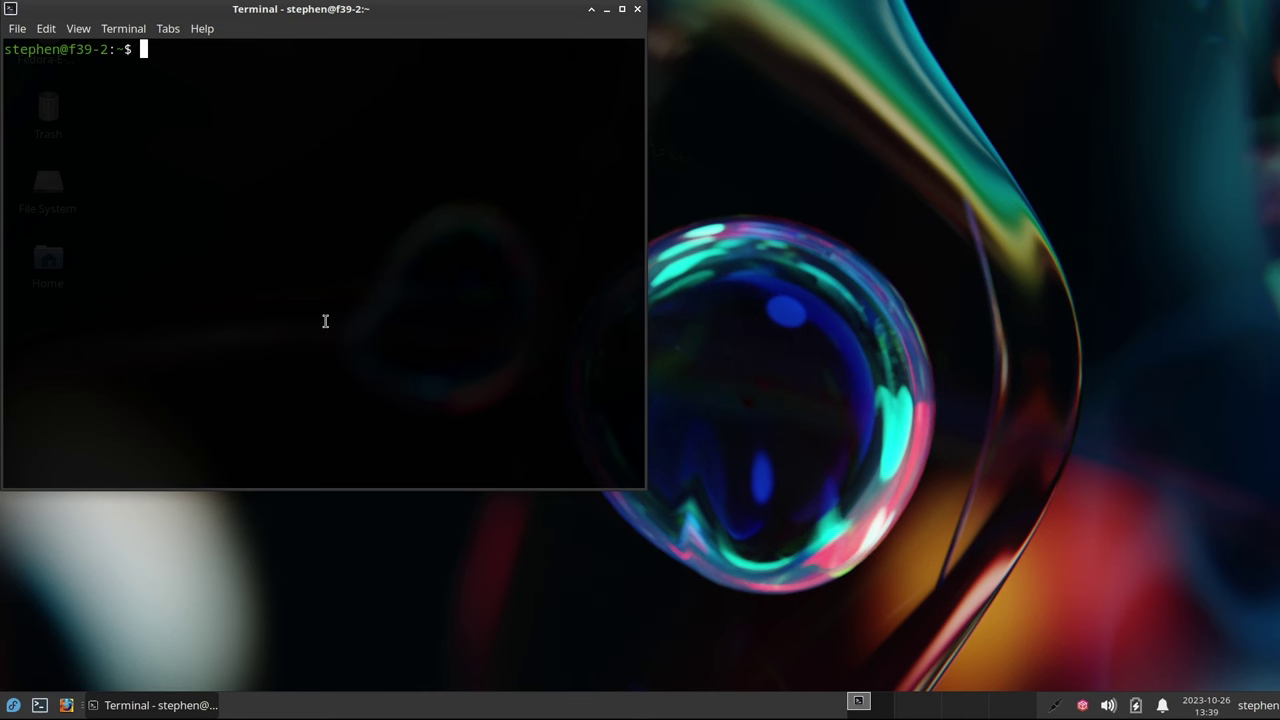
{"action": "type", "text": "neofetch"}
{"action": "key", "text": "Return"}
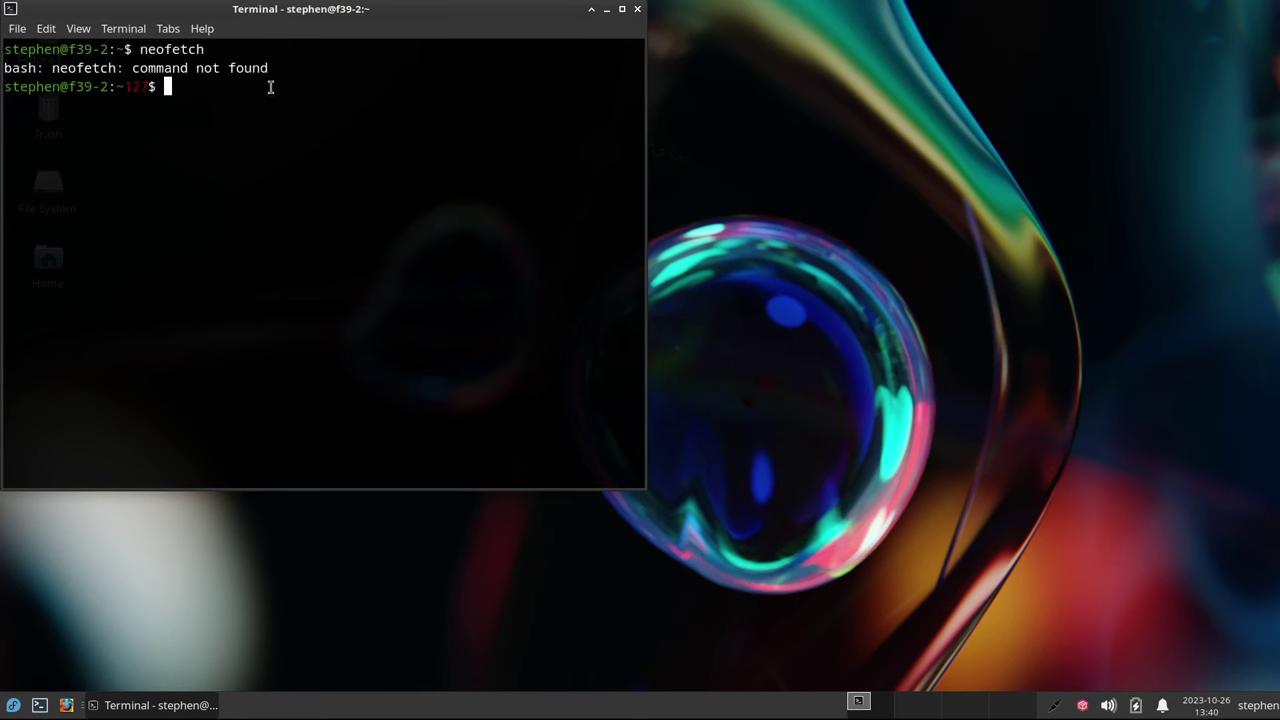
{"action": "left_click_drag", "start_coordinate": [252, 13], "coordinate": [539, 87]}
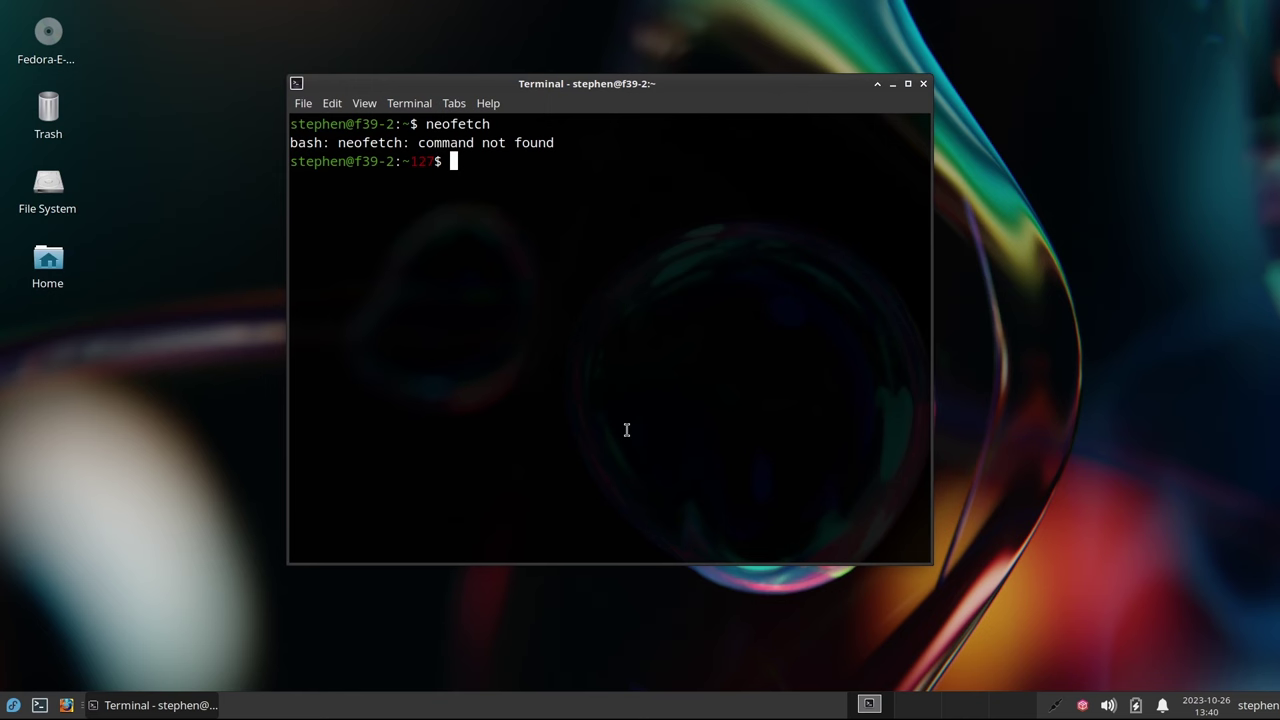
List snapshots with sudo snapper ls and highlight the new boot snapshot 4
{"action": "type", "text": "sudo snapper ls"}
{"action": "key", "text": "Return"}
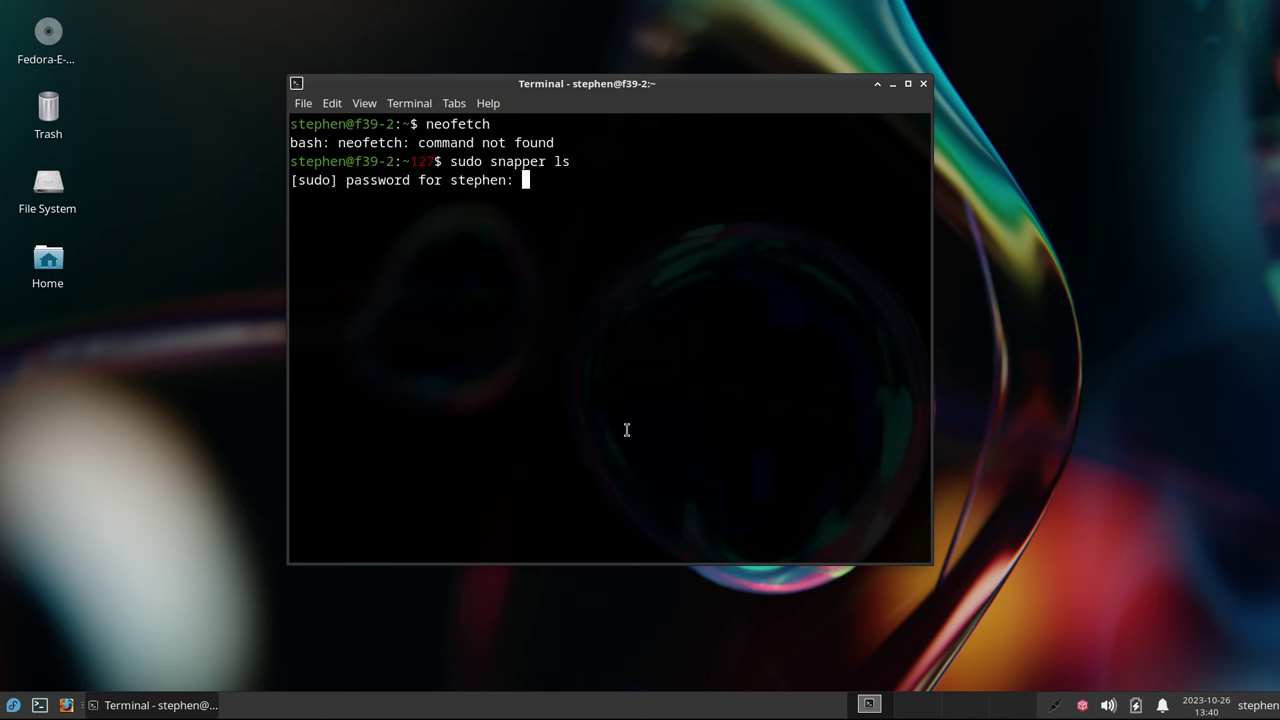
{"action": "key", "text": "Return"}
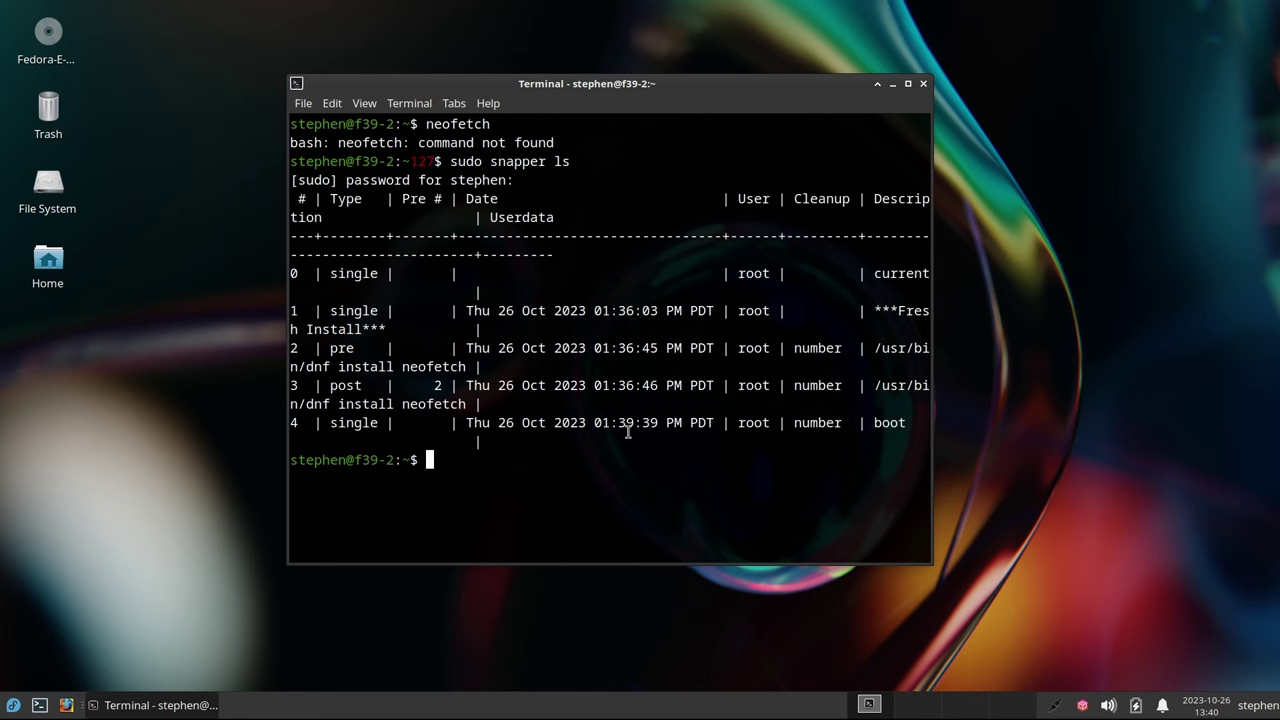
{"action": "double_click", "coordinate": [587, 89]}
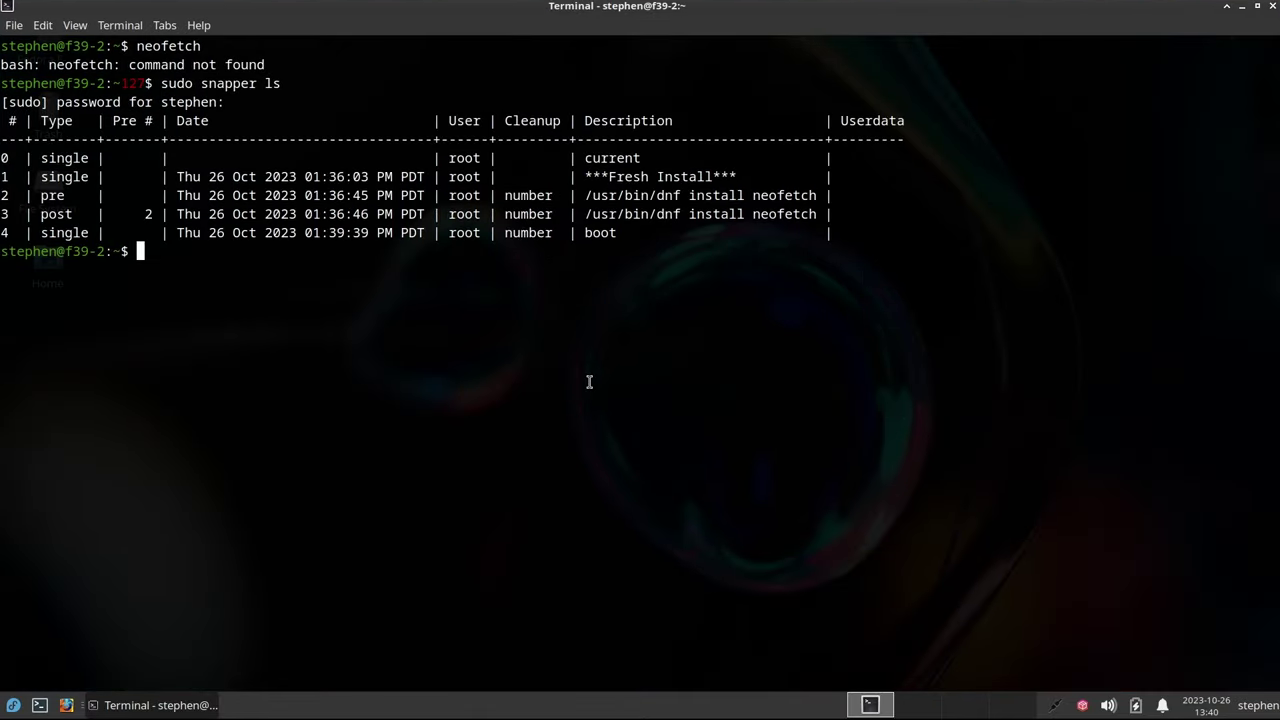
{"action": "double_click", "coordinate": [602, 234]}
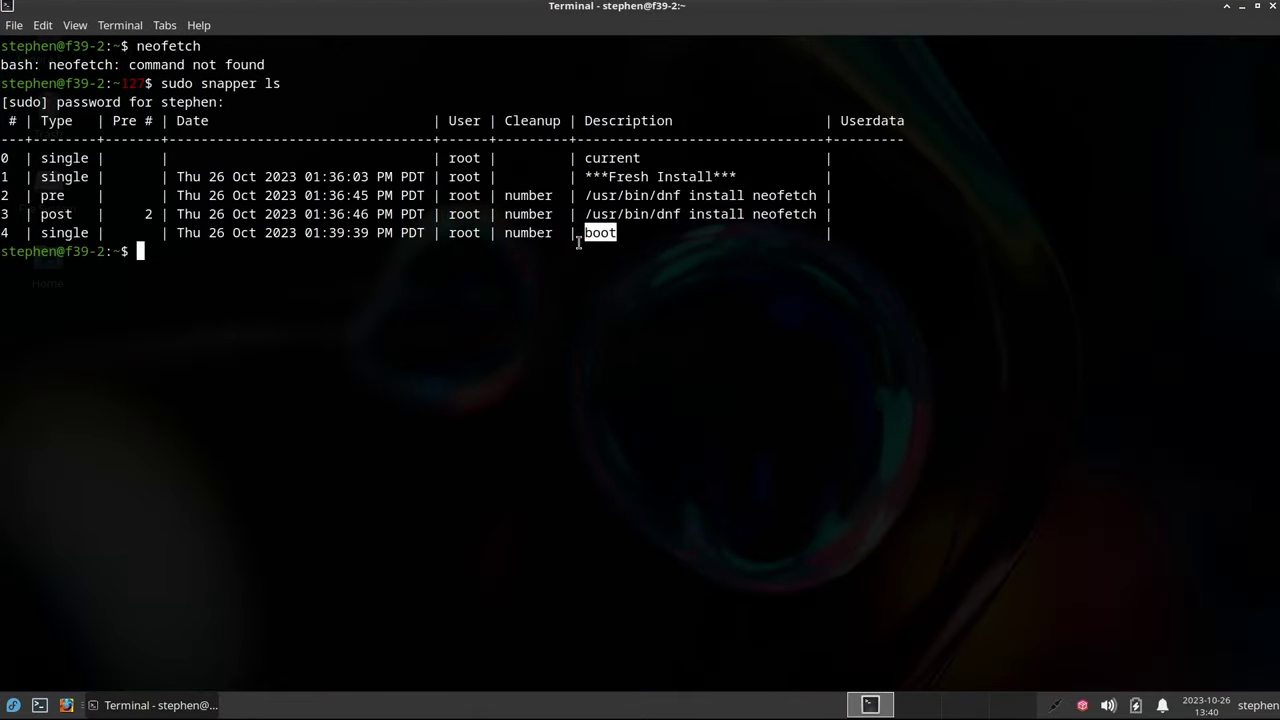